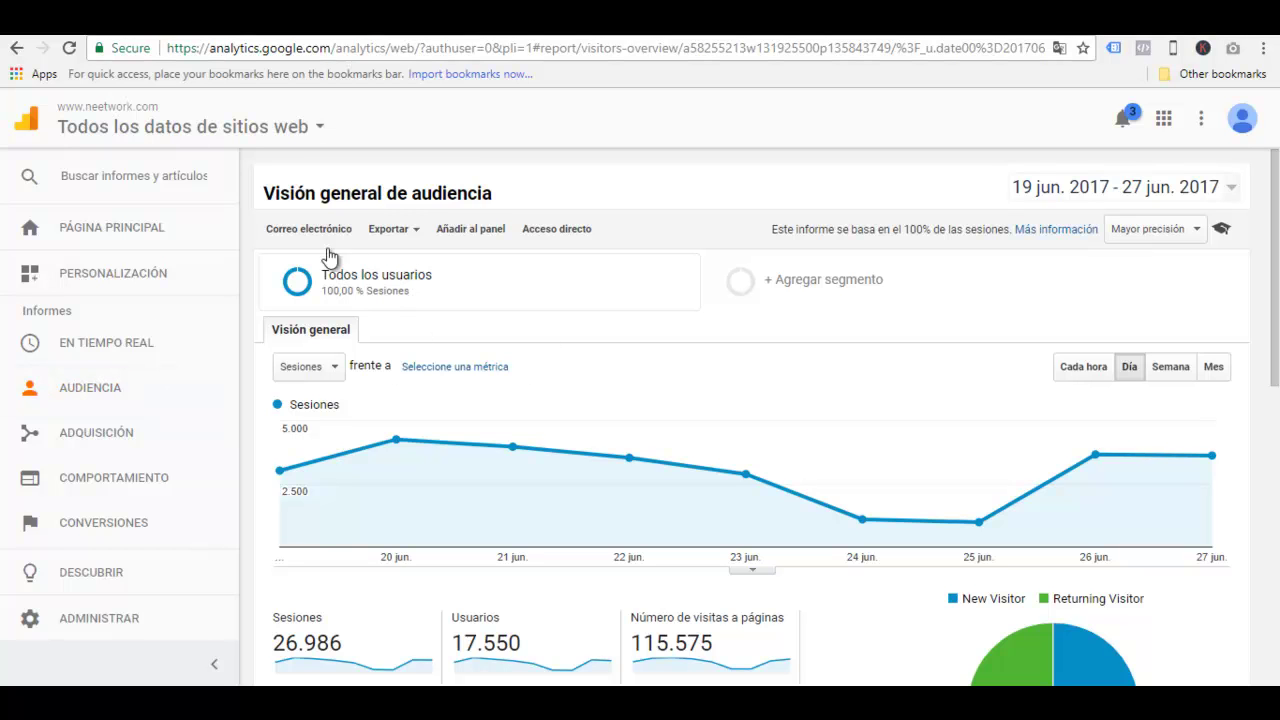
# Open the Visión general report under Audiencia and examine the daily sessions chart for the selected date range.
pyautogui.click(97, 395)
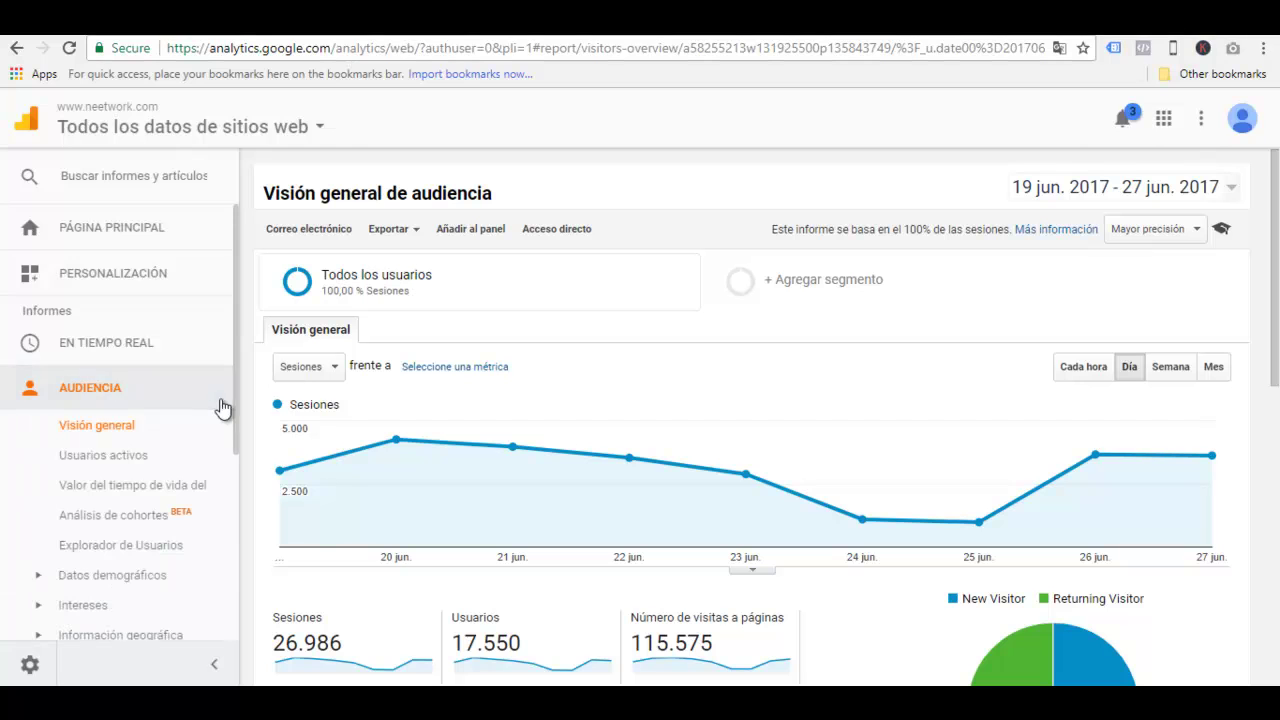
pyautogui.click(112, 430)
pyautogui.scroll(-1, 582, 351)
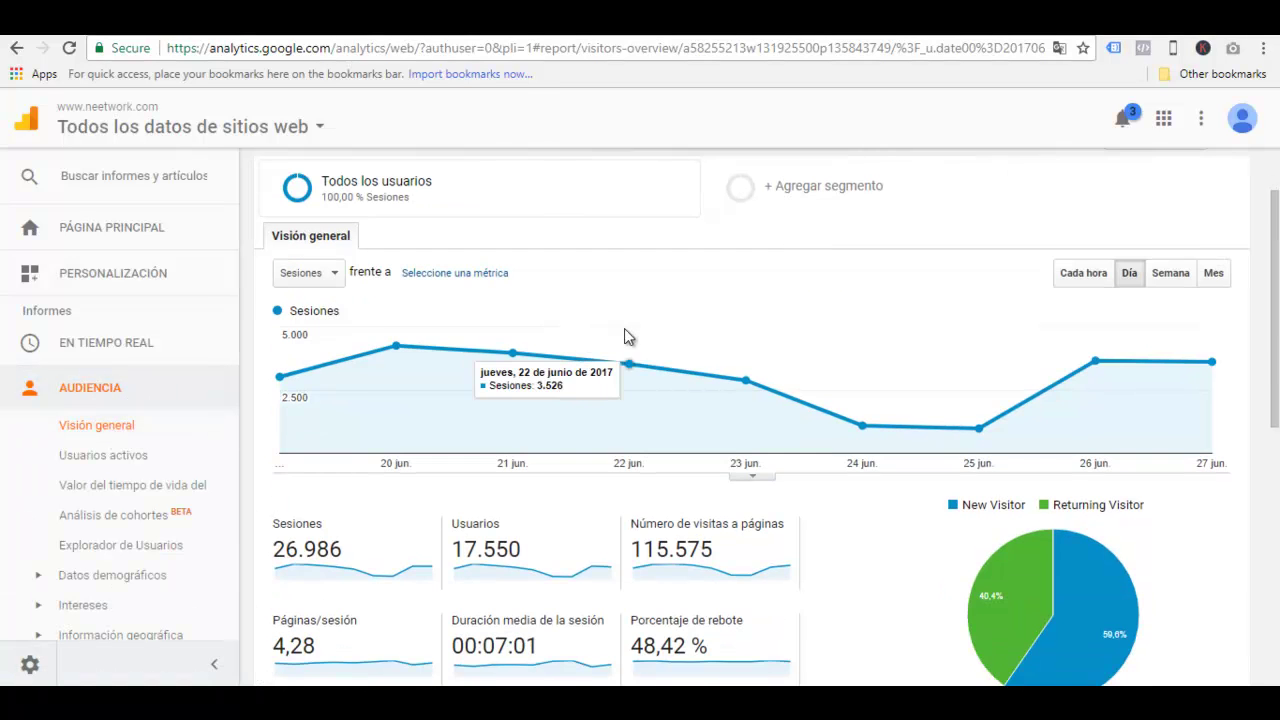
pyautogui.scroll(1, 614, 330)
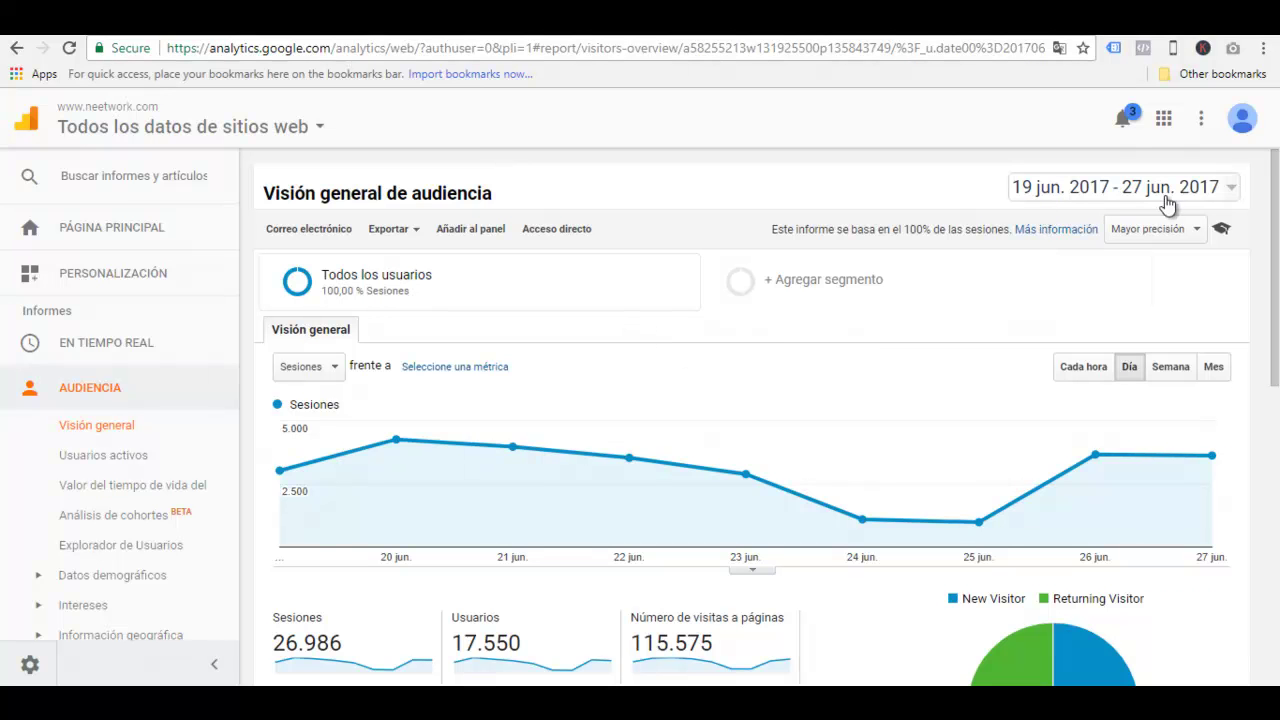
pyautogui.scroll(-1, 707, 307)
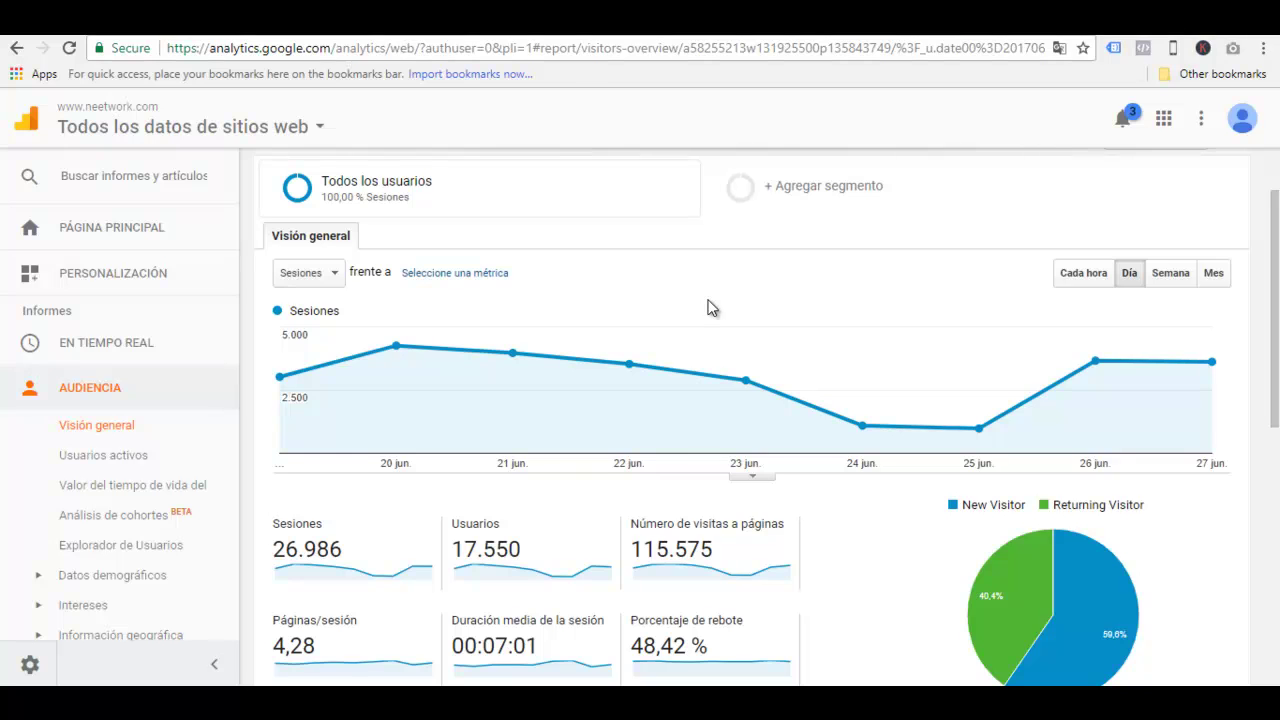
pyautogui.scroll(1, 707, 307)
pyautogui.scroll(-1, 709, 307)
pyautogui.moveTo(287, 386)
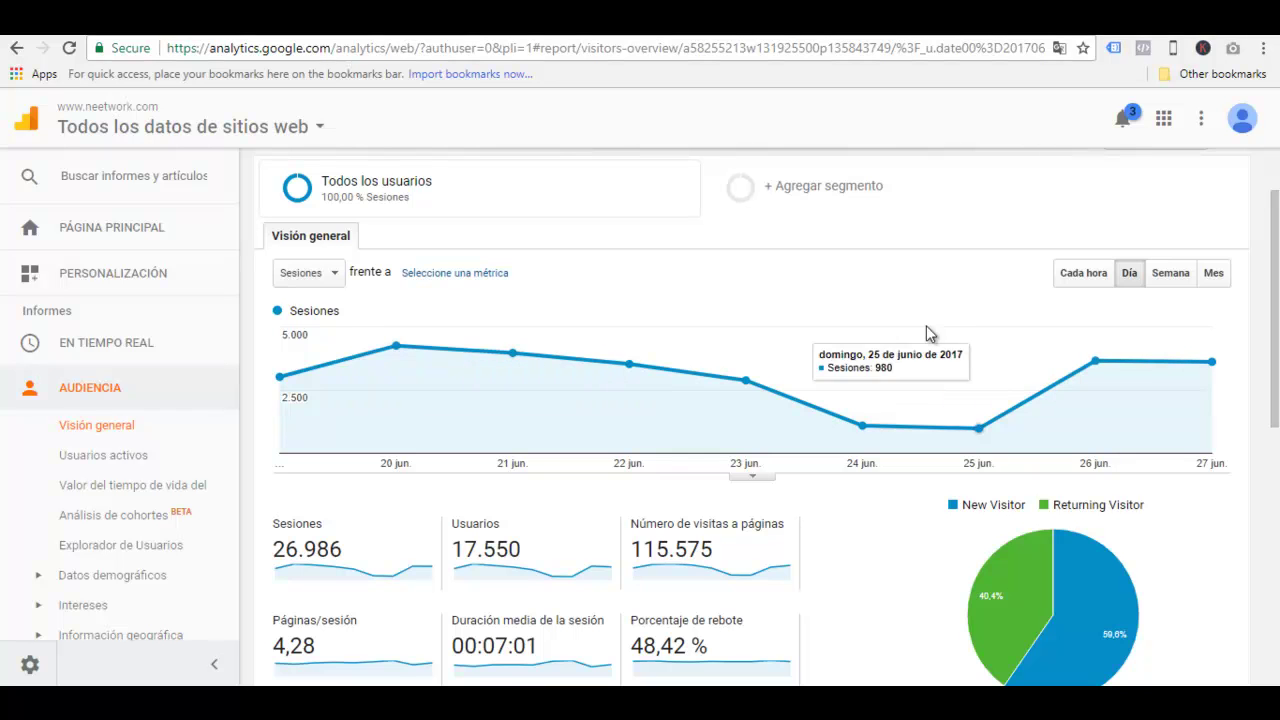
# Examine the audience summary metrics, from Sesiones to % de nuevas sesiones, and the new versus returning visitor pie chart.
pyautogui.scroll(-3, 916, 332)
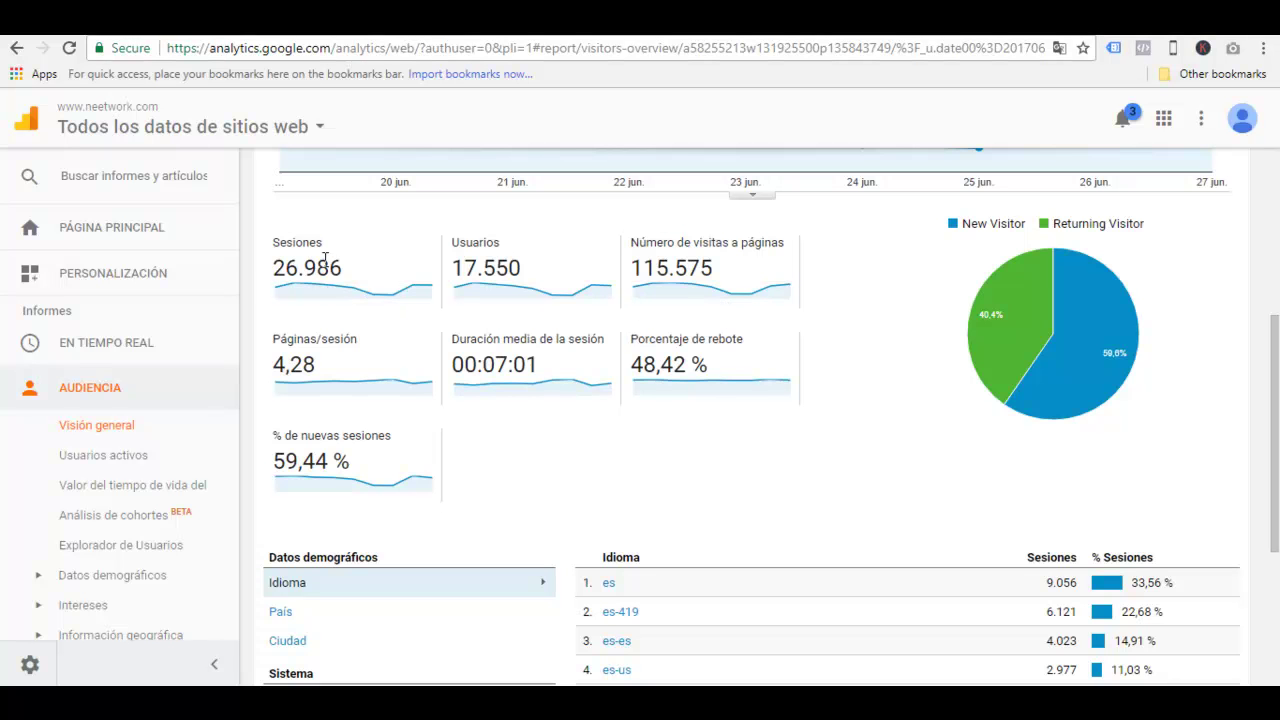
pyautogui.moveTo(320, 250)
pyautogui.moveTo(729, 244)
pyautogui.moveTo(336, 345)
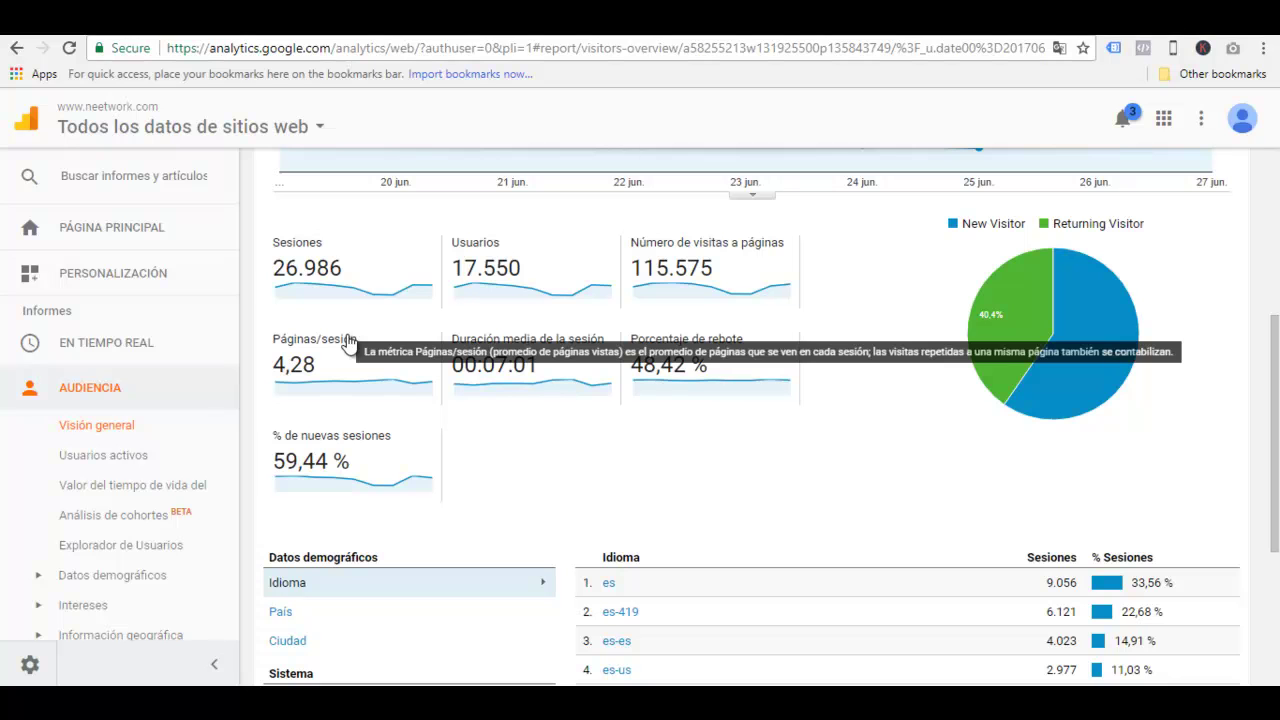
pyautogui.moveTo(514, 350)
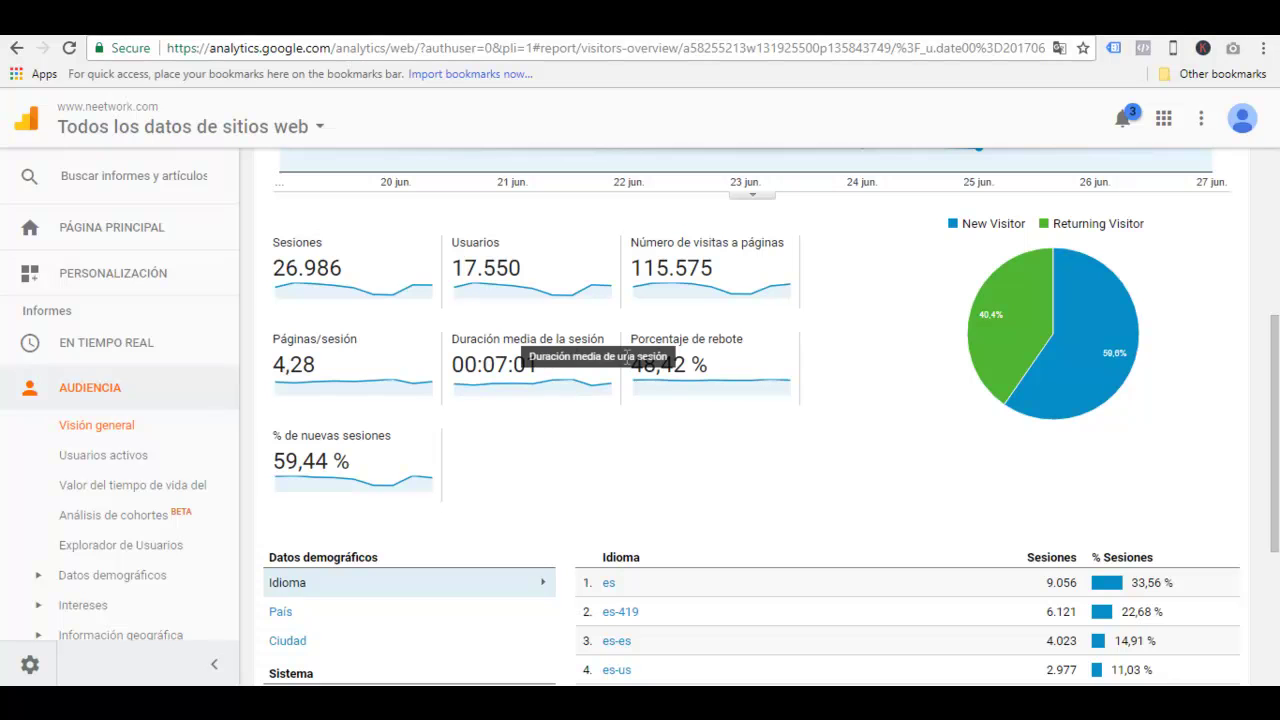
pyautogui.moveTo(697, 346)
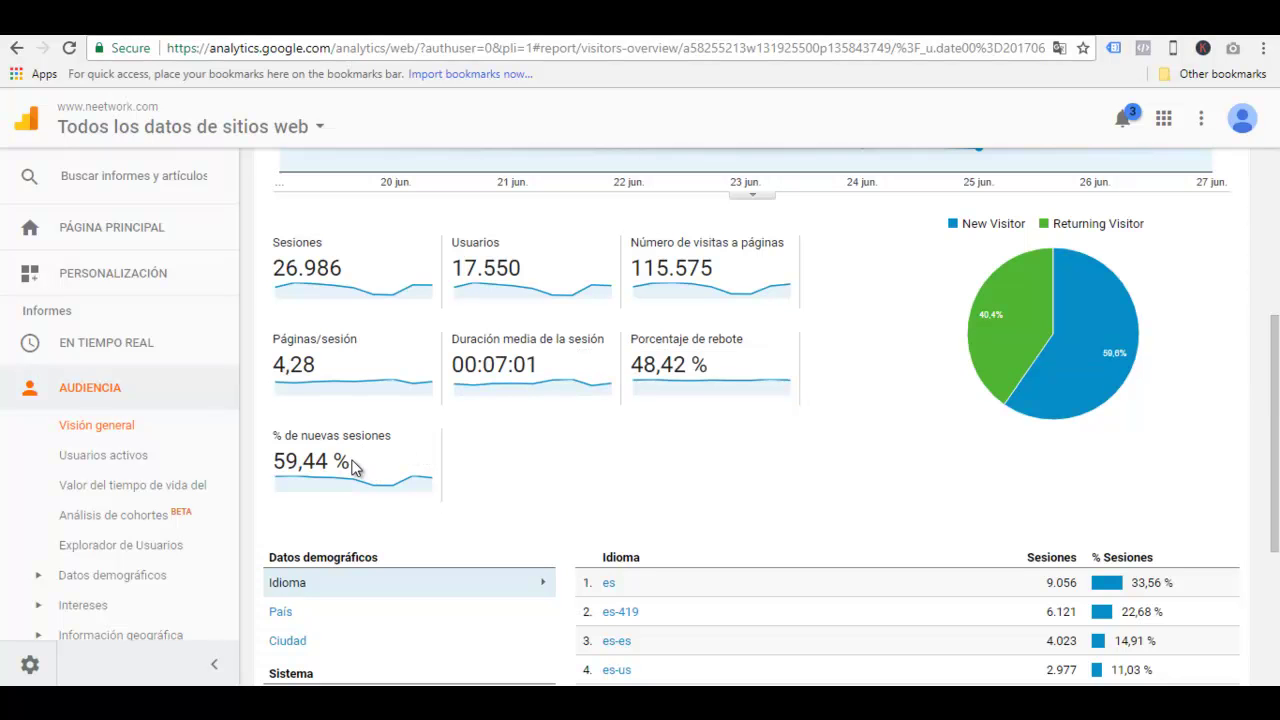
pyautogui.moveTo(356, 458)
pyautogui.moveTo(1054, 343)
pyautogui.moveTo(980, 387)
pyautogui.moveTo(1113, 347)
pyautogui.moveTo(1003, 321)
# Review the Idioma table of sessions by language in the demographic data of the audience overview.
pyautogui.scroll(-1, 762, 403)
pyautogui.scroll(-3, 760, 405)
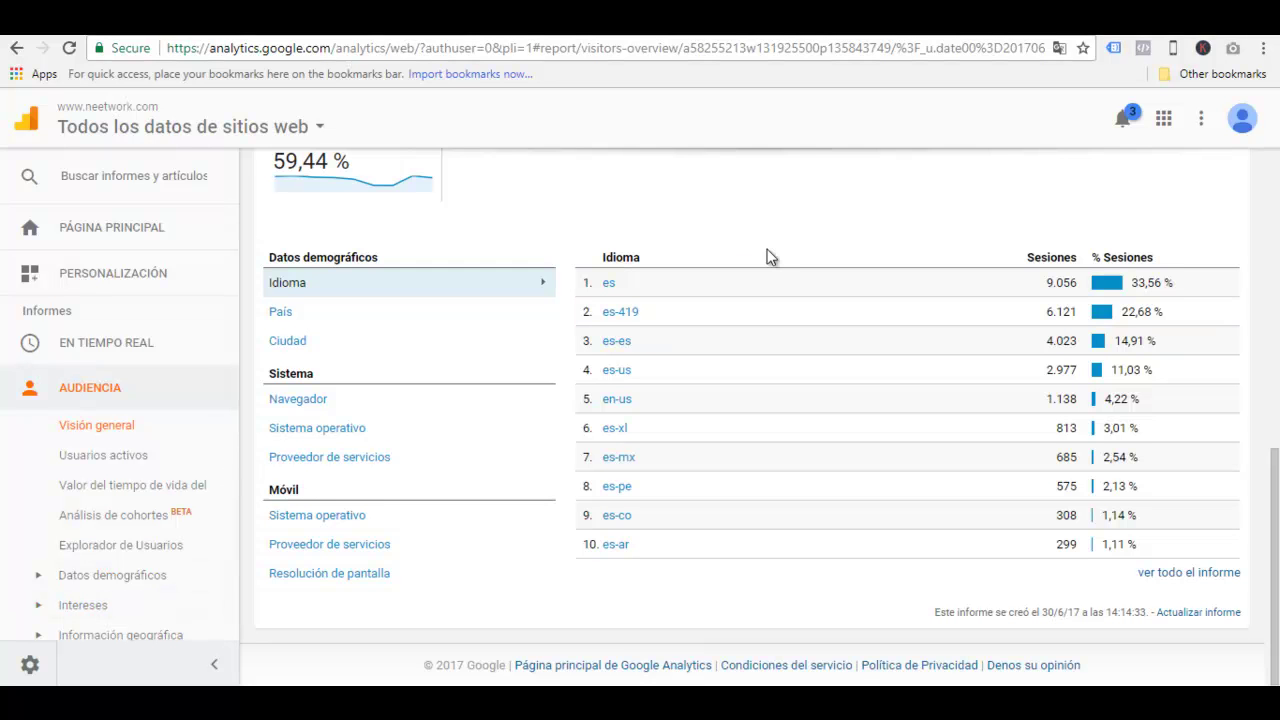
pyautogui.scroll(1, 767, 248)
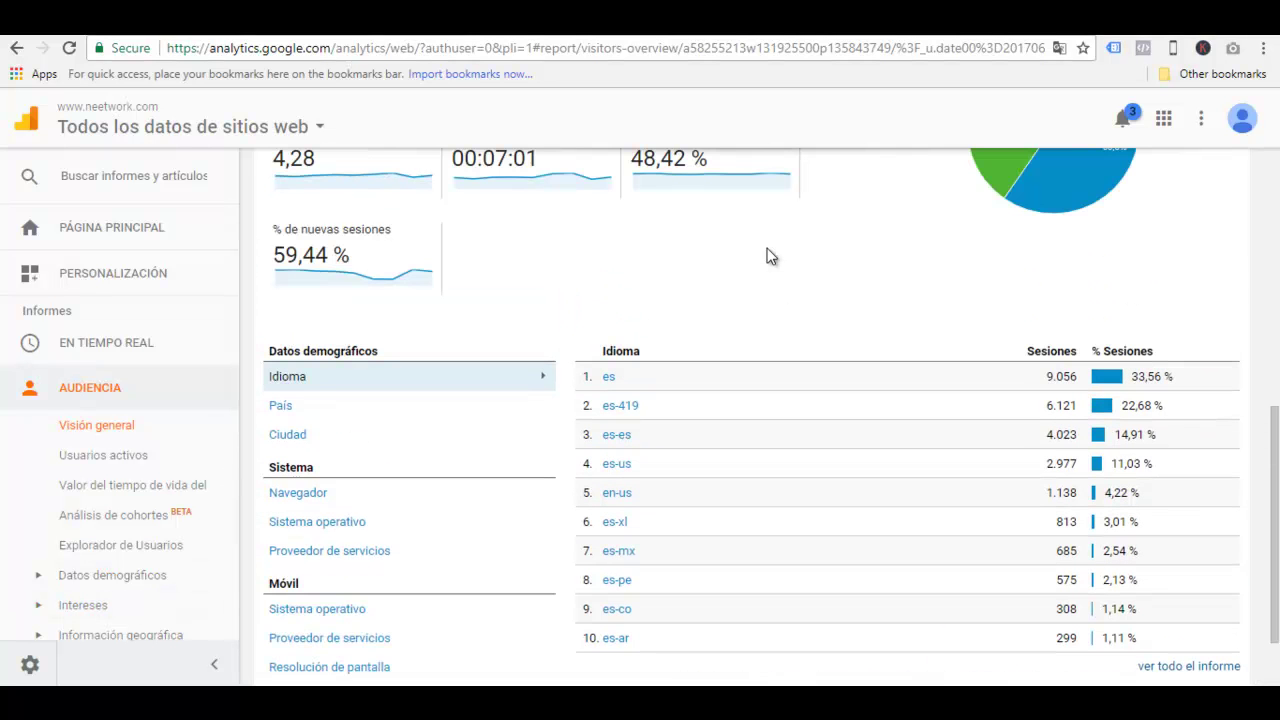
pyautogui.scroll(-1, 767, 256)
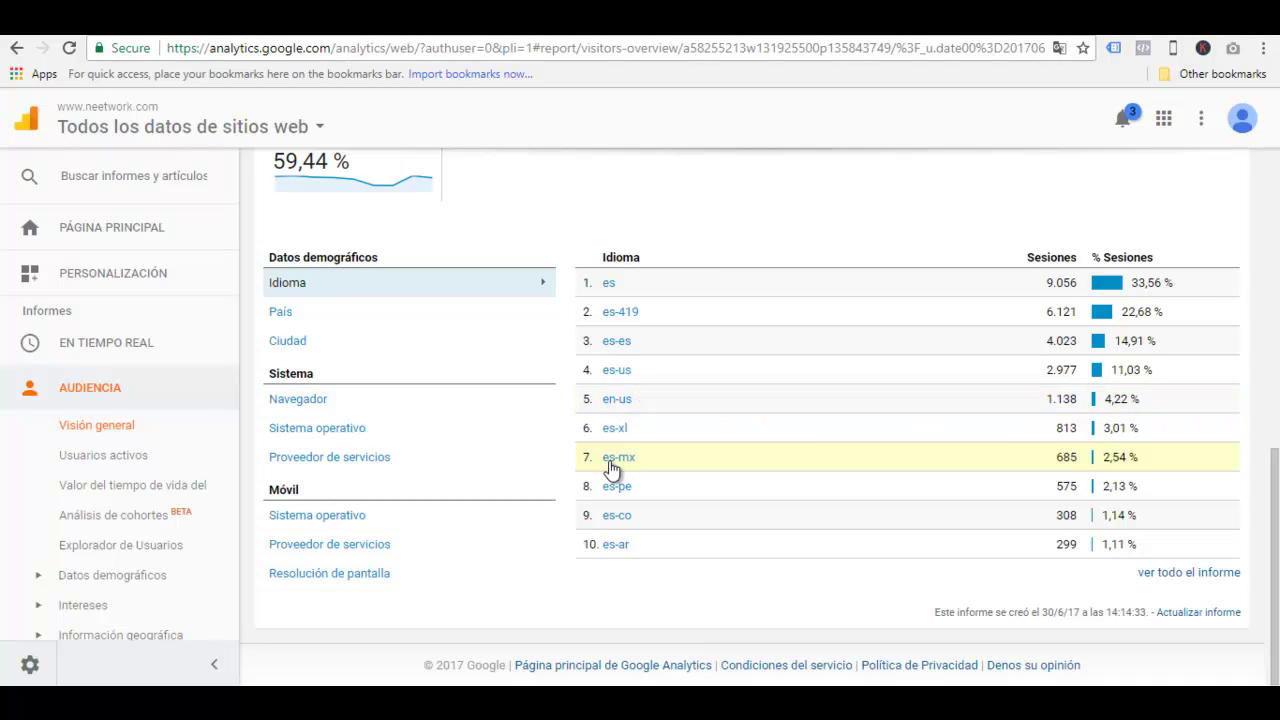
pyautogui.scroll(3, 612, 468)
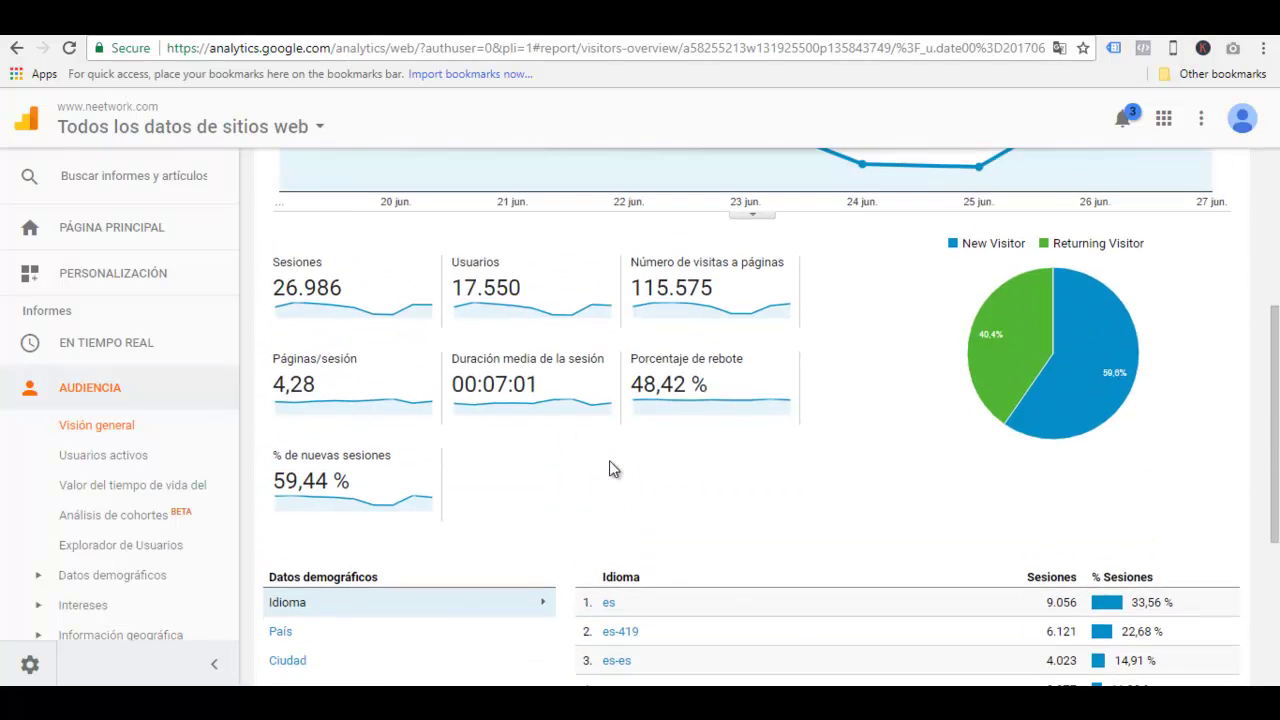
pyautogui.scroll(3, 612, 470)
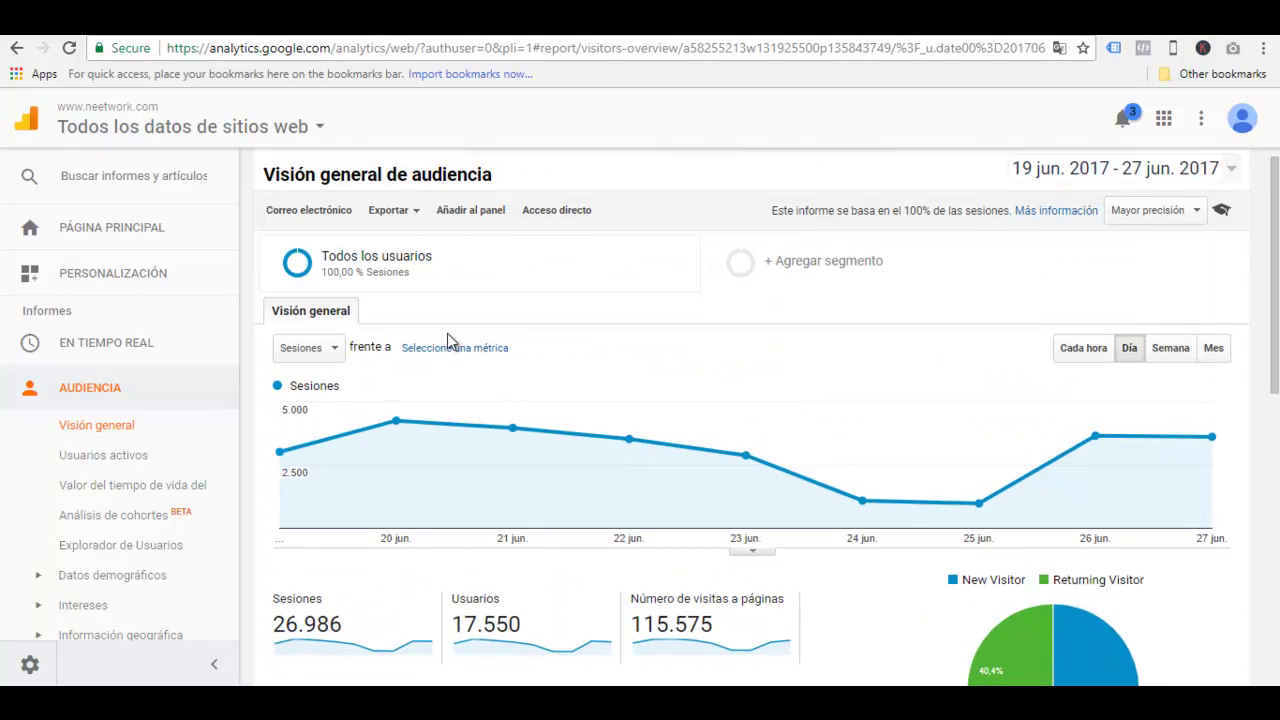
# Open the Usuarios activos report of the Audiencia section.
pyautogui.scroll(-1, 107, 458)
pyautogui.click(113, 421)
pyautogui.click(123, 365)
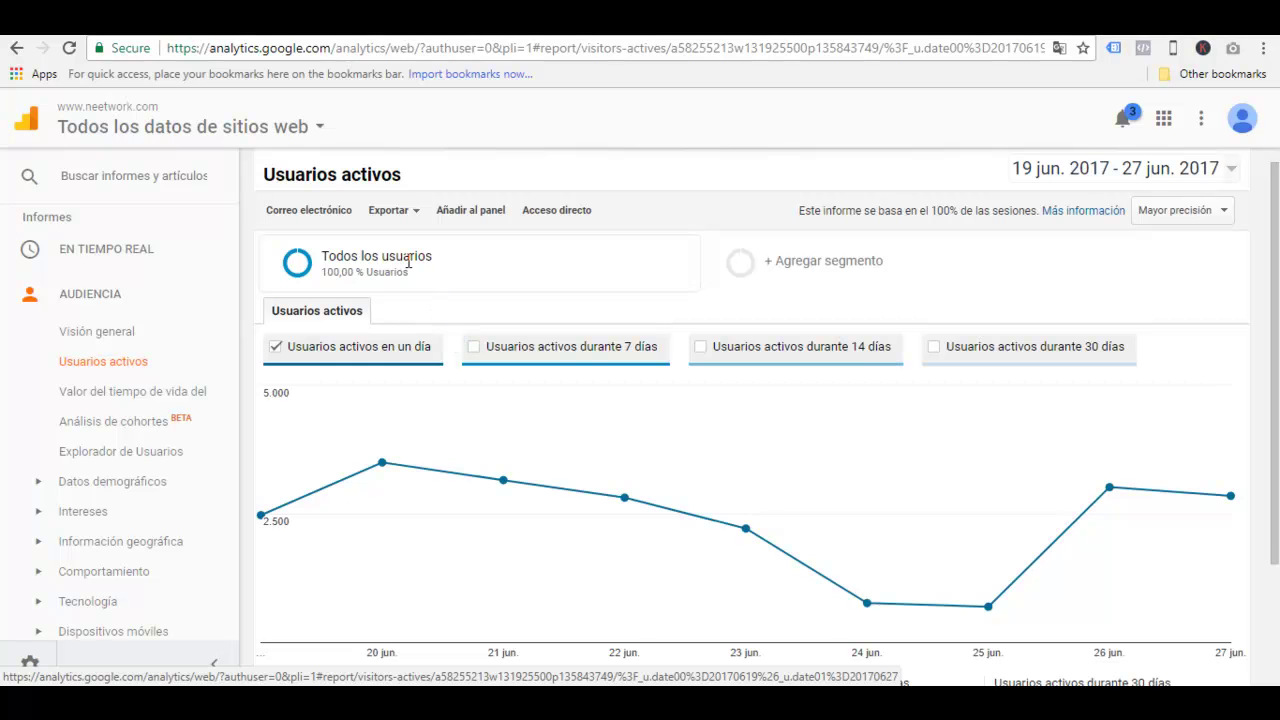
pyautogui.moveTo(390, 393)
# Add the 7-day, 14-day and 30-day active user series to the chart and examine their daily values and totals.
pyautogui.scroll(-1, 391, 395)
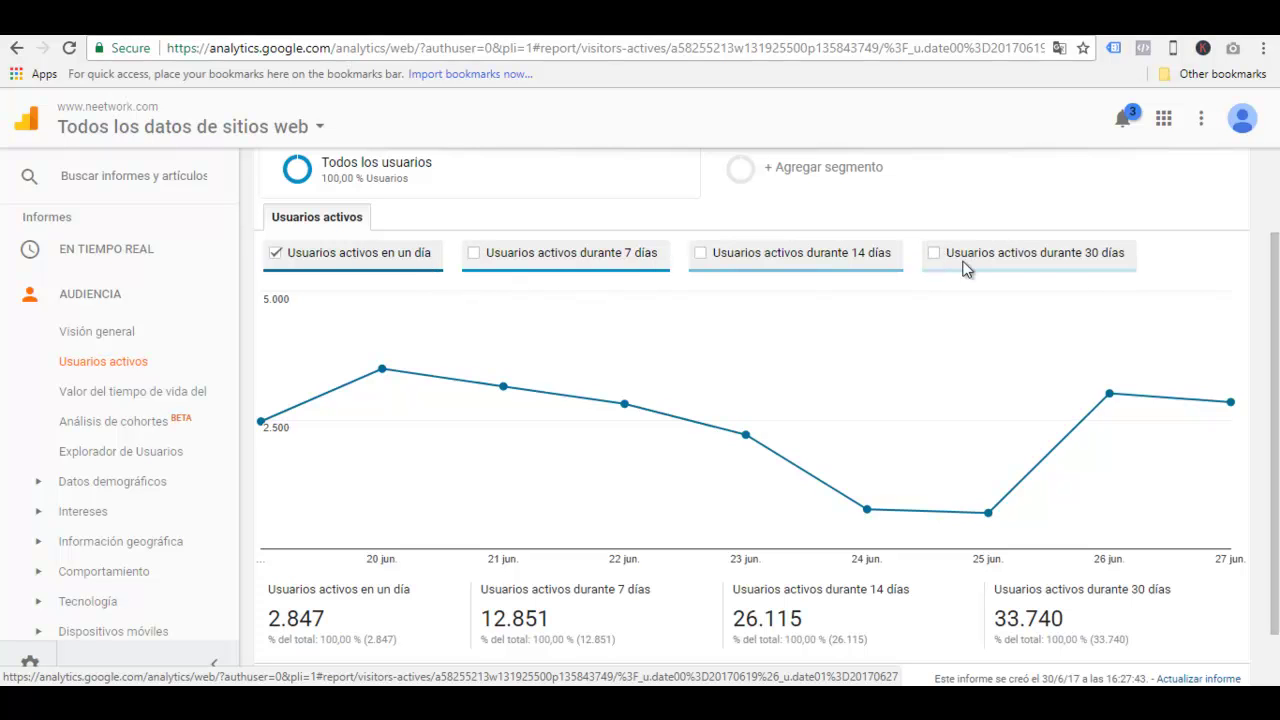
pyautogui.click(473, 254)
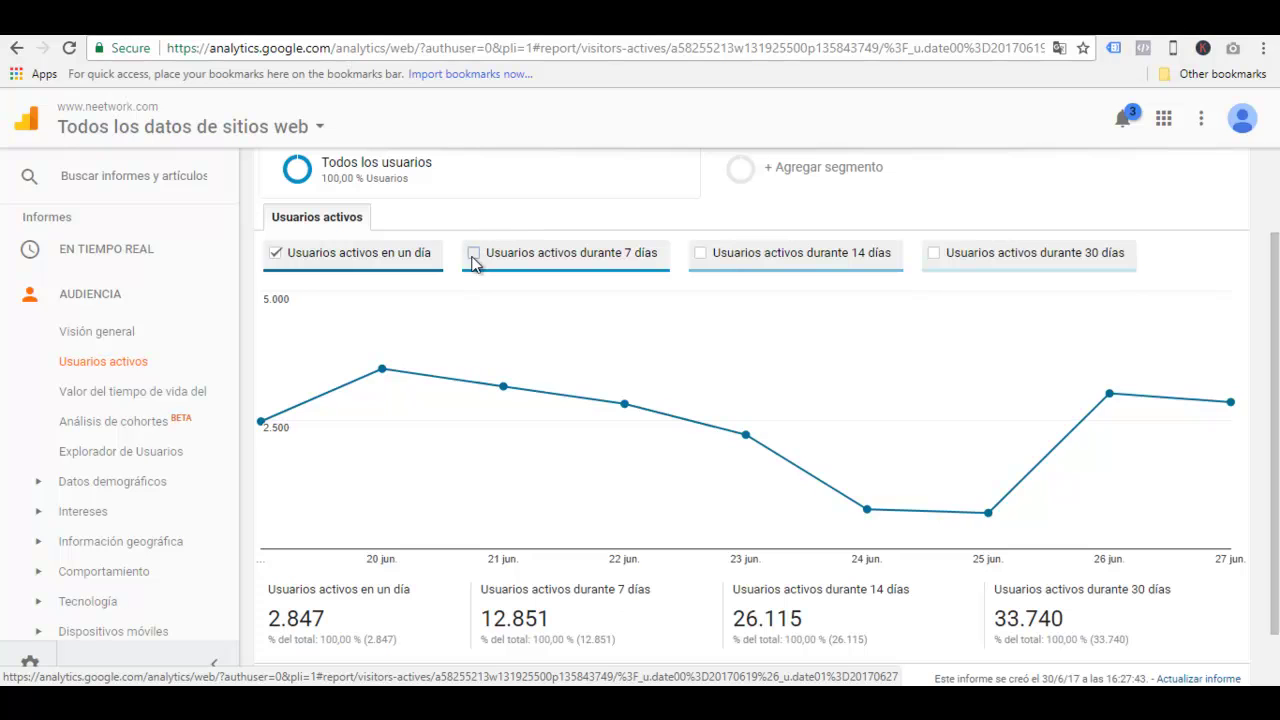
pyautogui.click(701, 254)
pyautogui.click(932, 254)
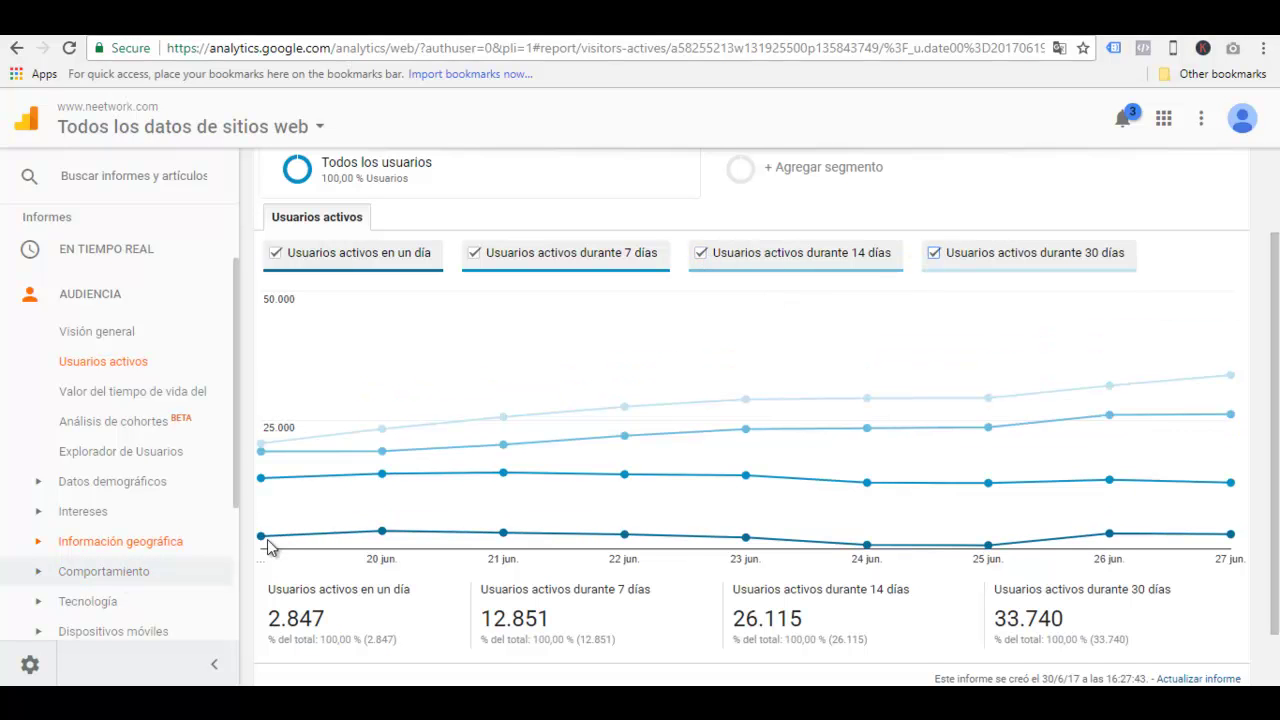
pyautogui.moveTo(263, 536)
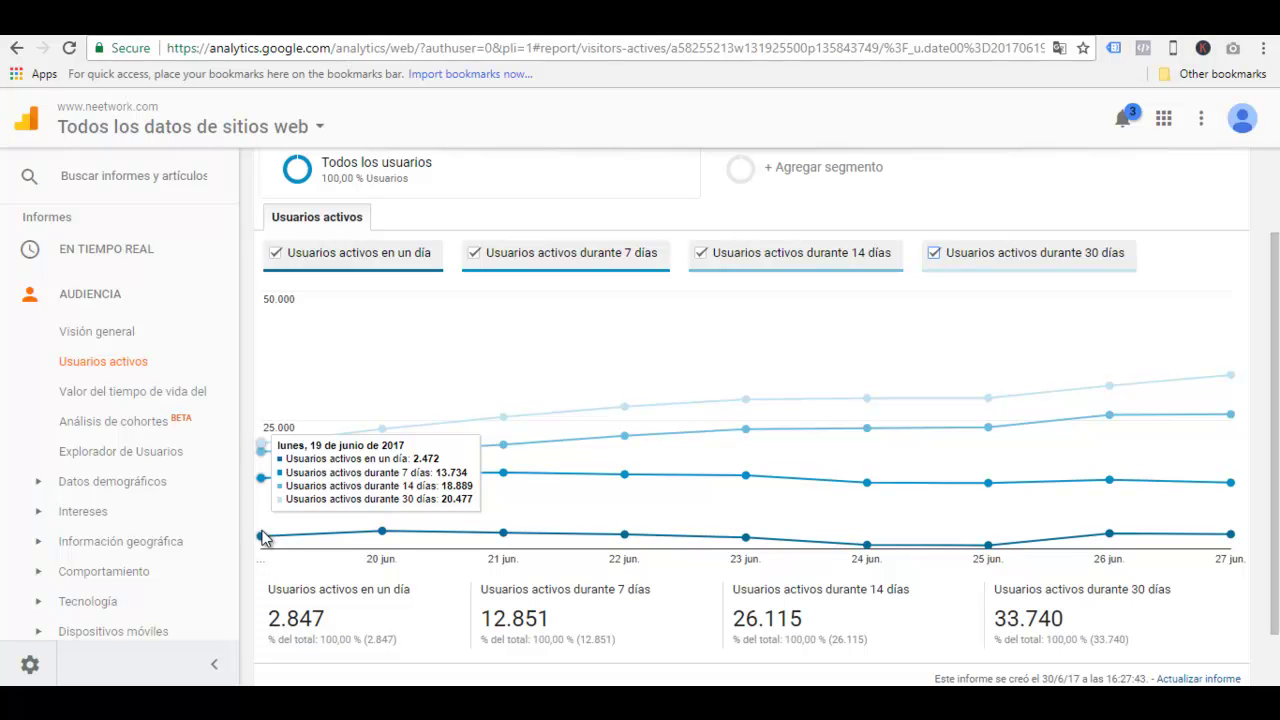
pyautogui.scroll(-1, 338, 540)
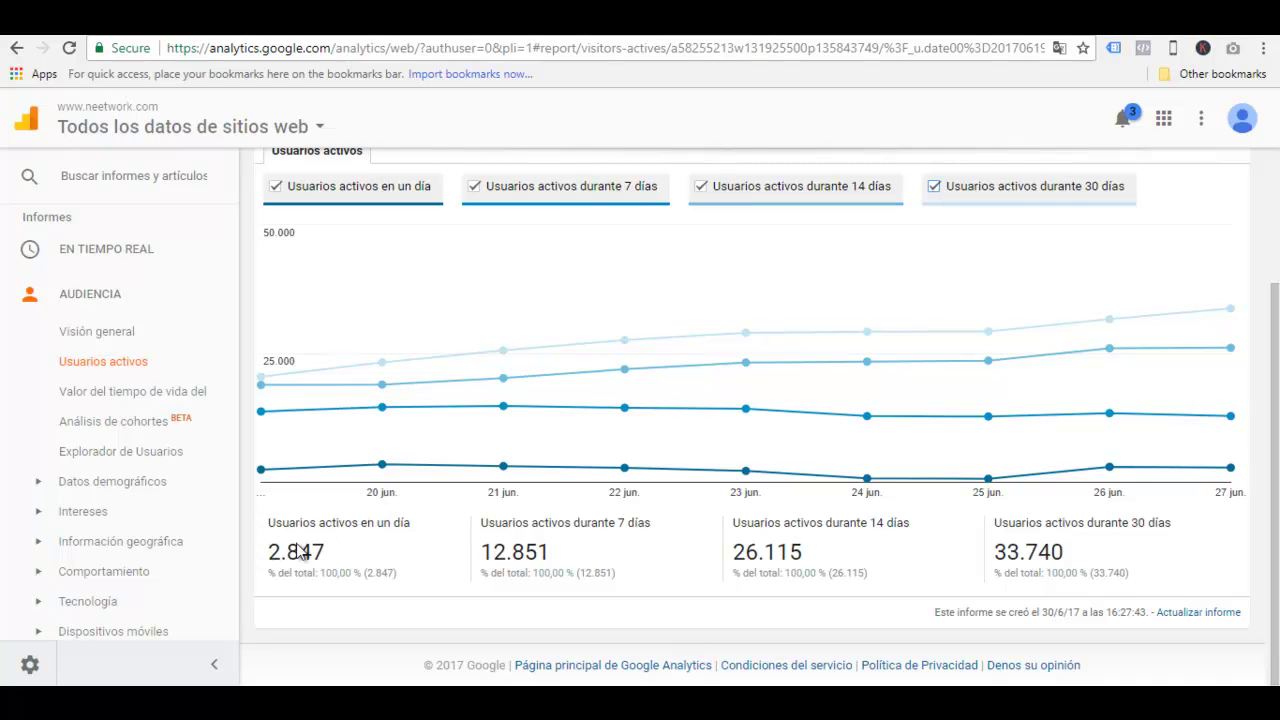
pyautogui.moveTo(318, 530)
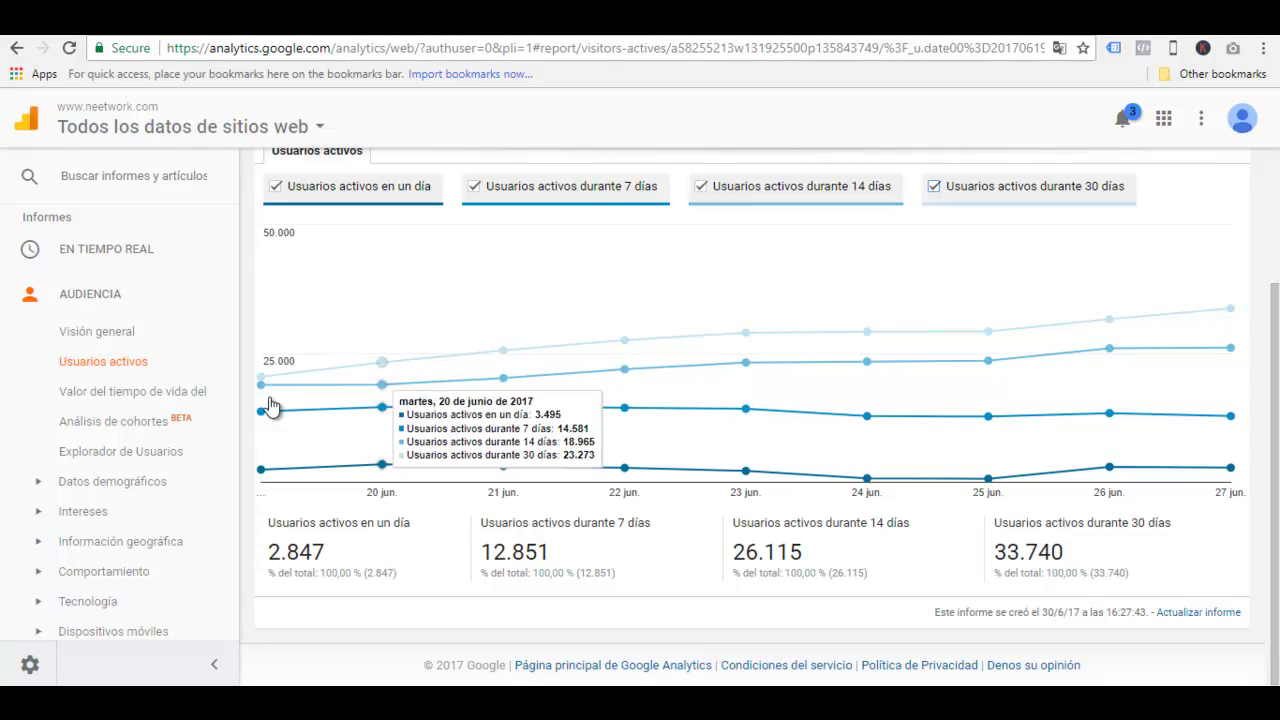
# Open the customer lifetime value report and review the revenue-per-user chart and the acquisition channel table.
pyautogui.click(122, 394)
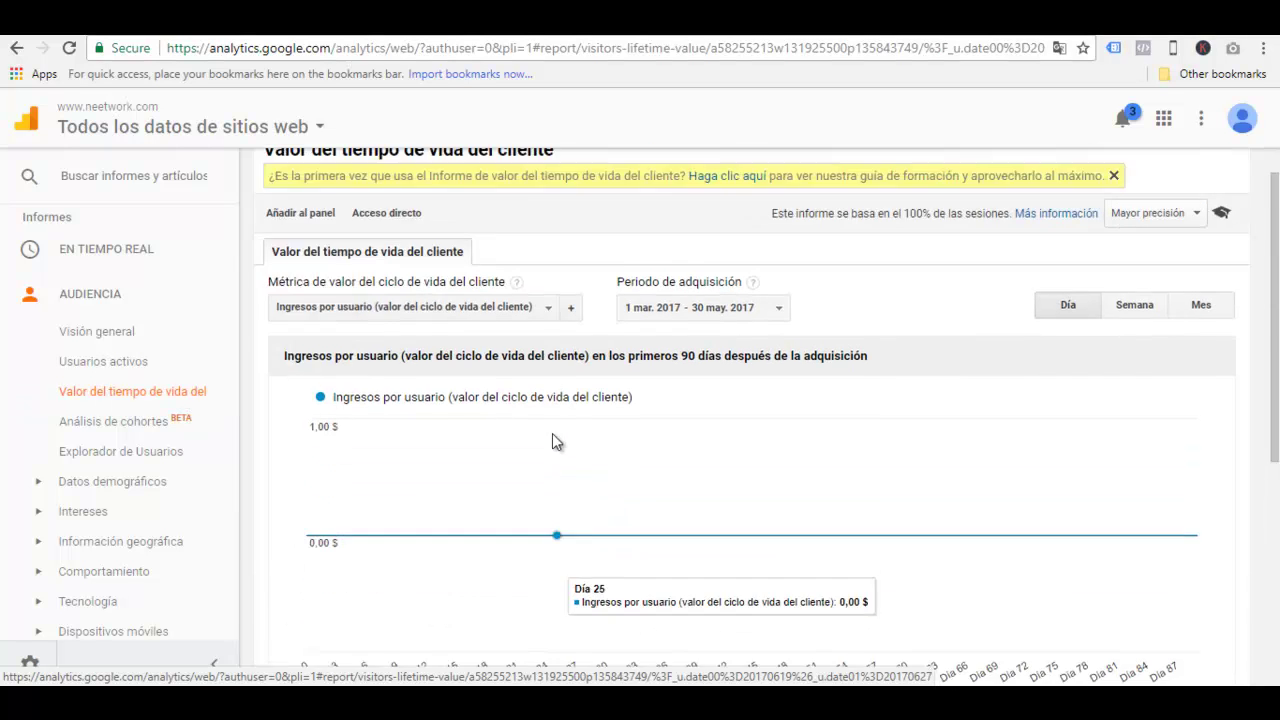
pyautogui.scroll(-1, 549, 440)
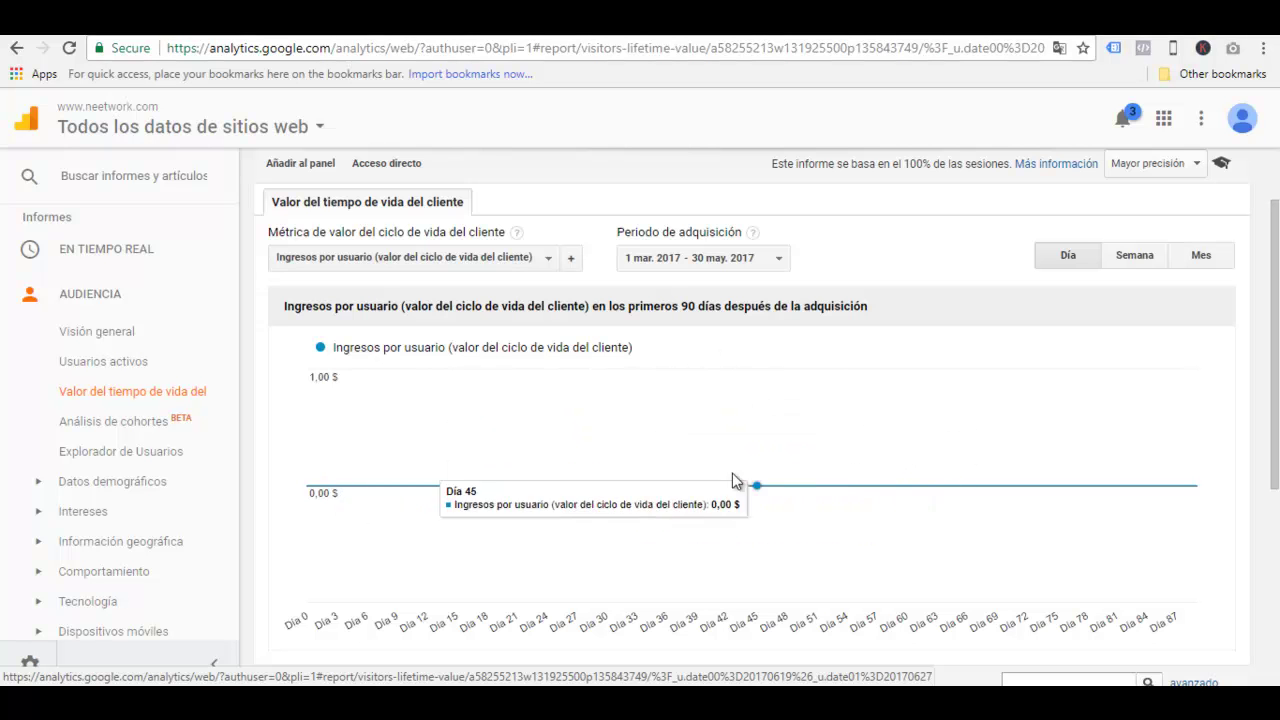
pyautogui.scroll(1, 845, 450)
pyautogui.scroll(-1, 845, 450)
pyautogui.scroll(1, 845, 450)
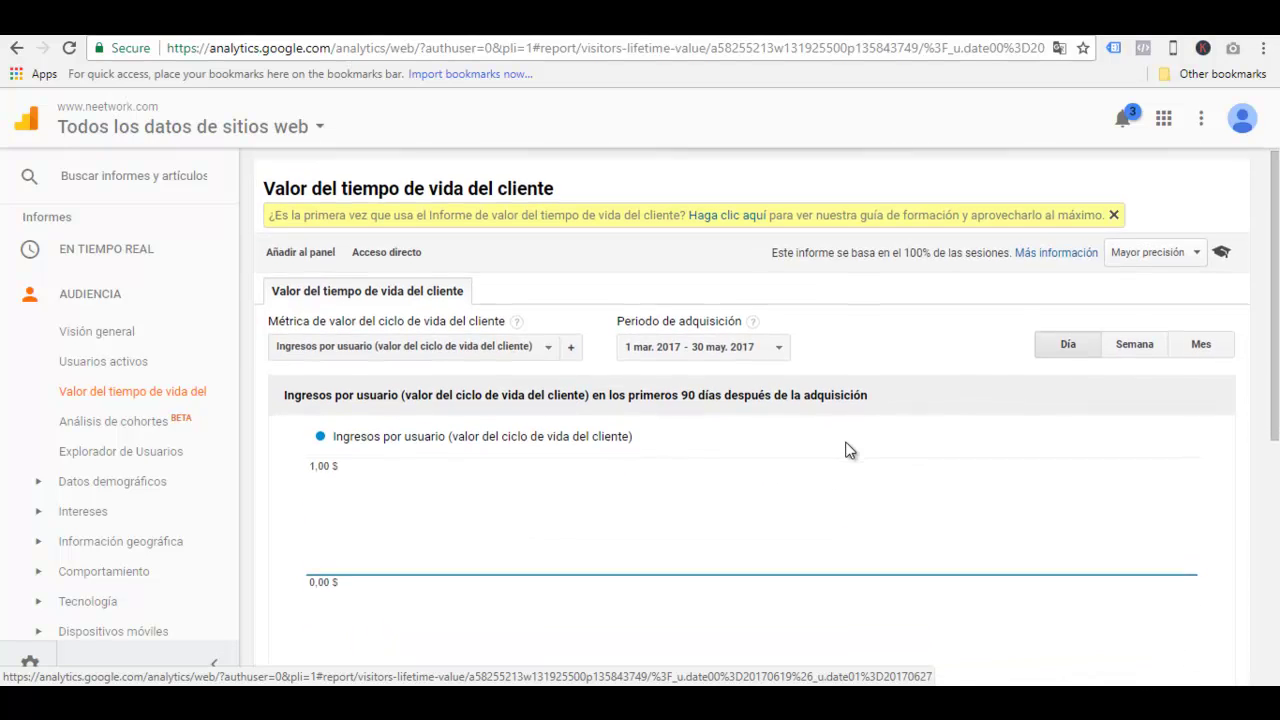
pyautogui.scroll(-3, 845, 450)
pyautogui.scroll(-2, 845, 450)
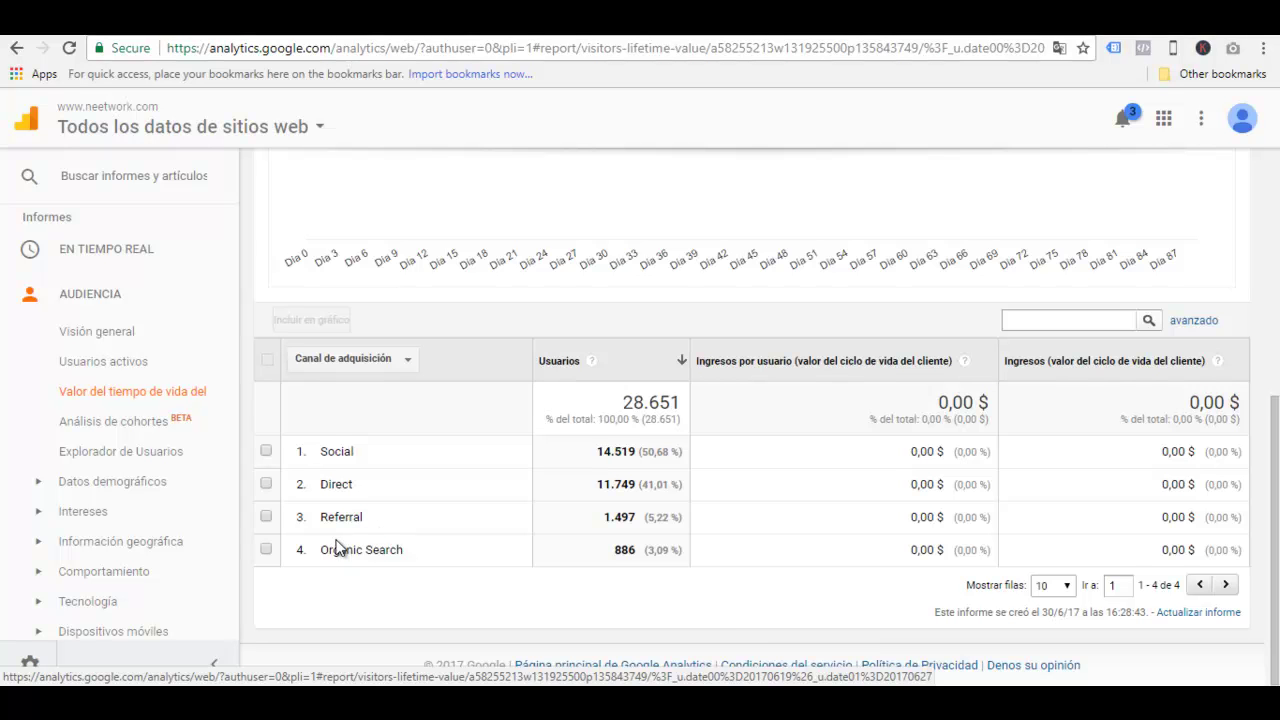
pyautogui.scroll(2, 340, 515)
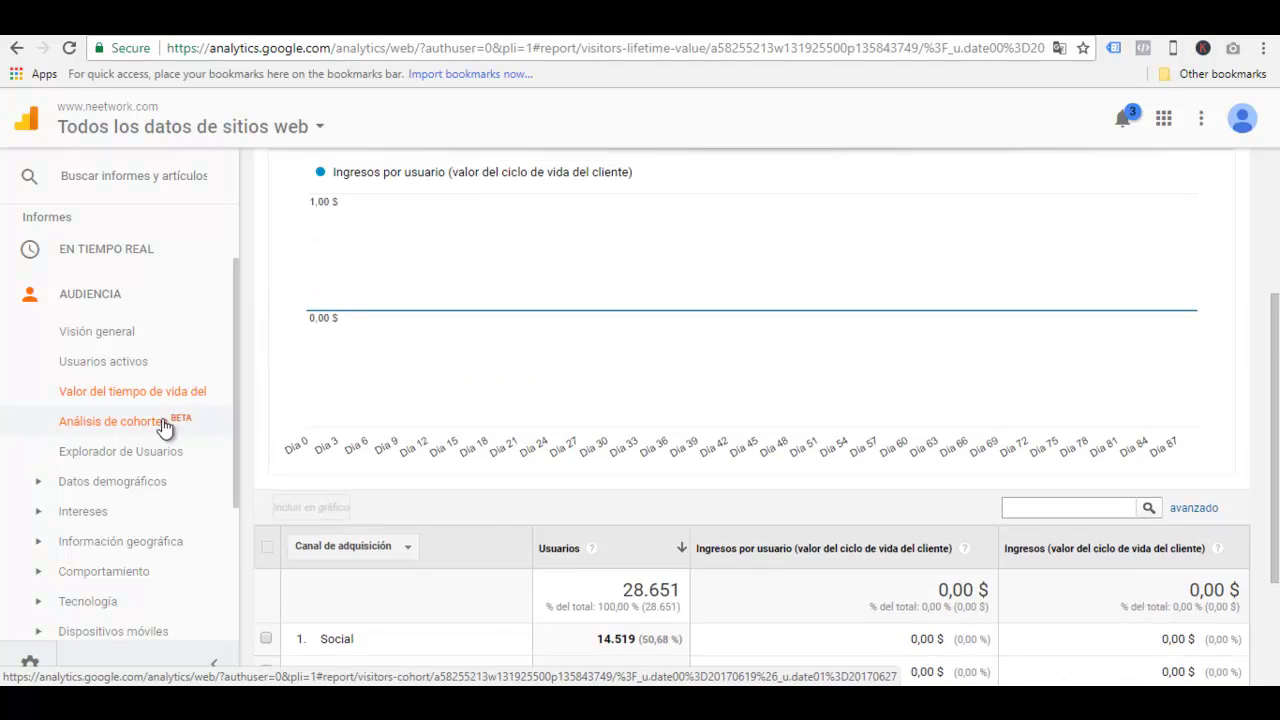
# Open the Análisis de cohortes report and review the user retention chart and the daily cohort table.
pyautogui.click(147, 414)
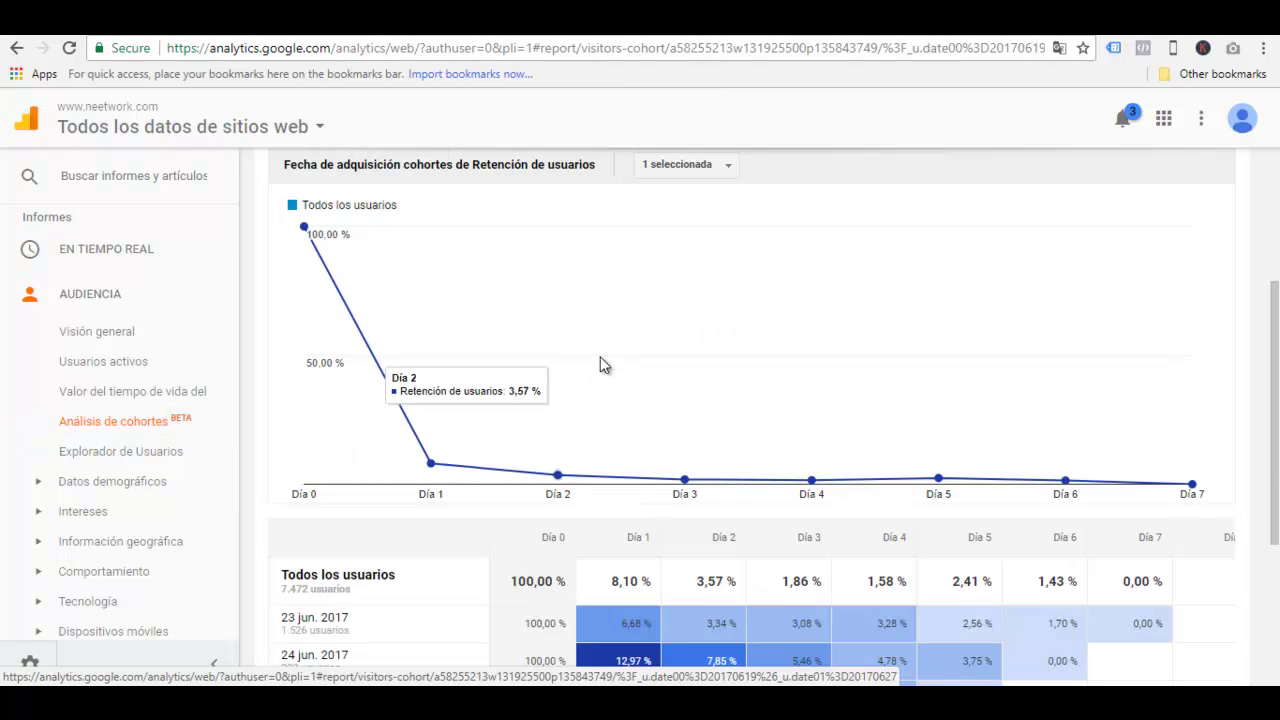
pyautogui.scroll(-1, 623, 363)
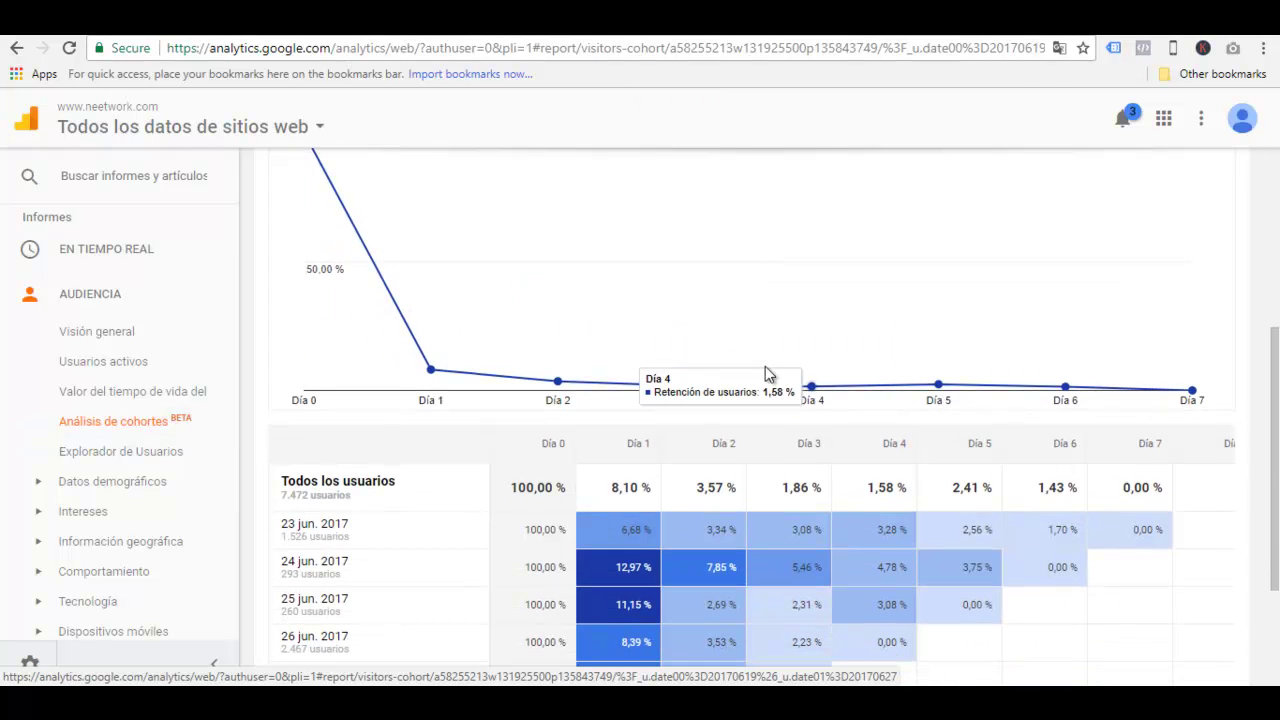
pyautogui.scroll(-2, 741, 388)
pyautogui.scroll(5, 741, 390)
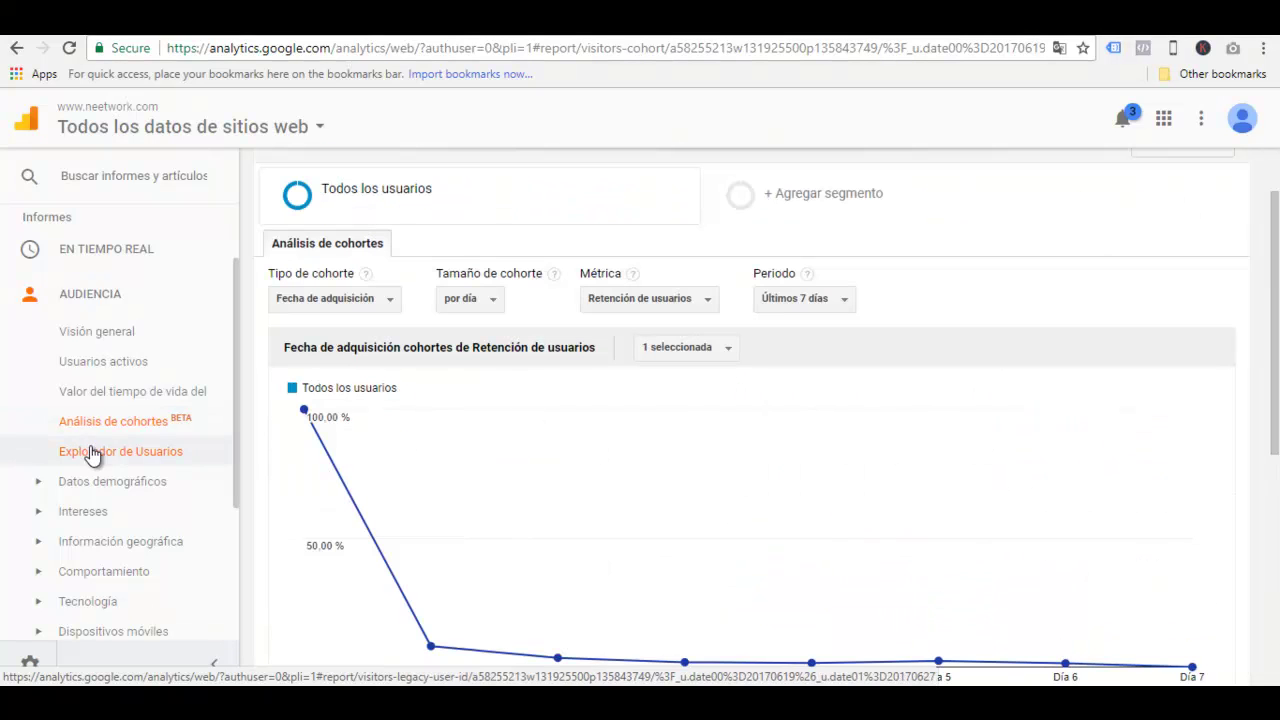
# Open the Explorador de Usuarios report and examine the client ID table with its session, bounce, revenue and transaction columns.
pyautogui.scroll(-1, 100, 450)
pyautogui.click(141, 368)
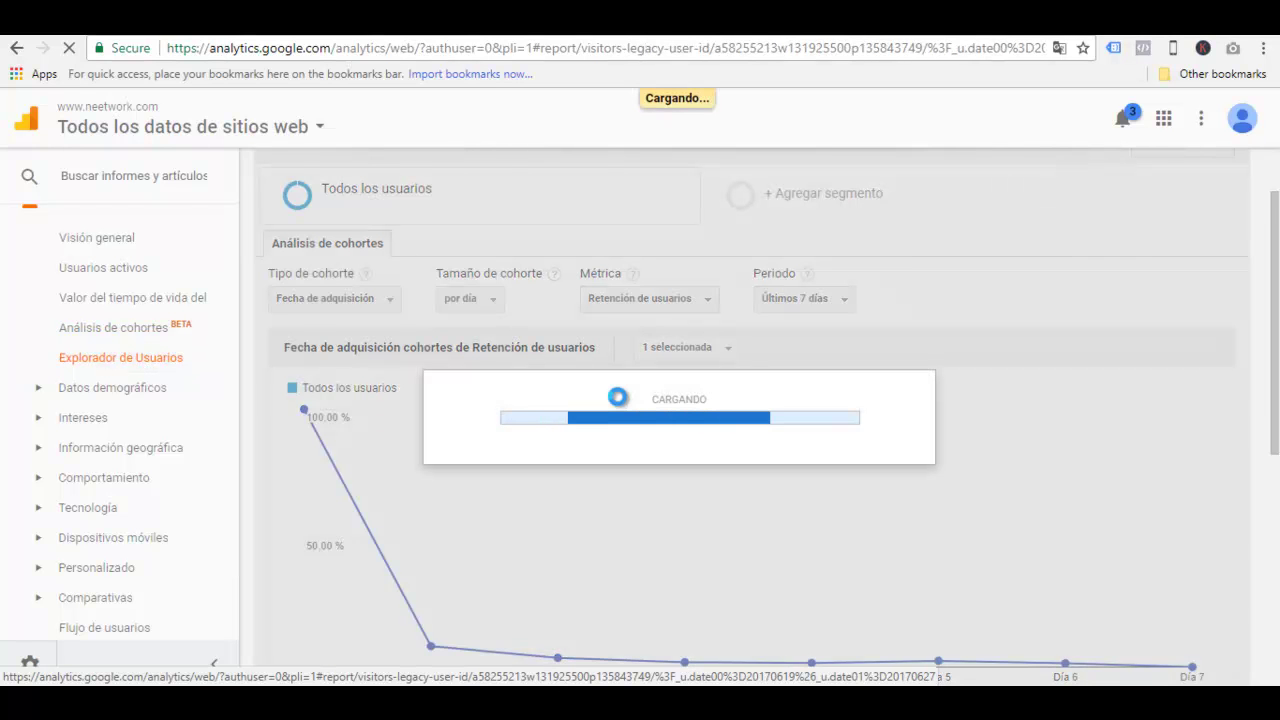
pyautogui.scroll(-1, 618, 397)
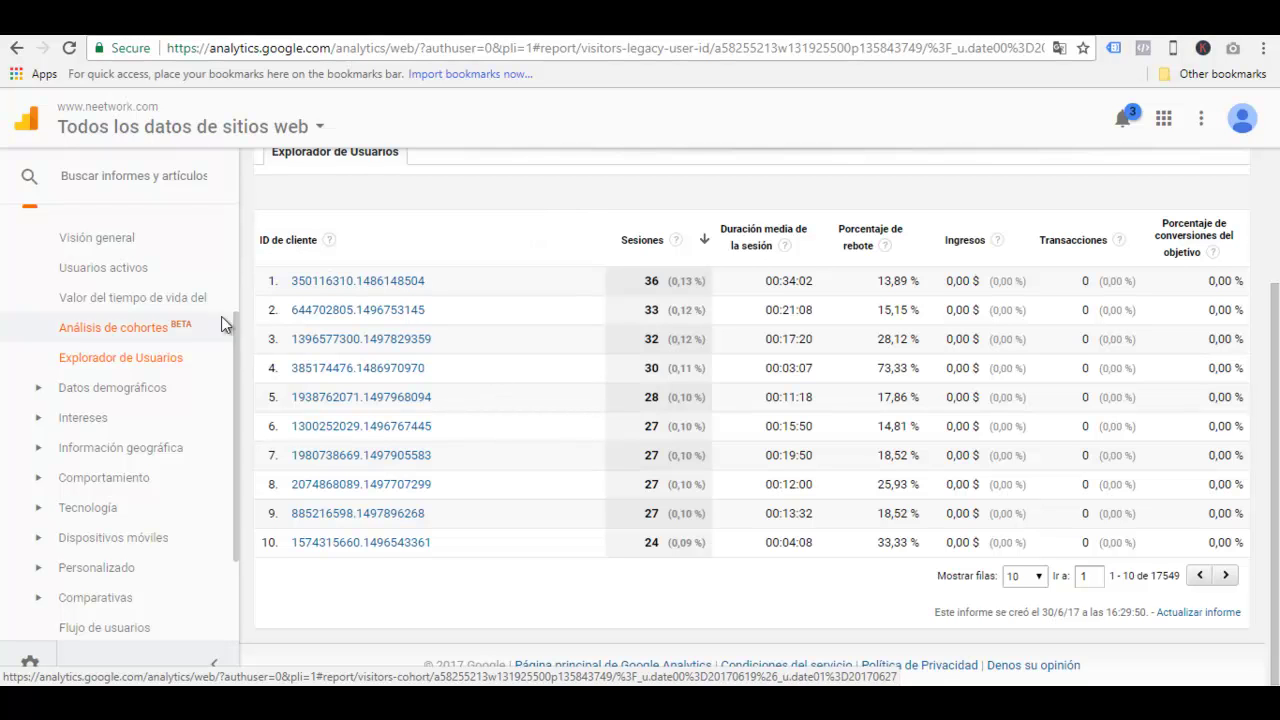
pyautogui.scroll(2, 385, 297)
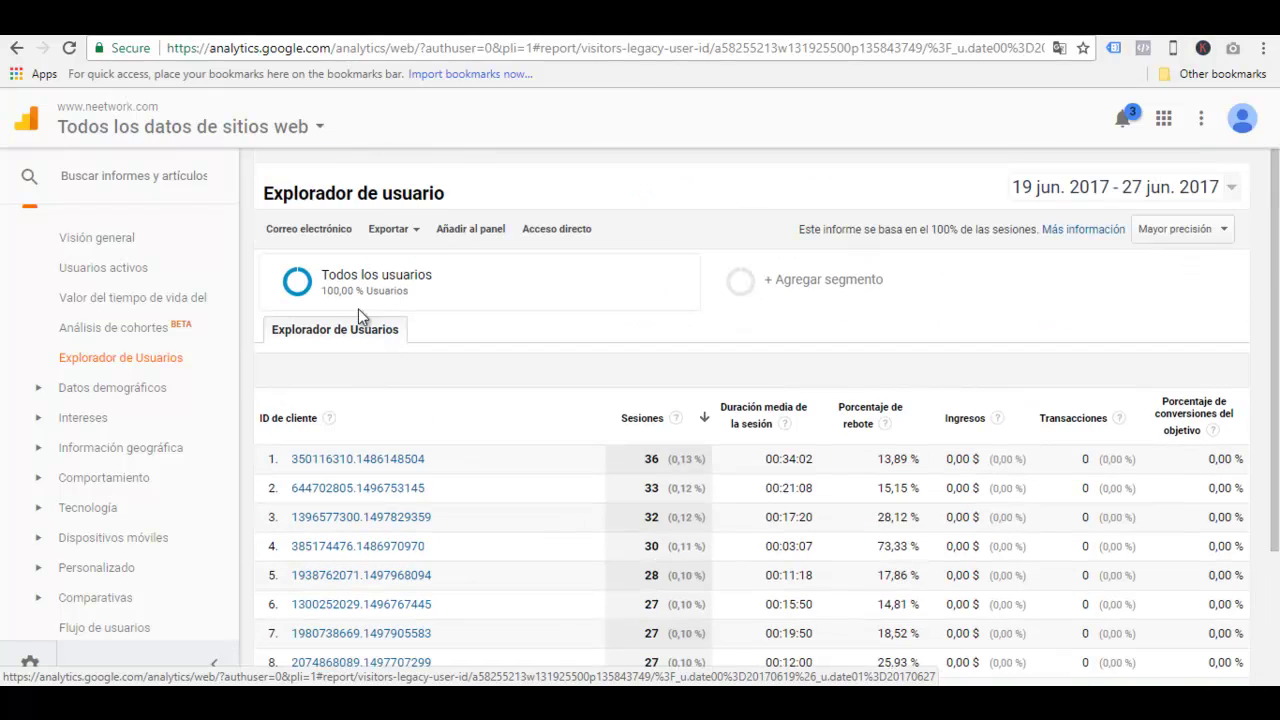
pyautogui.moveTo(328, 420)
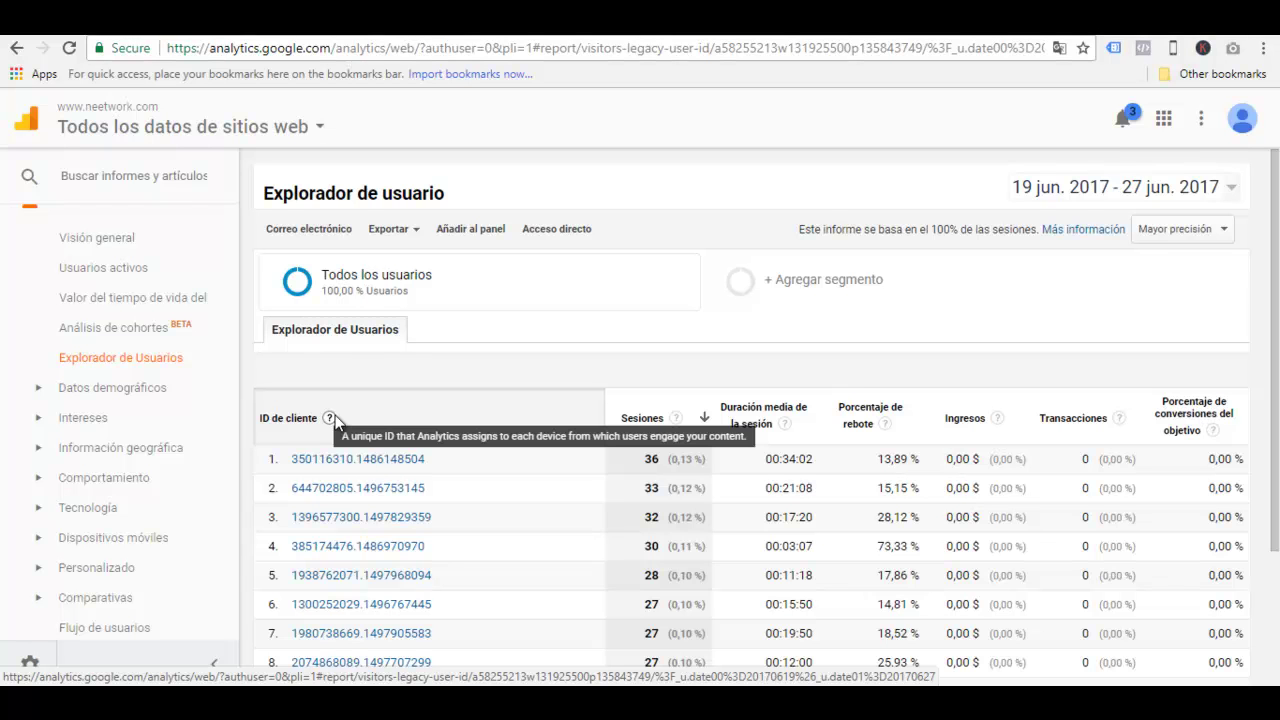
pyautogui.scroll(-1, 720, 335)
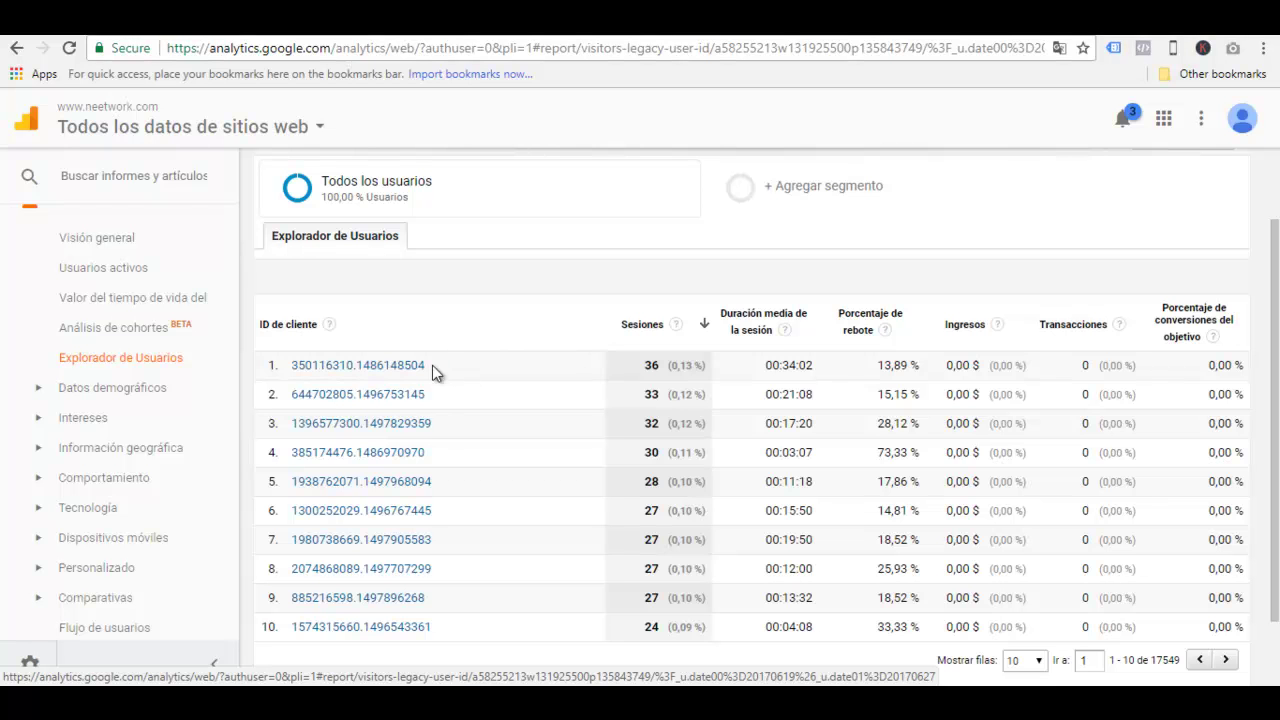
pyautogui.scroll(-1, 660, 354)
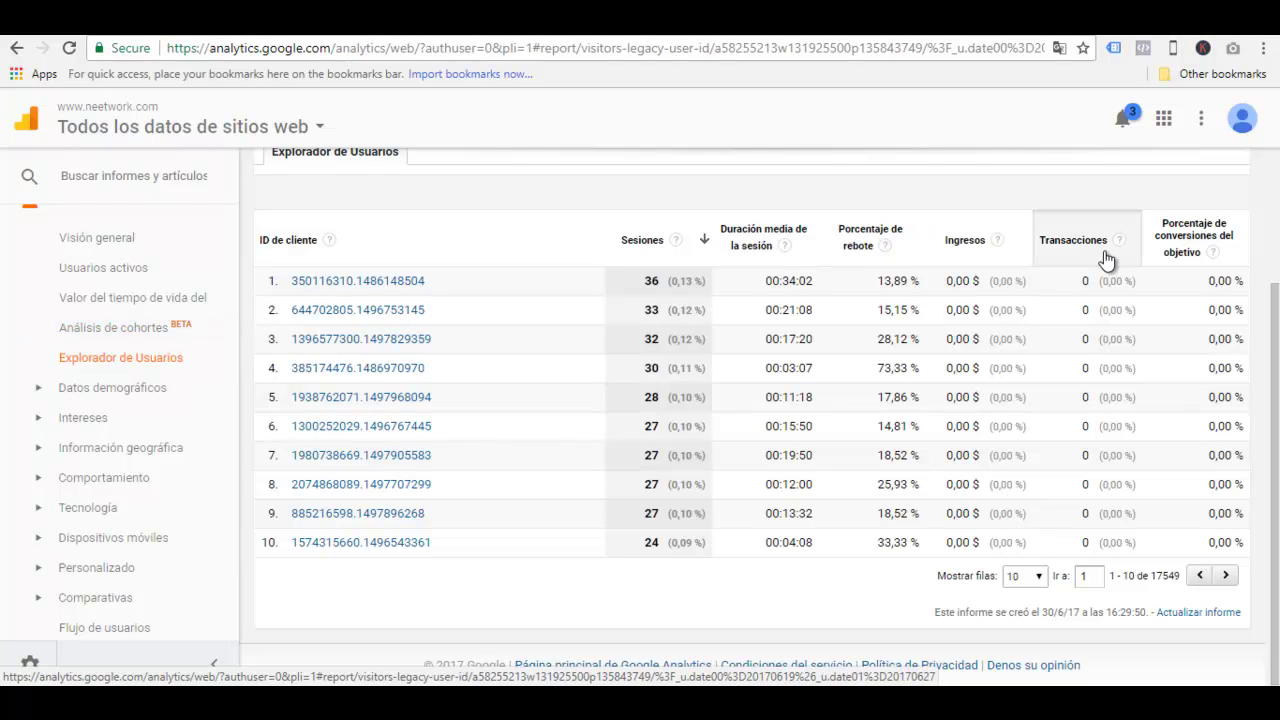
# Read the definitions of the Transacciones and Porcentaje de conversiones del objetivo columns in the client table.
pyautogui.moveTo(1119, 245)
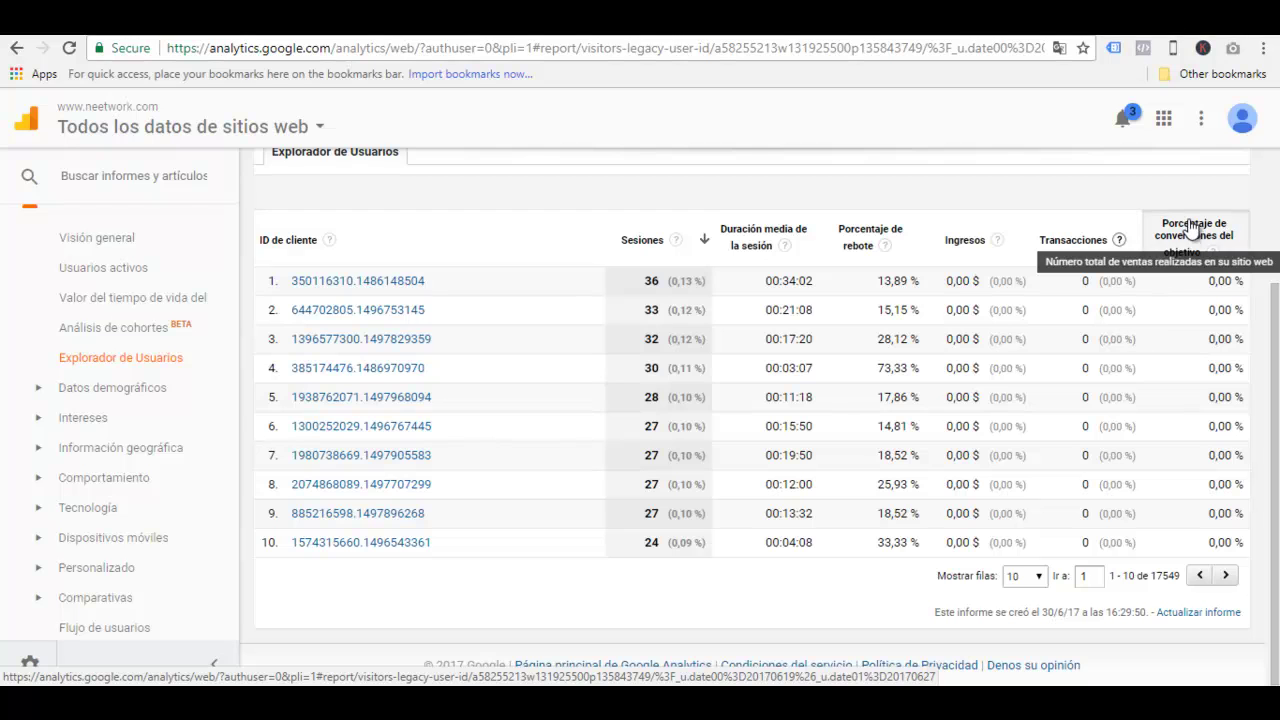
pyautogui.moveTo(1212, 252)
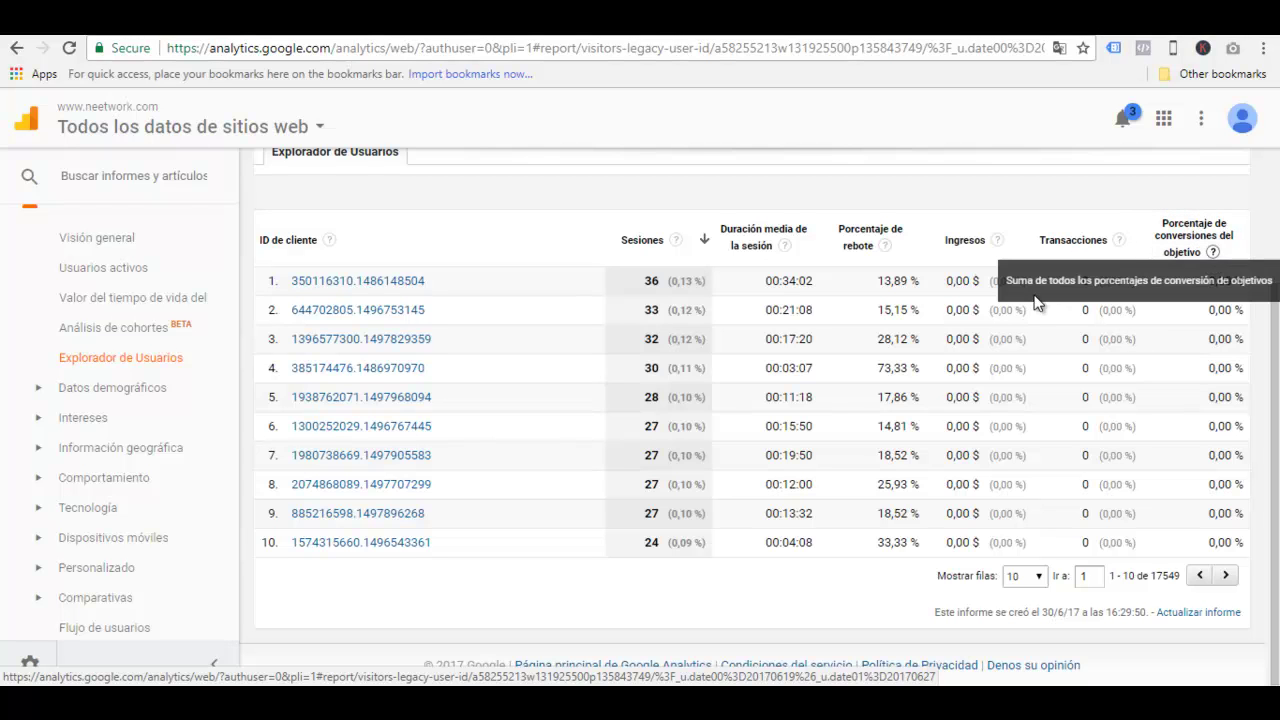
# Open the Visión general report under Datos demográficos and choose Sesiones as its key metric.
pyautogui.scroll(-1, 118, 405)
pyautogui.scroll(-1, 118, 405)
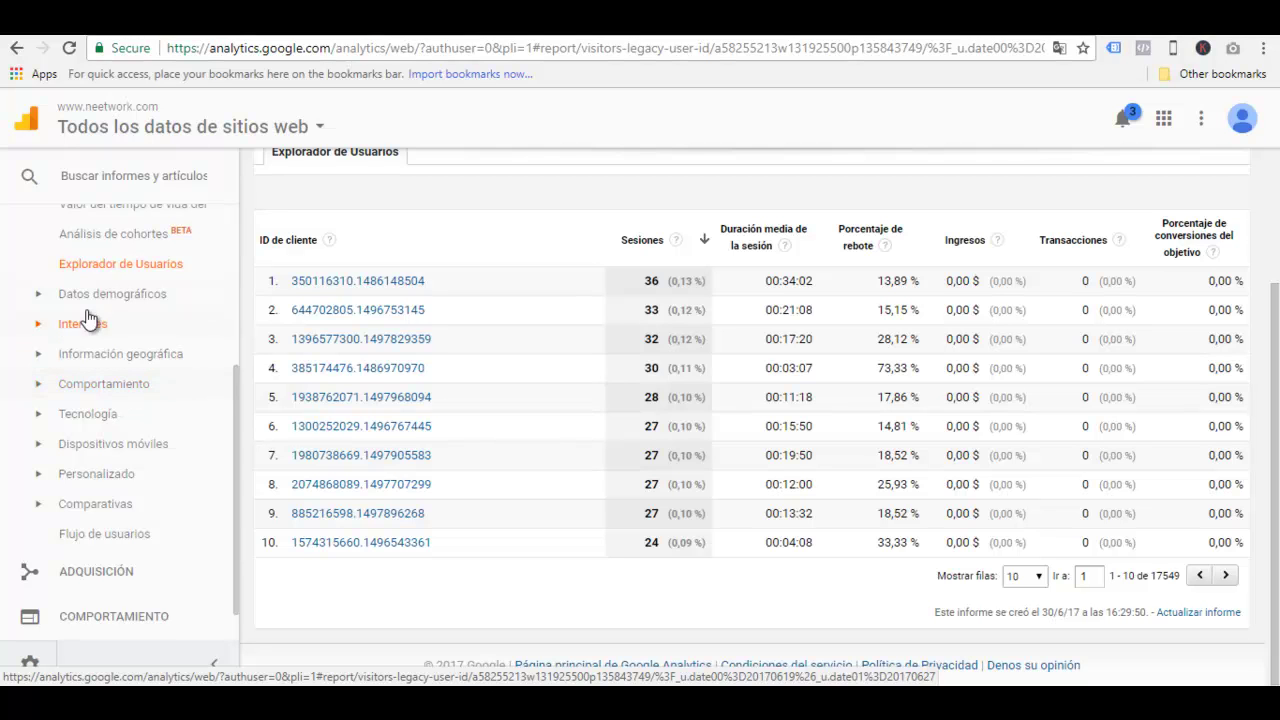
pyautogui.click(40, 294)
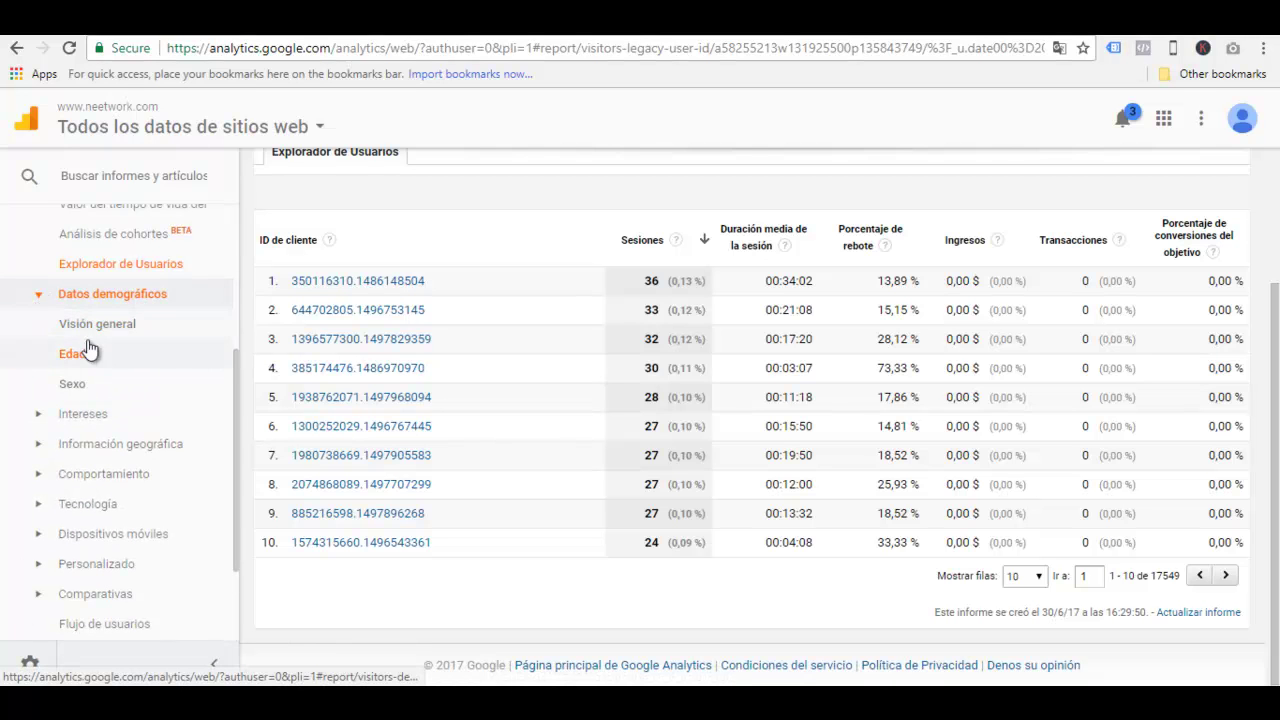
pyautogui.click(119, 334)
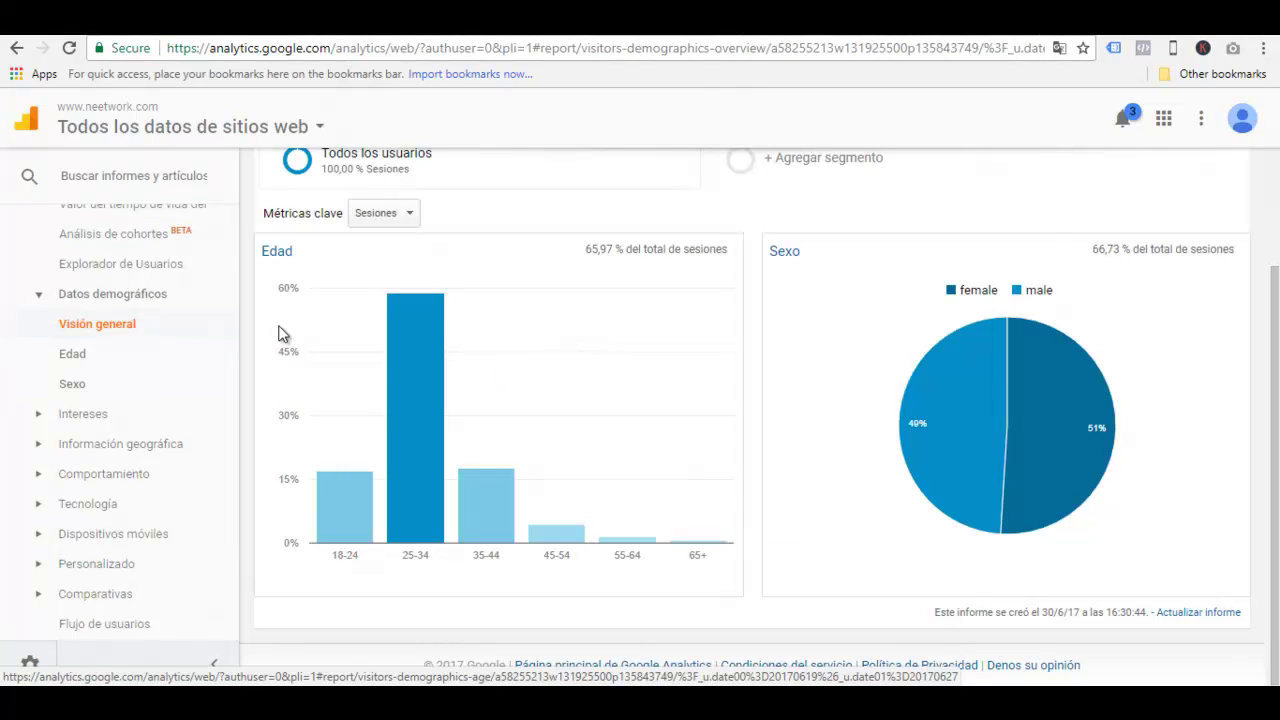
pyautogui.click(385, 214)
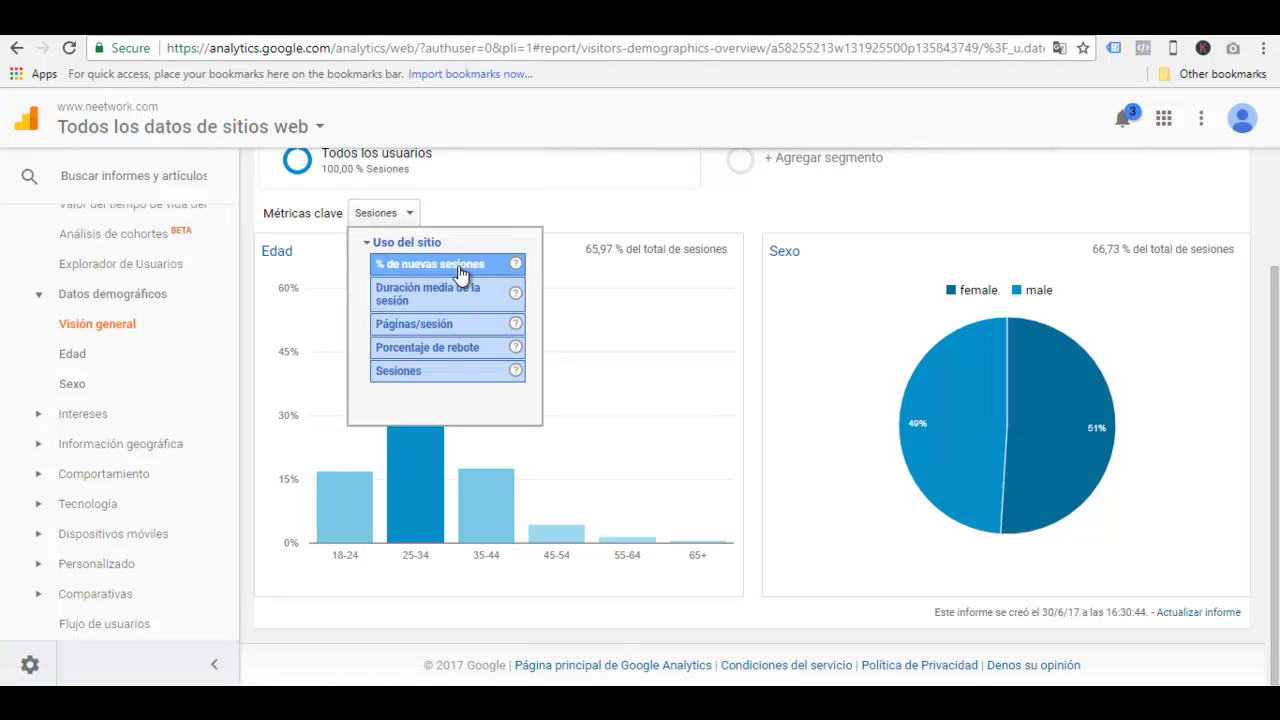
pyautogui.click(449, 373)
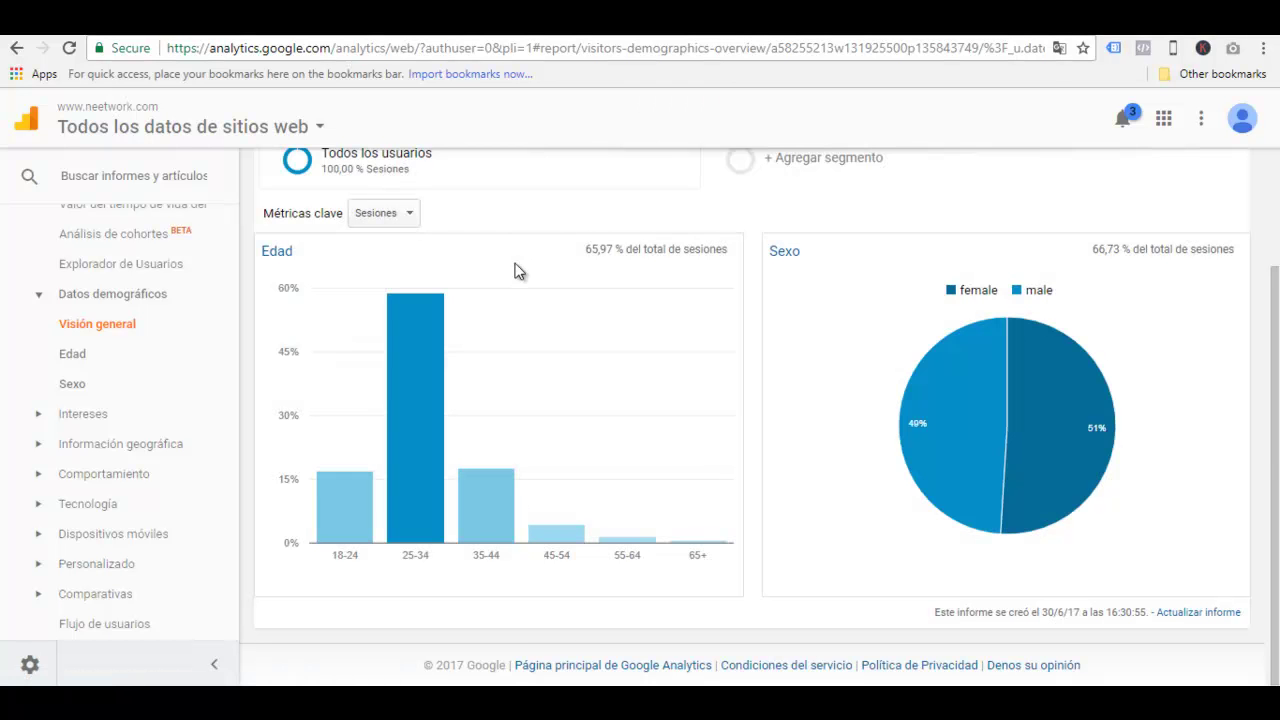
# Examine the Edad bar chart and the female and male slices of the Sexo pie chart.
pyautogui.moveTo(413, 359)
pyautogui.scroll(2, 538, 476)
pyautogui.scroll(-2, 538, 476)
pyautogui.moveTo(930, 355)
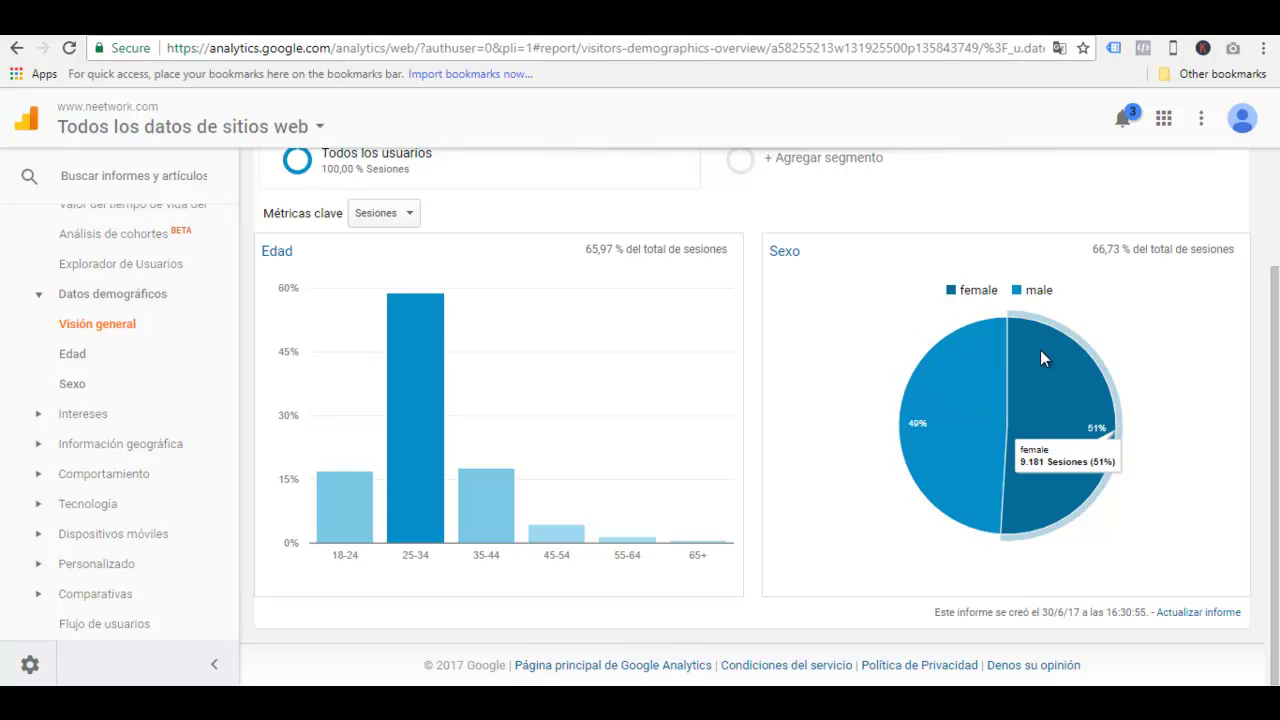
pyautogui.moveTo(1067, 394)
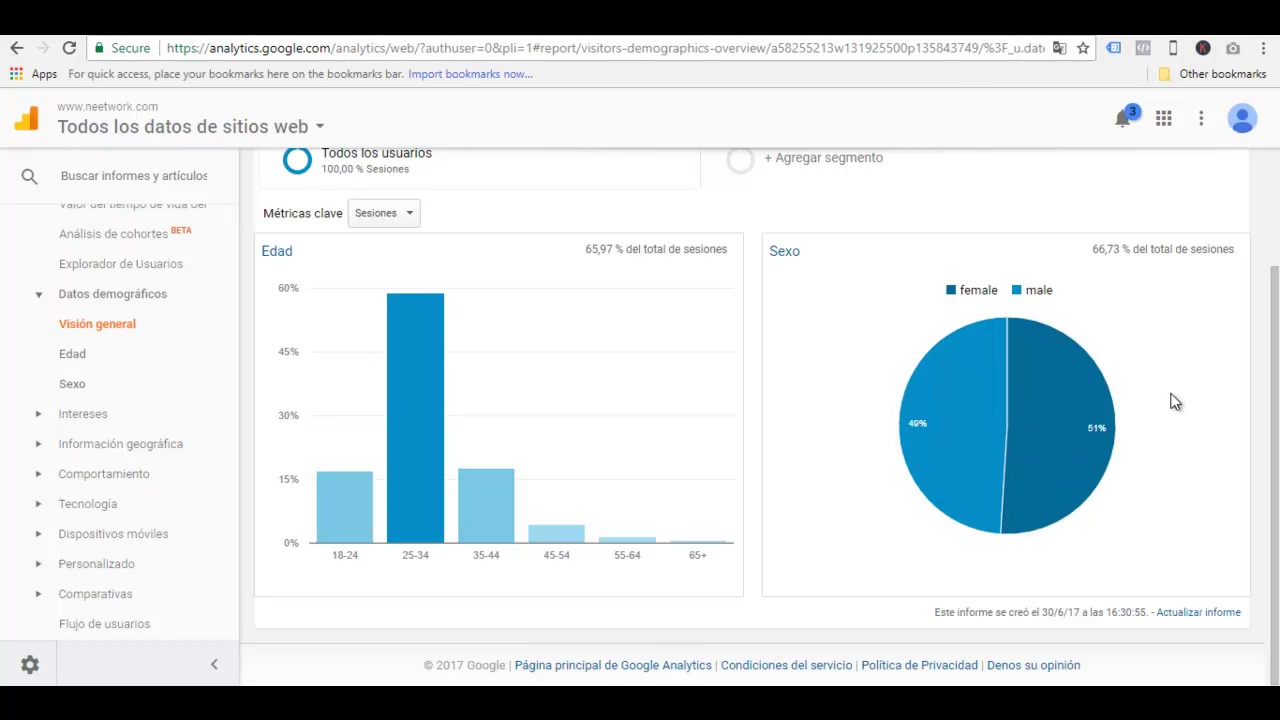
# Open the Edad report and examine its sessions chart and the acquisition, behaviour and conversion figures for each age group.
pyautogui.click(90, 357)
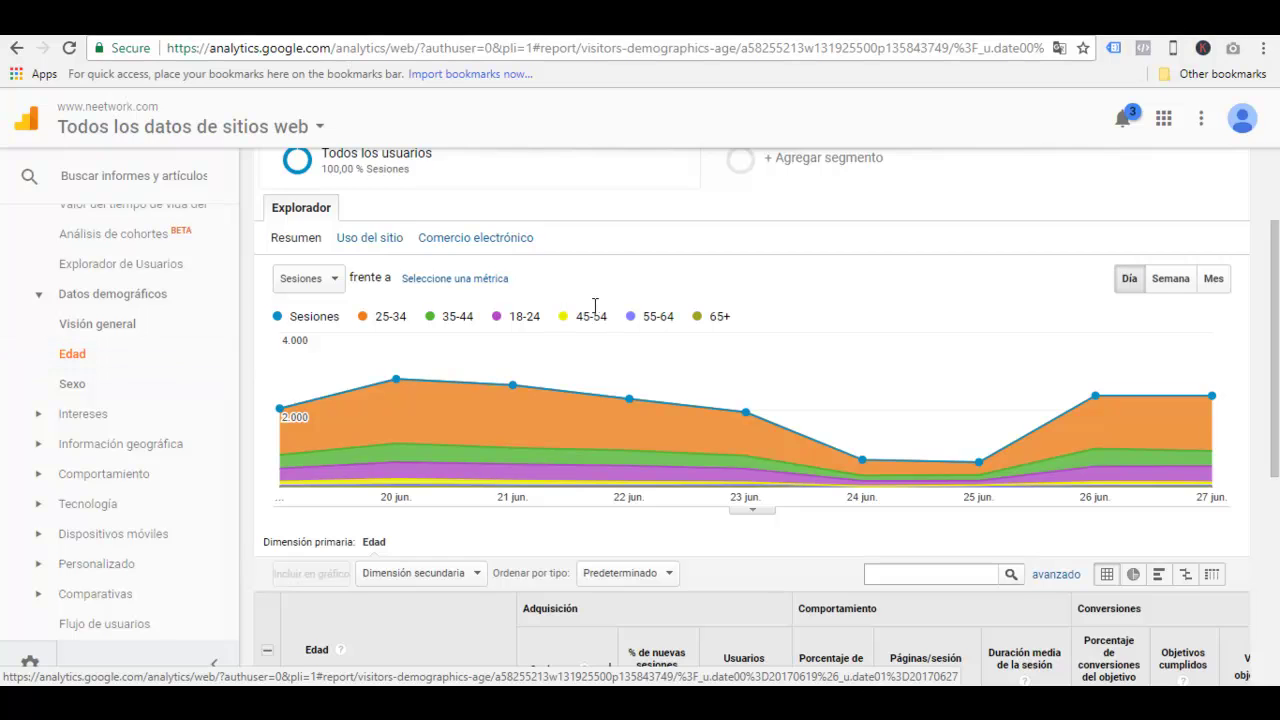
pyautogui.scroll(-1, 597, 313)
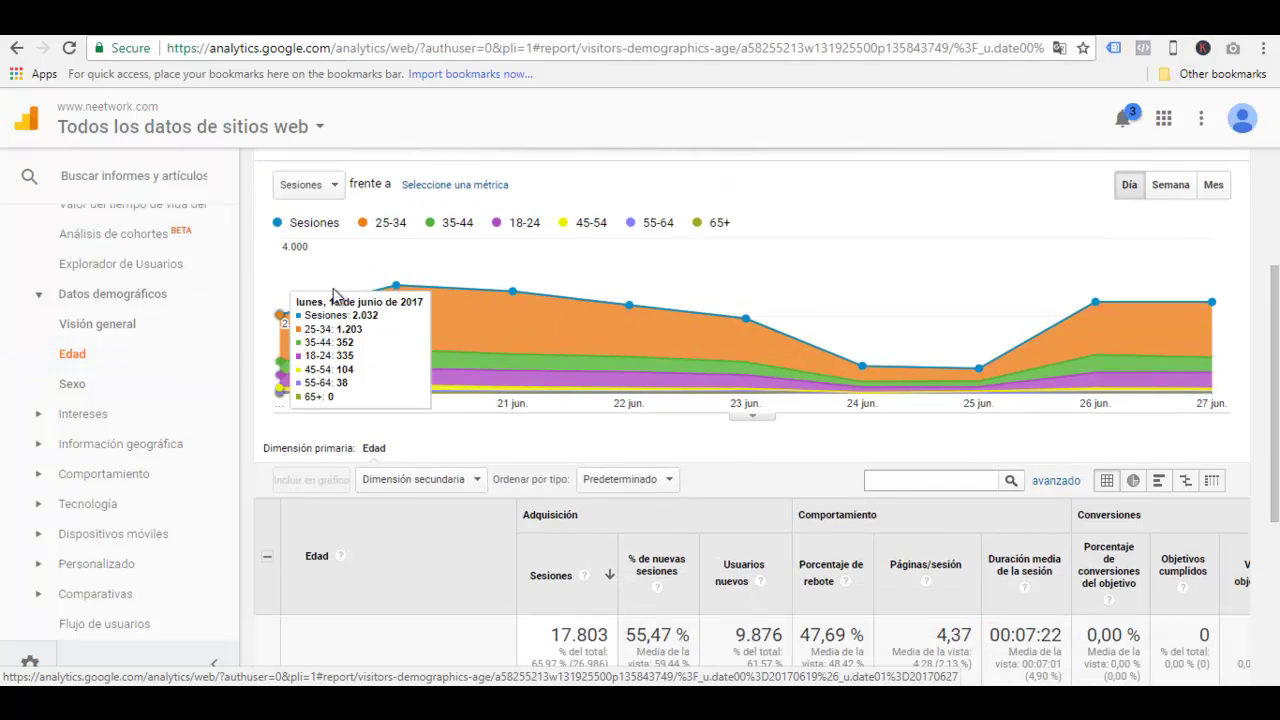
pyautogui.scroll(-3, 606, 291)
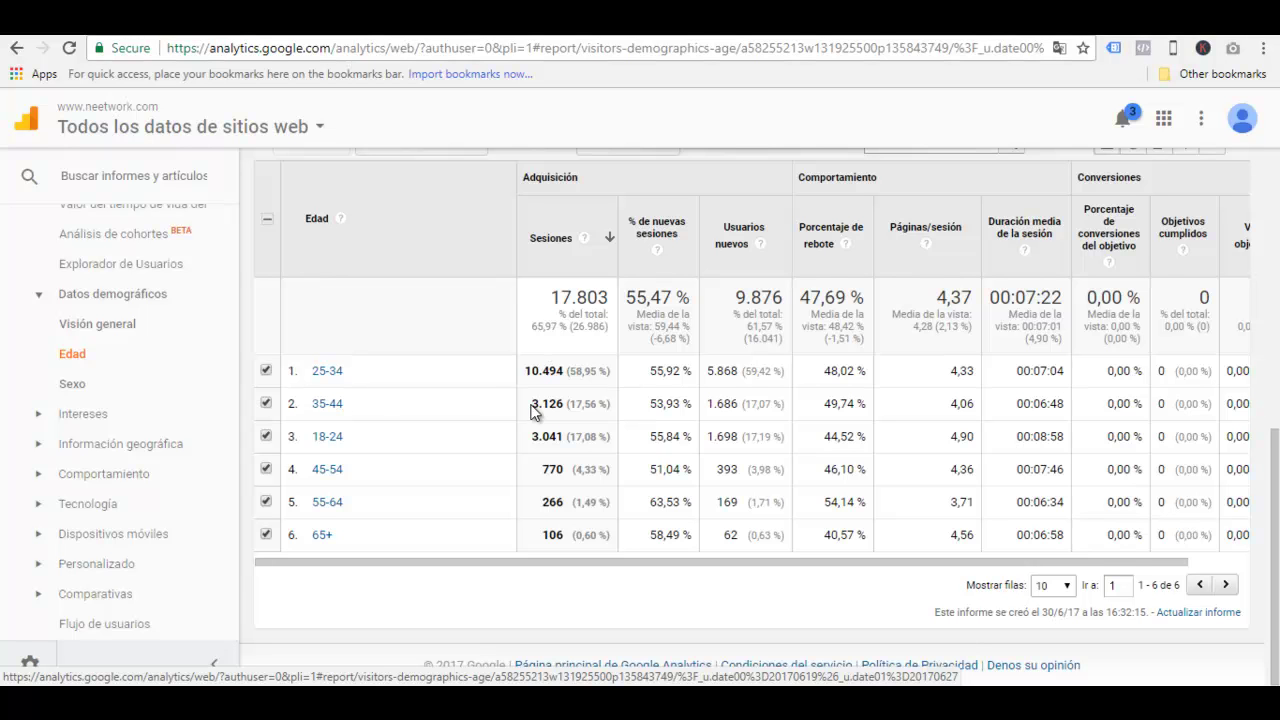
pyautogui.scroll(2, 591, 403)
pyautogui.scroll(-1, 591, 406)
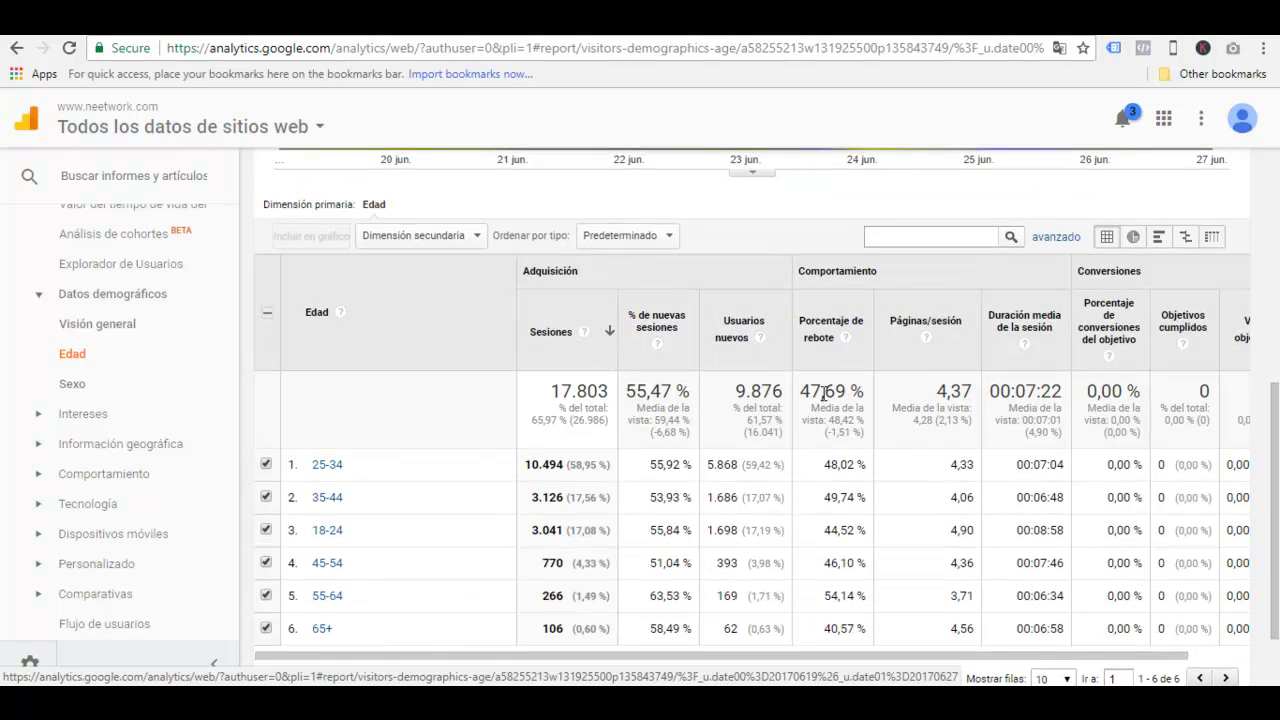
pyautogui.scroll(-1, 826, 397)
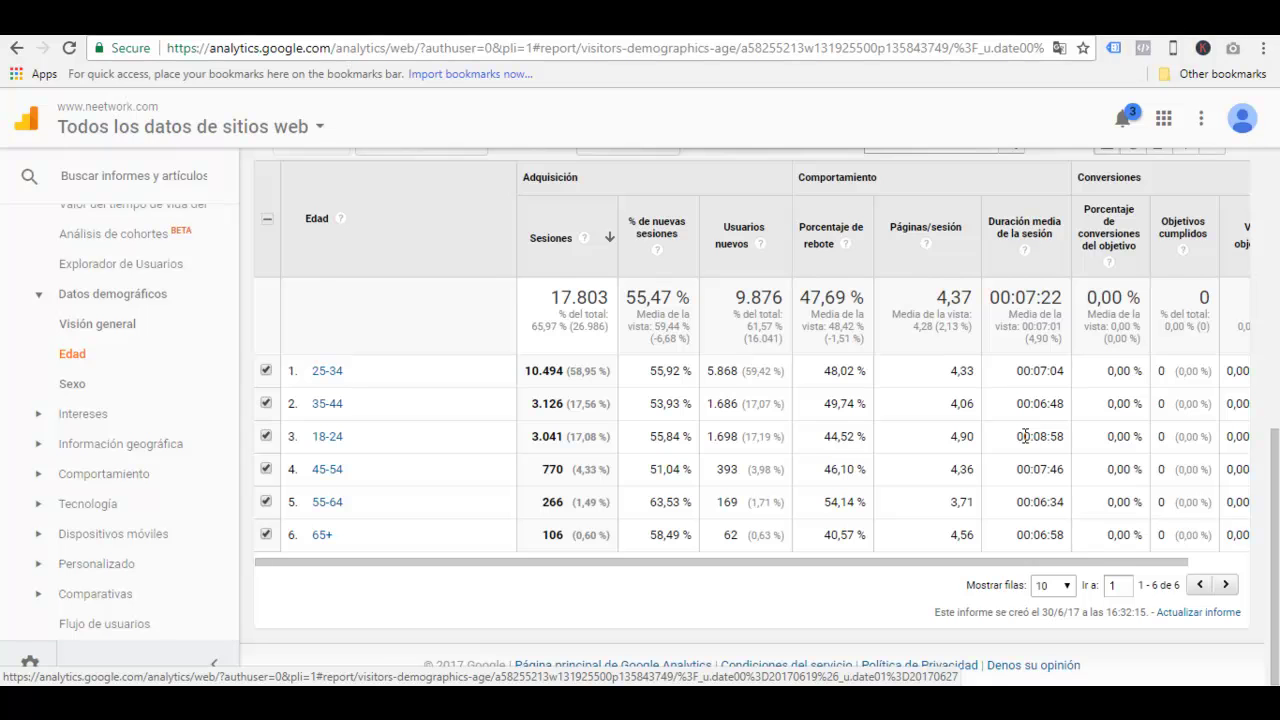
pyautogui.scroll(1, 1023, 443)
pyautogui.scroll(-1, 1030, 447)
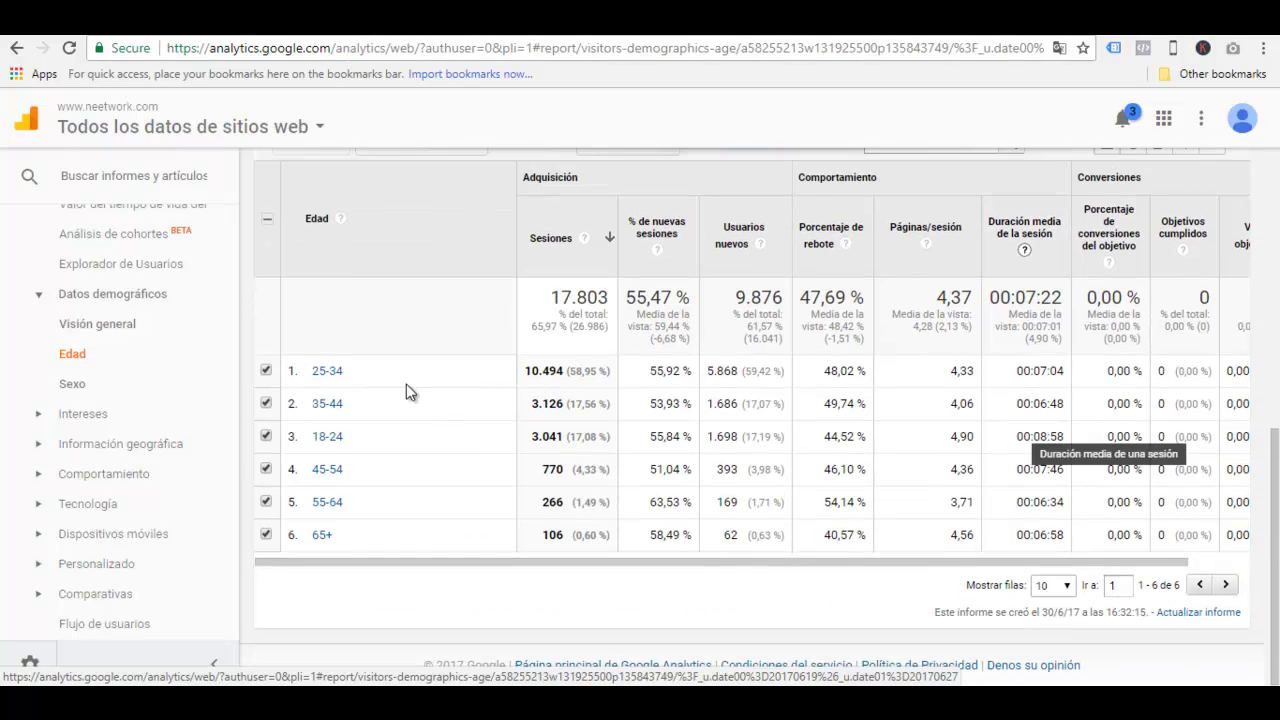
# Drill into the 25-34 age group and review its breakdown by sex.
pyautogui.click(330, 374)
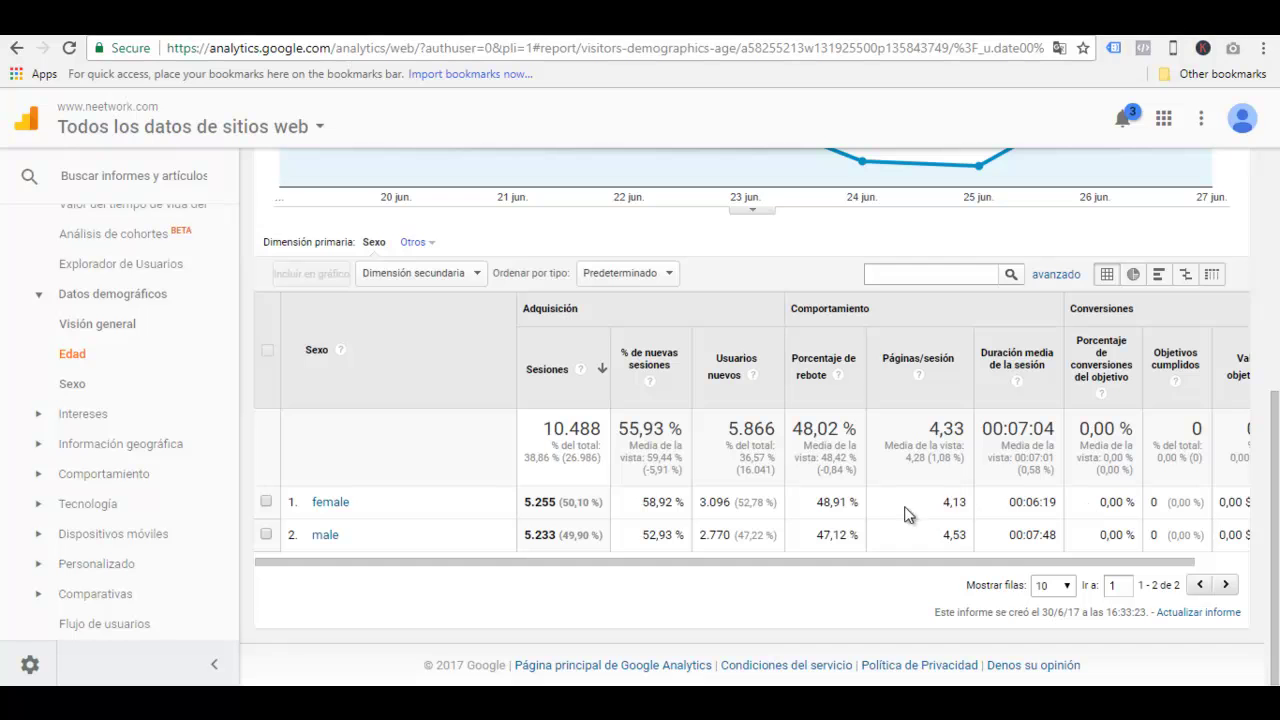
pyautogui.scroll(1, 479, 473)
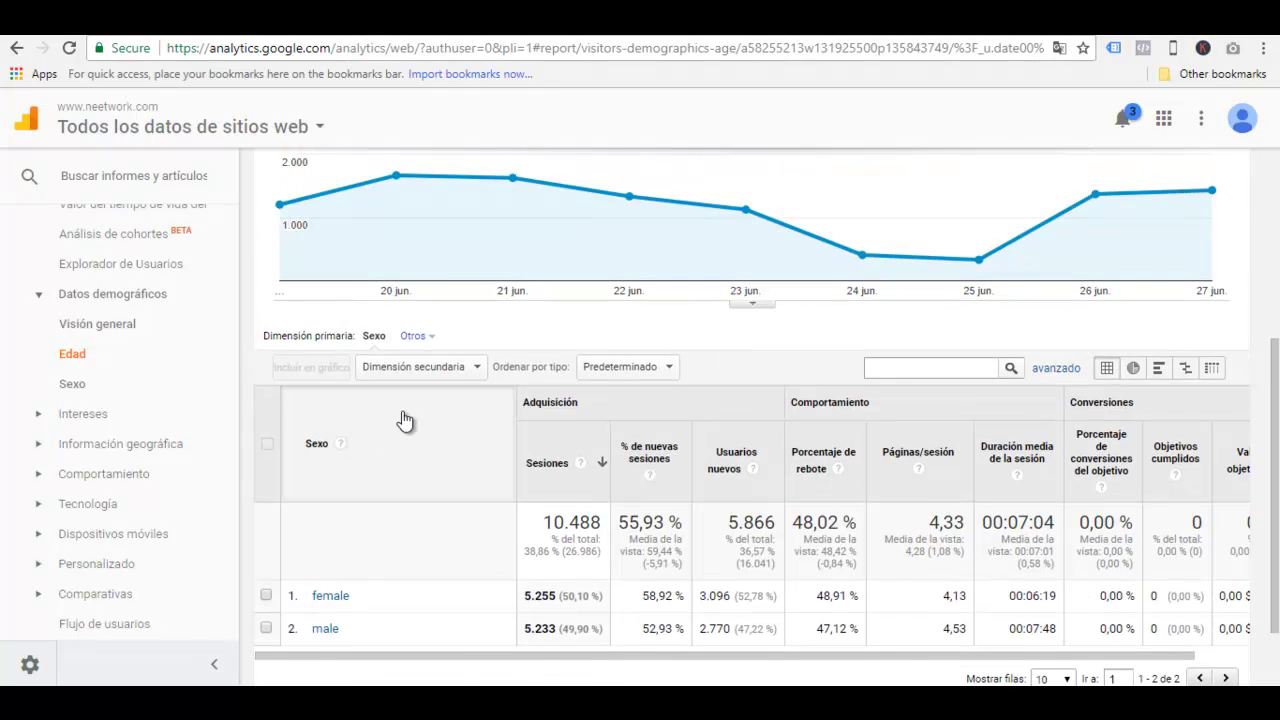
pyautogui.scroll(-1, 420, 472)
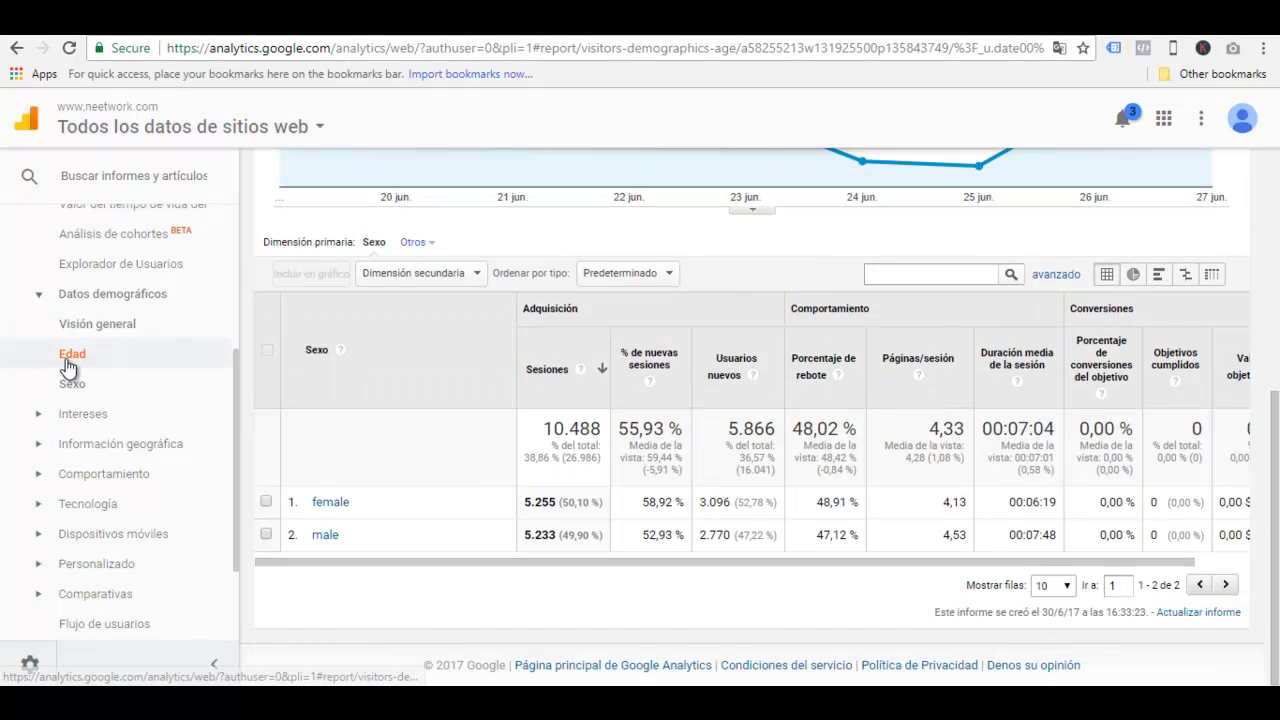
# Return to the Edad report to review all age groups, and open the Sexo report to compare the female and male rows.
pyautogui.click(71, 362)
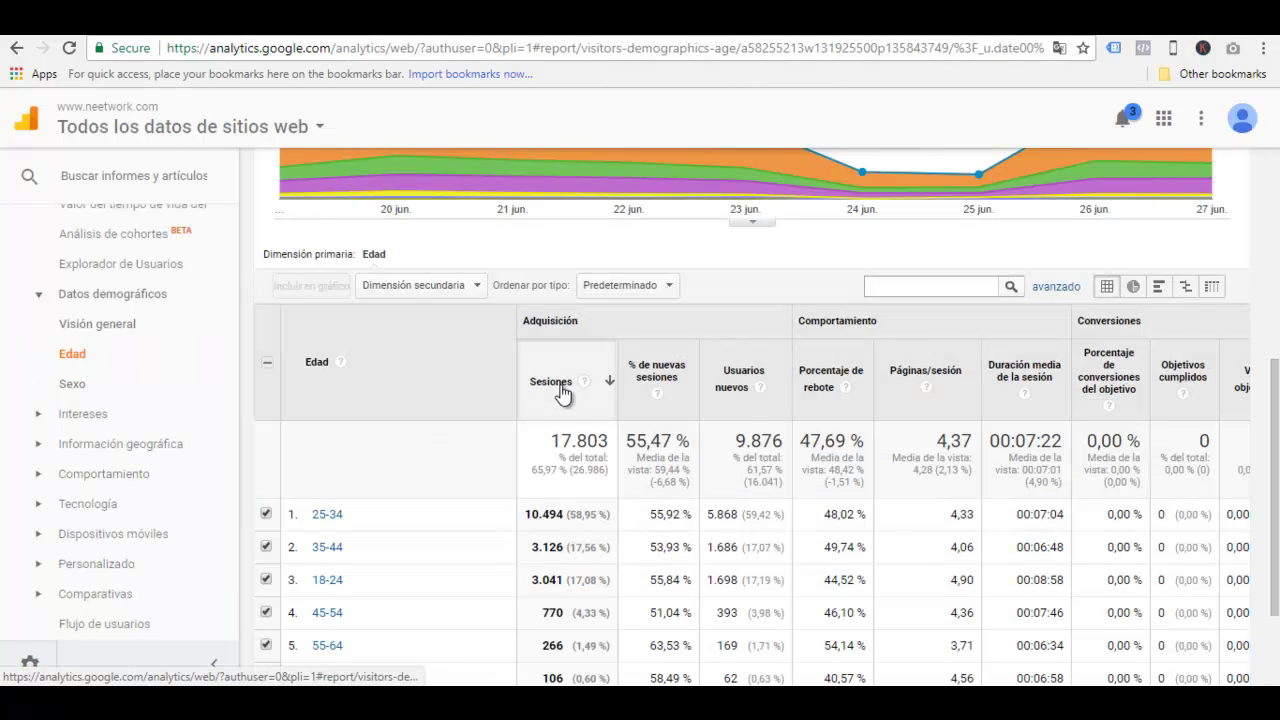
pyautogui.scroll(-2, 561, 395)
pyautogui.scroll(5, 561, 393)
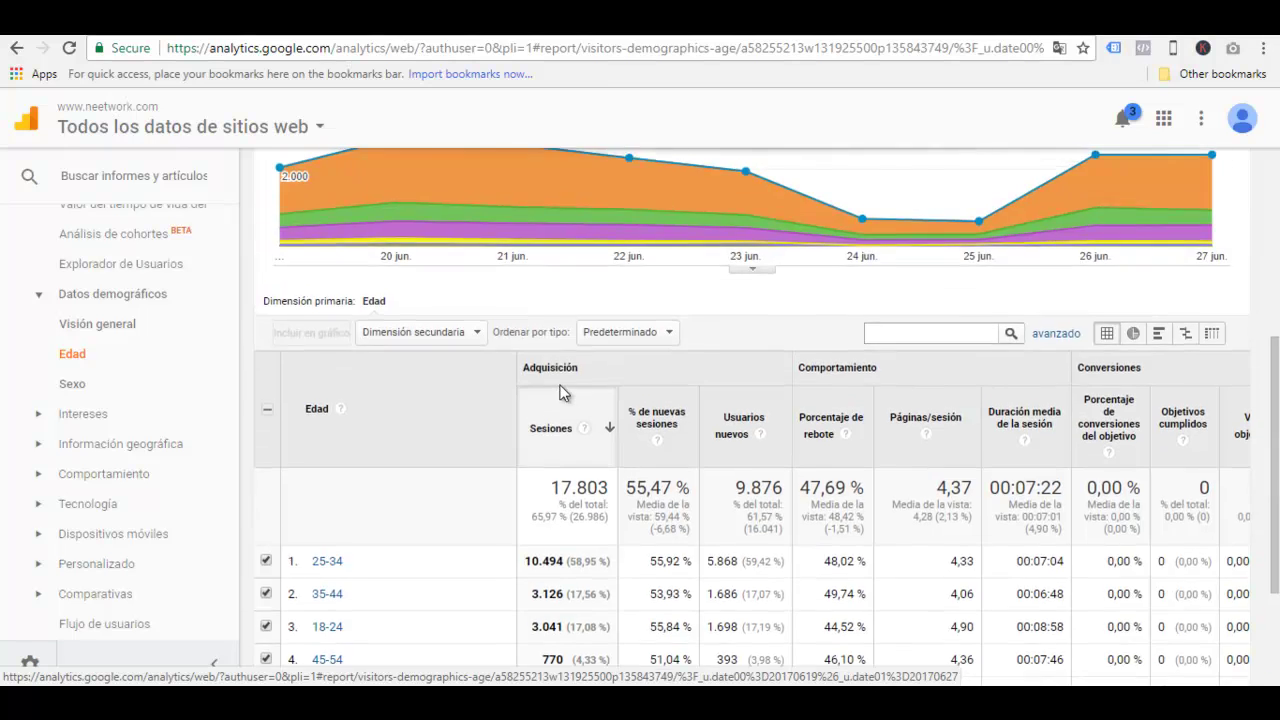
pyautogui.scroll(-4, 561, 393)
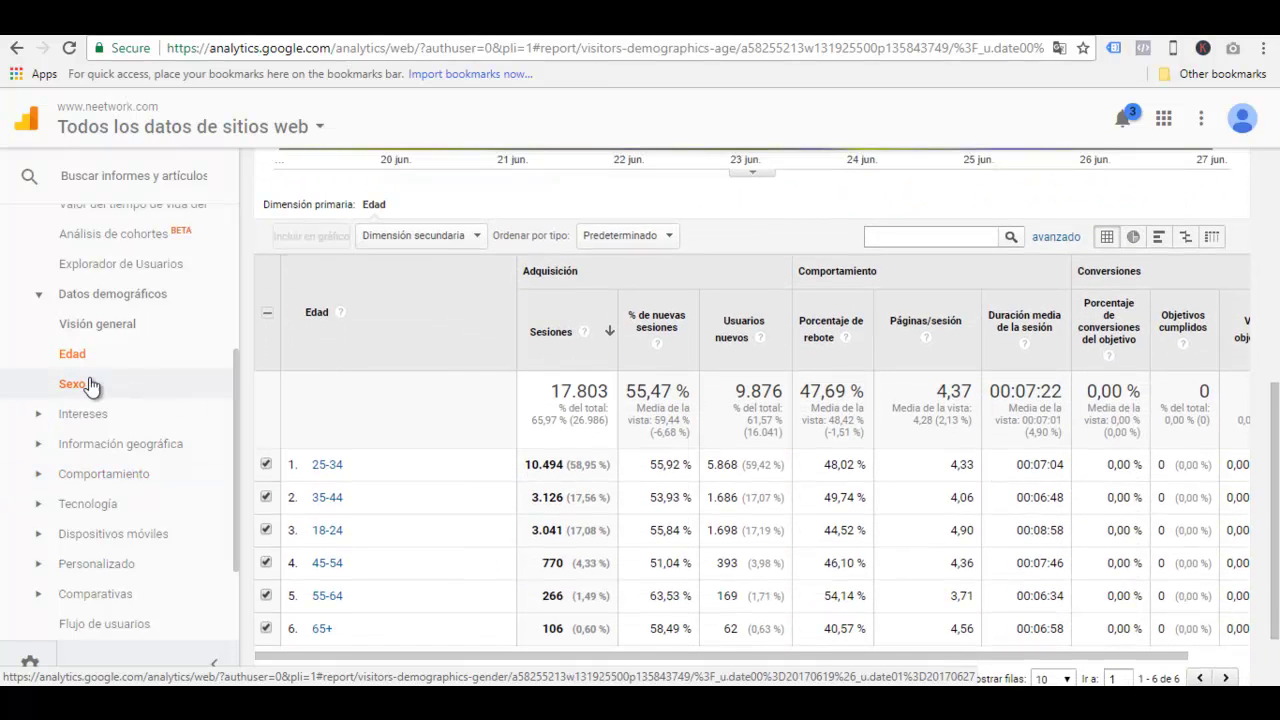
pyautogui.click(70, 388)
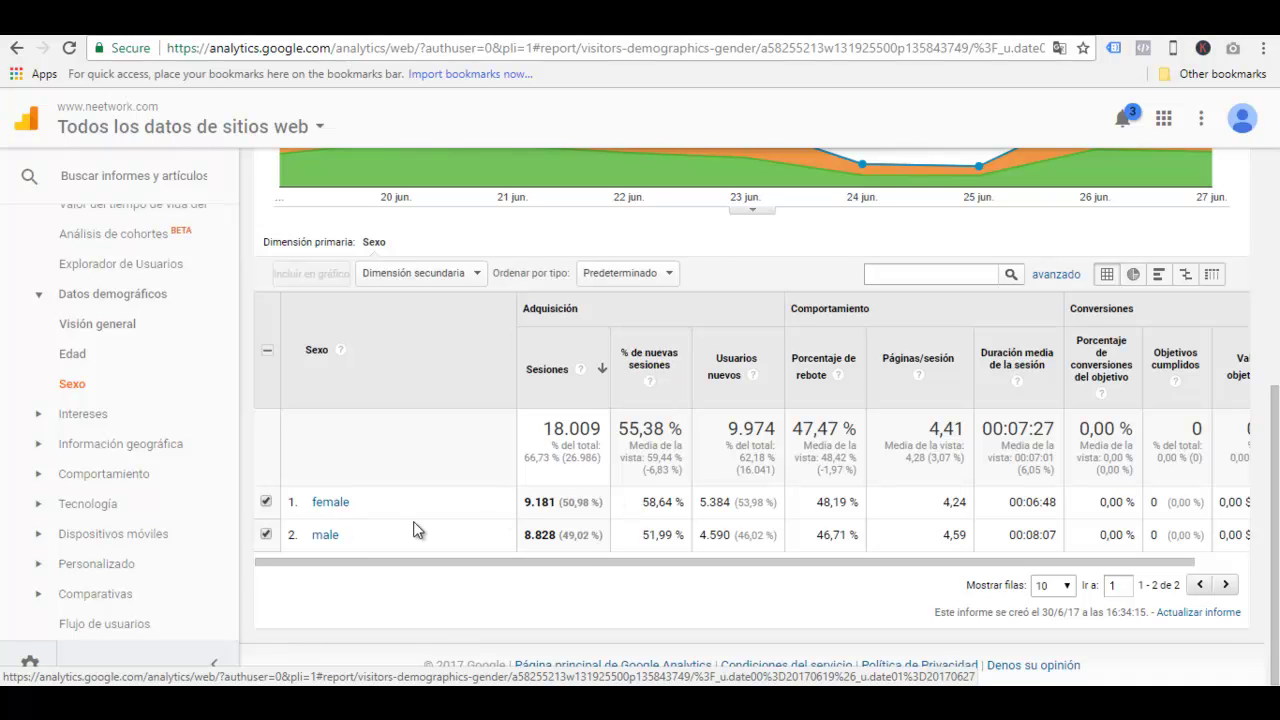
# Reopen the Edad report and drill into the 25-34 group again for its female and male figures.
pyautogui.click(85, 362)
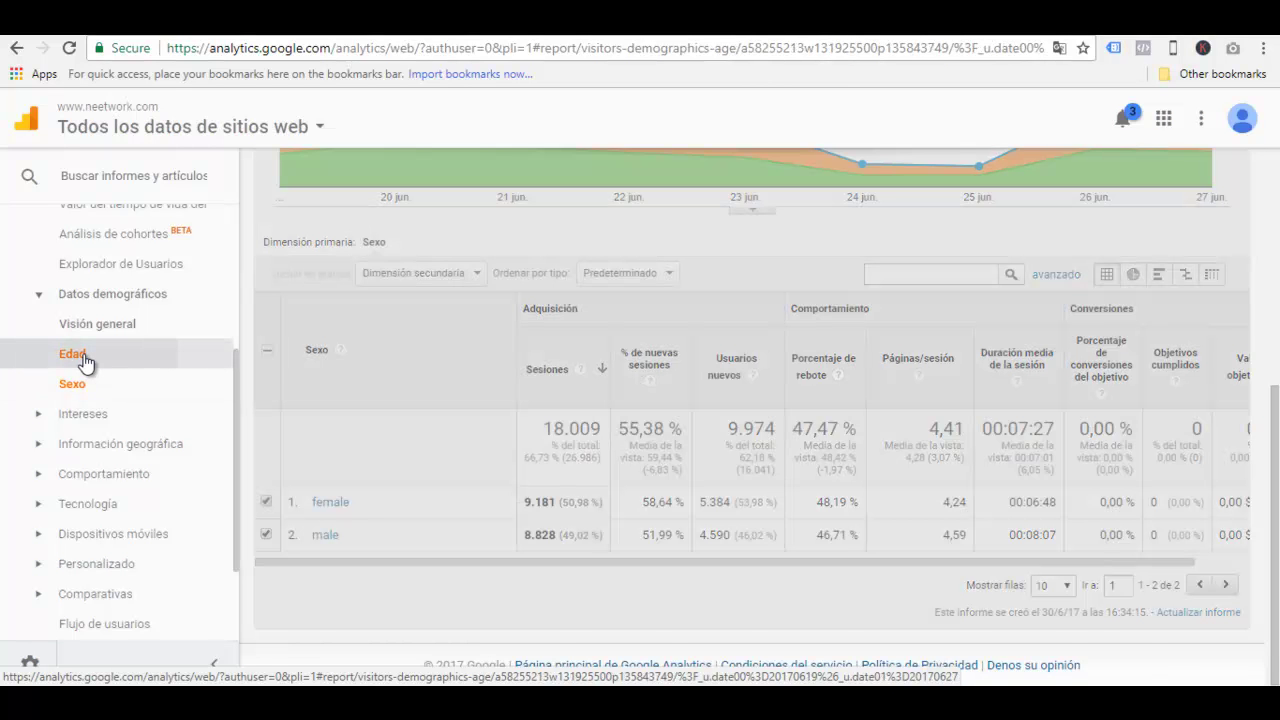
pyautogui.scroll(-2, 405, 430)
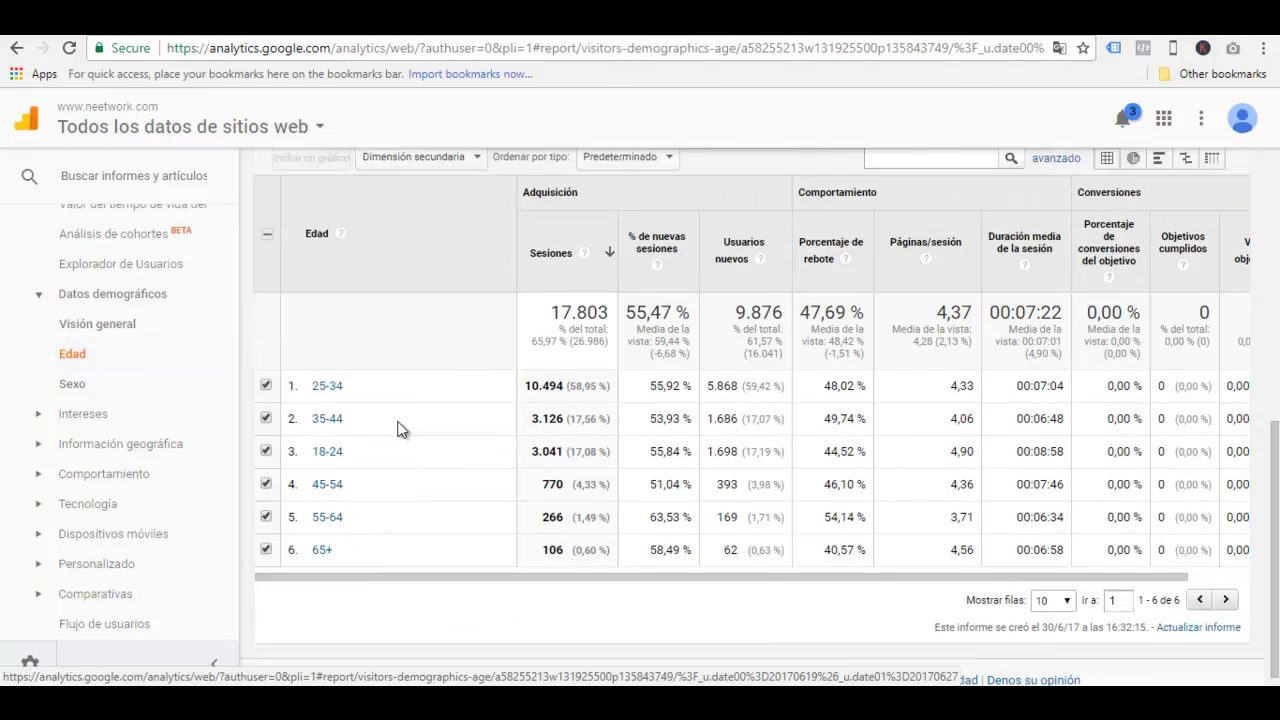
pyautogui.click(328, 373)
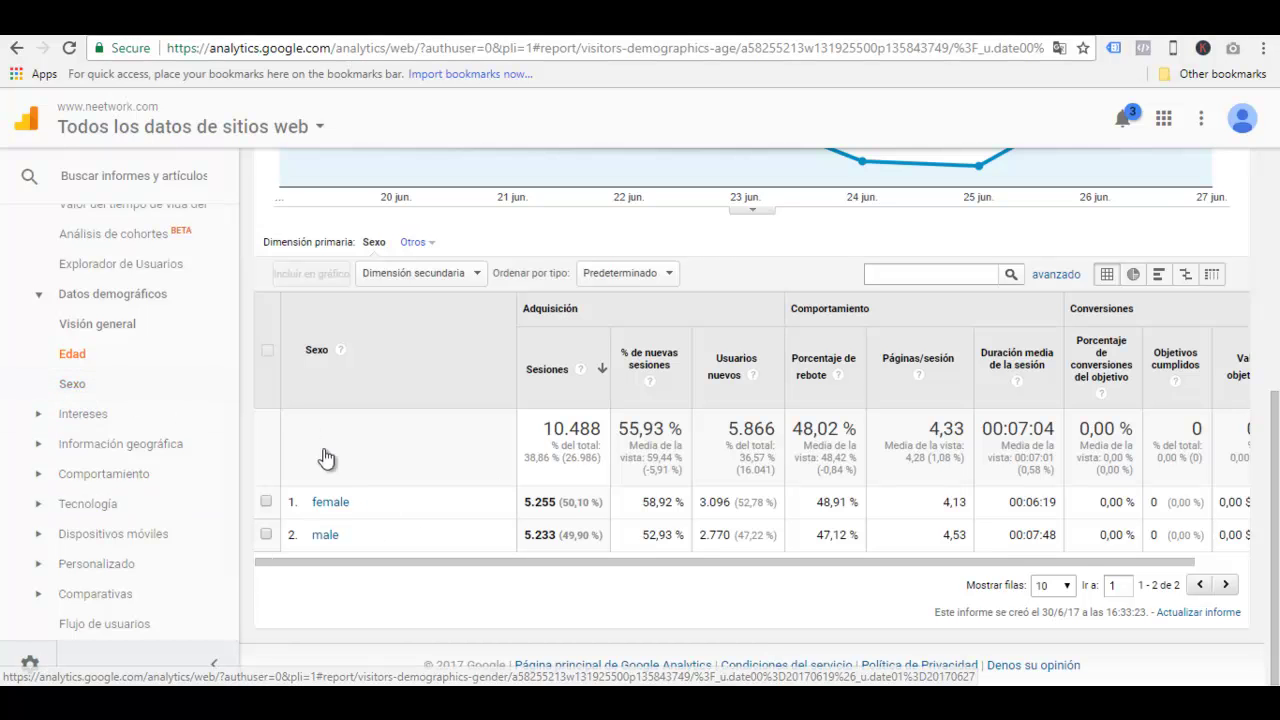
# Open the Visión general report under Intereses.
pyautogui.click(120, 383)
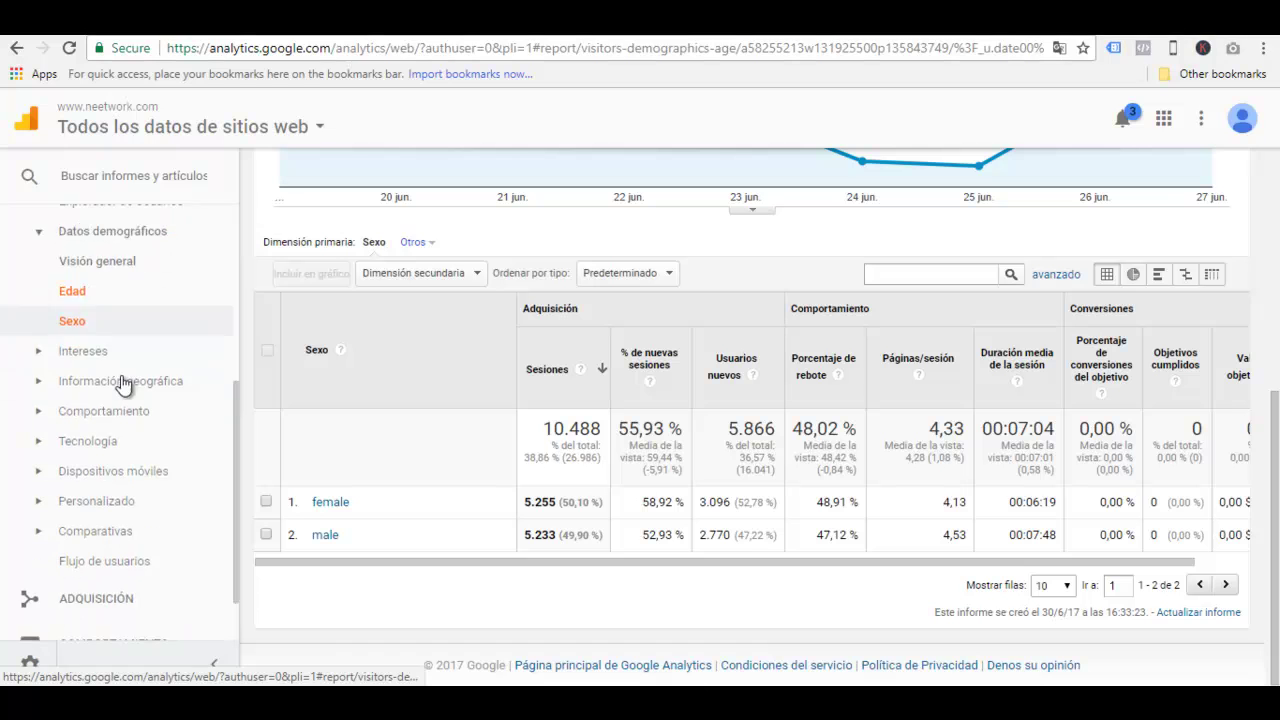
pyautogui.click(72, 322)
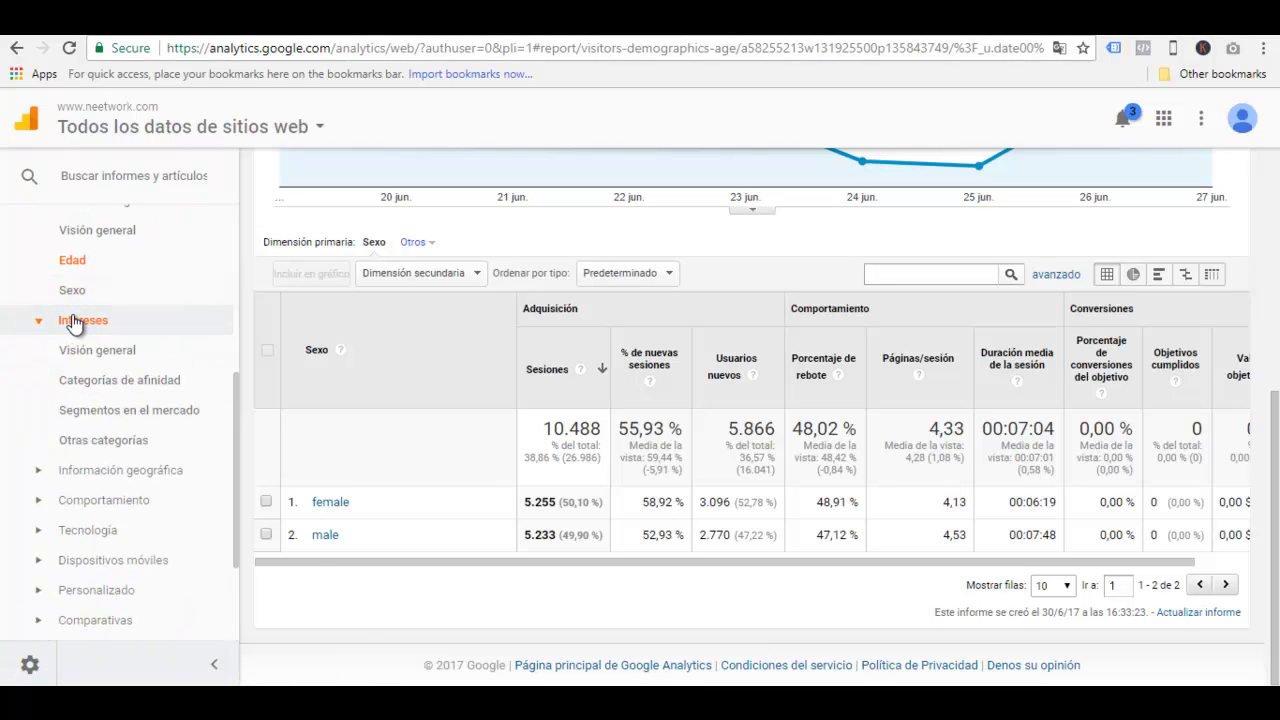
pyautogui.click(145, 358)
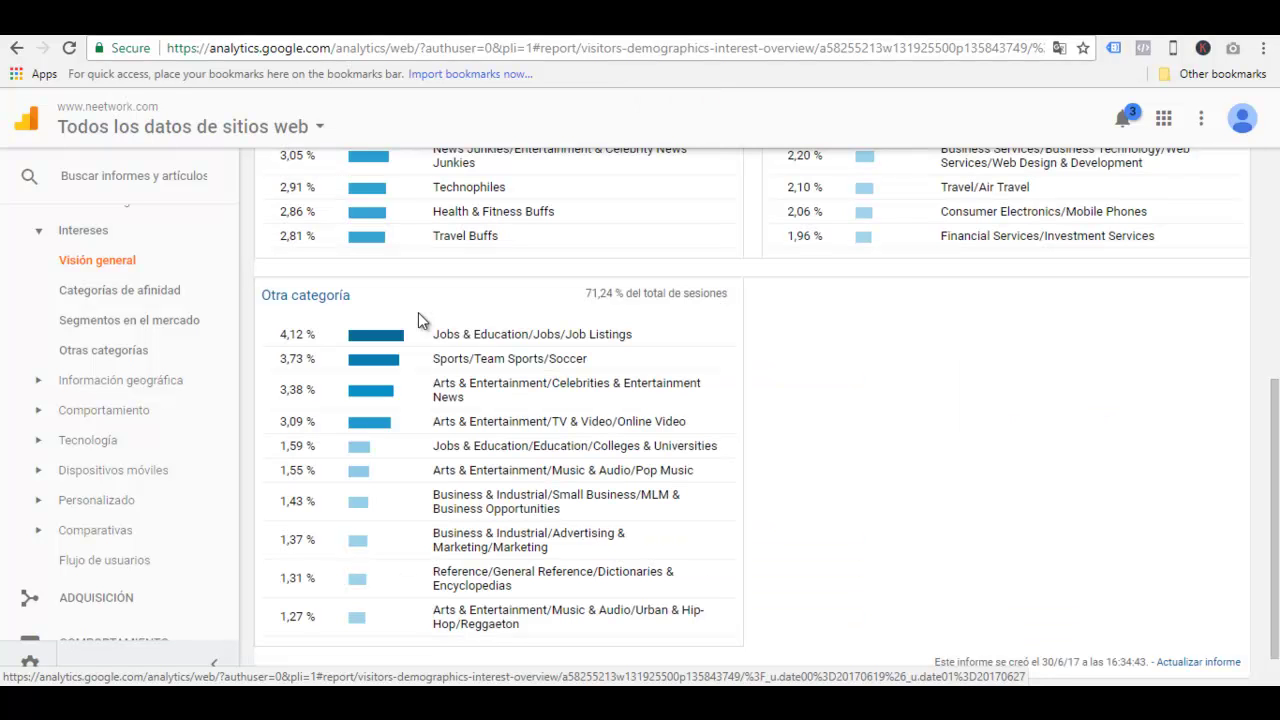
# Examine the Categoría de afinidad, Segmento de mercado and Otra categoría lists in the interests overview.
pyautogui.scroll(4, 418, 320)
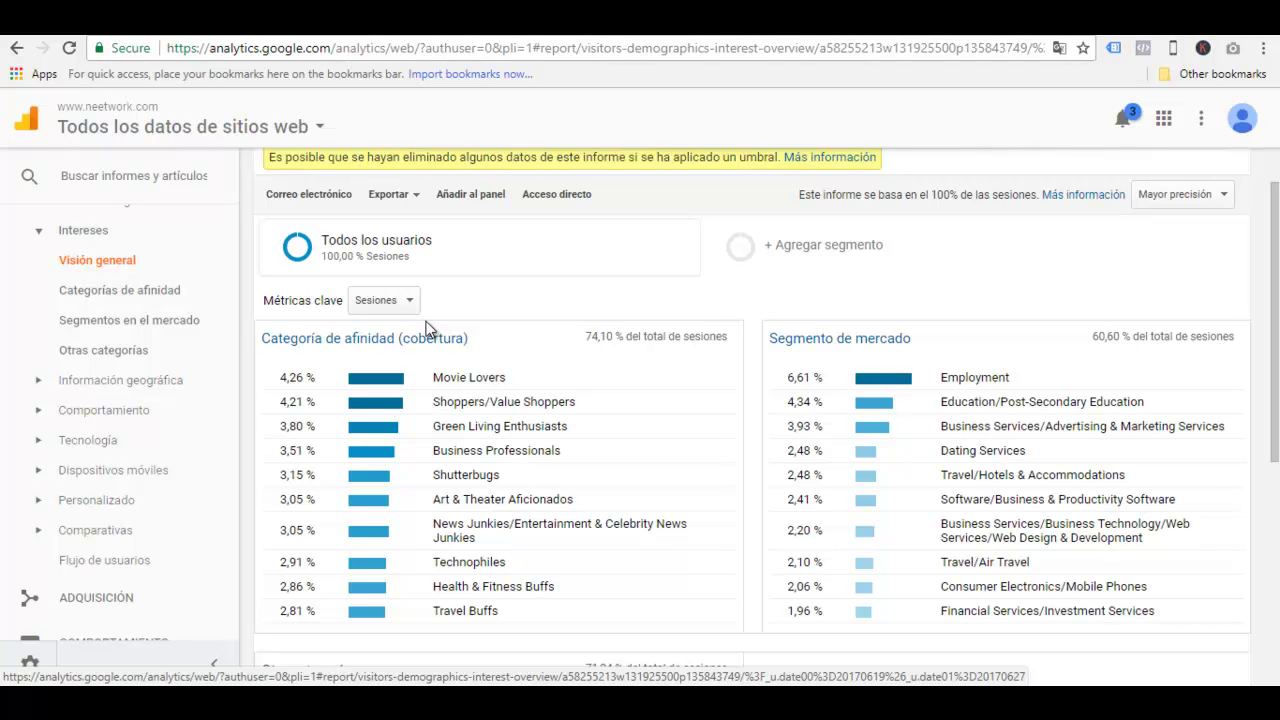
pyautogui.scroll(1, 427, 328)
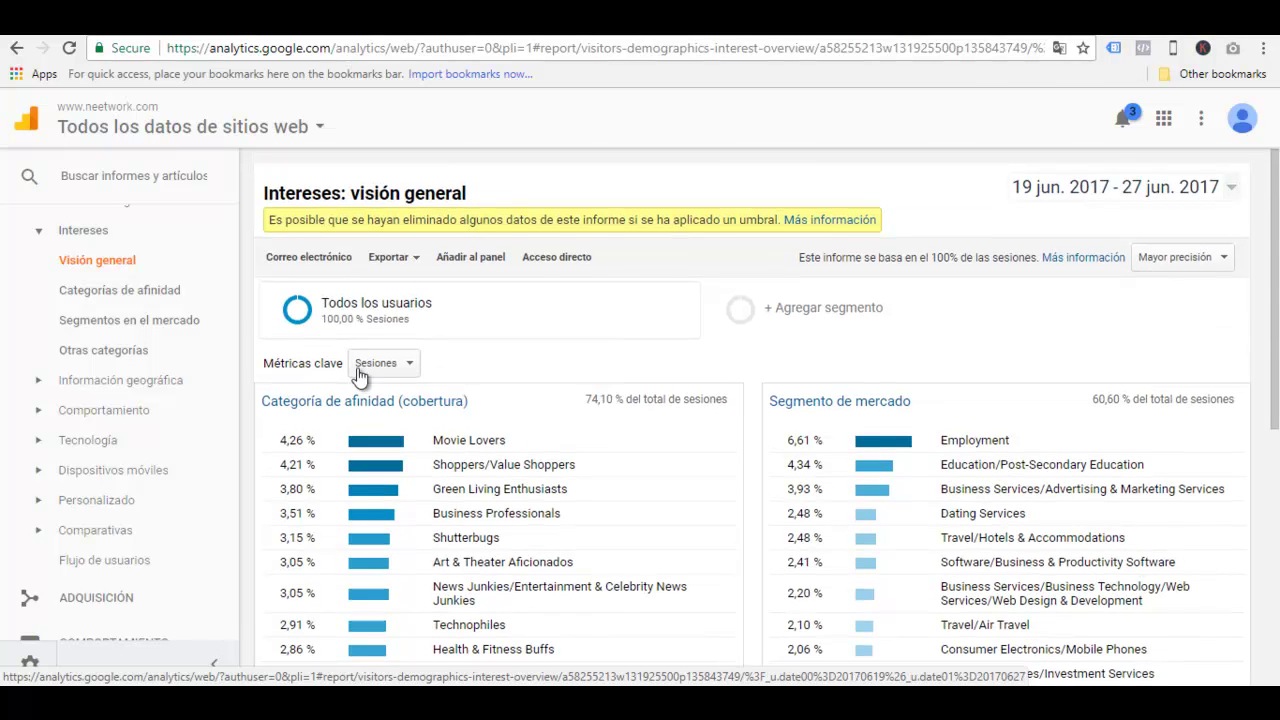
pyautogui.scroll(-3, 528, 354)
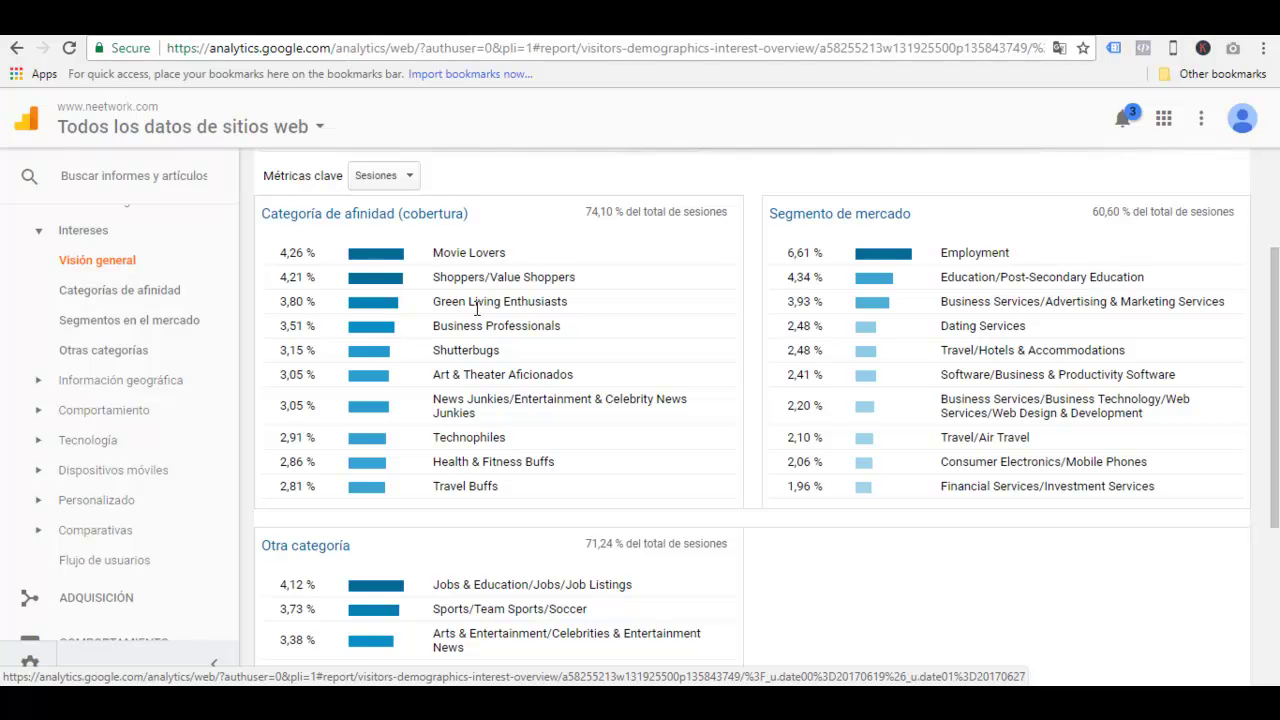
pyautogui.scroll(-2, 476, 310)
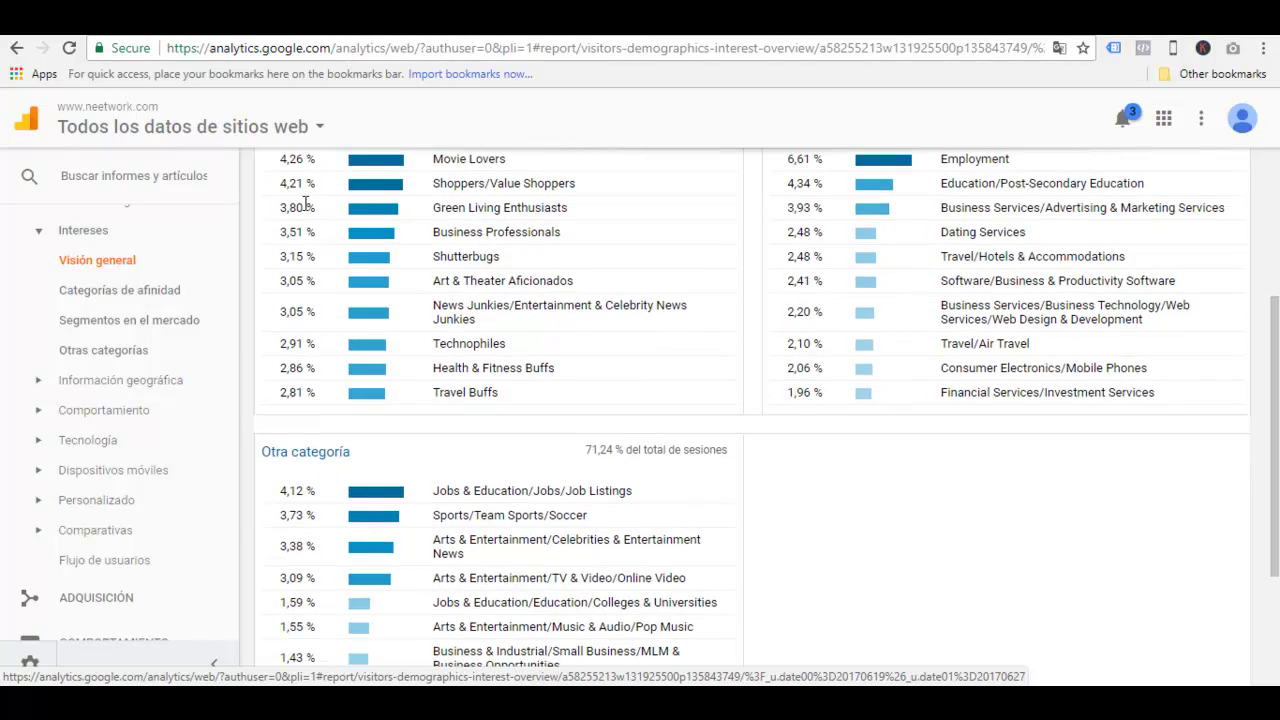
pyautogui.scroll(-2, 520, 254)
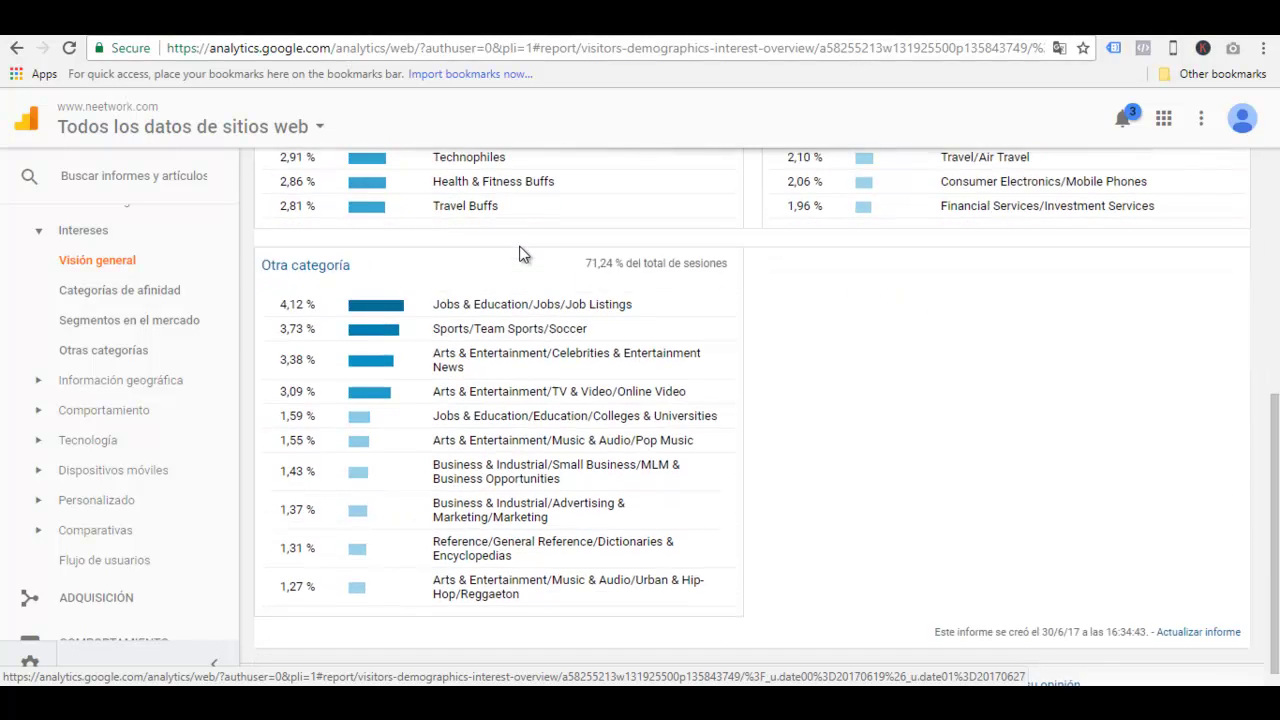
pyautogui.scroll(-1, 520, 254)
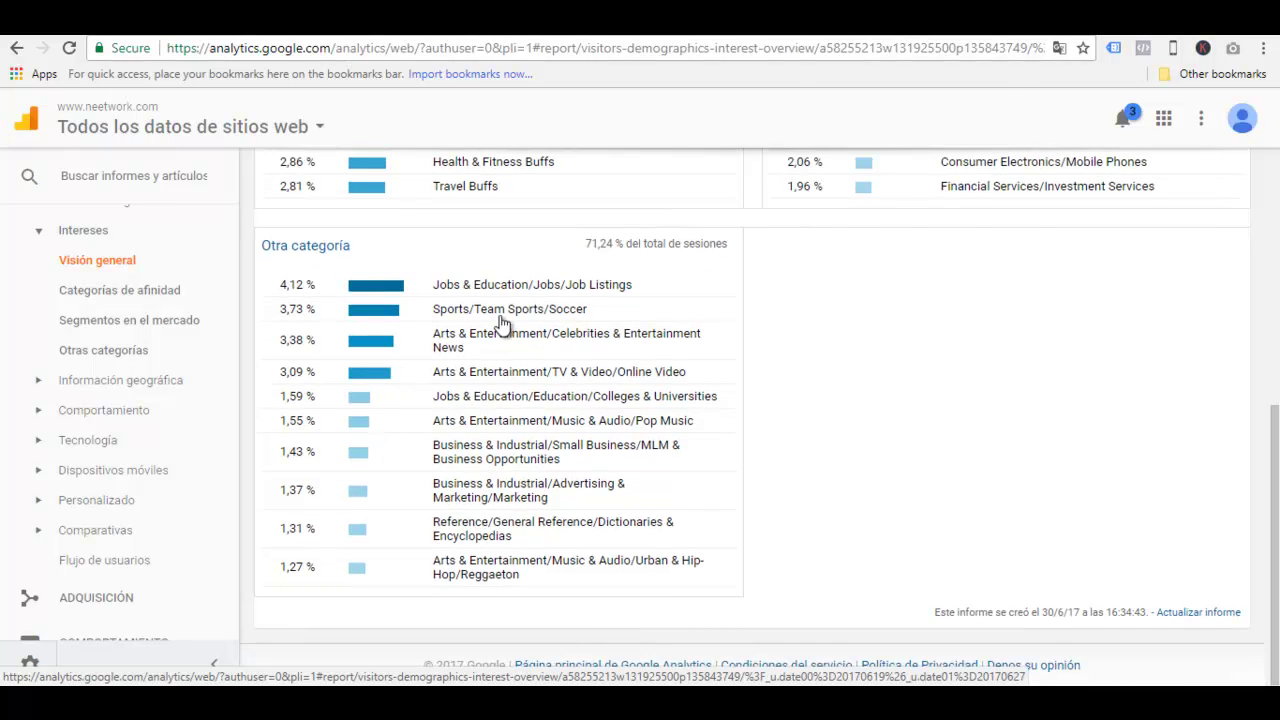
pyautogui.scroll(5, 730, 553)
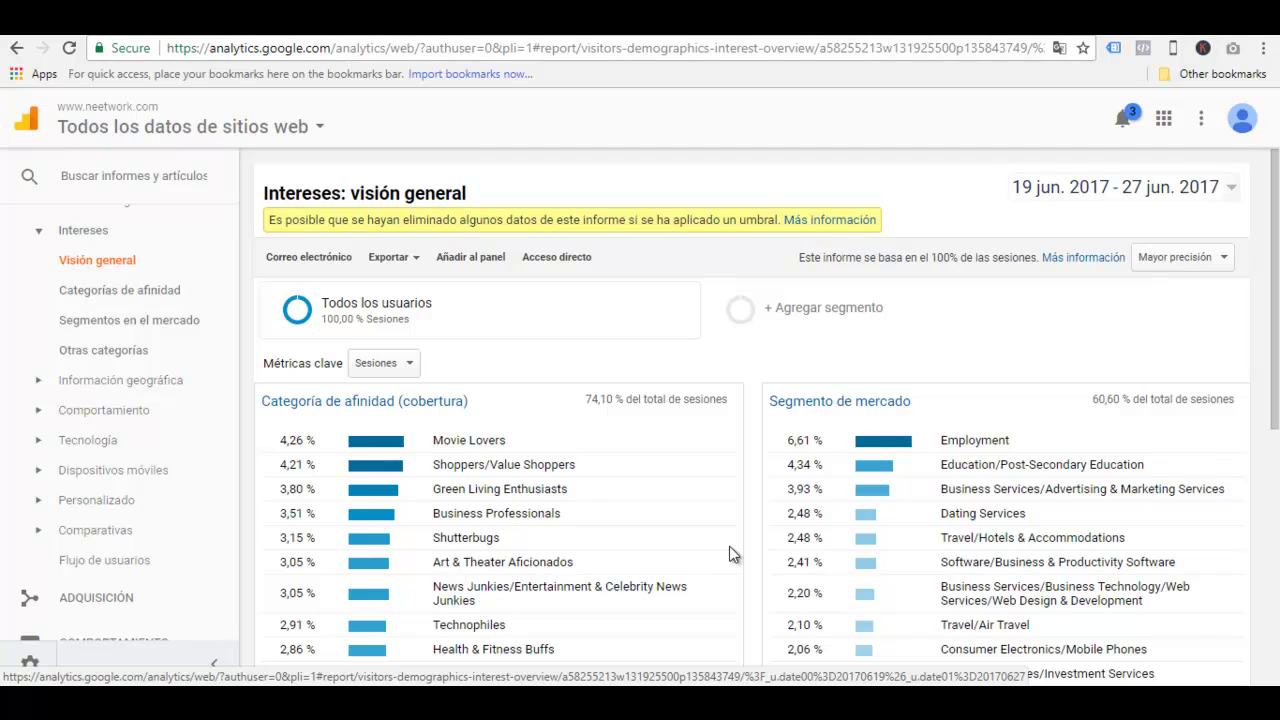
# Finish reviewing the interests overview and open the Categorías de afinidad report.
pyautogui.scroll(-2, 909, 452)
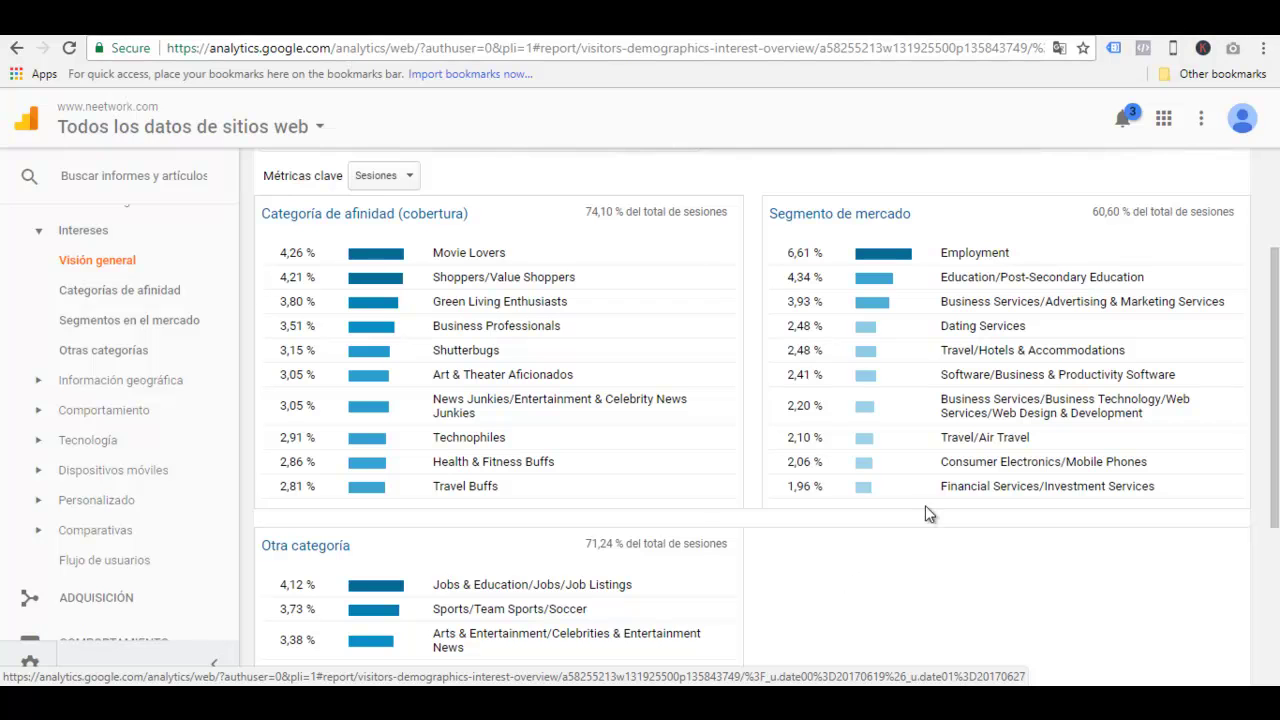
pyautogui.click(168, 325)
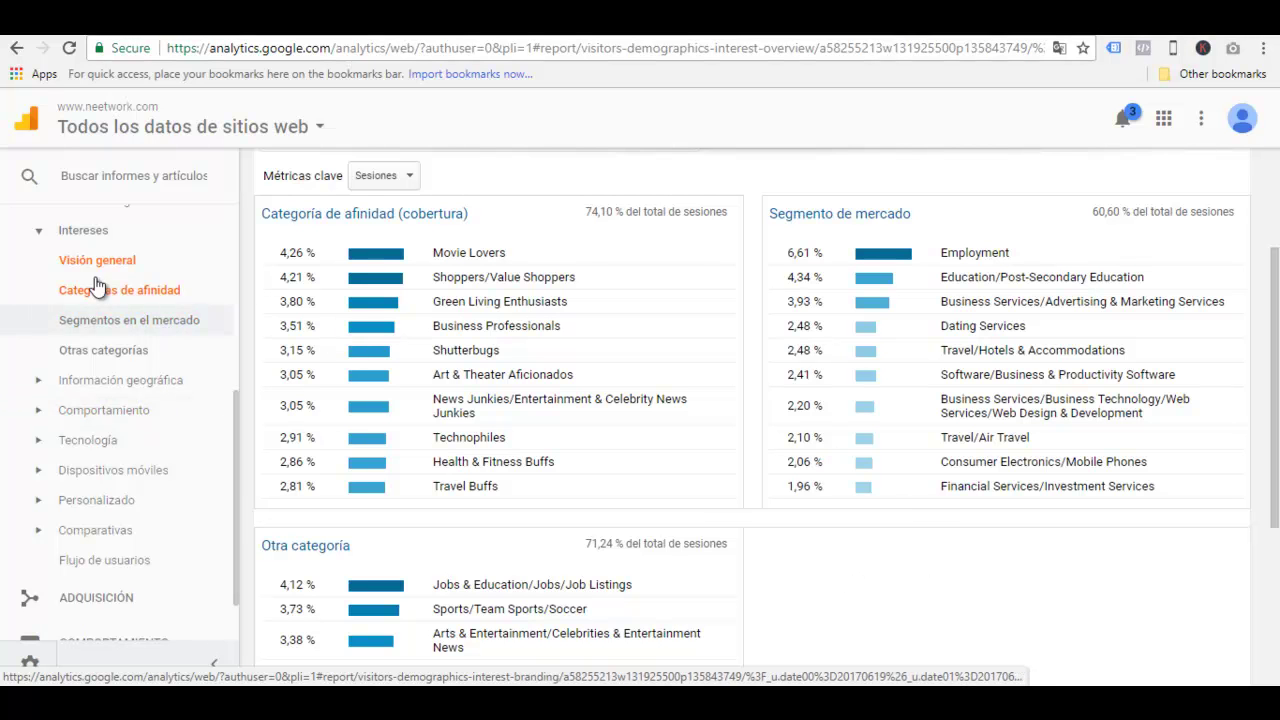
pyautogui.click(140, 301)
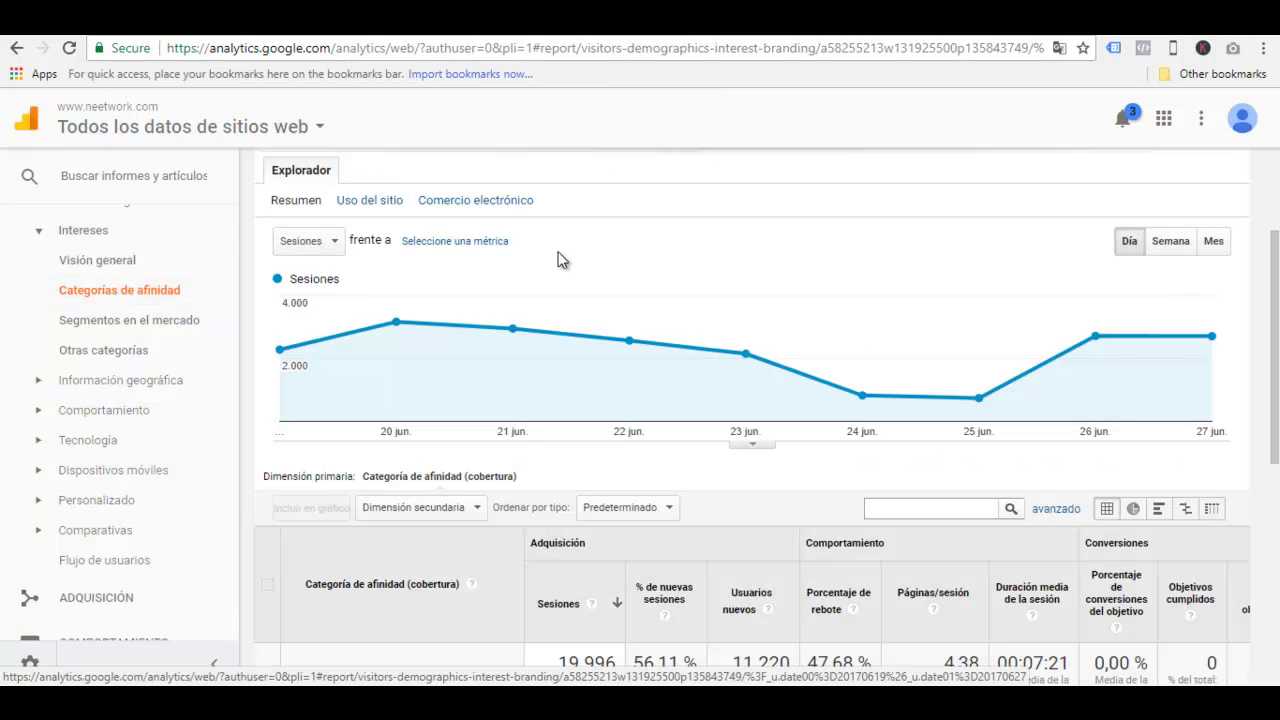
# Review the affinity categories table and drill into Movie Lovers for its breakdown by age.
pyautogui.scroll(-1, 509, 362)
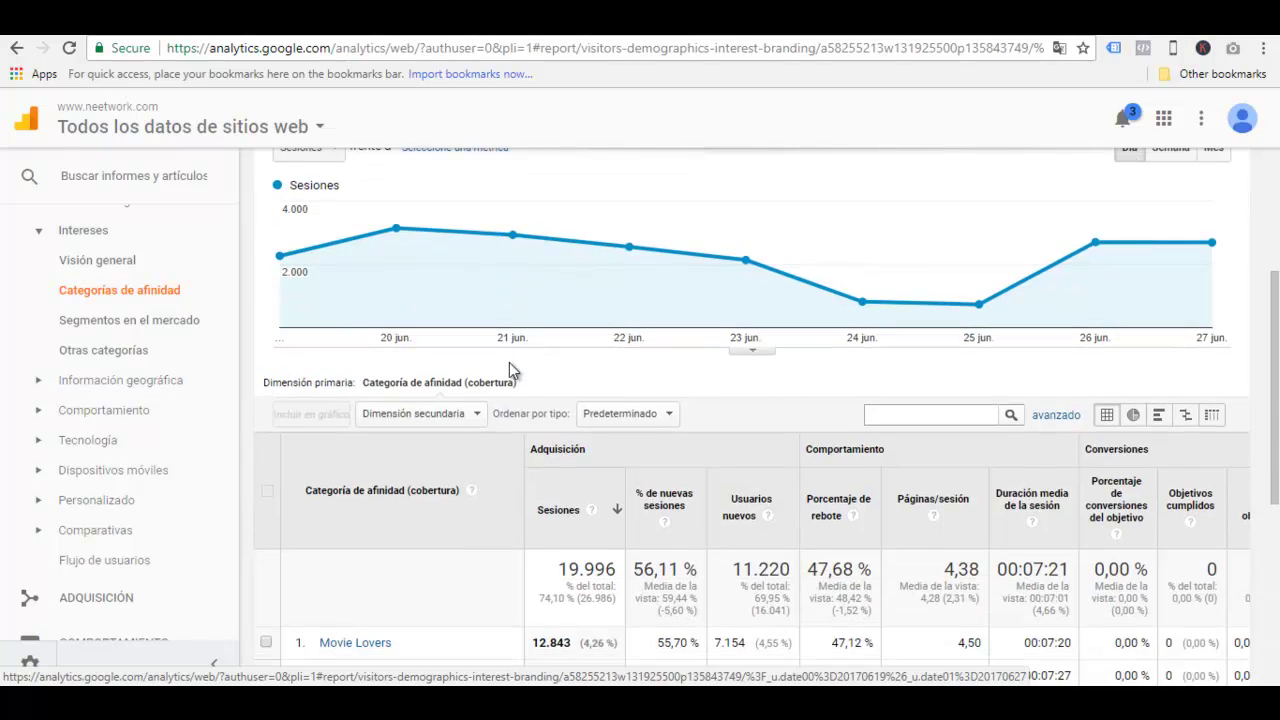
pyautogui.scroll(2, 509, 362)
pyautogui.scroll(-2, 1160, 275)
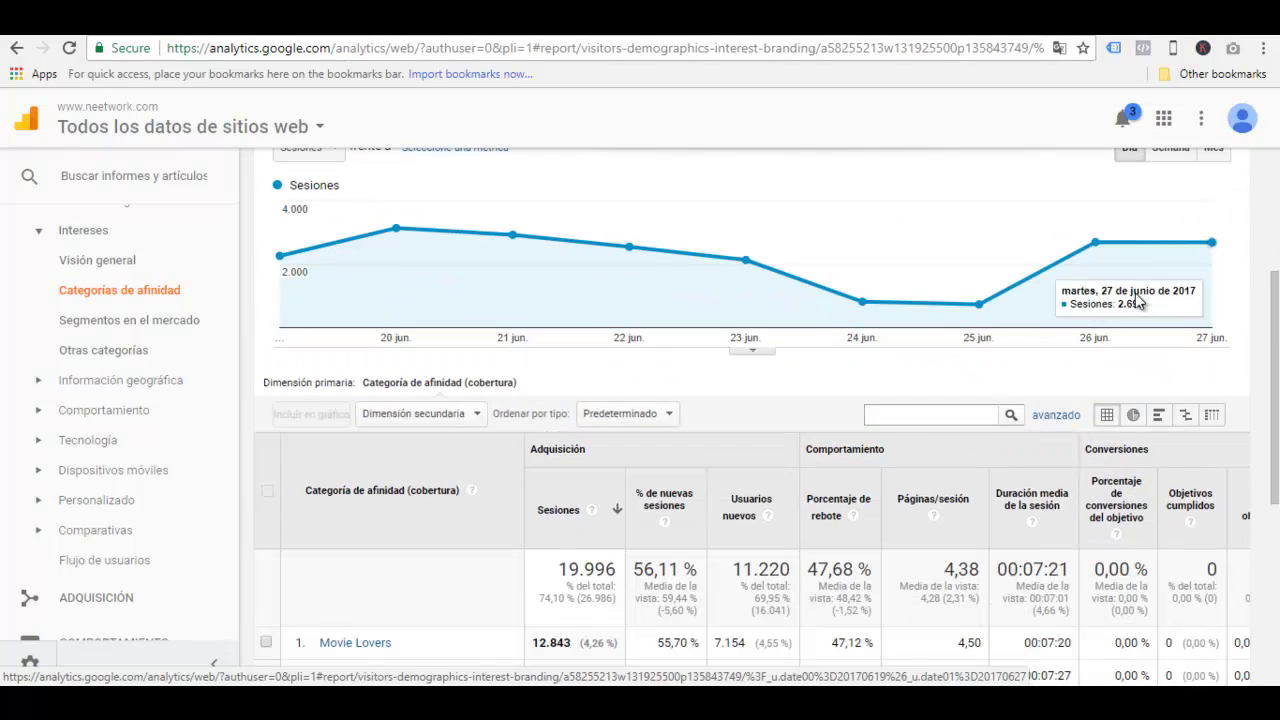
pyautogui.scroll(-4, 498, 318)
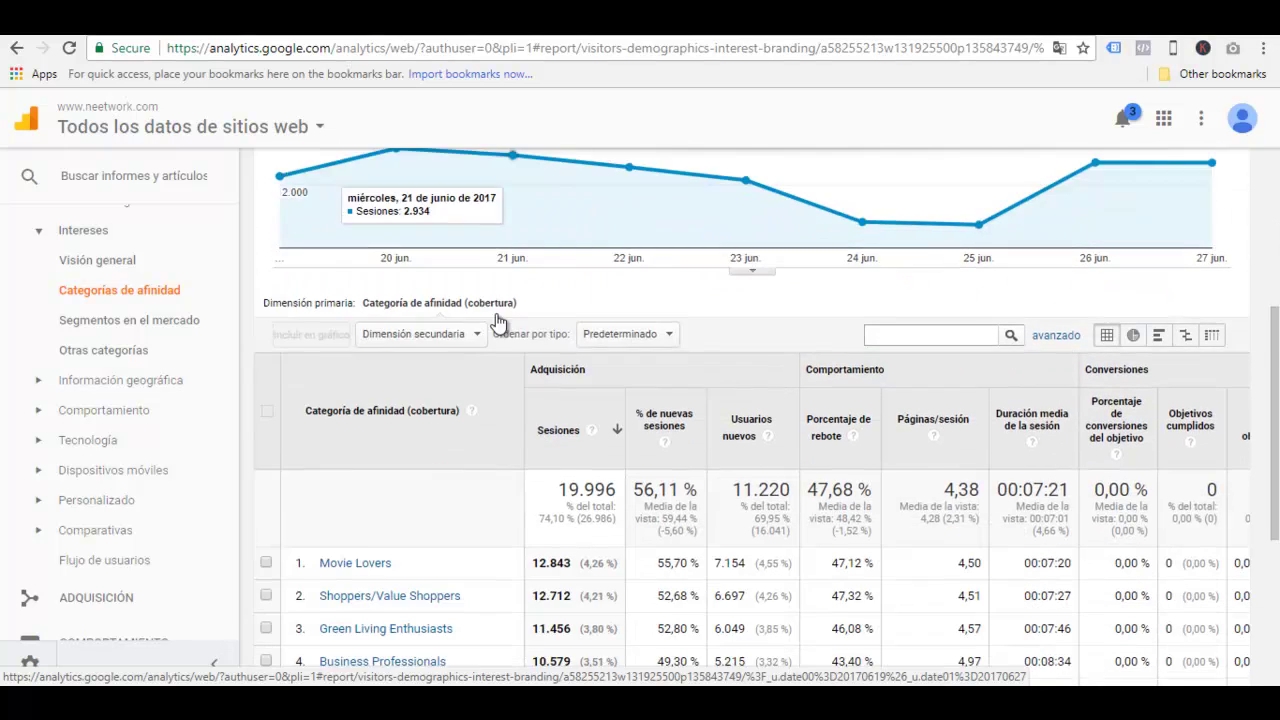
pyautogui.scroll(-1, 496, 324)
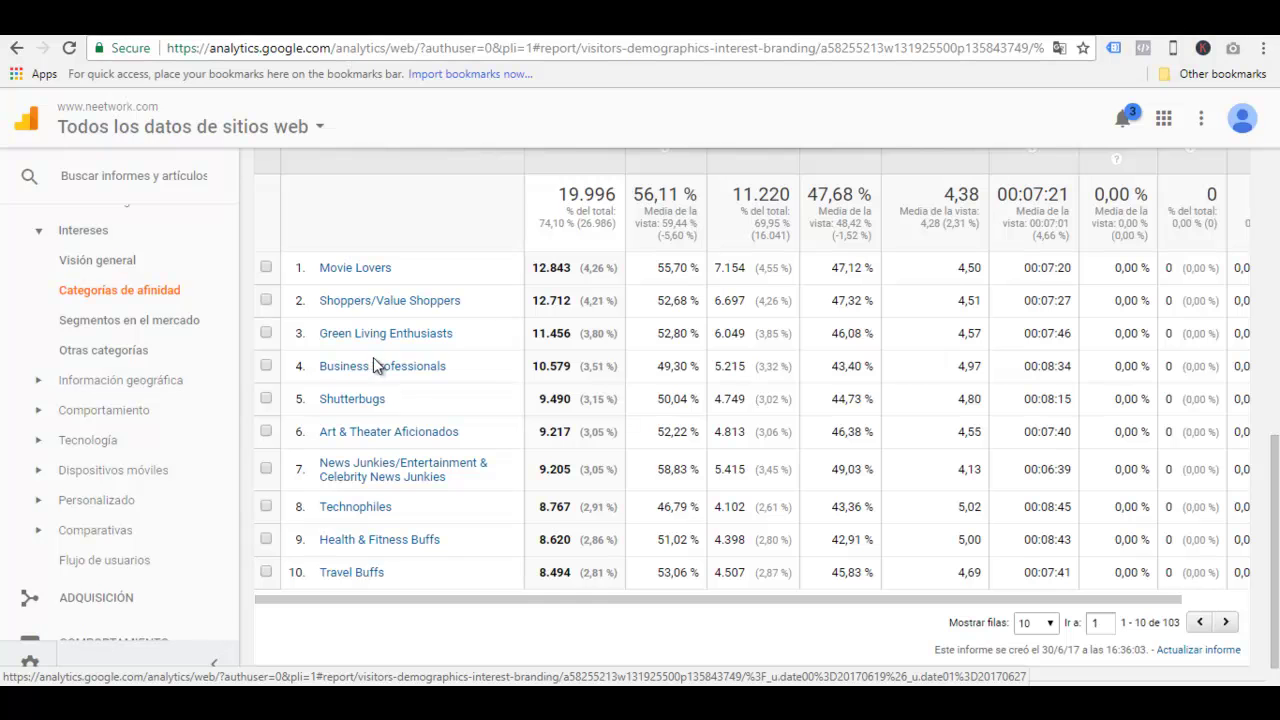
pyautogui.click(369, 271)
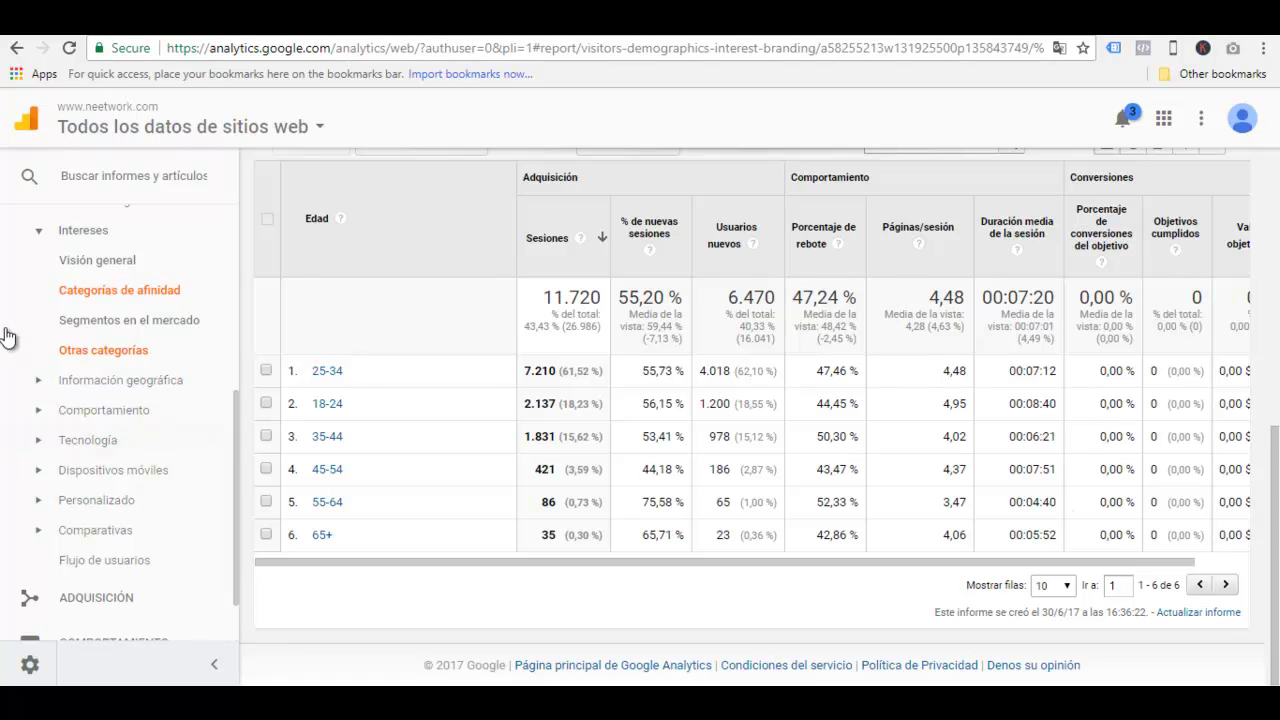
# Open the Segmentos en el mercado report under Intereses.
pyautogui.scroll(1, 71, 323)
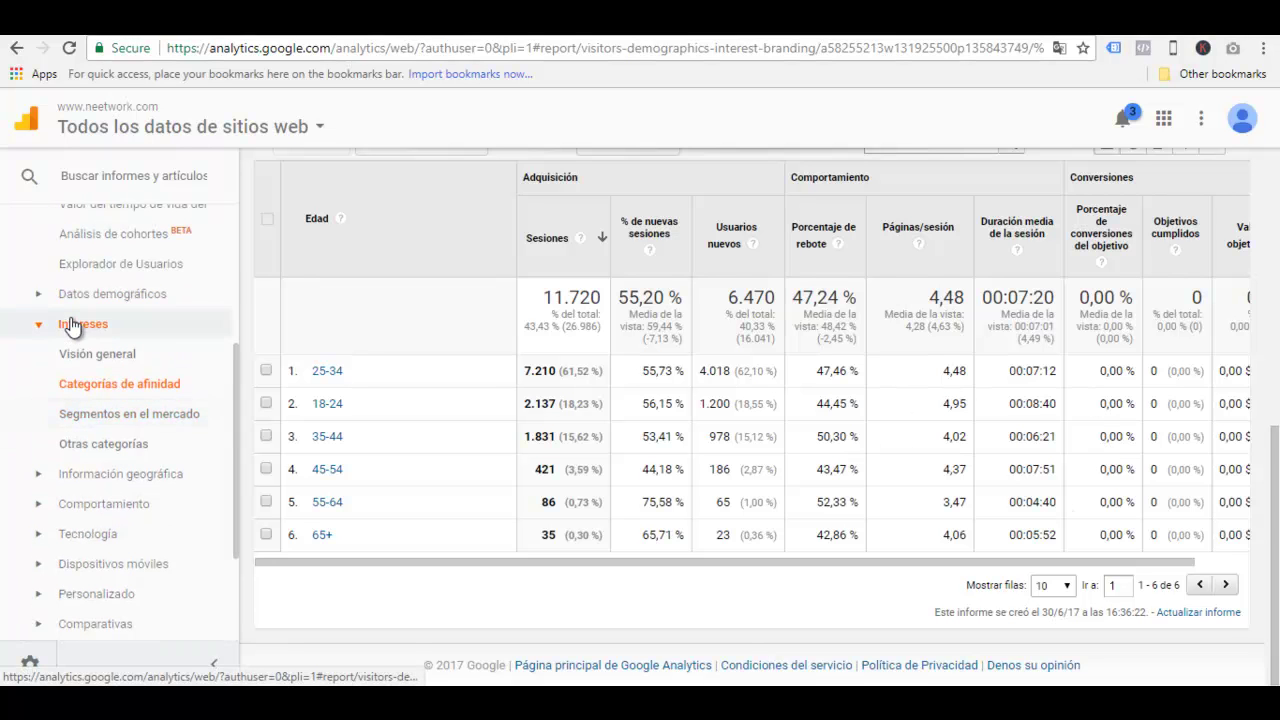
pyautogui.click(152, 418)
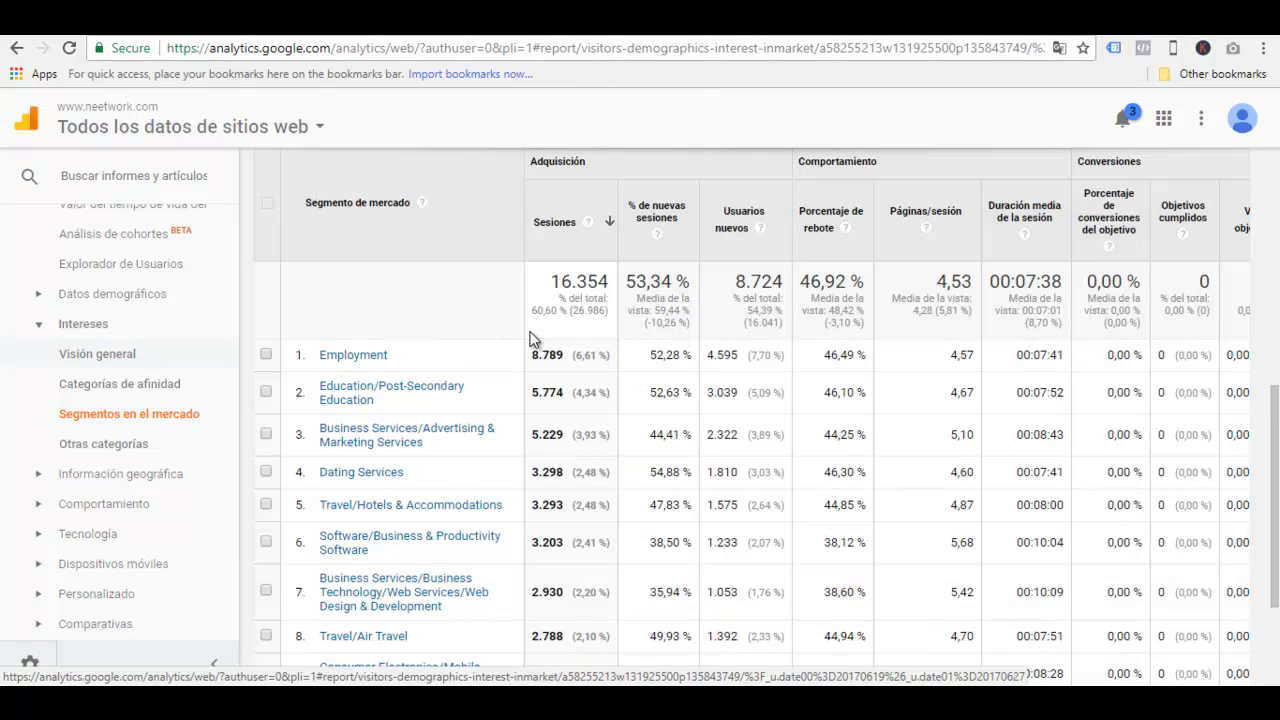
# Examine the market segments table, comparing sessions, new users and bounce rate from Employment to Financial Services/Investment Services.
pyautogui.scroll(3, 530, 343)
pyautogui.scroll(-2, 537, 343)
pyautogui.scroll(-1, 537, 343)
pyautogui.scroll(-2, 291, 297)
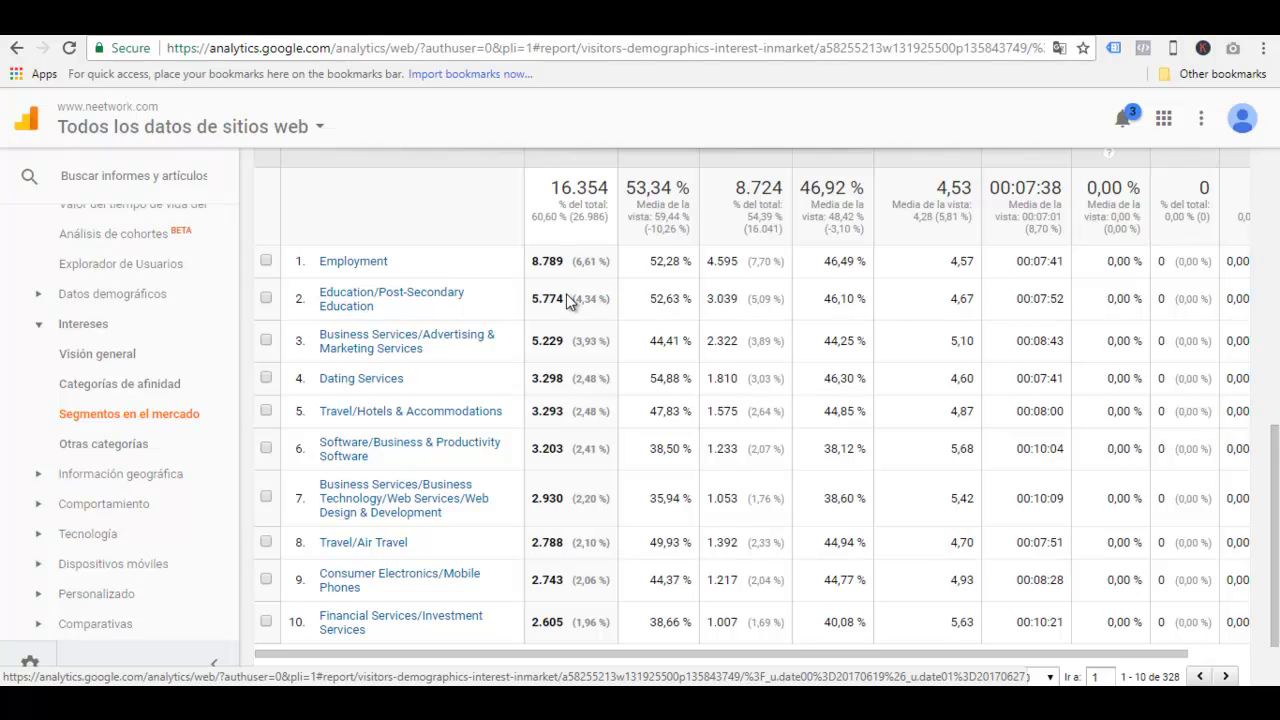
pyautogui.scroll(-1, 568, 298)
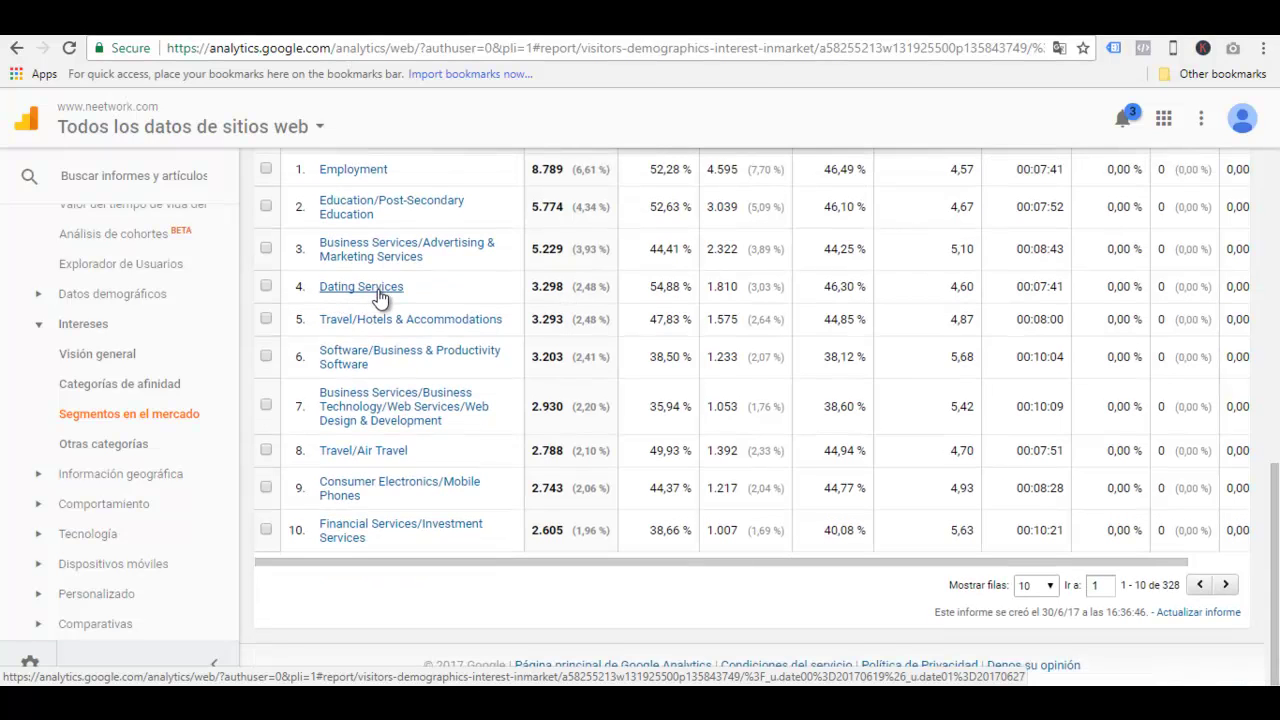
pyautogui.scroll(1, 380, 298)
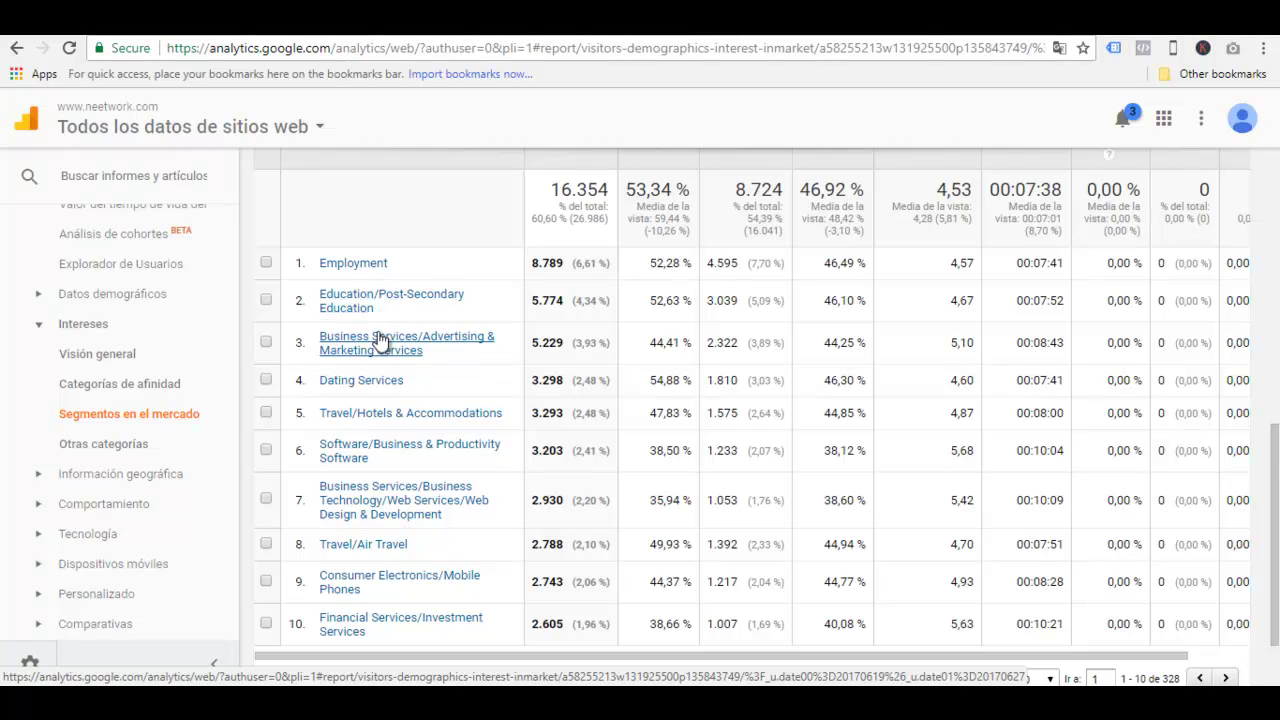
pyautogui.scroll(-1, 380, 343)
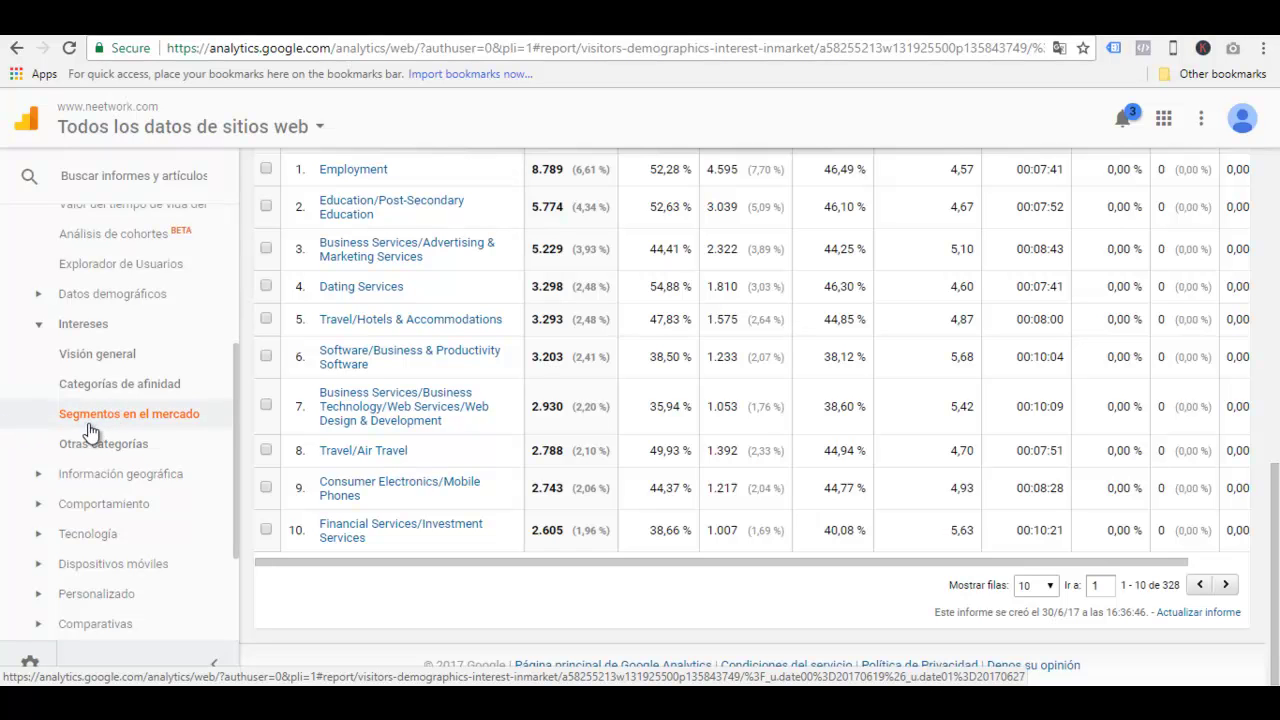
pyautogui.scroll(1, 309, 420)
pyautogui.scroll(-1, 309, 420)
pyautogui.scroll(4, 309, 420)
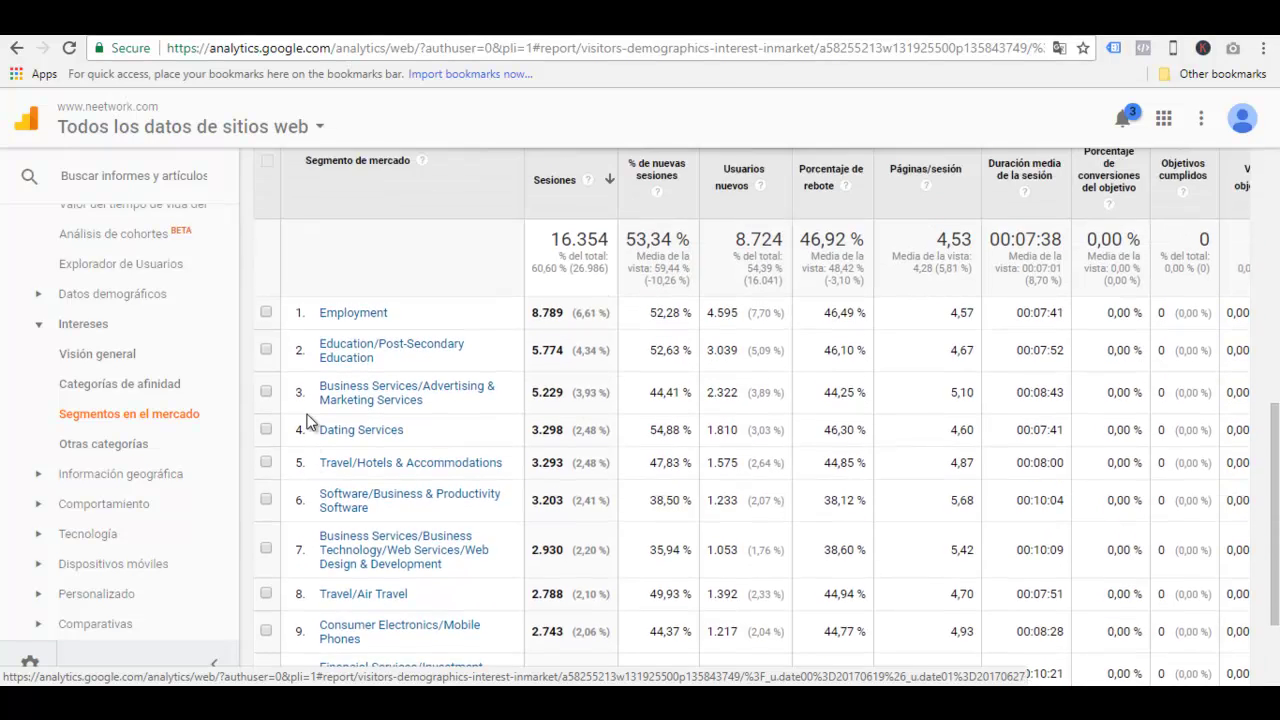
pyautogui.scroll(-2, 309, 420)
pyautogui.scroll(-1, 309, 420)
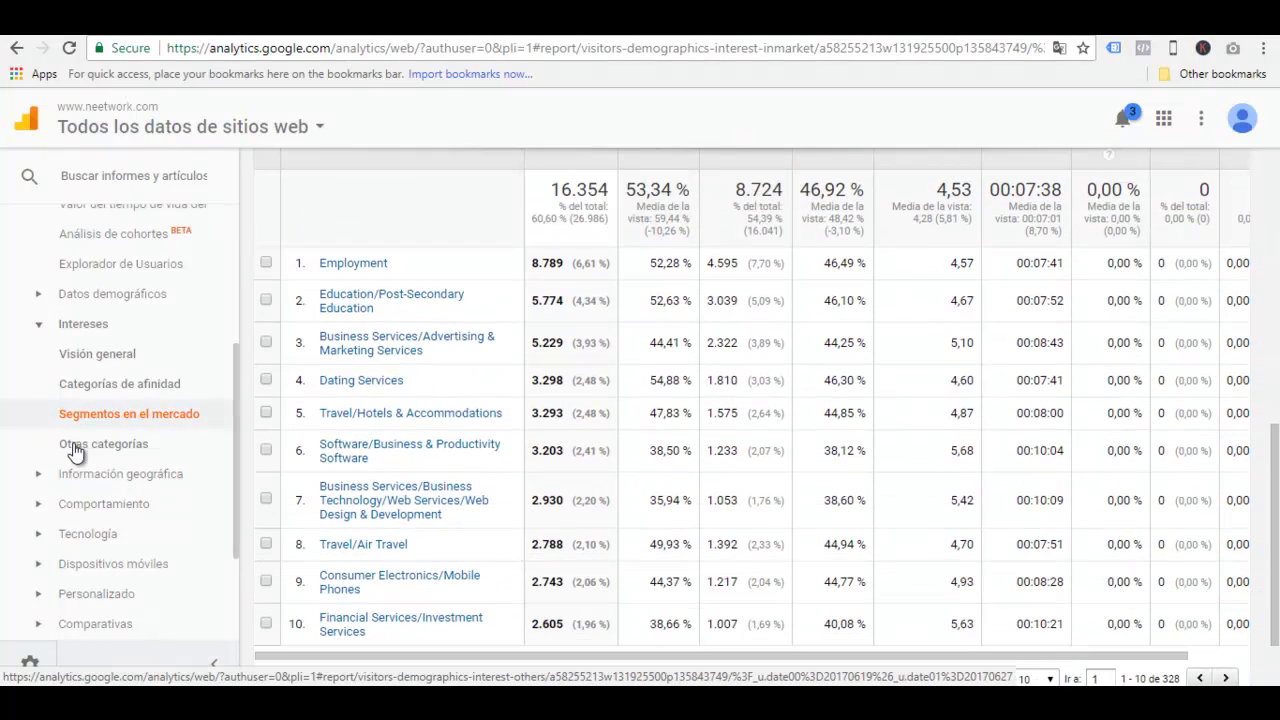
# Open the Otras categorías report and examine the interest categories listed with their acquisition and behaviour figures.
pyautogui.click(140, 445)
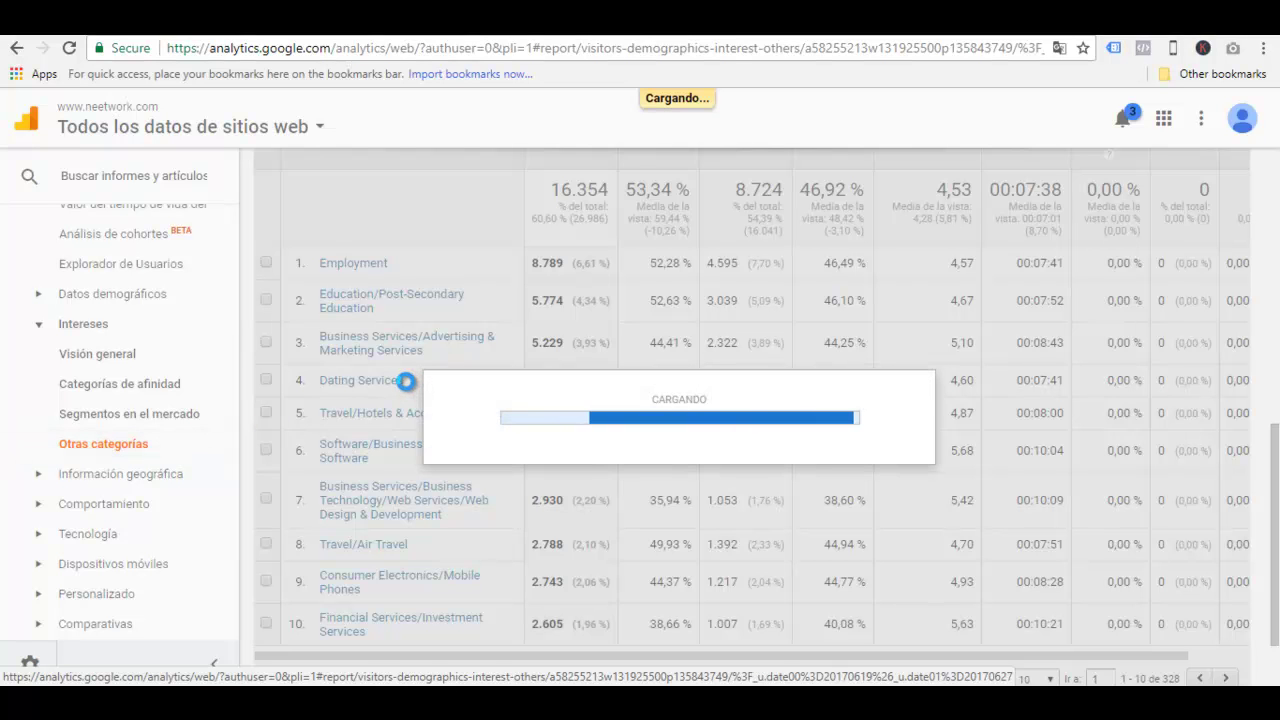
pyautogui.scroll(-2, 402, 392)
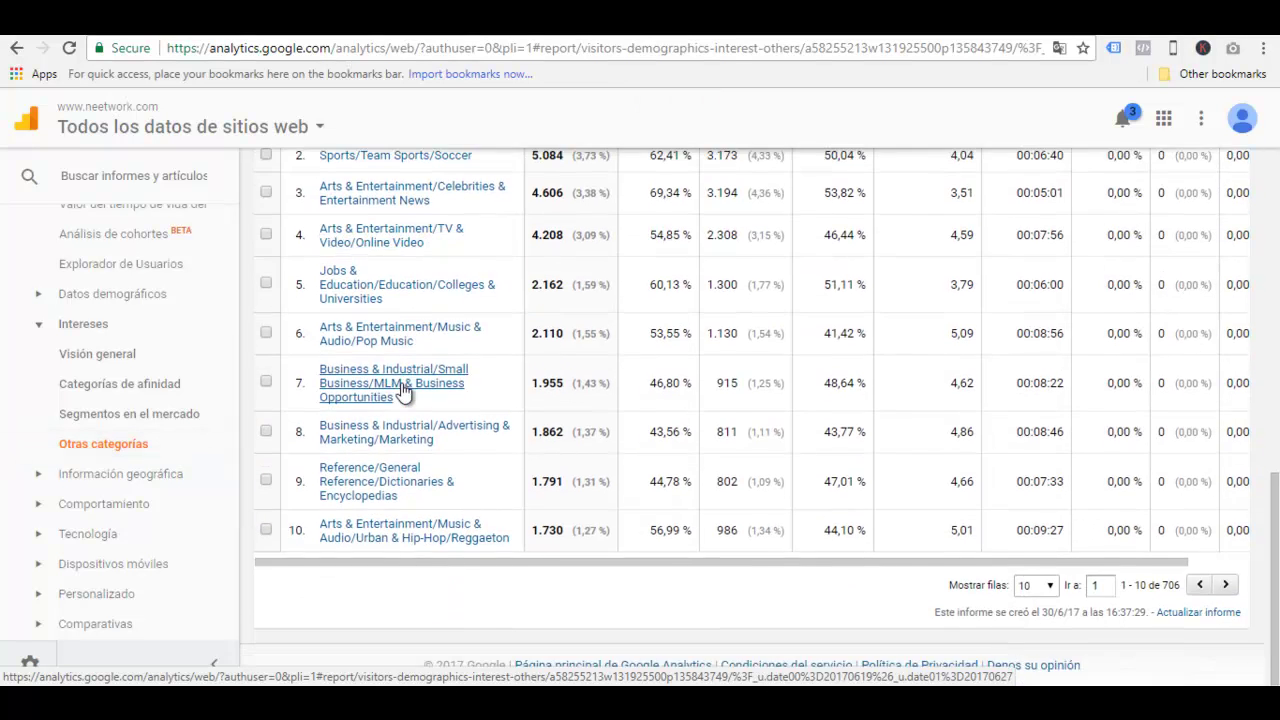
pyautogui.scroll(1, 398, 392)
pyautogui.scroll(5, 398, 392)
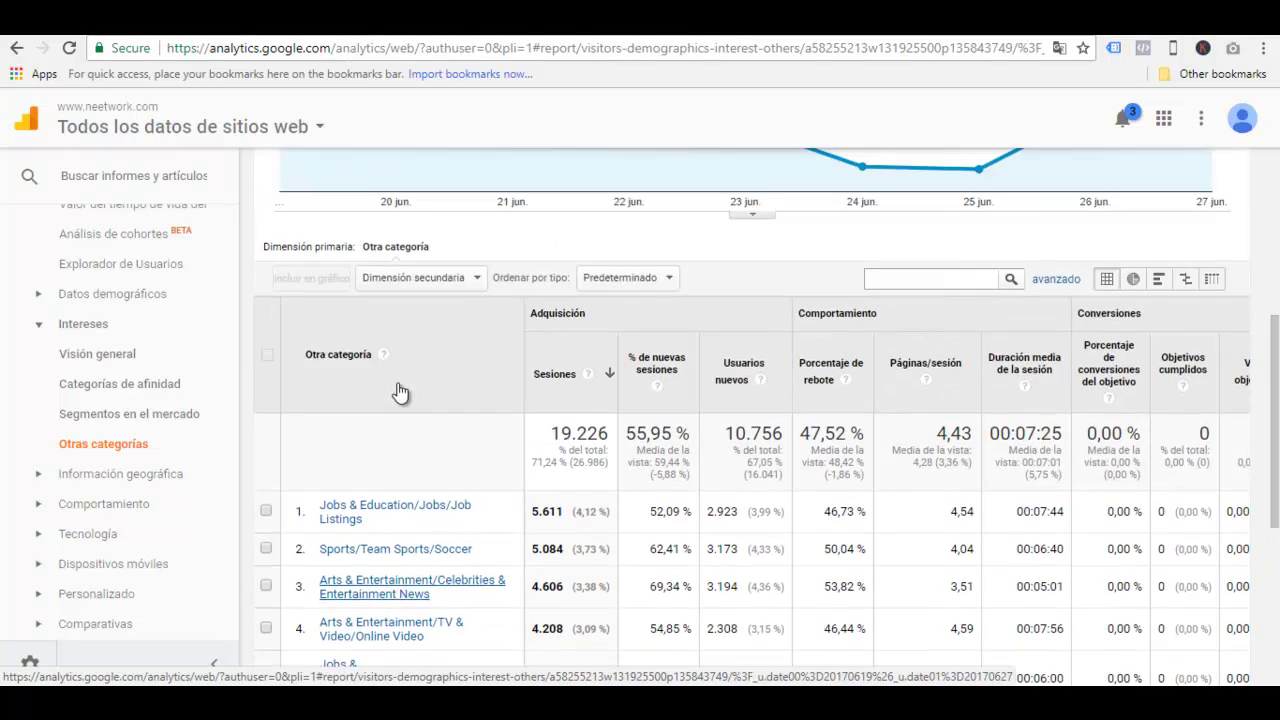
pyautogui.scroll(-3, 398, 391)
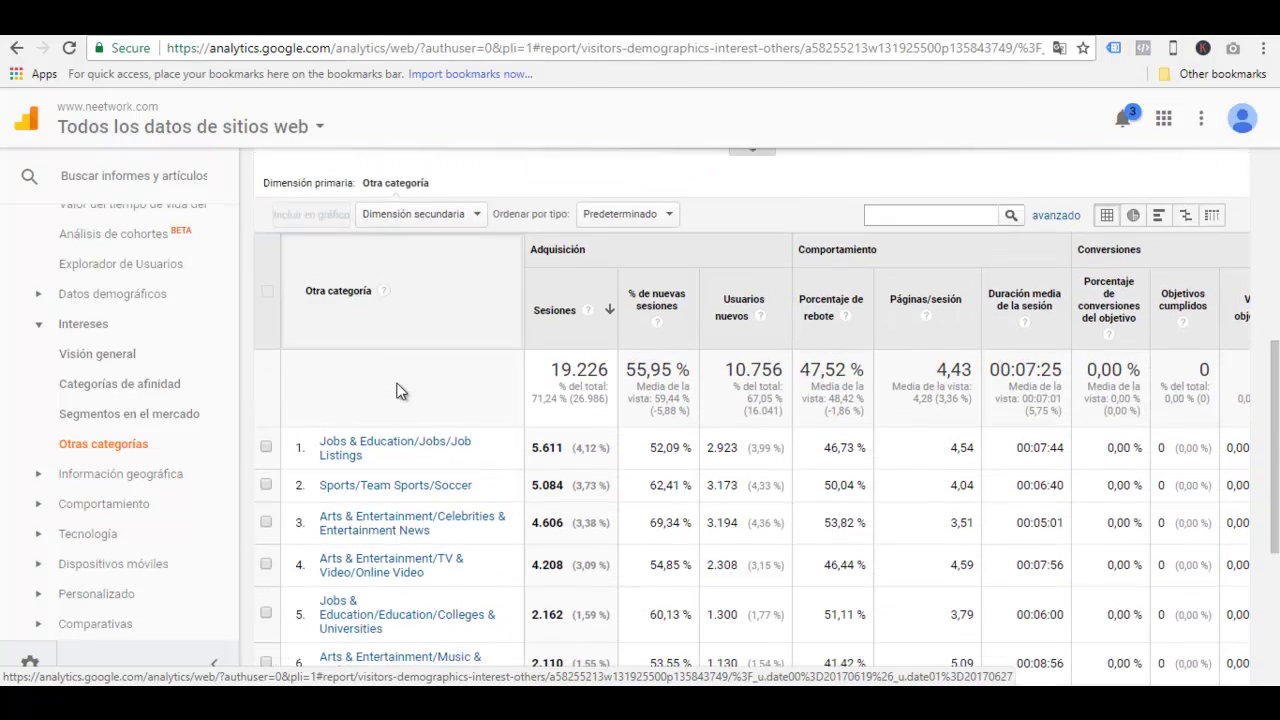
pyautogui.scroll(-3, 398, 392)
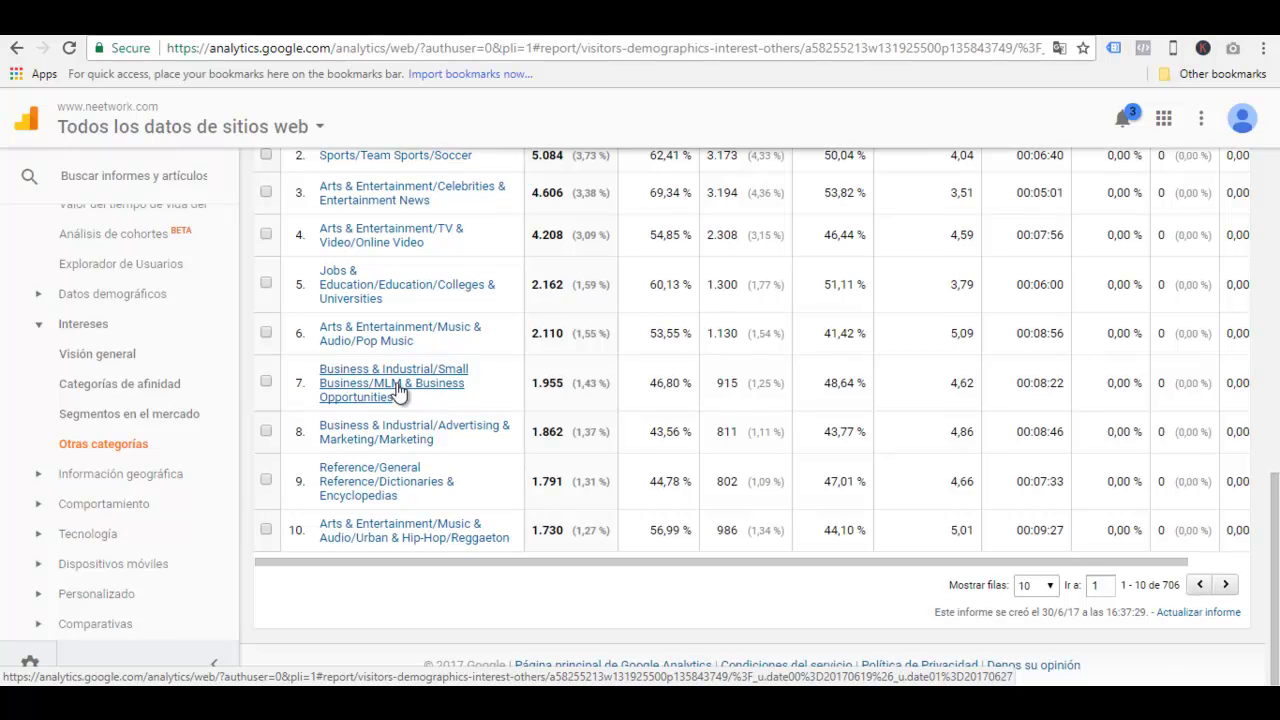
pyautogui.scroll(1, 398, 392)
pyautogui.scroll(1, 398, 392)
pyautogui.scroll(-1, 398, 392)
pyautogui.scroll(3, 398, 391)
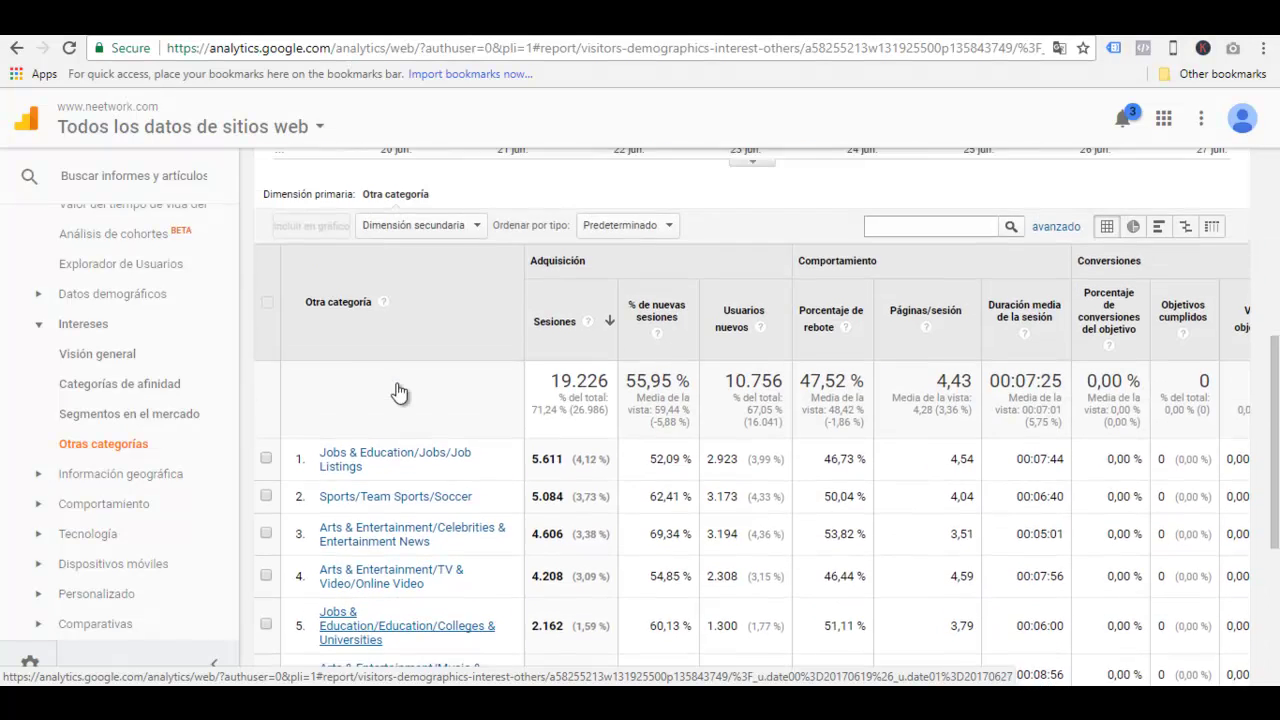
pyautogui.scroll(-2, 398, 391)
pyautogui.scroll(-3, 398, 390)
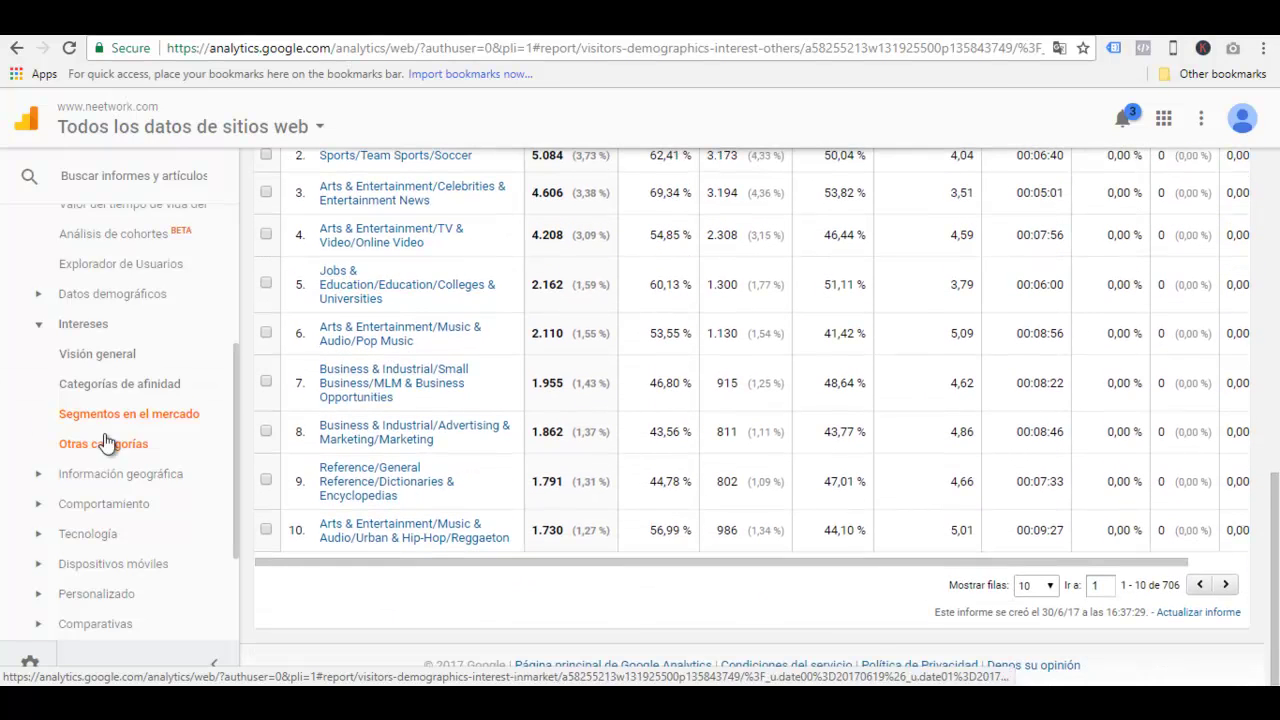
# Expand Información geográfica and open the Idioma report.
pyautogui.scroll(-1, 92, 384)
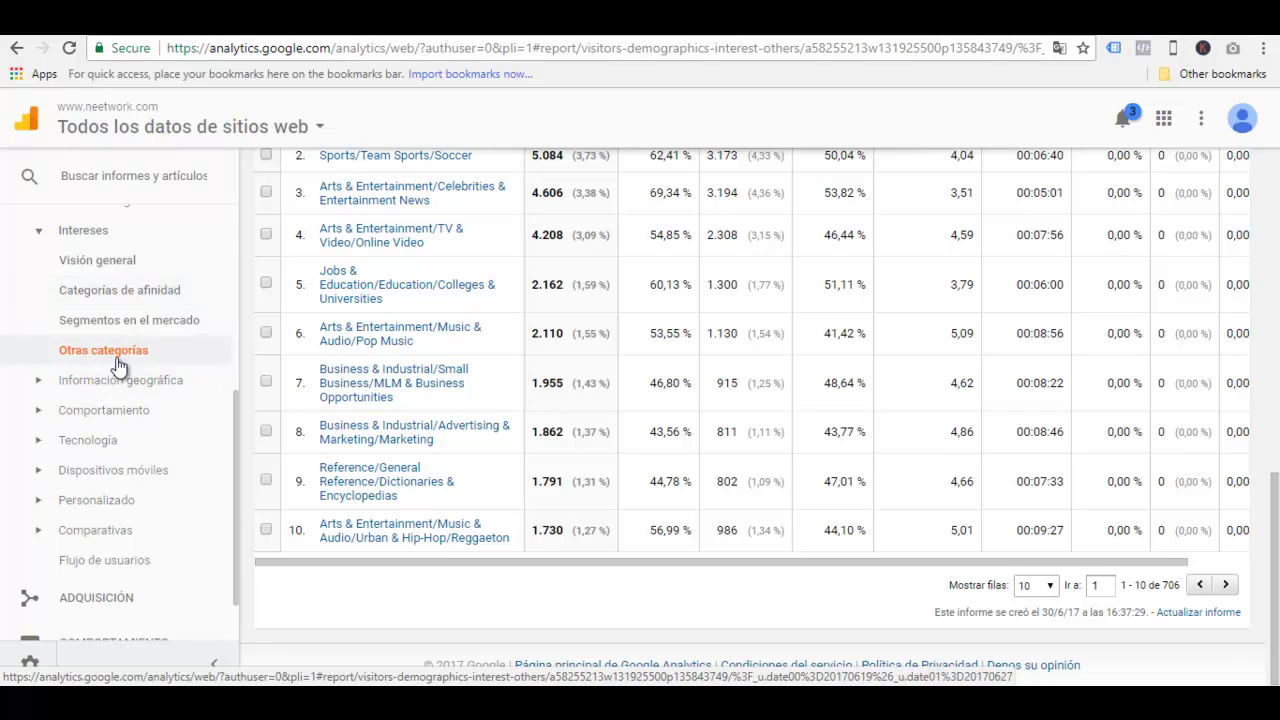
pyautogui.click(33, 381)
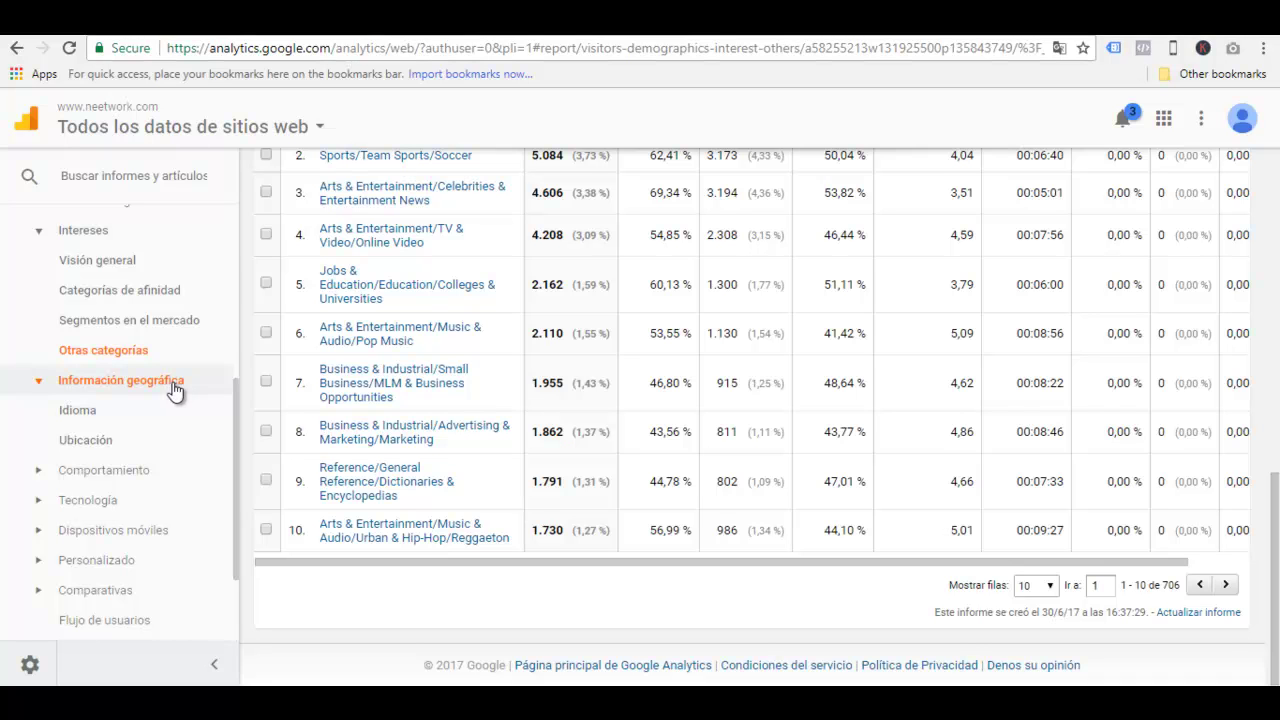
pyautogui.click(79, 411)
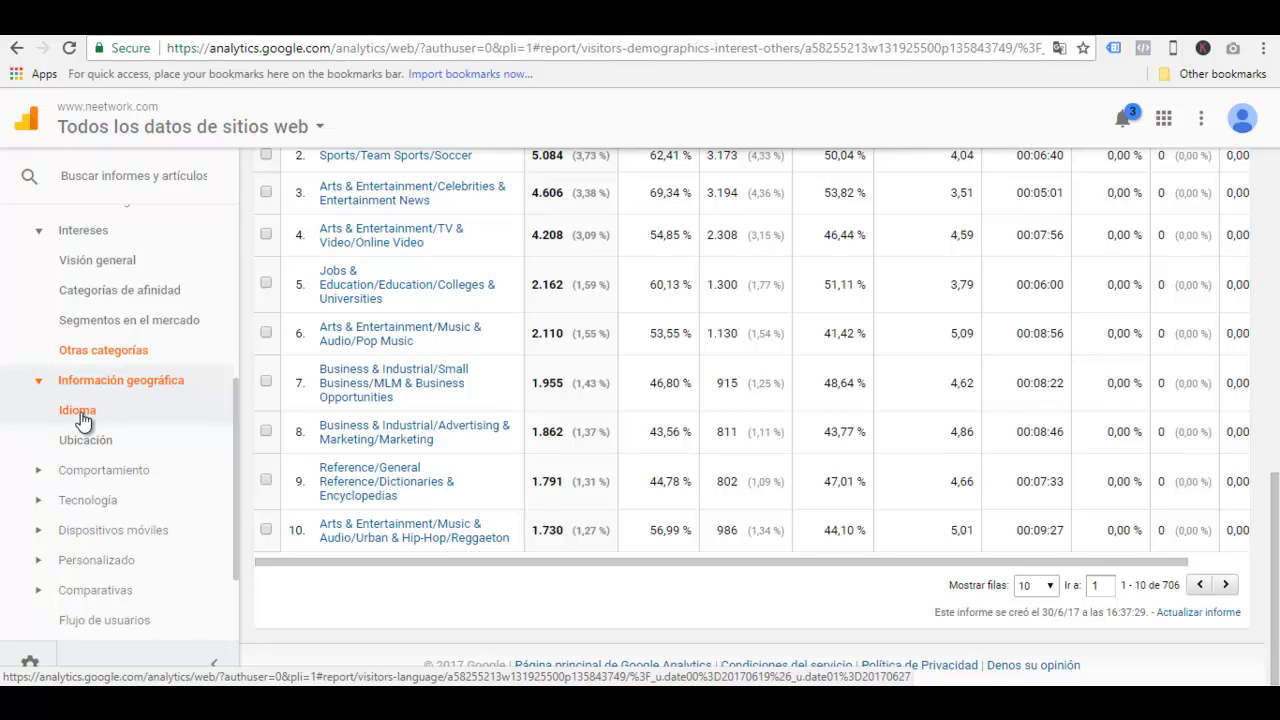
pyautogui.click(79, 411)
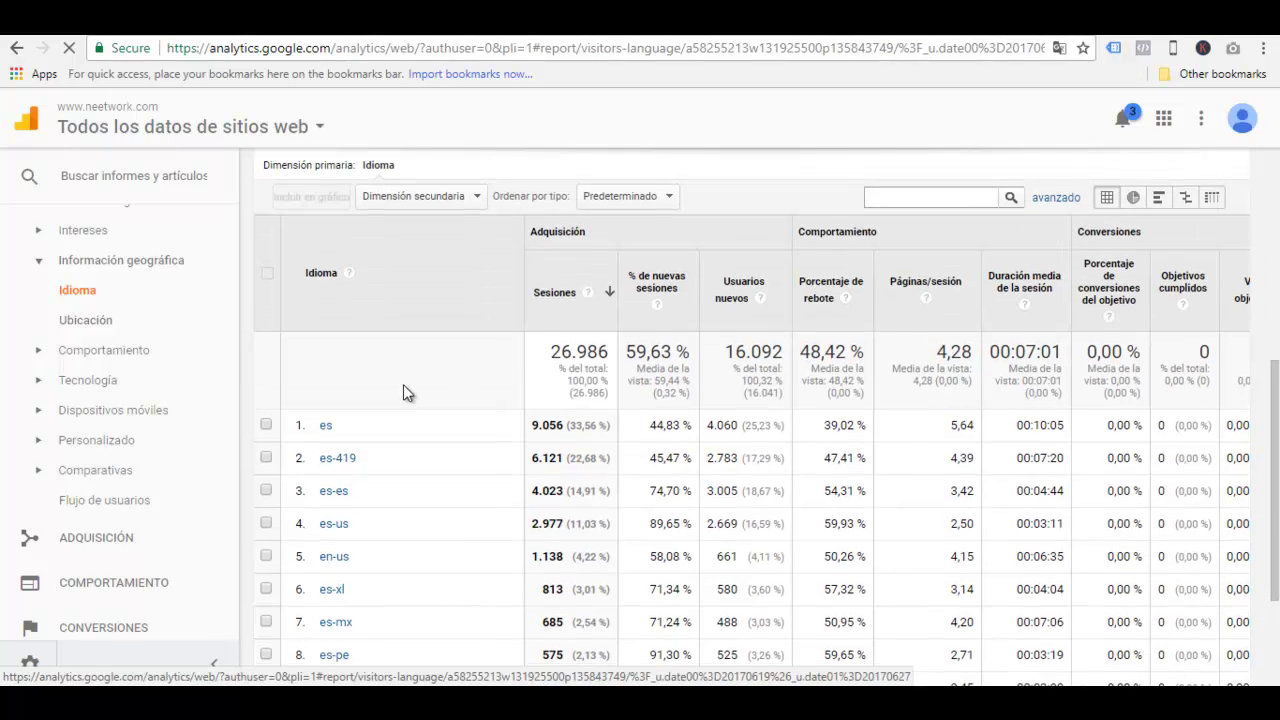
# Examine the language table, comparing sessions, new users, bounce rate, pages per session and average session duration for each language code.
pyautogui.scroll(-2, 387, 360)
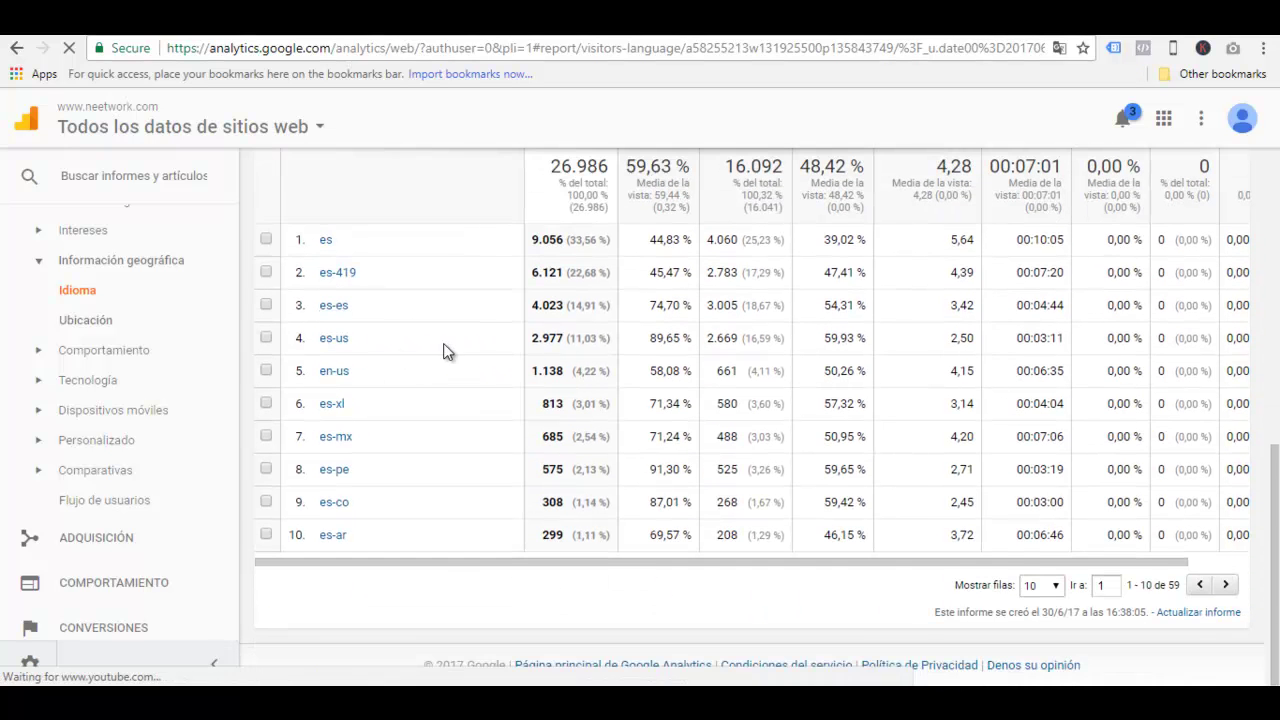
pyautogui.scroll(1, 445, 339)
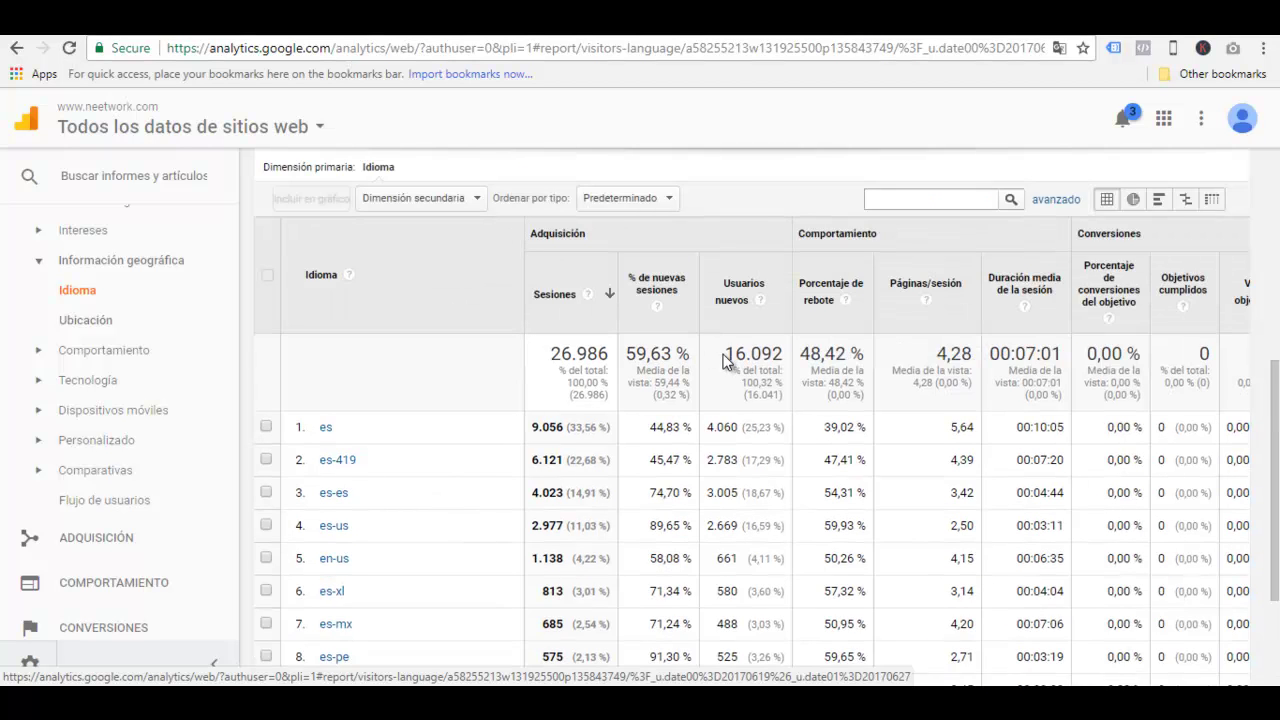
pyautogui.scroll(-1, 720, 361)
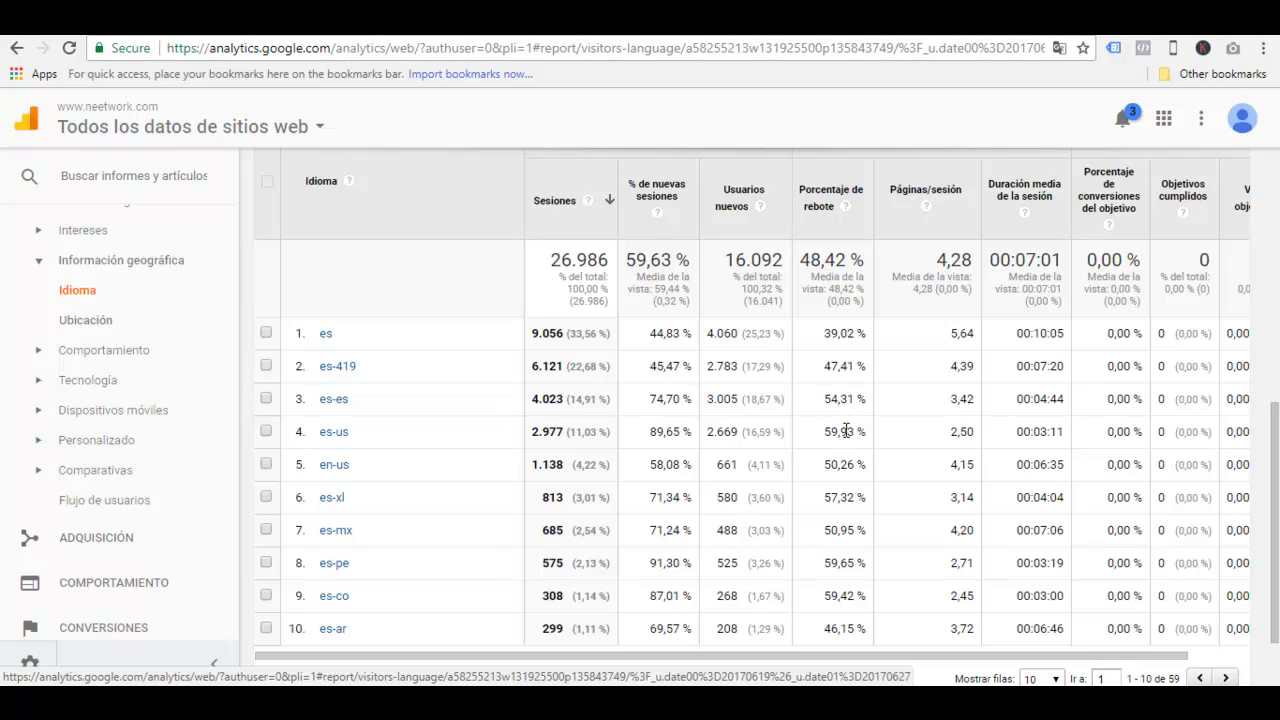
pyautogui.scroll(-1, 845, 432)
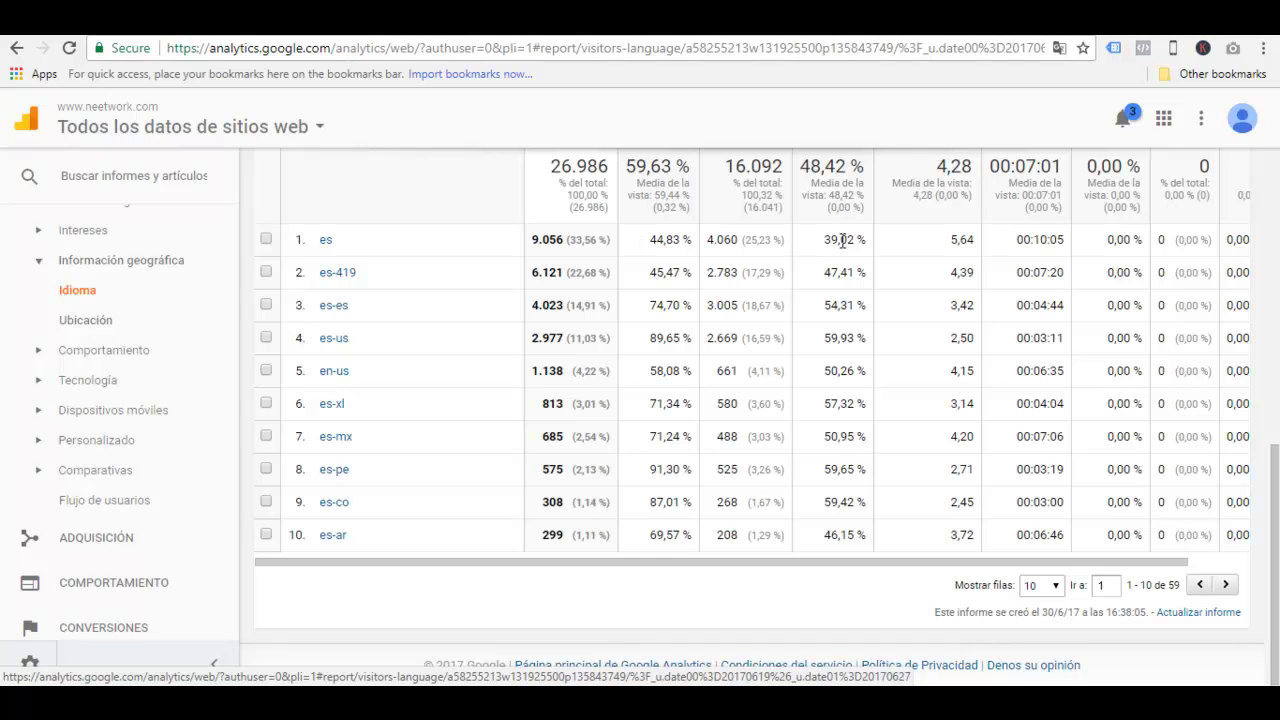
pyautogui.scroll(2, 877, 282)
pyautogui.scroll(-2, 880, 284)
pyautogui.scroll(3, 1049, 501)
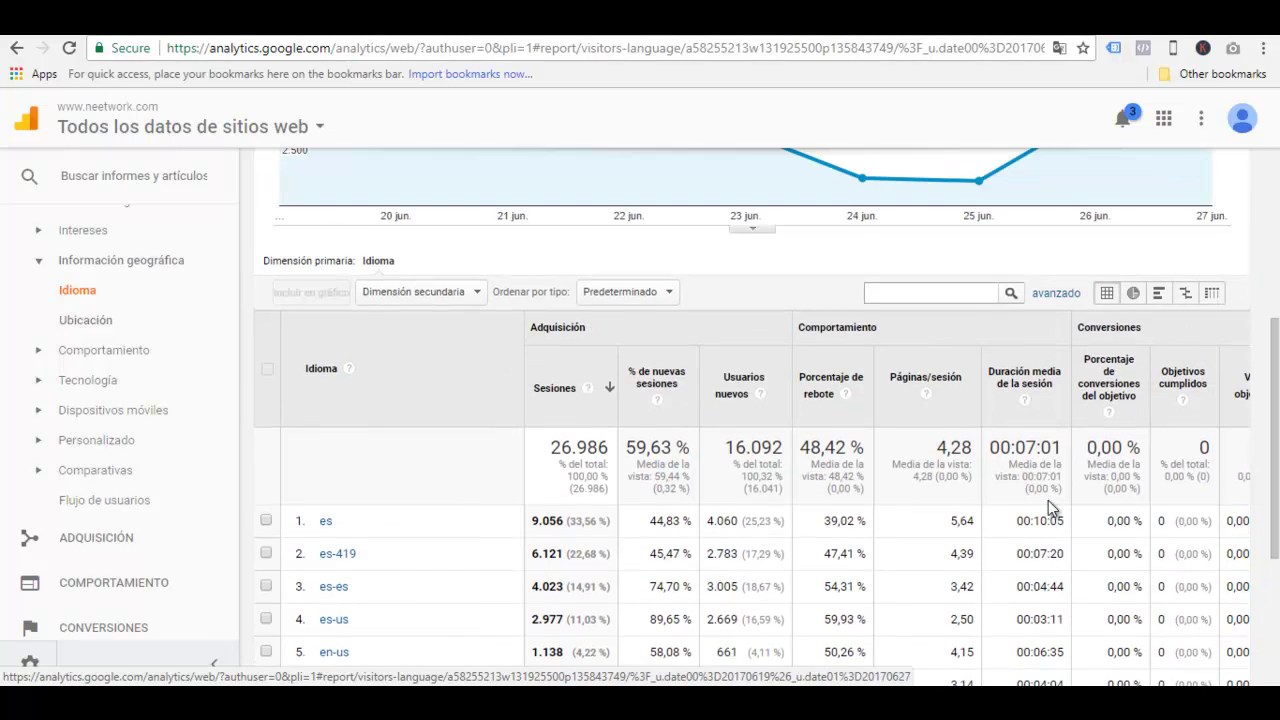
pyautogui.scroll(-2, 1048, 500)
pyautogui.scroll(-1, 1049, 501)
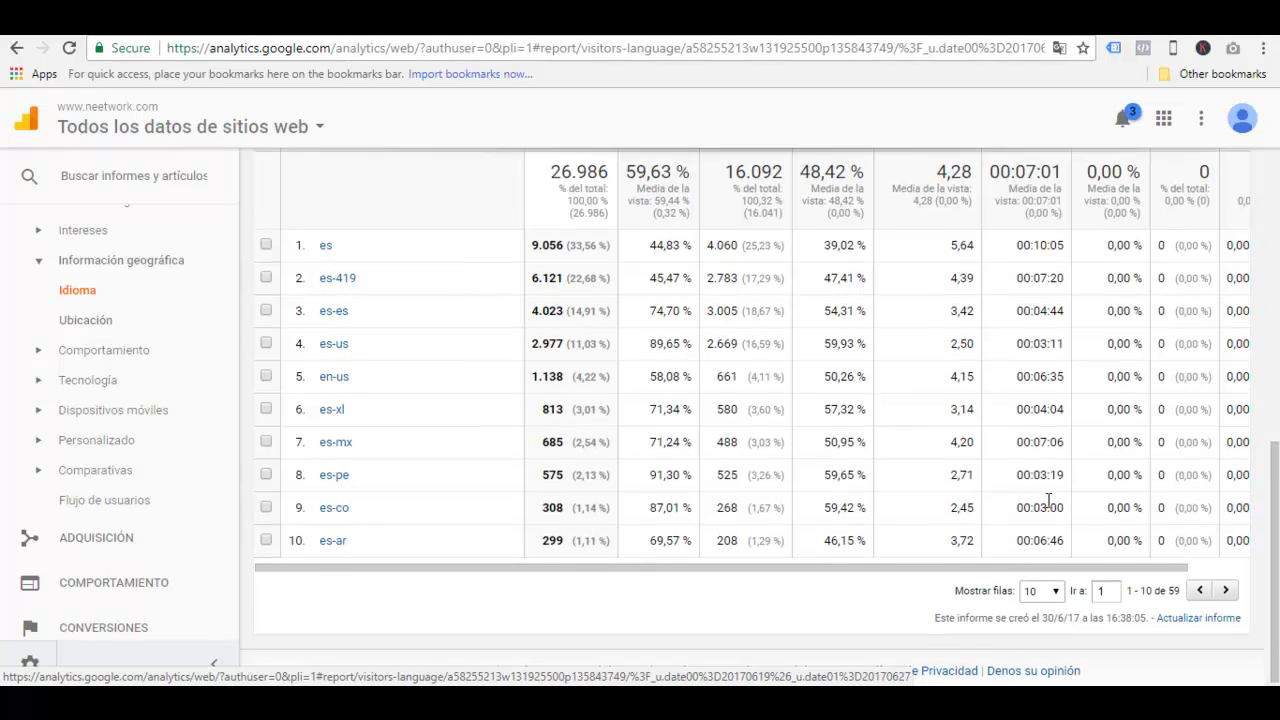
pyautogui.scroll(1, 1049, 501)
pyautogui.scroll(-1, 1048, 500)
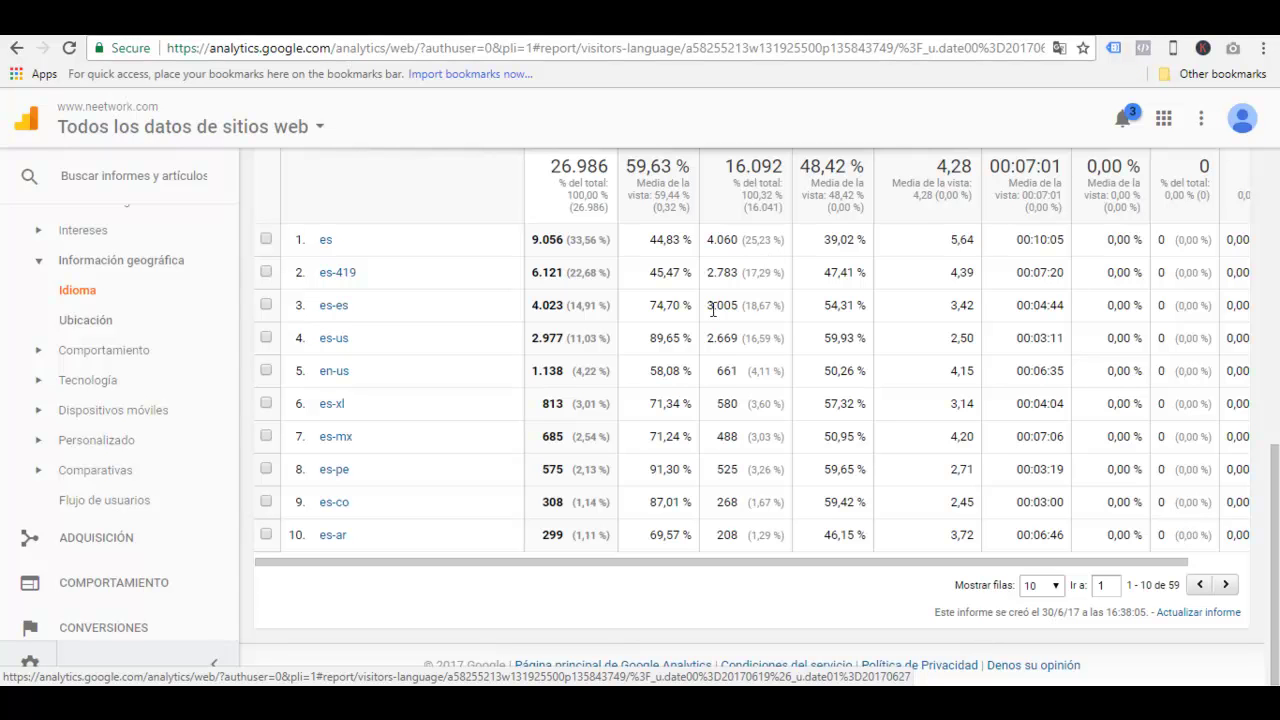
# Open the Ubicación report under Información geográfica to view the figures by country.
pyautogui.click(86, 324)
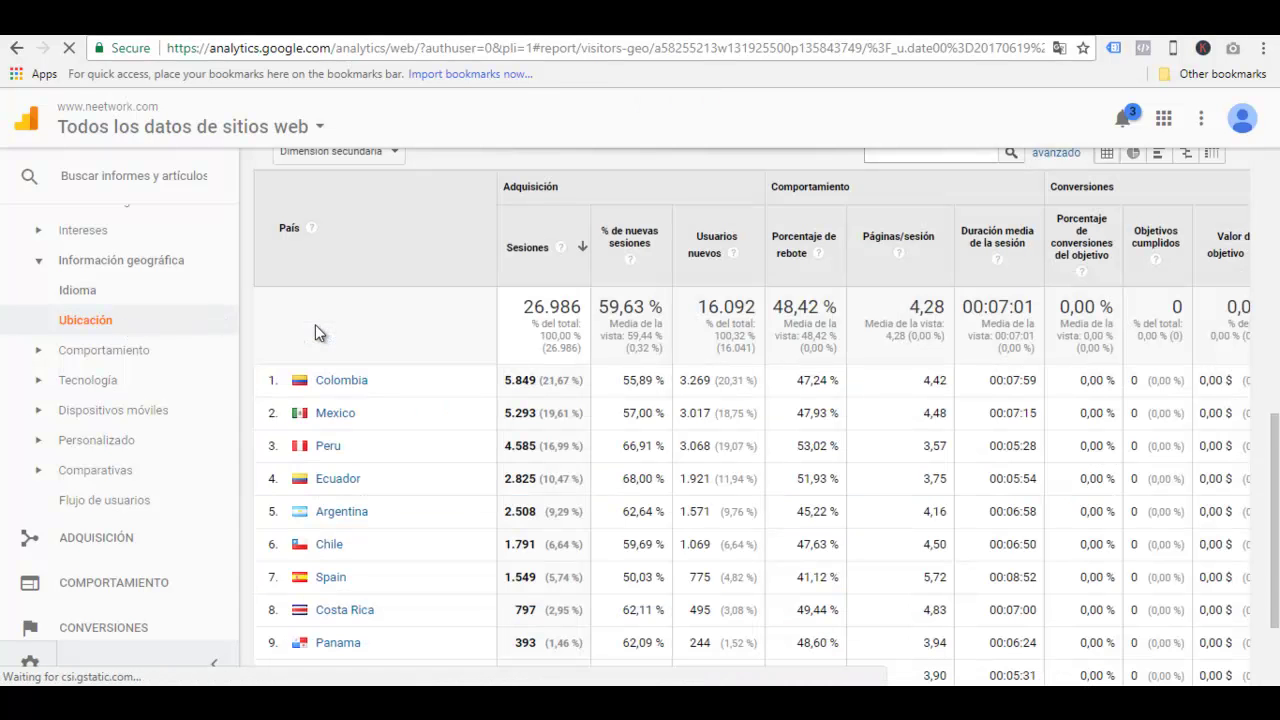
# Examine the country table in the Ubicación report, comparing sessions, new users, bounce rate, pages per session and average session duration.
pyautogui.scroll(-1, 486, 358)
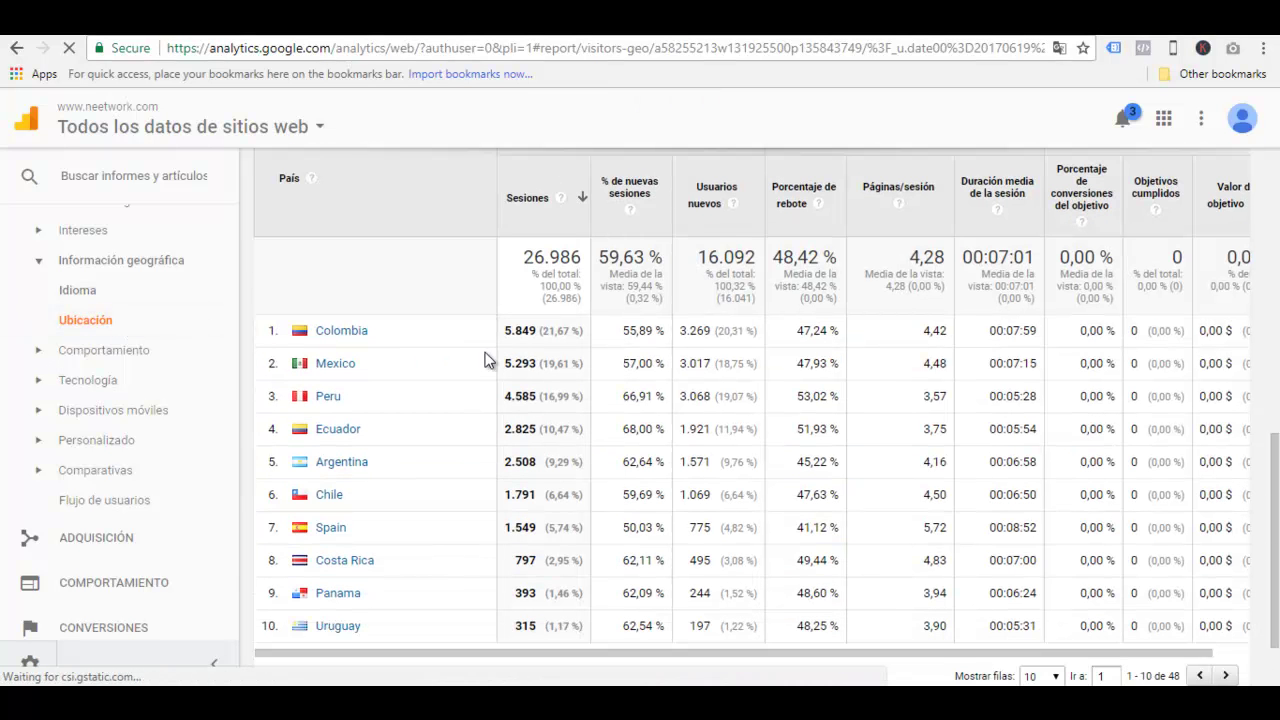
pyautogui.scroll(-2, 486, 360)
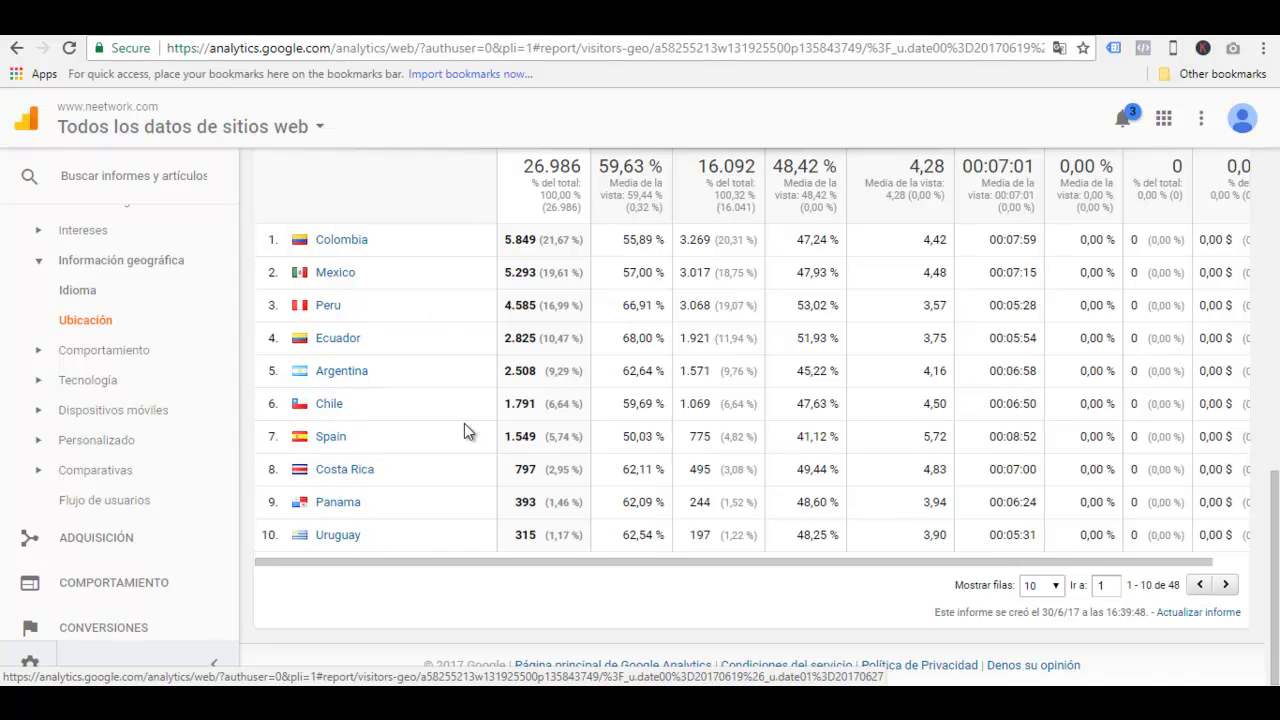
pyautogui.scroll(1, 432, 313)
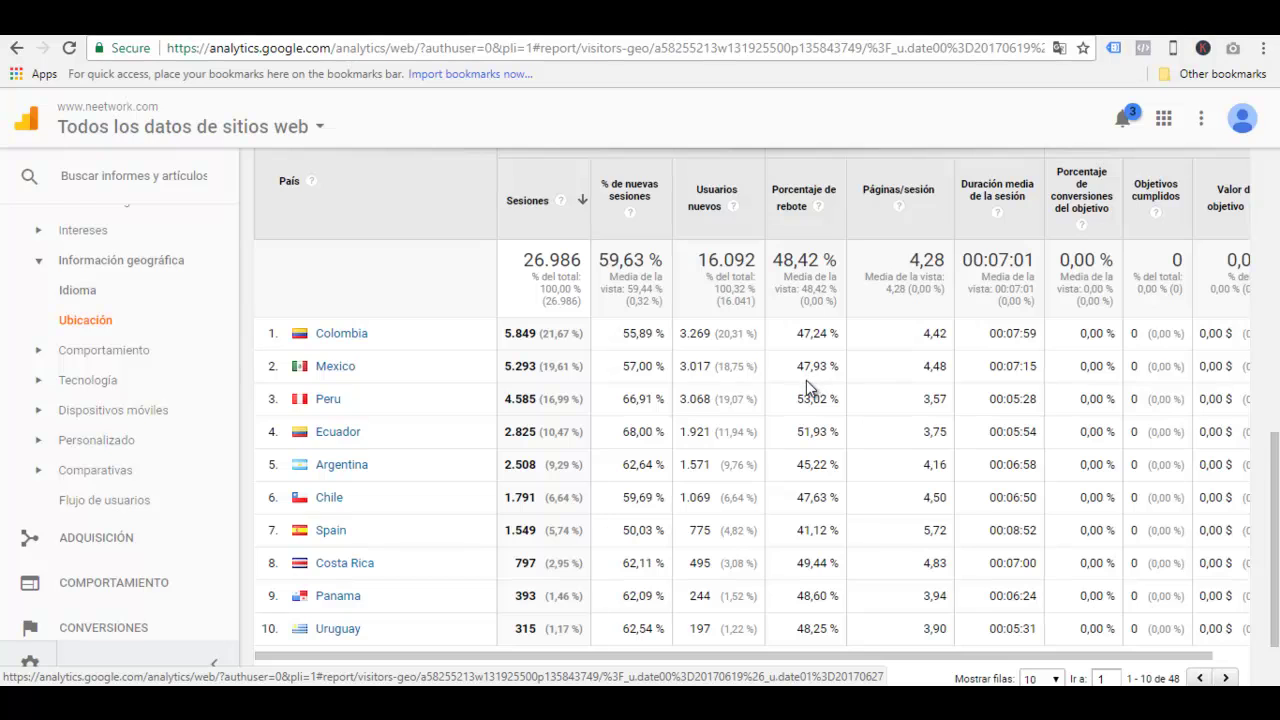
pyautogui.scroll(-1, 810, 388)
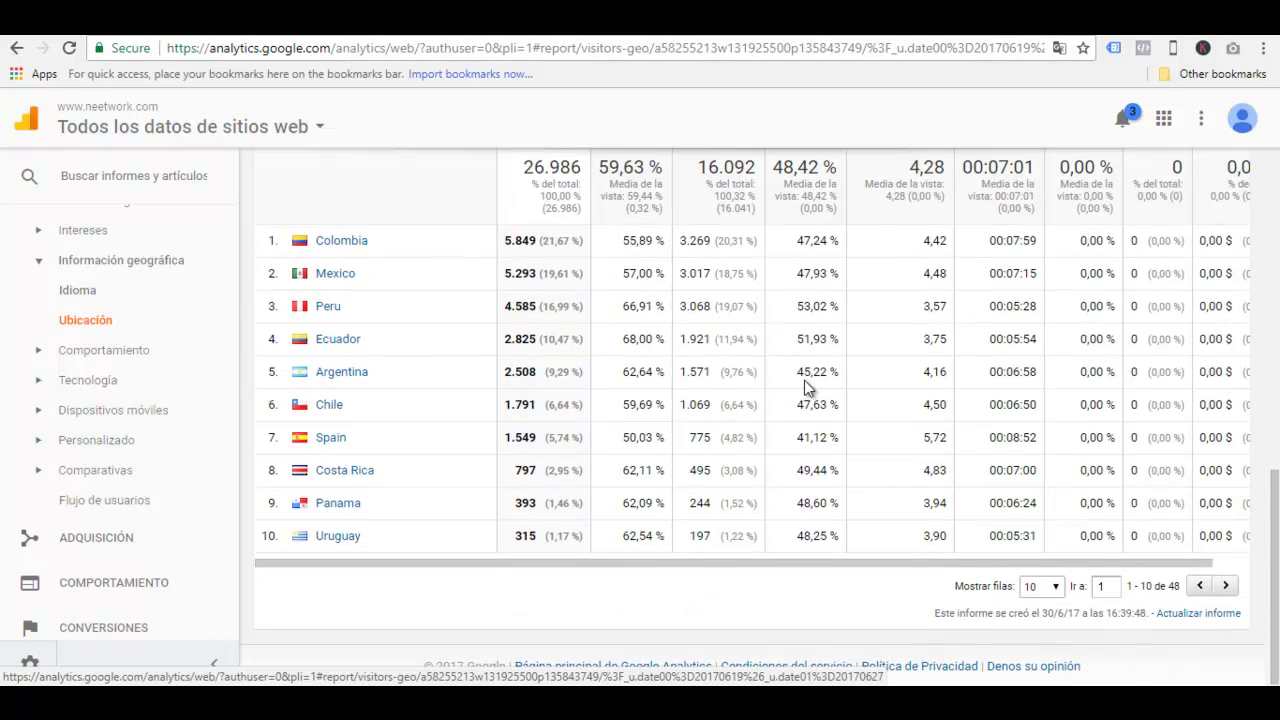
pyautogui.scroll(1, 808, 388)
pyautogui.scroll(-1, 780, 360)
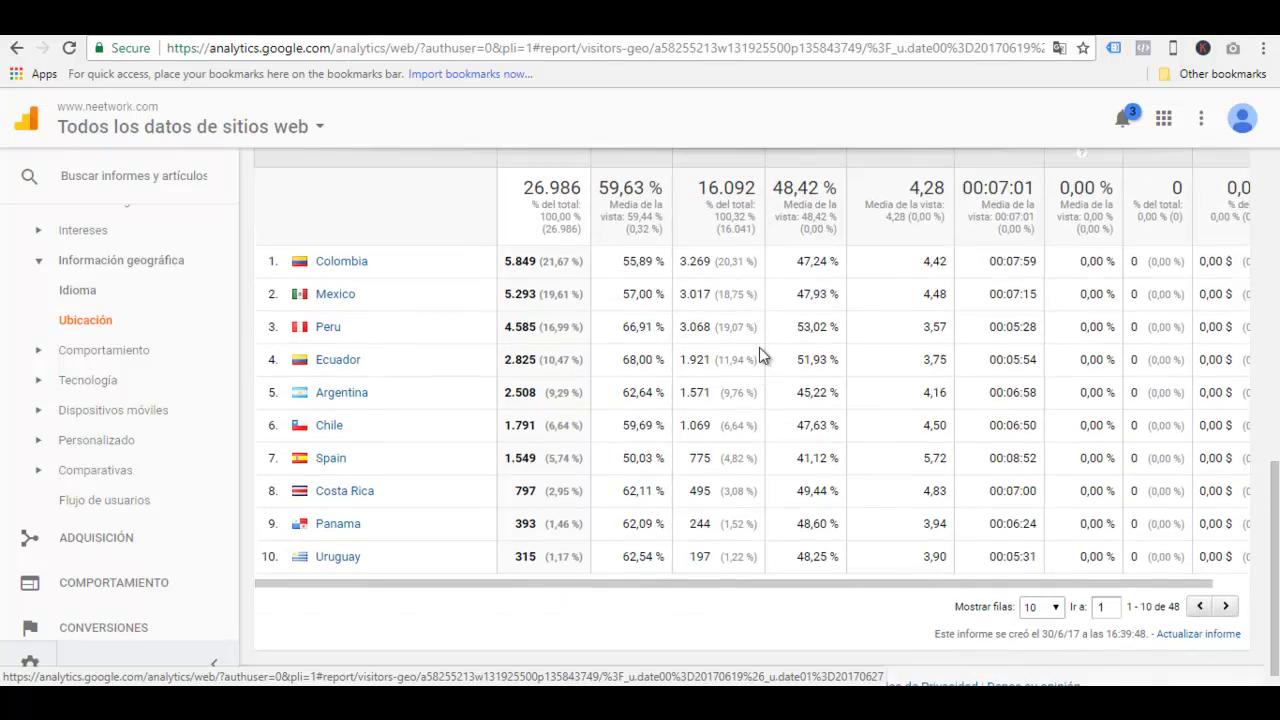
pyautogui.scroll(1, 759, 354)
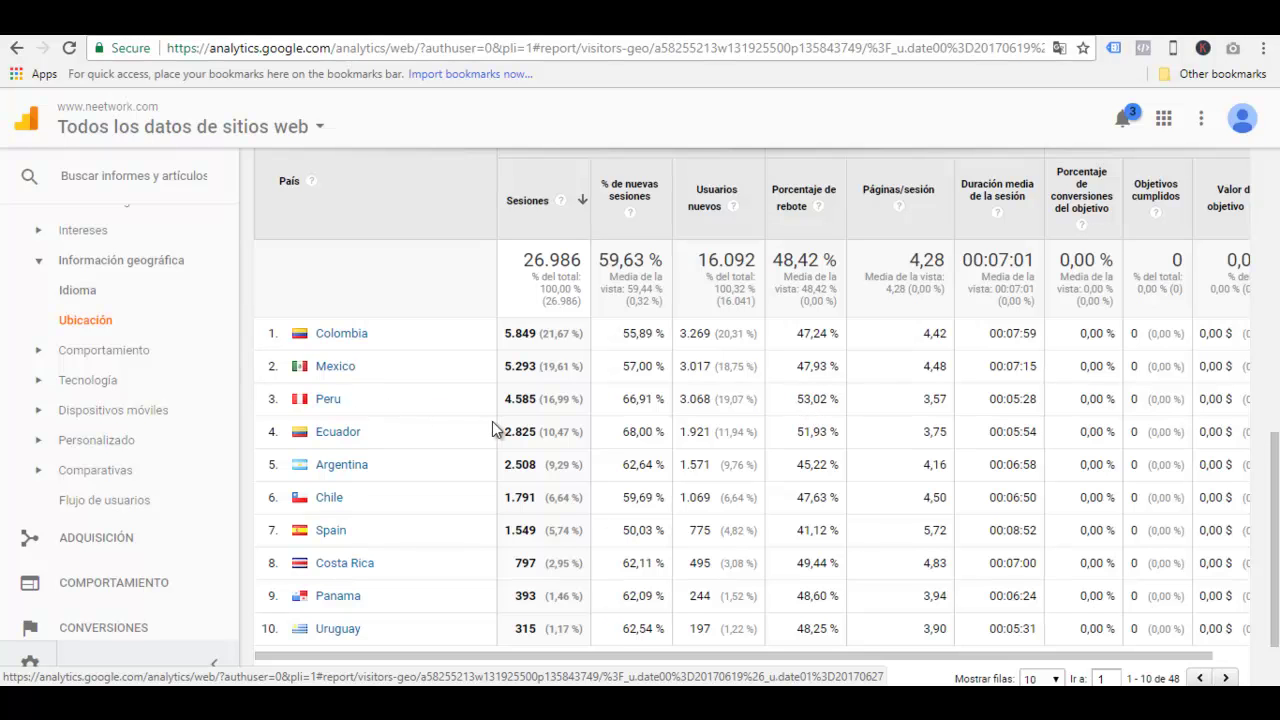
pyautogui.scroll(-1, 492, 422)
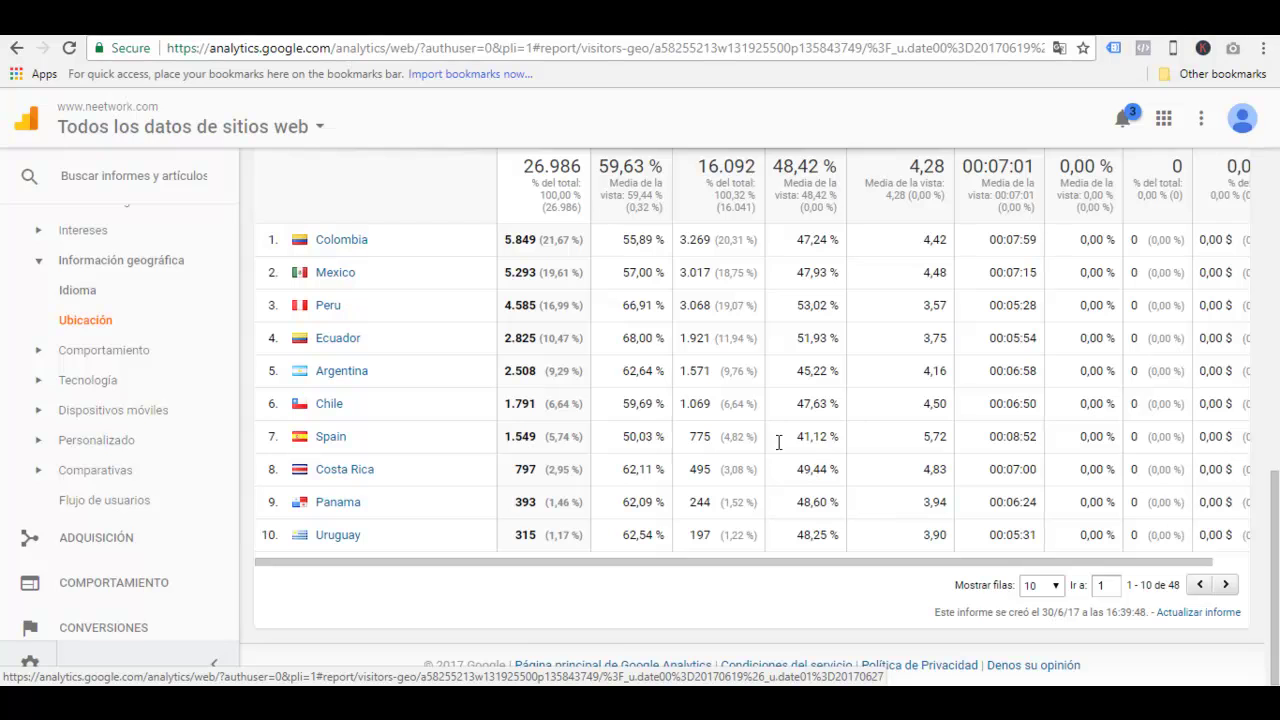
pyautogui.scroll(1, 893, 458)
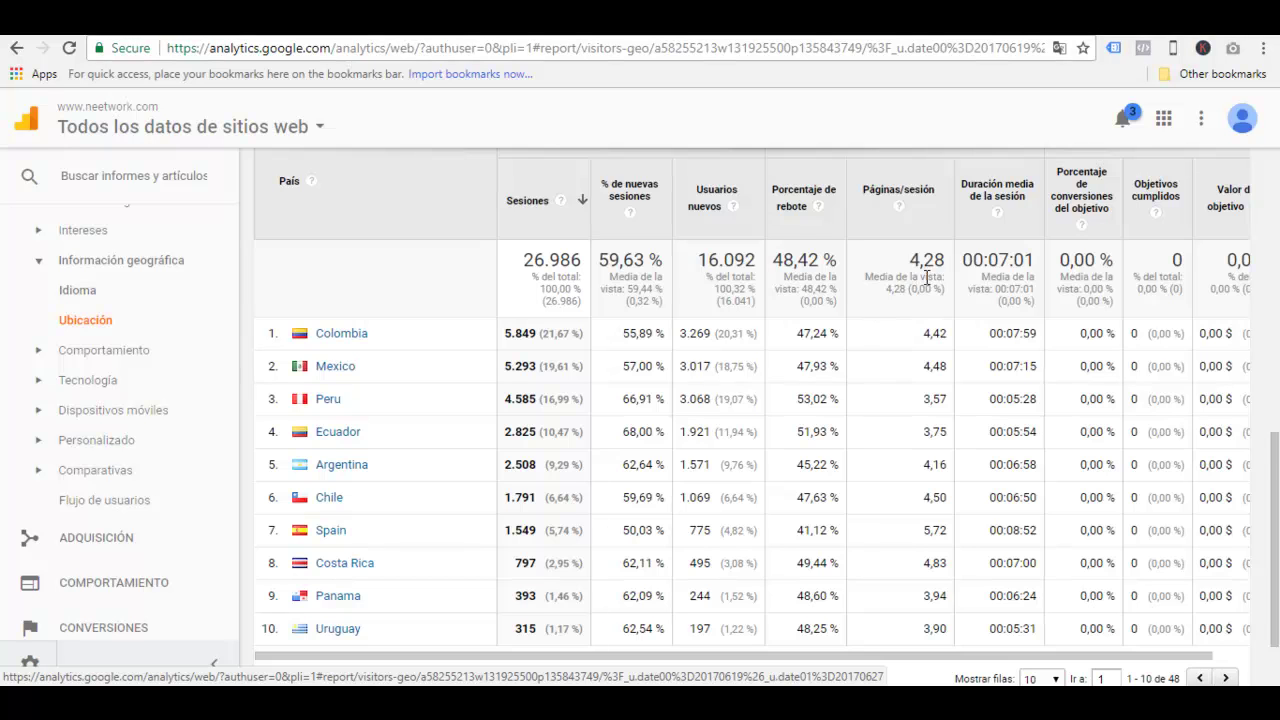
pyautogui.scroll(-1, 927, 280)
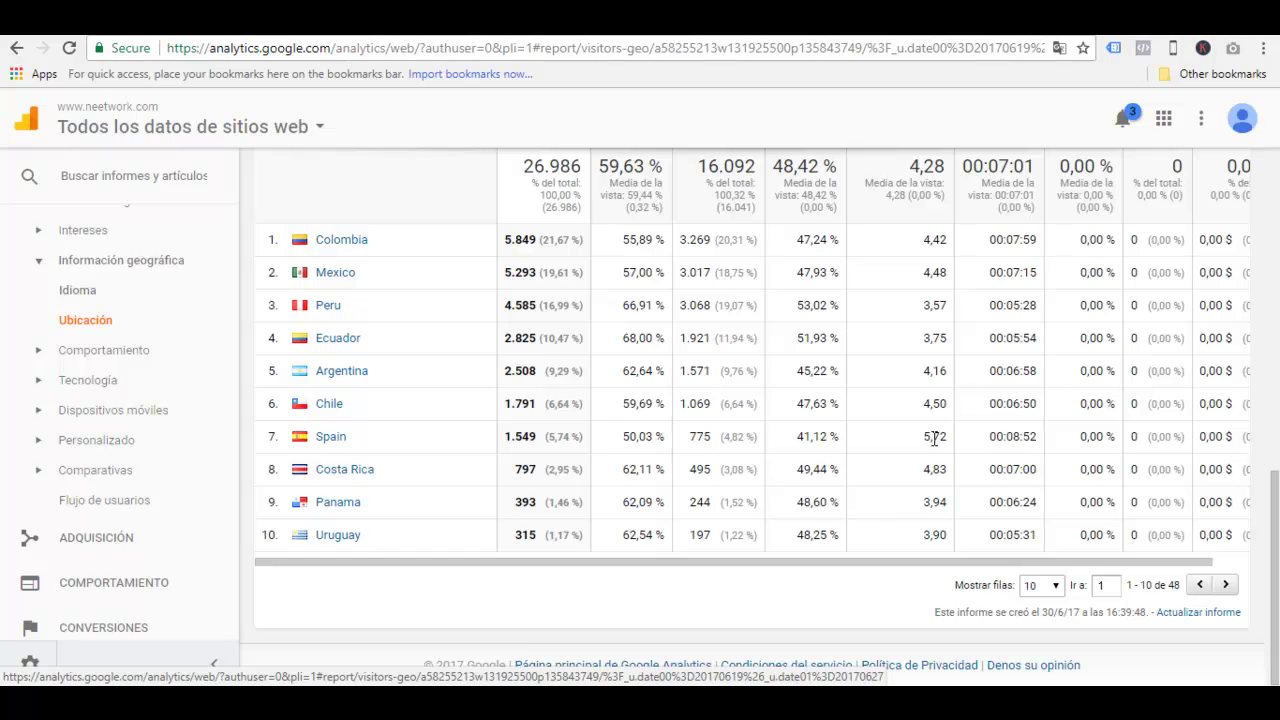
pyautogui.scroll(2, 997, 410)
pyautogui.scroll(-2, 1003, 308)
pyautogui.scroll(1, 1098, 508)
pyautogui.scroll(2, 1098, 508)
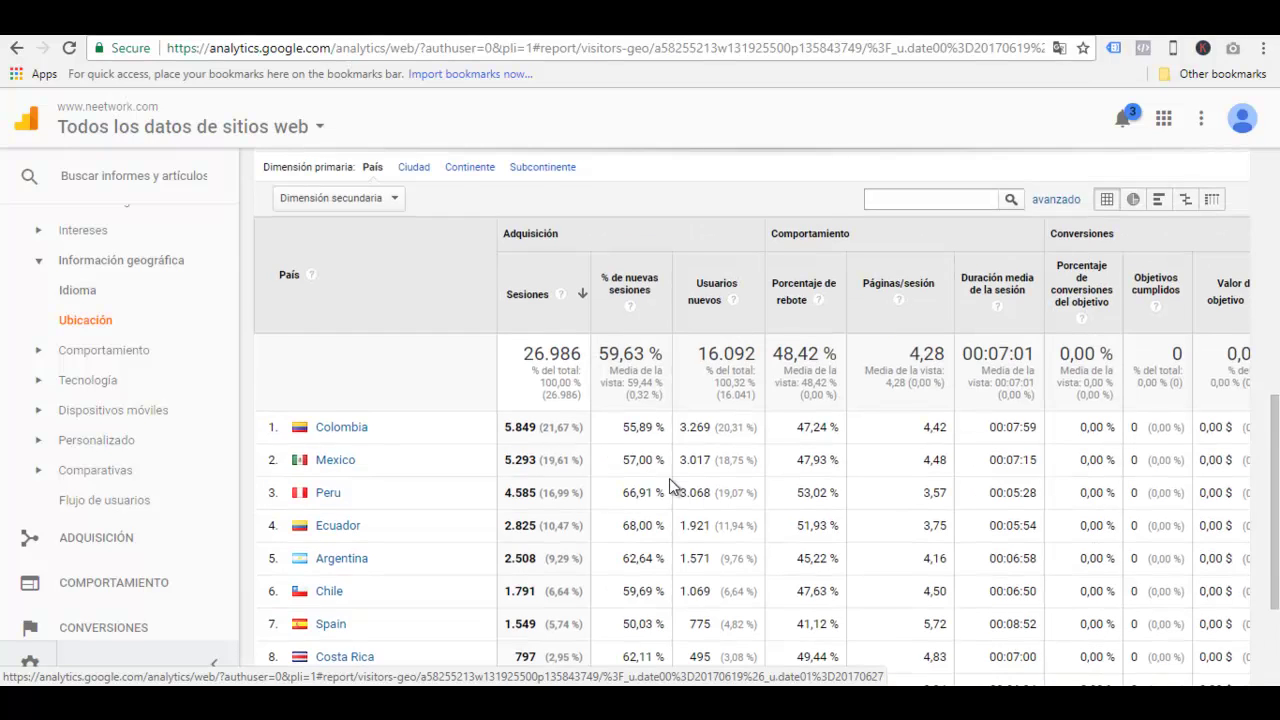
pyautogui.scroll(-1, 669, 478)
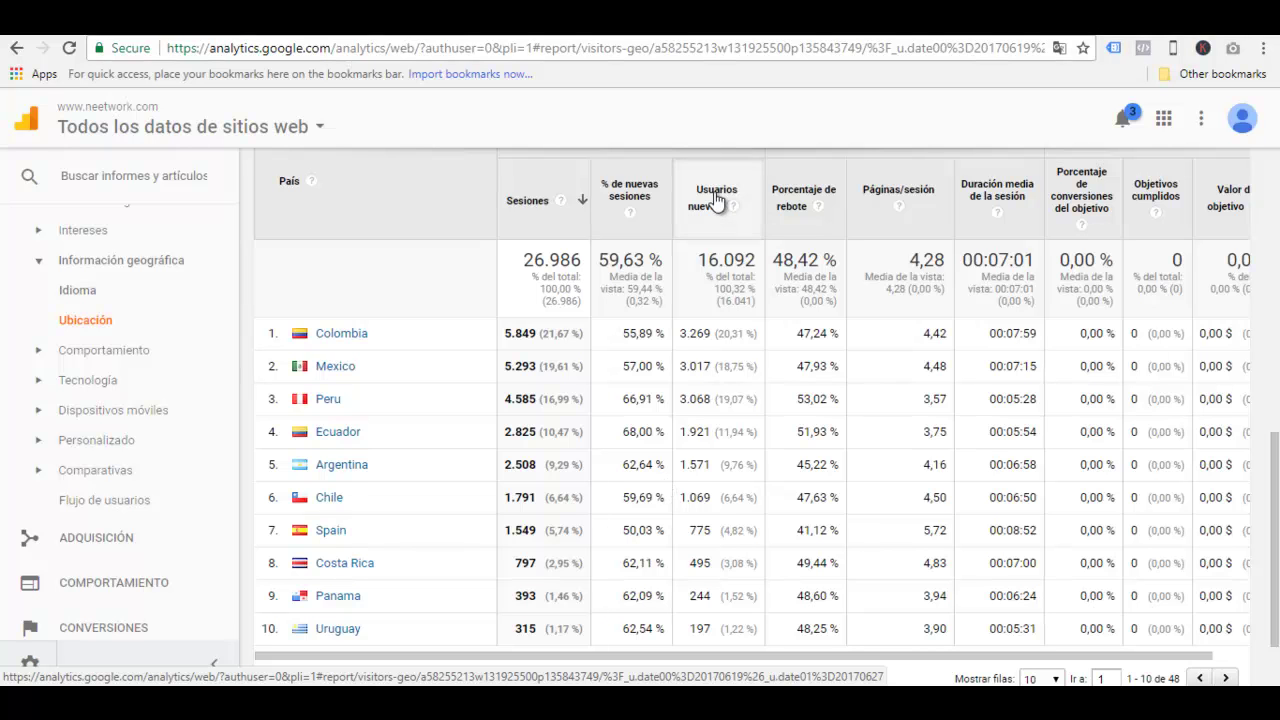
pyautogui.scroll(-2, 651, 443)
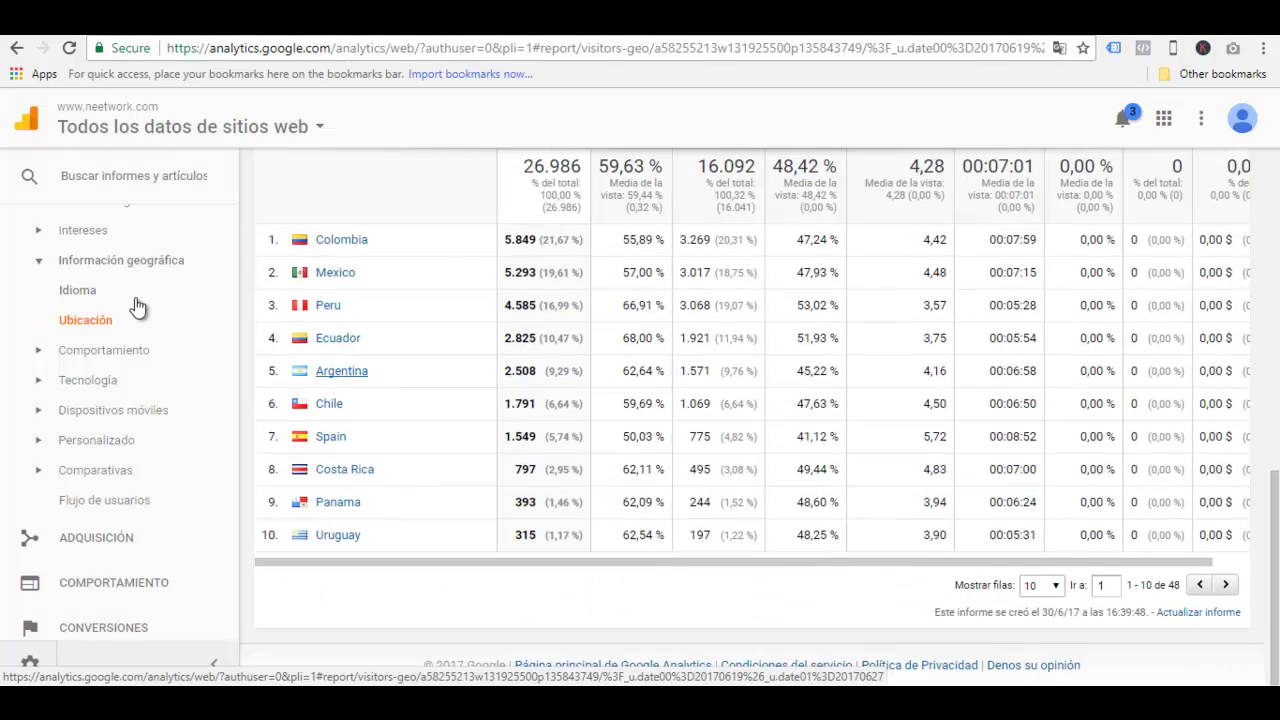
# Expand the Comportamiento group under Audiencia and open Nuevos vs. recurrentes to compare new and returning visitors.
pyautogui.click(45, 355)
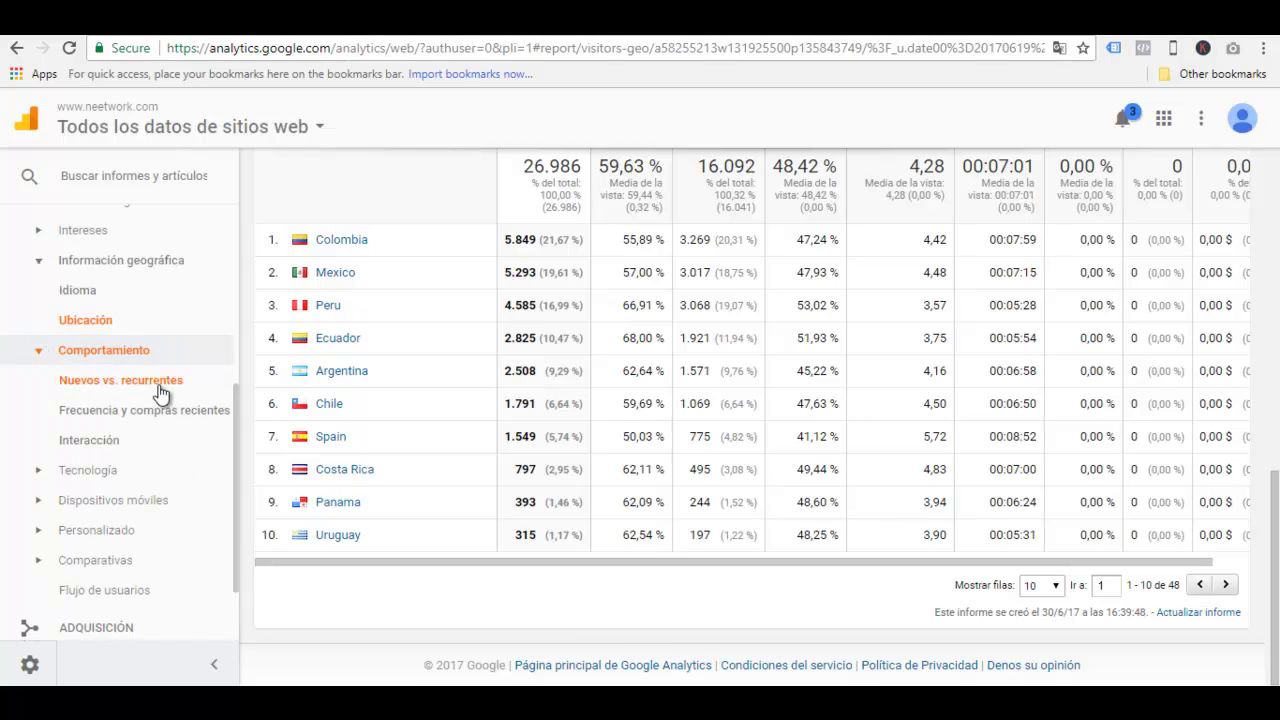
pyautogui.click(163, 393)
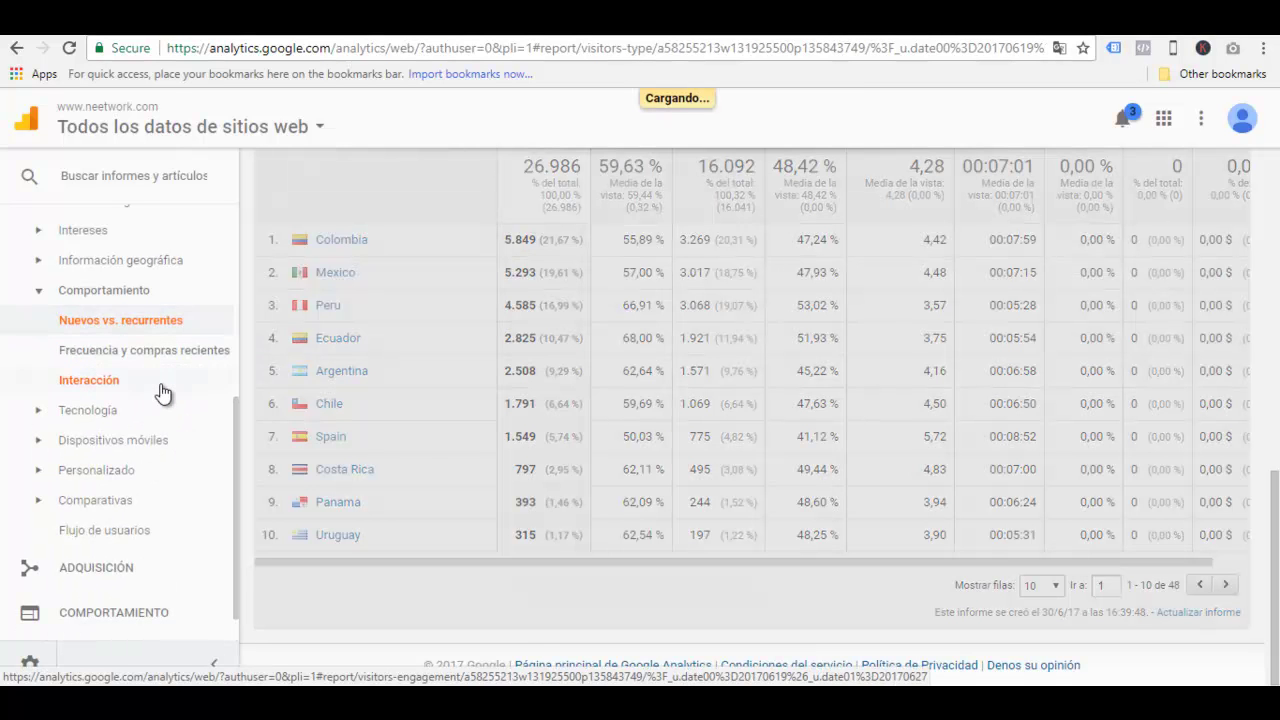
pyautogui.click(163, 390)
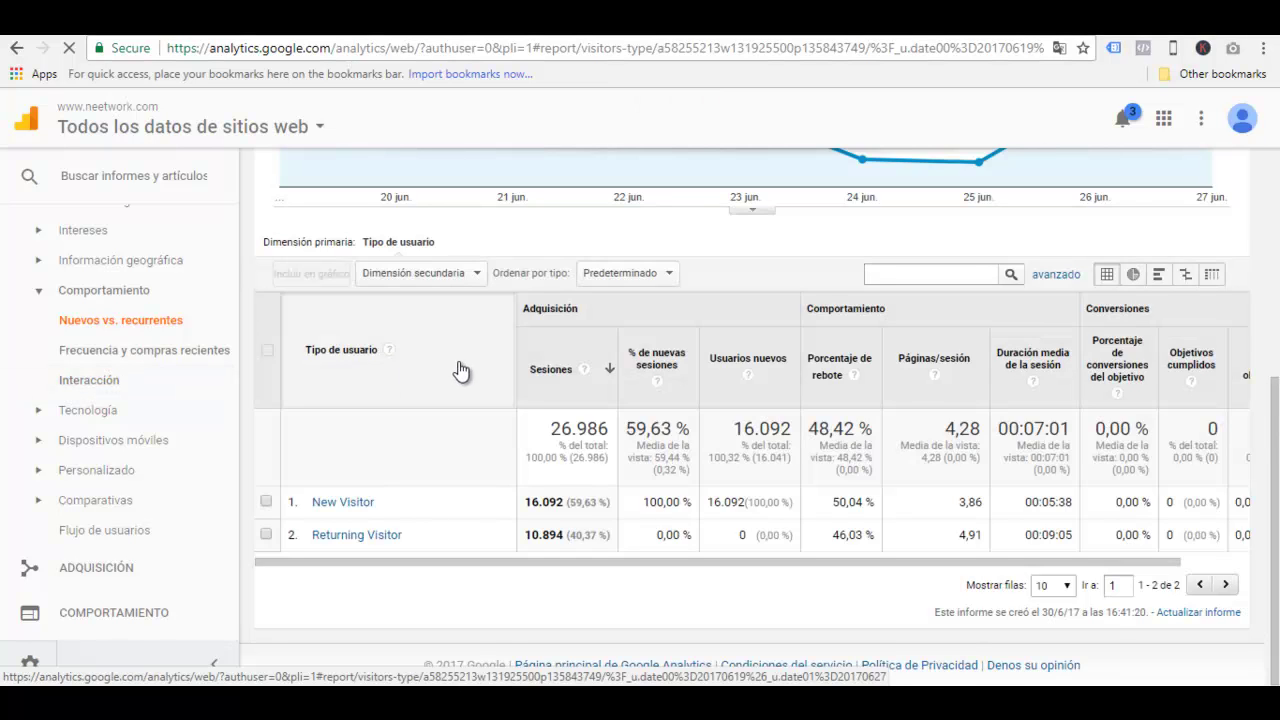
pyautogui.scroll(1, 460, 368)
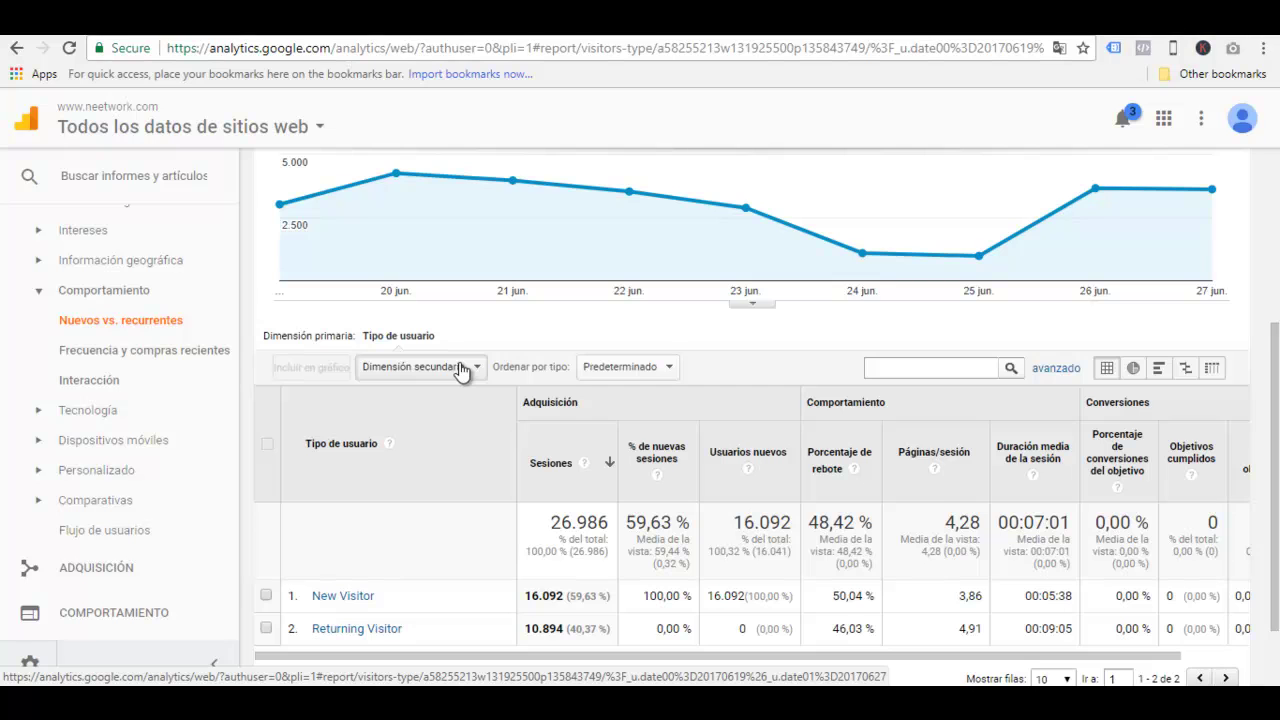
pyautogui.scroll(-1, 460, 368)
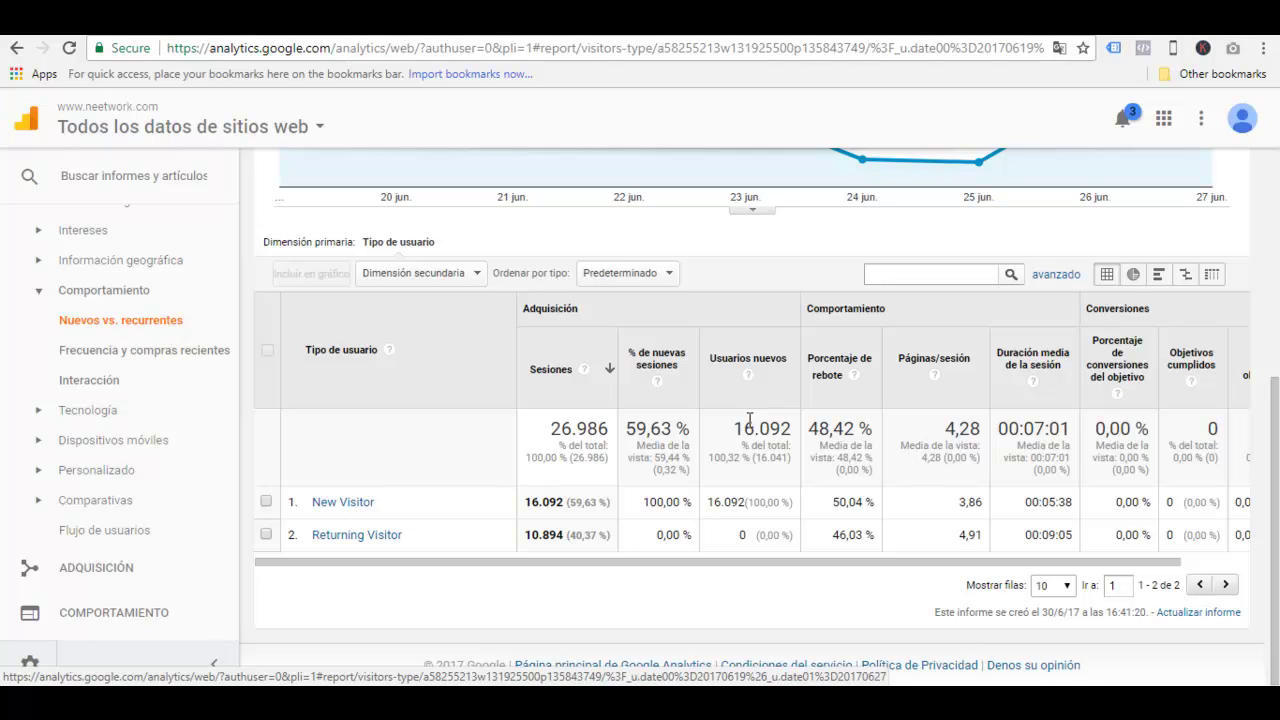
# Review the session-count distribution in Frecuencia y compras recientes and open the Interacción report for the session-duration distribution.
pyautogui.click(104, 352)
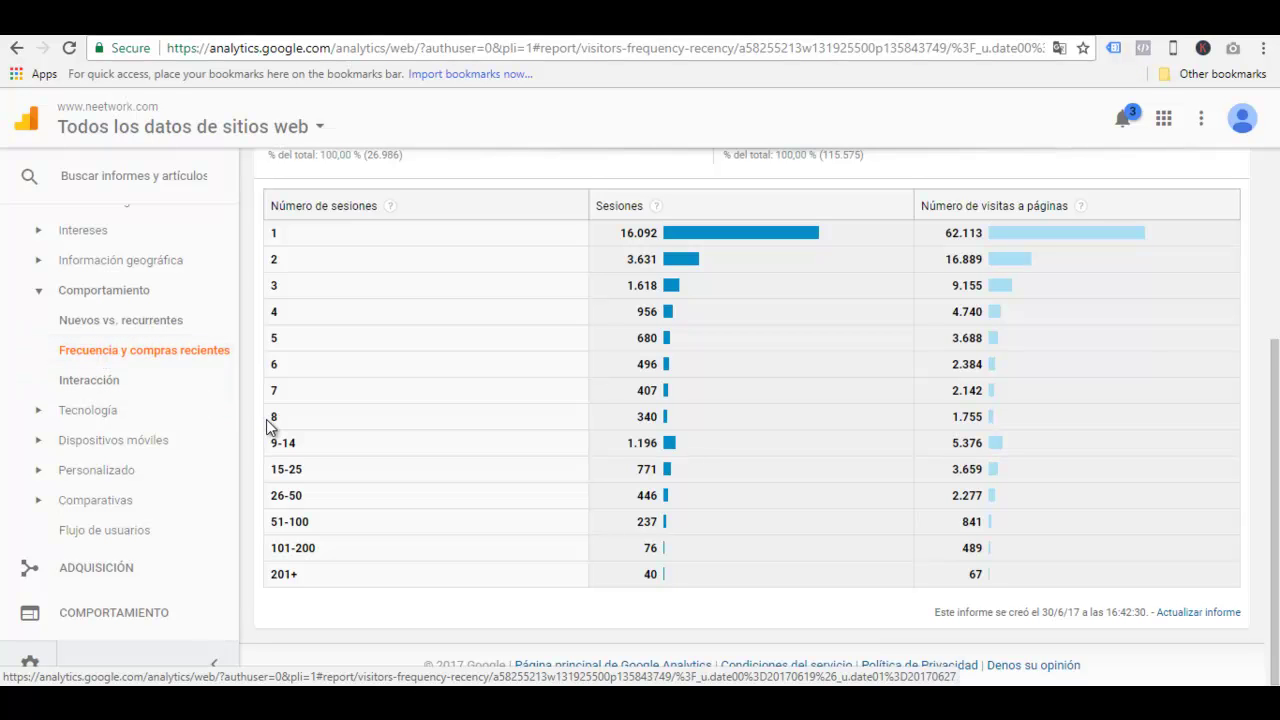
pyautogui.scroll(2, 530, 397)
pyautogui.scroll(-2, 537, 396)
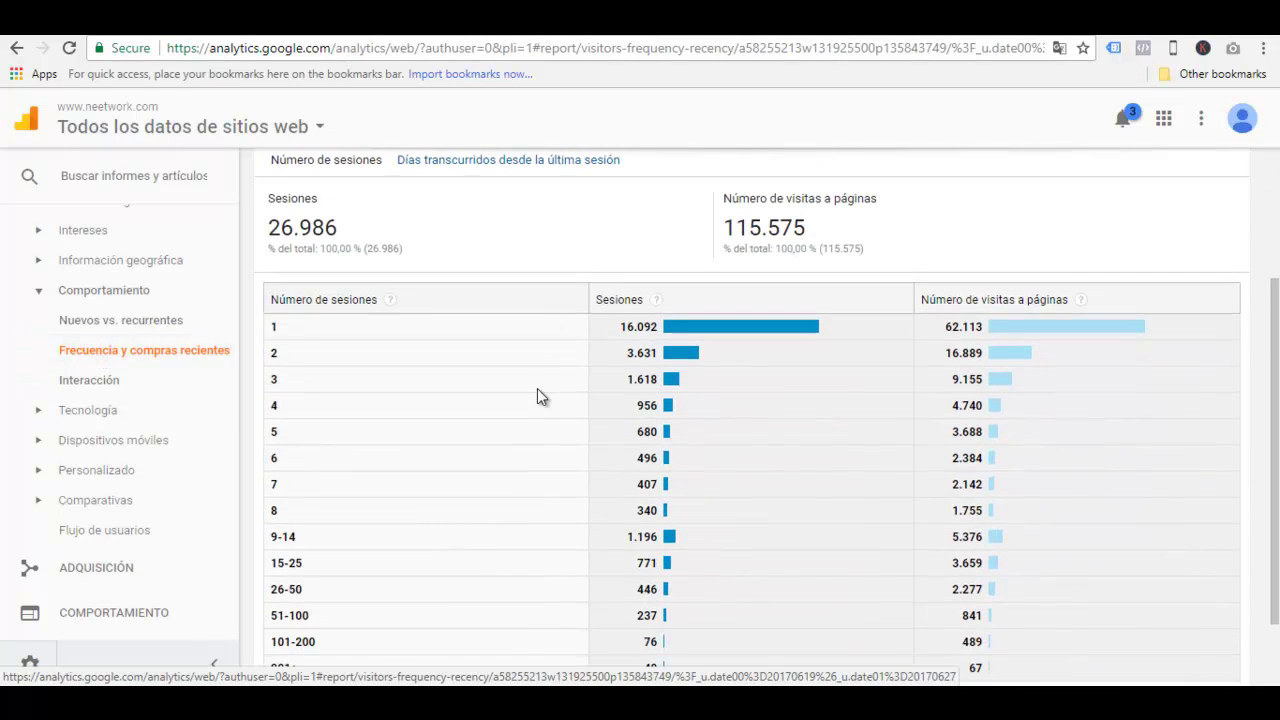
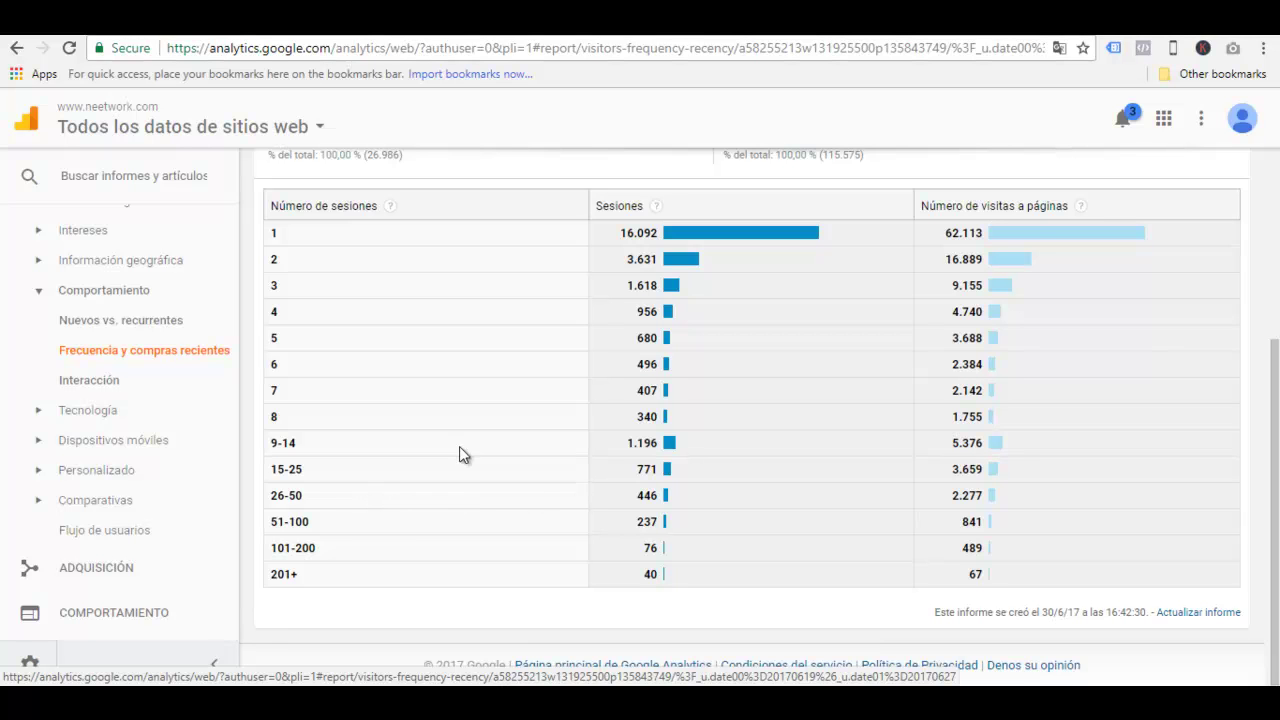
pyautogui.click(122, 383)
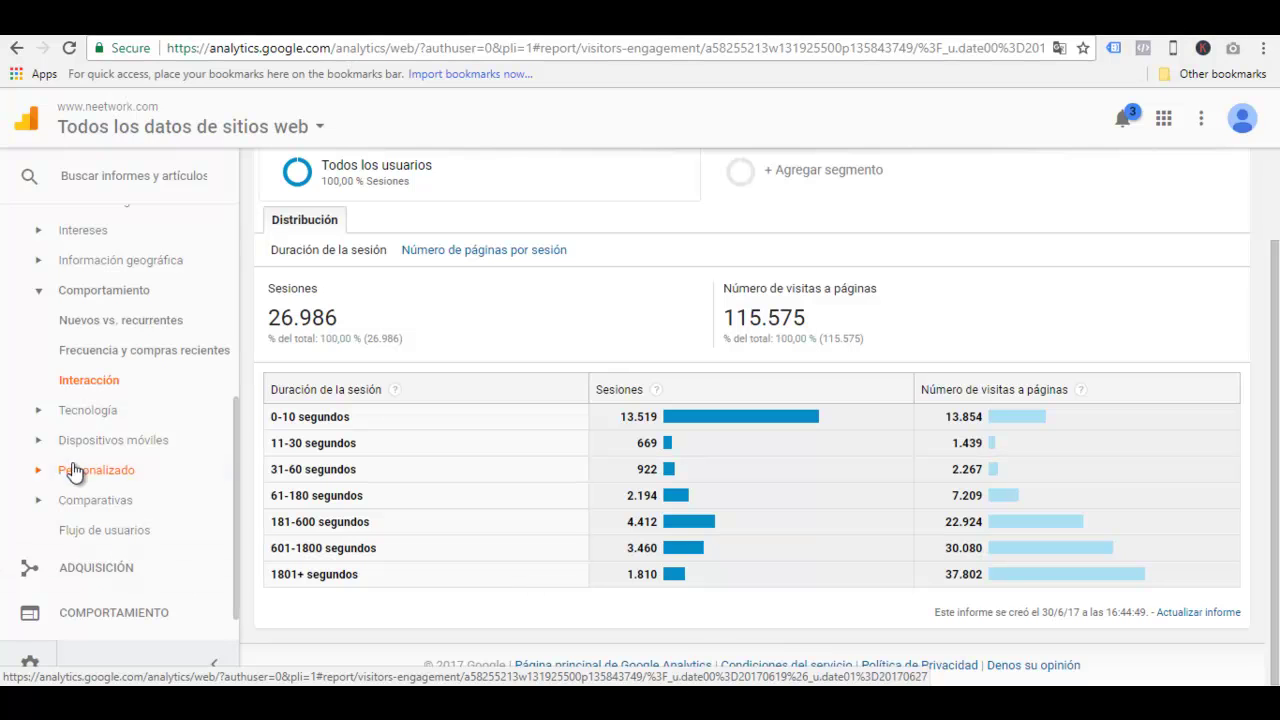
# Expand Tecnología and open the Navegador y SO report to view the figures by browser.
pyautogui.click(100, 405)
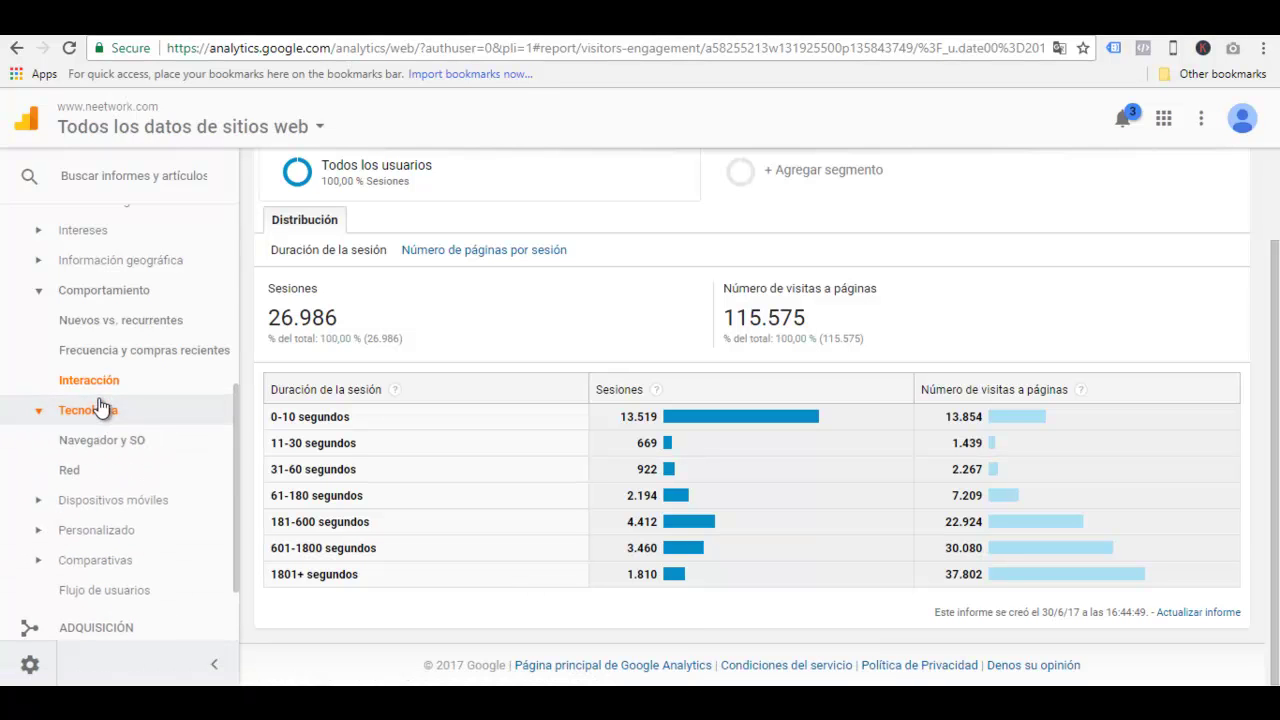
pyautogui.scroll(-1, 148, 415)
pyautogui.click(110, 347)
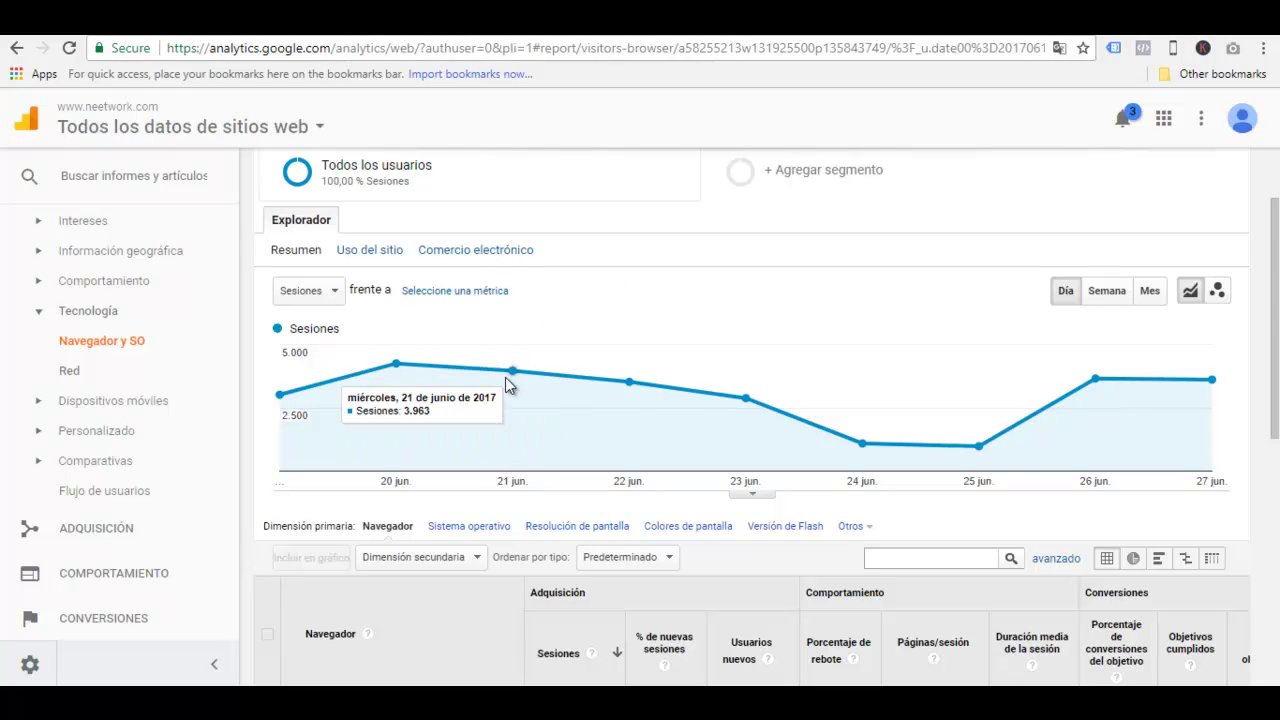
pyautogui.scroll(-5, 505, 380)
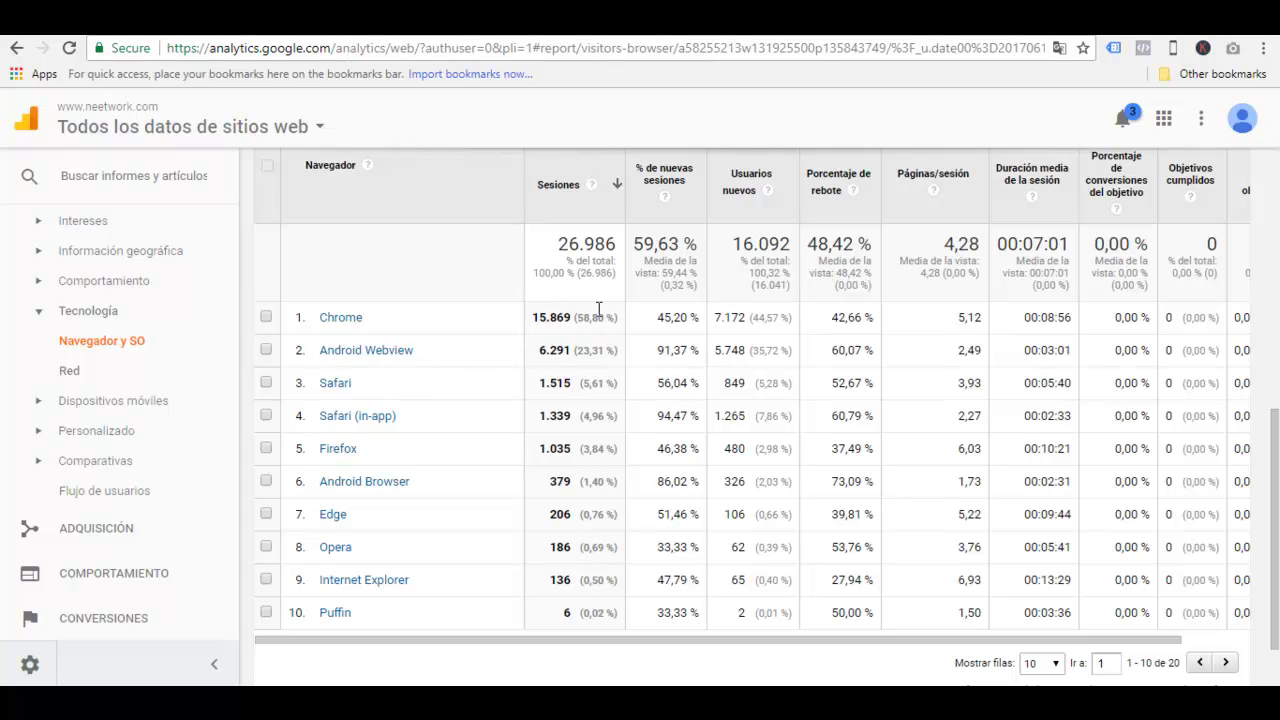
# Drill into Chrome to view its browser versions and return to the full Navegador y SO report.
pyautogui.click(350, 319)
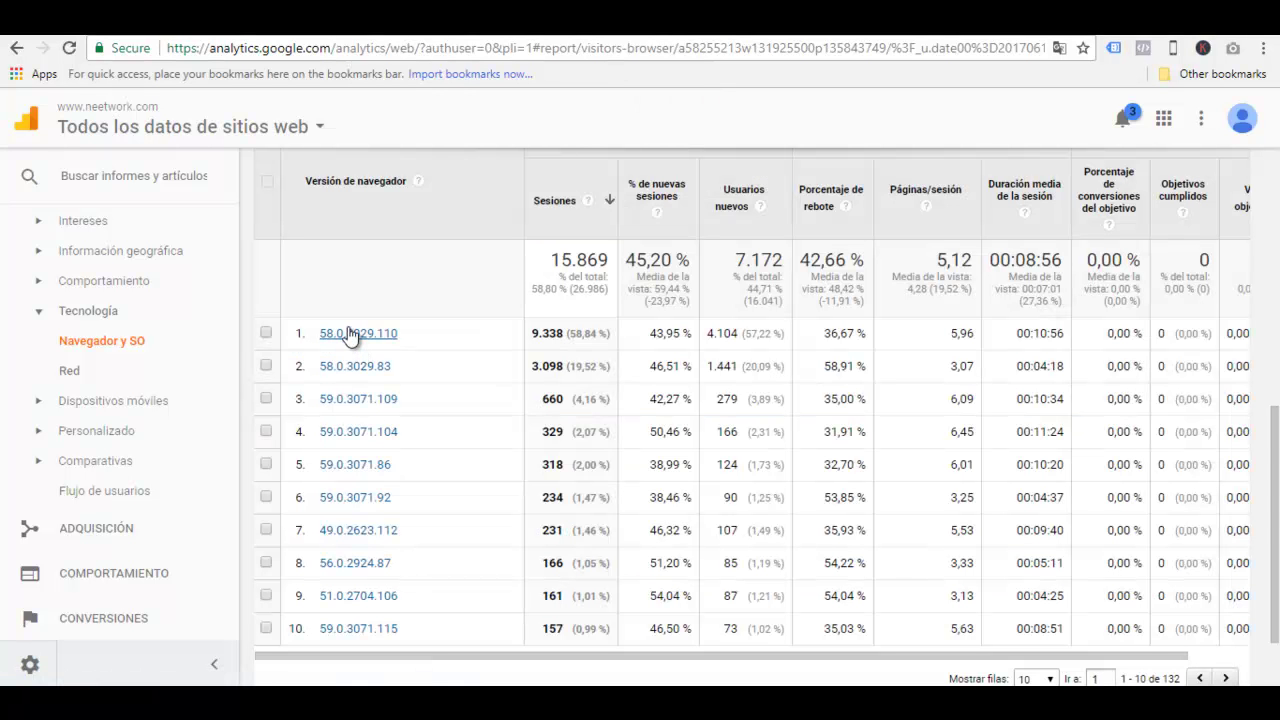
pyautogui.click(92, 346)
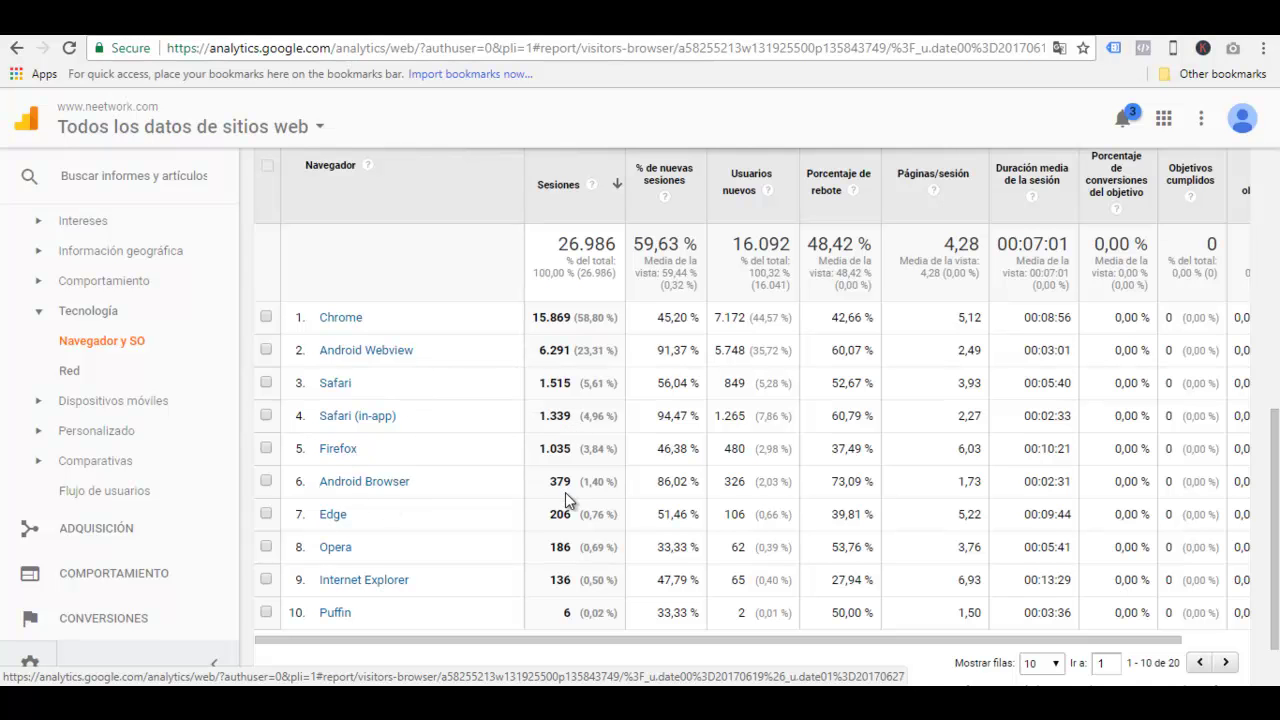
# Examine the browser table, comparing sessions and behaviour metrics for each browser listed.
pyautogui.scroll(-1, 563, 493)
pyautogui.scroll(2, 563, 493)
pyautogui.scroll(-2, 563, 493)
pyautogui.scroll(2, 563, 493)
pyautogui.scroll(-1, 563, 493)
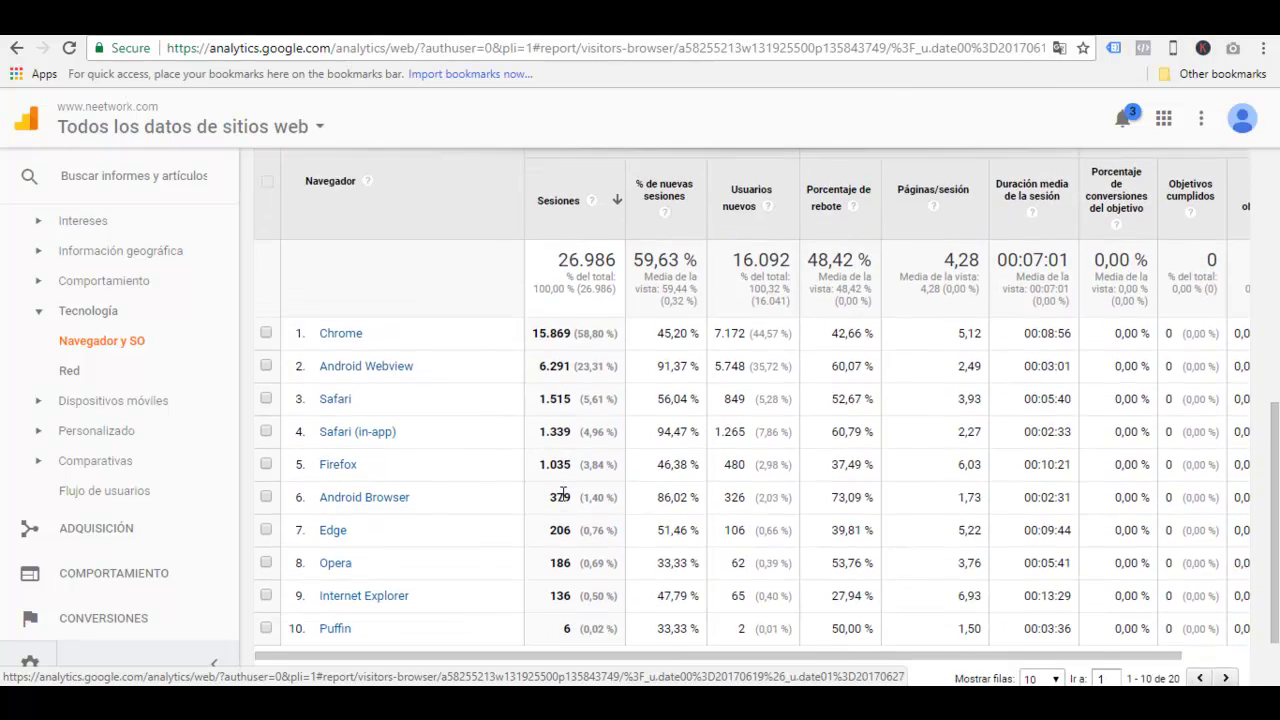
pyautogui.scroll(-1, 563, 493)
pyautogui.scroll(1, 563, 493)
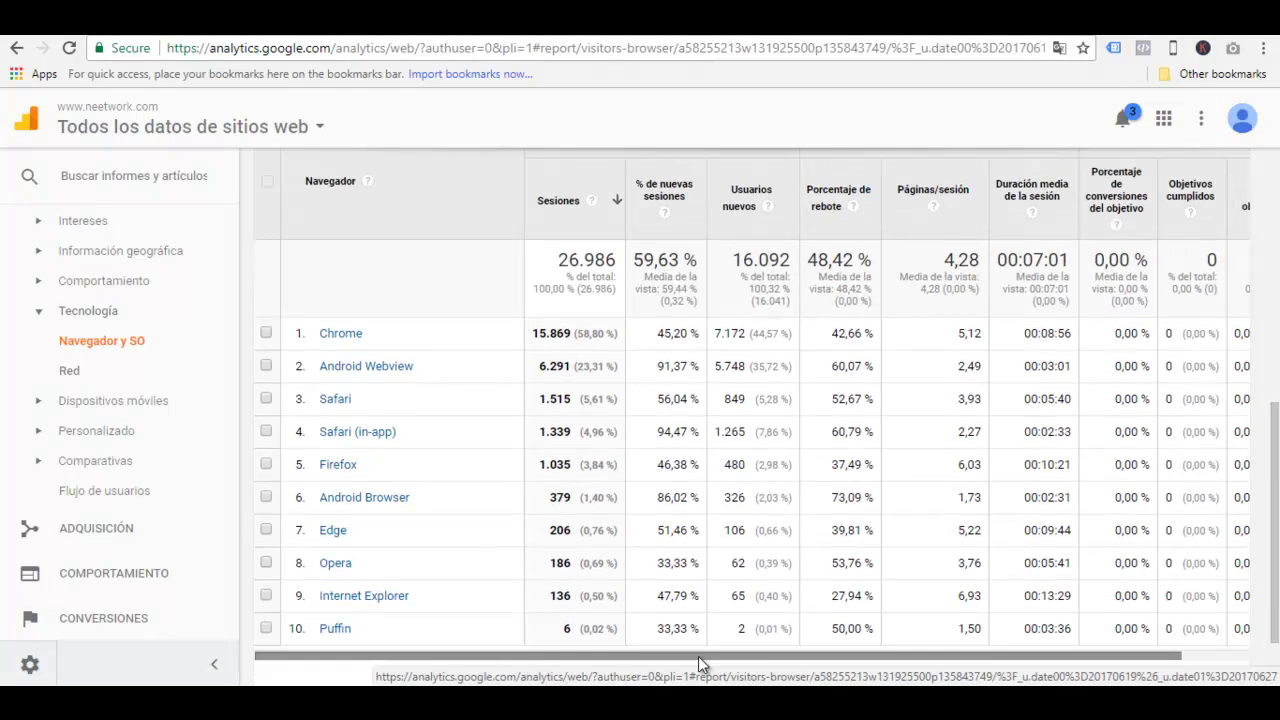
pyautogui.moveTo(786, 661); pyautogui.dragTo(615, 657)
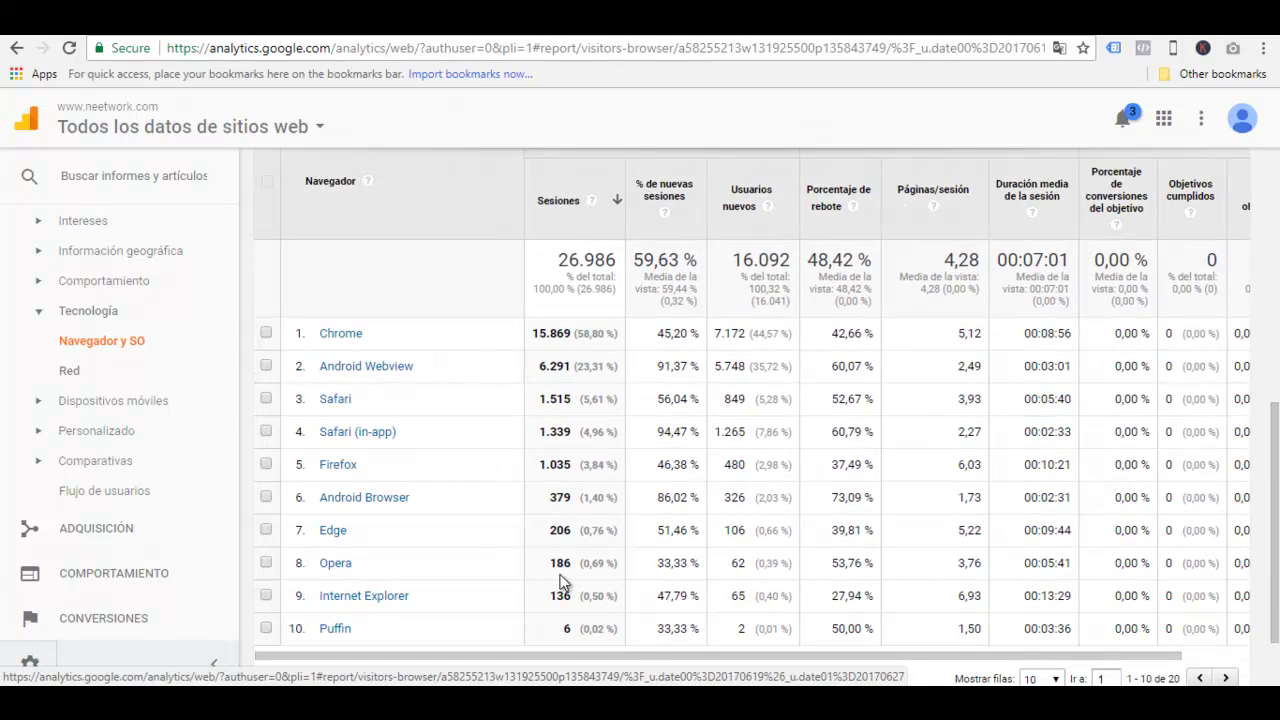
# Switch the primary dimension to Sistema operativo and examine the sessions and behaviour metrics for each operating system.
pyautogui.scroll(1, 320, 362)
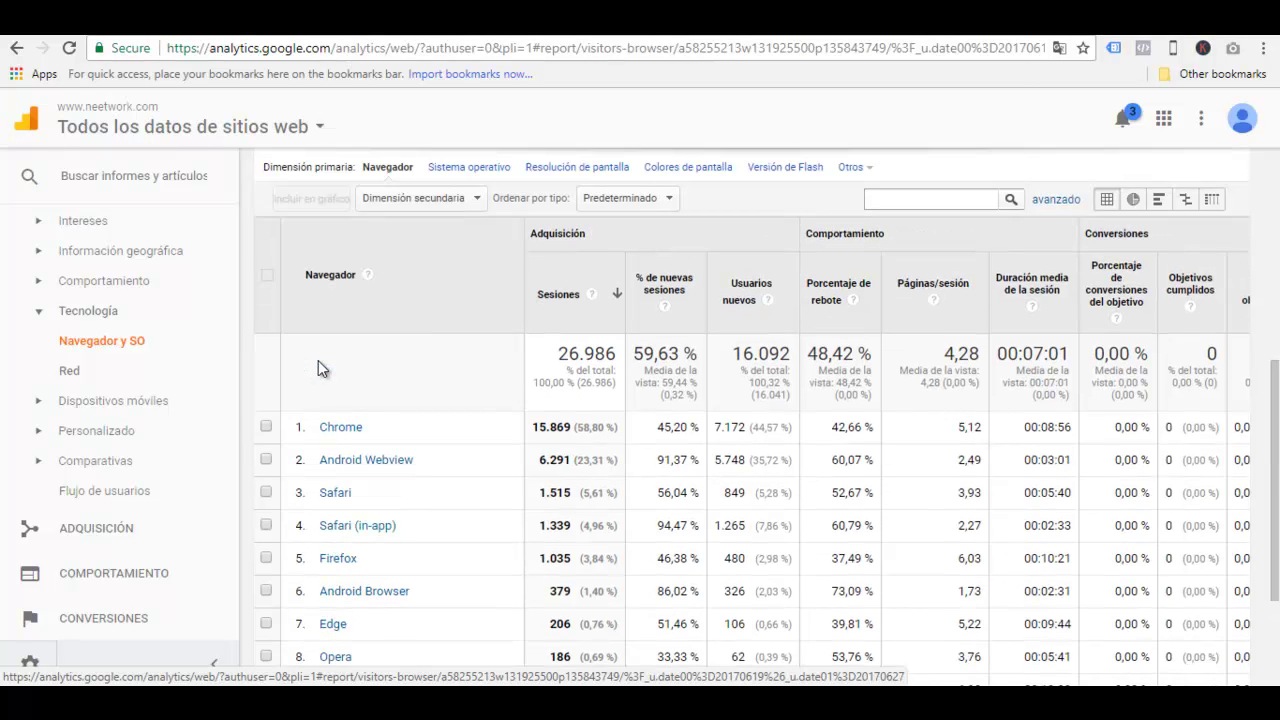
pyautogui.scroll(2, 369, 358)
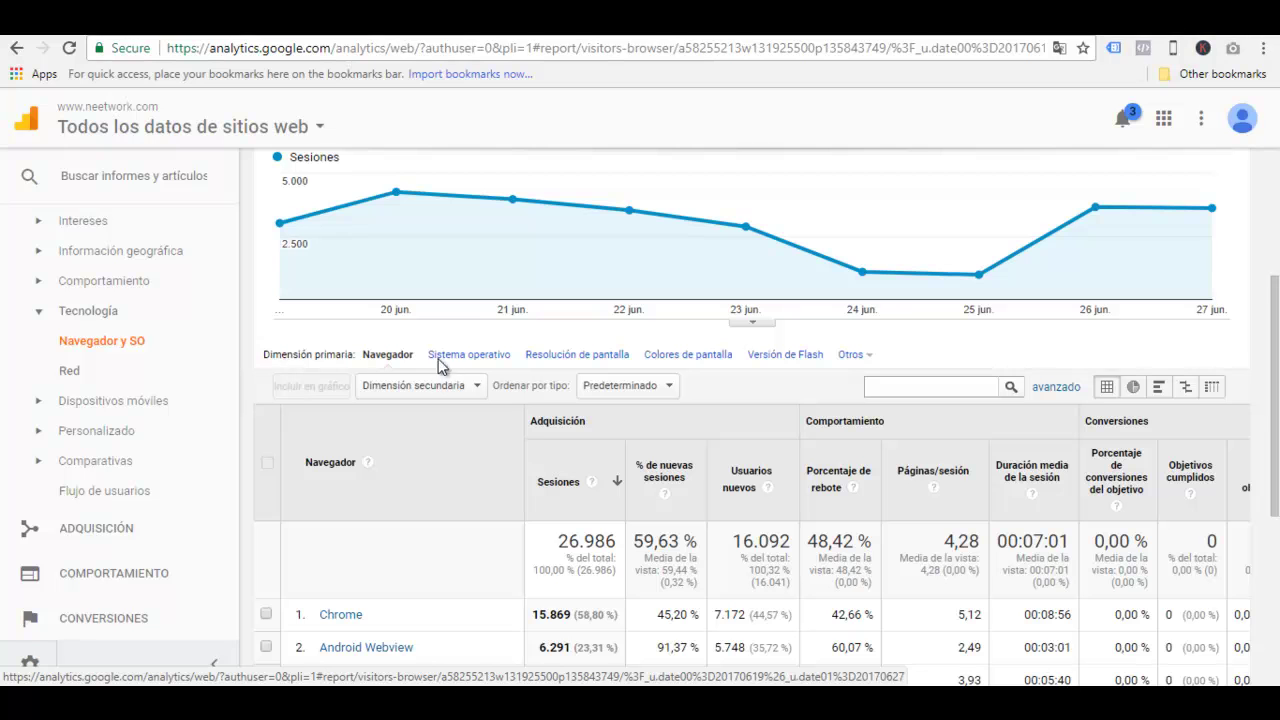
pyautogui.click(476, 356)
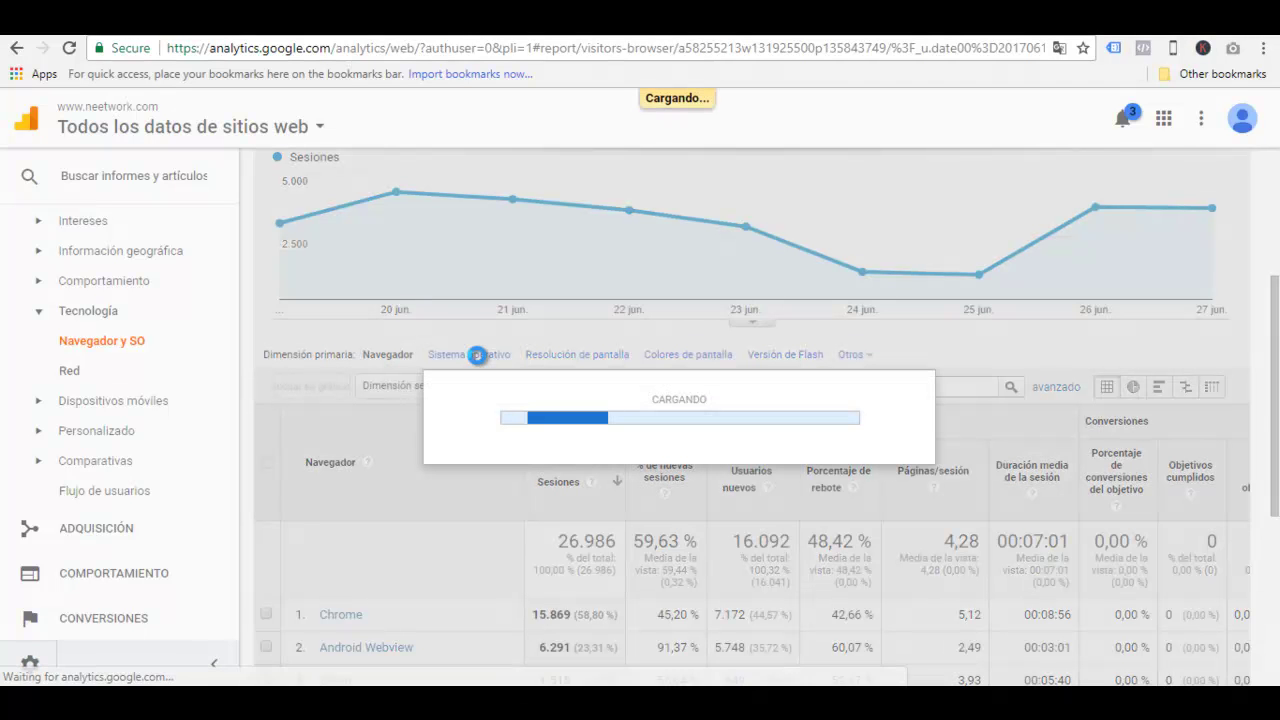
pyautogui.scroll(-3, 477, 355)
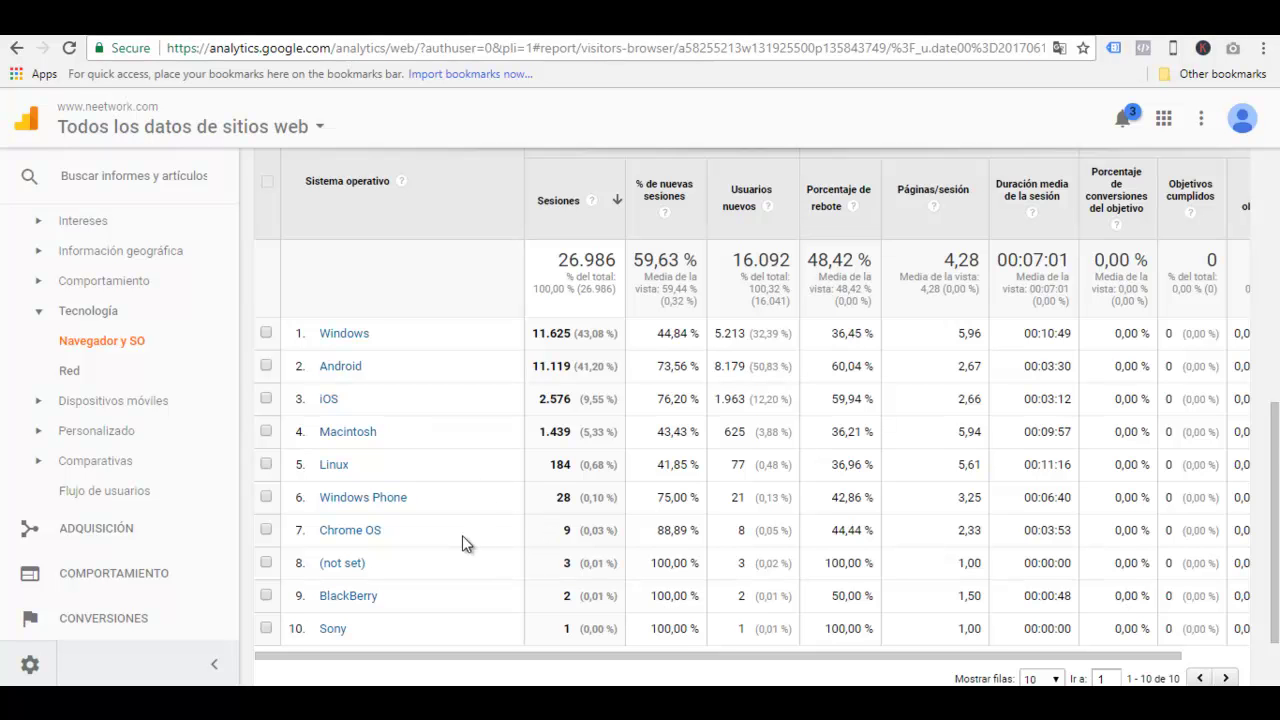
pyautogui.scroll(-1, 460, 540)
pyautogui.scroll(1, 460, 540)
pyautogui.scroll(1, 569, 482)
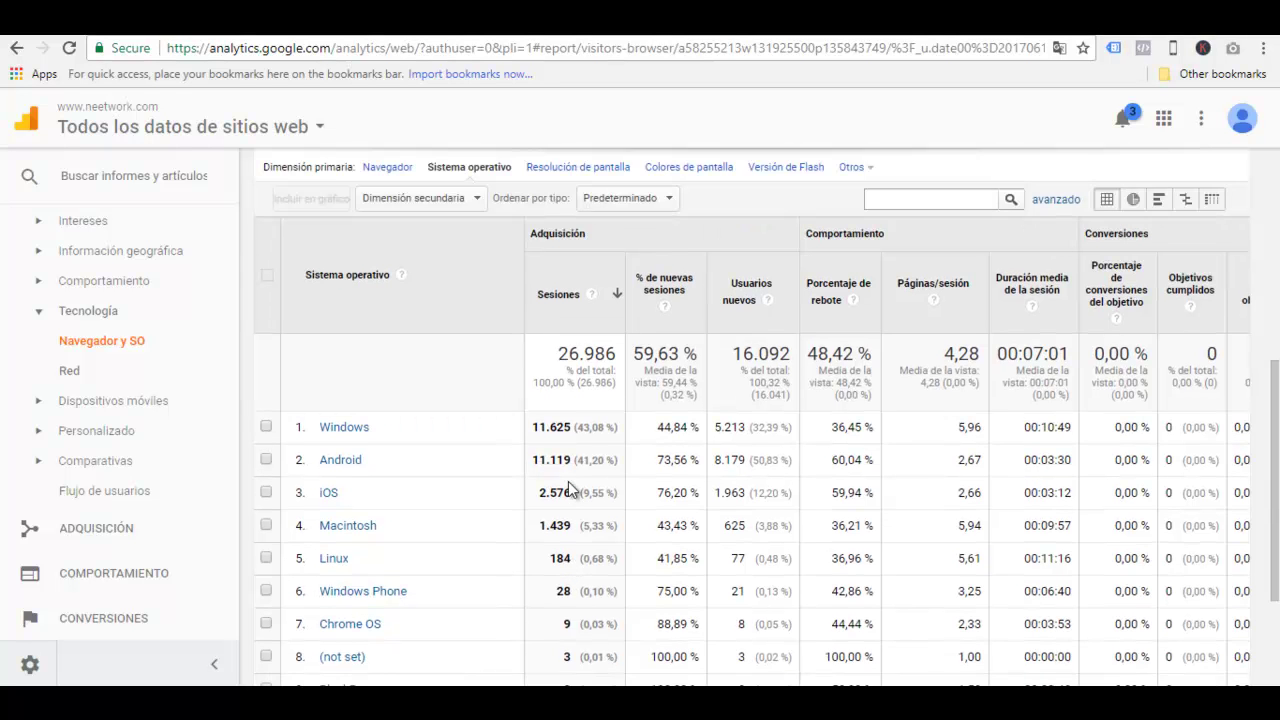
pyautogui.scroll(-1, 568, 481)
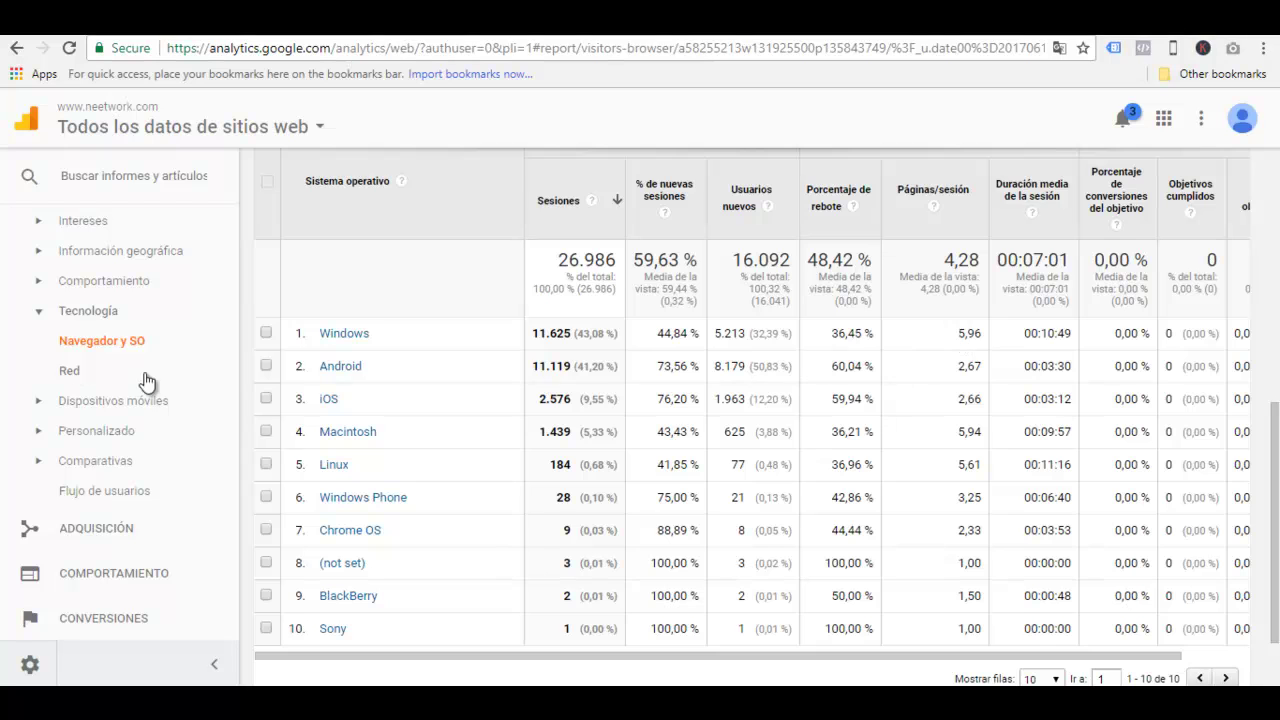
# Switch the Navegador y SO report's primary dimension to Resolución de pantalla and compare sessions and behaviour metrics across screen resolutions.
pyautogui.scroll(2, 712, 408)
pyautogui.scroll(1, 712, 408)
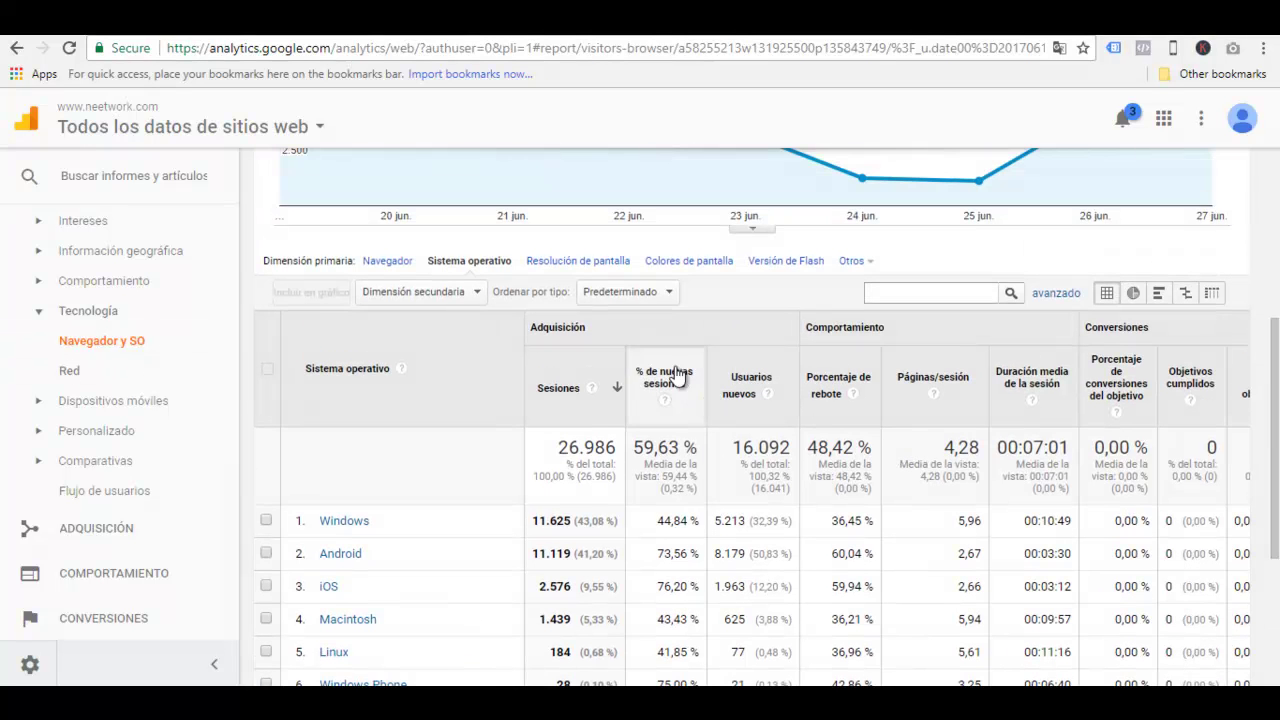
pyautogui.click(565, 268)
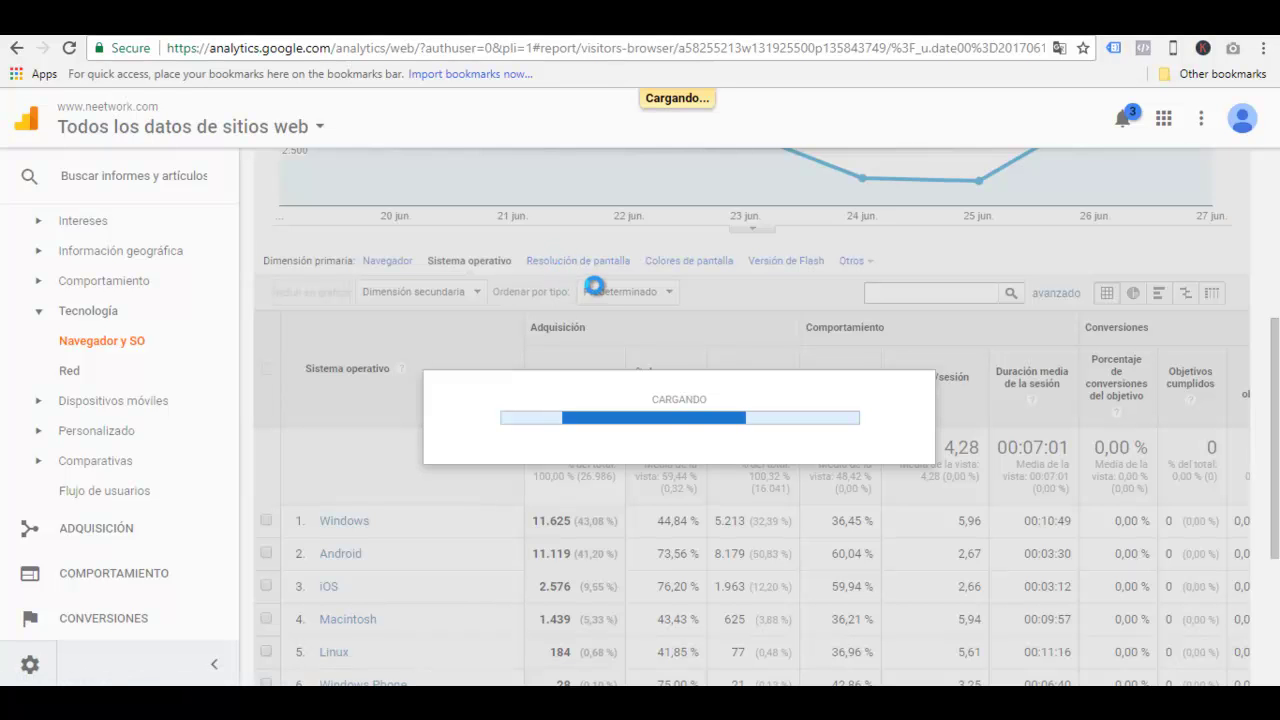
pyautogui.scroll(-3, 588, 322)
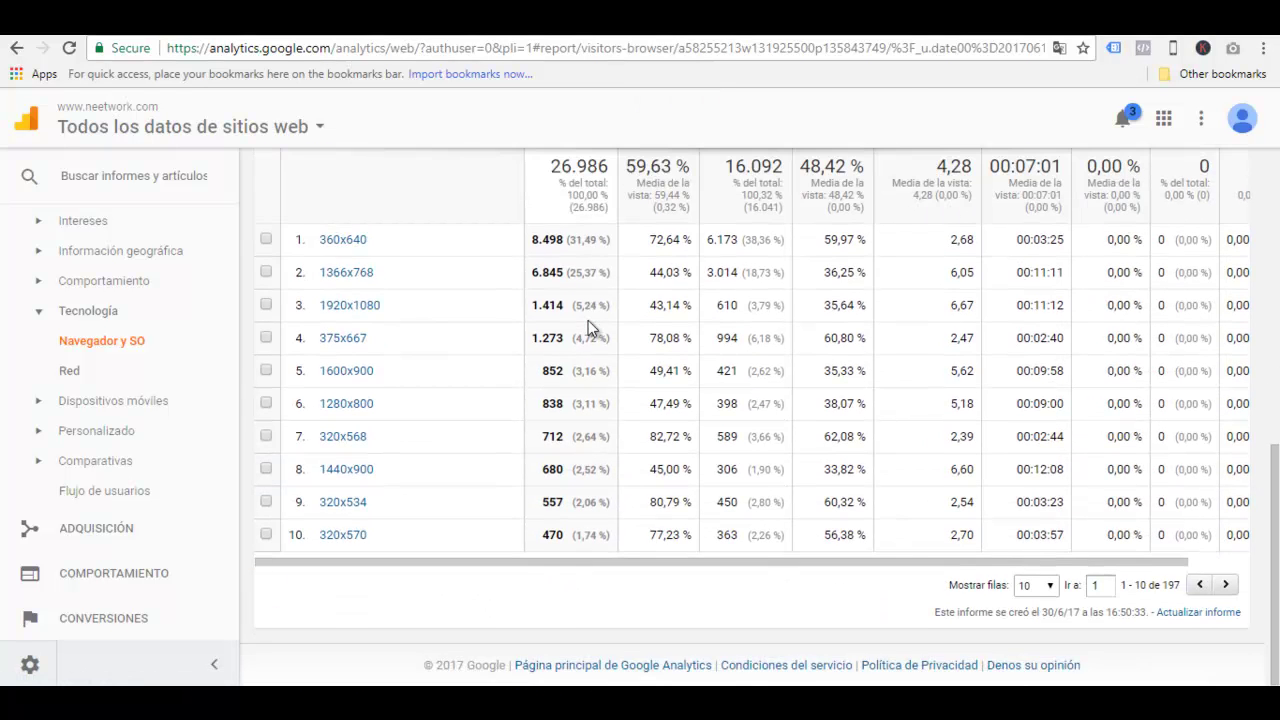
pyautogui.scroll(1, 588, 320)
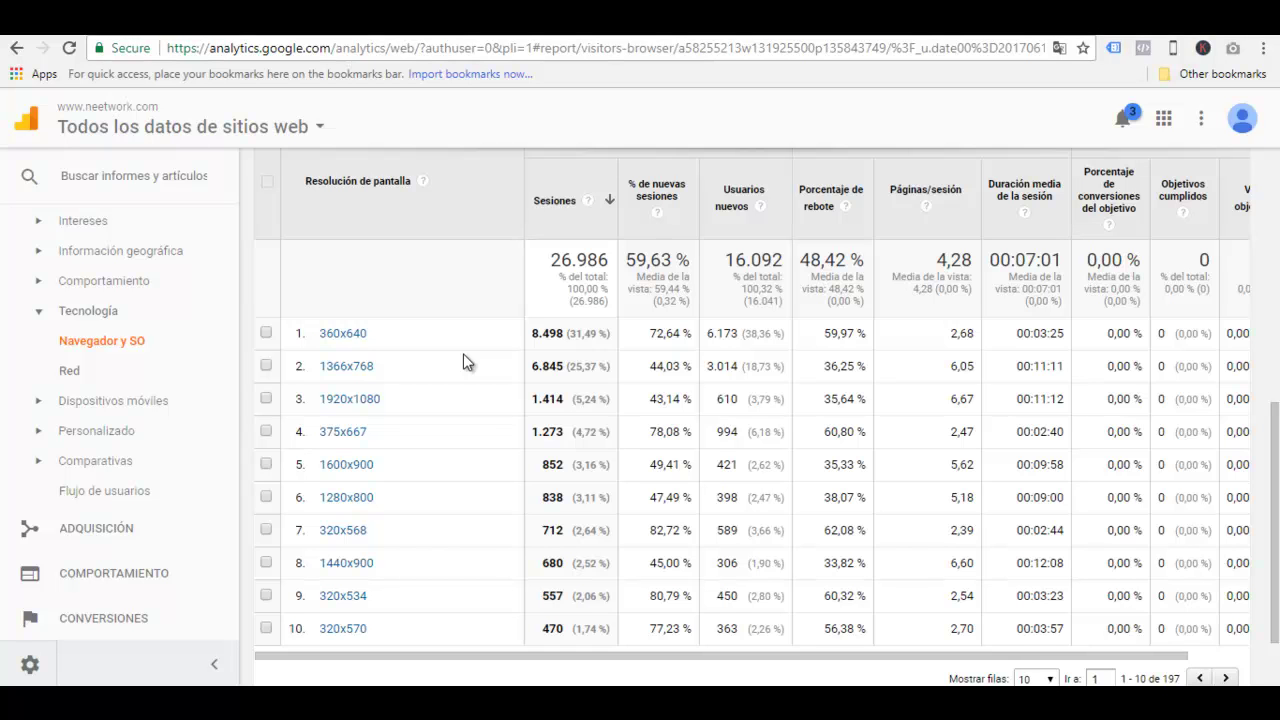
pyautogui.scroll(-2, 463, 353)
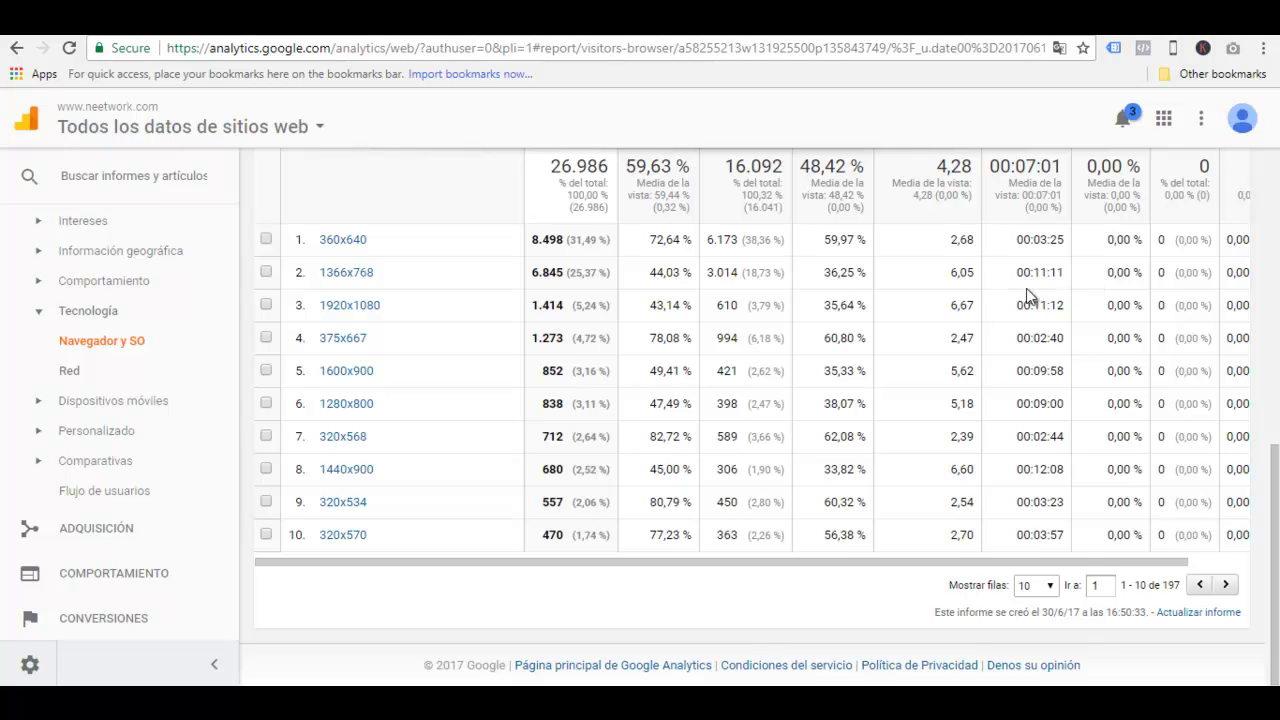
pyautogui.scroll(1, 1016, 273)
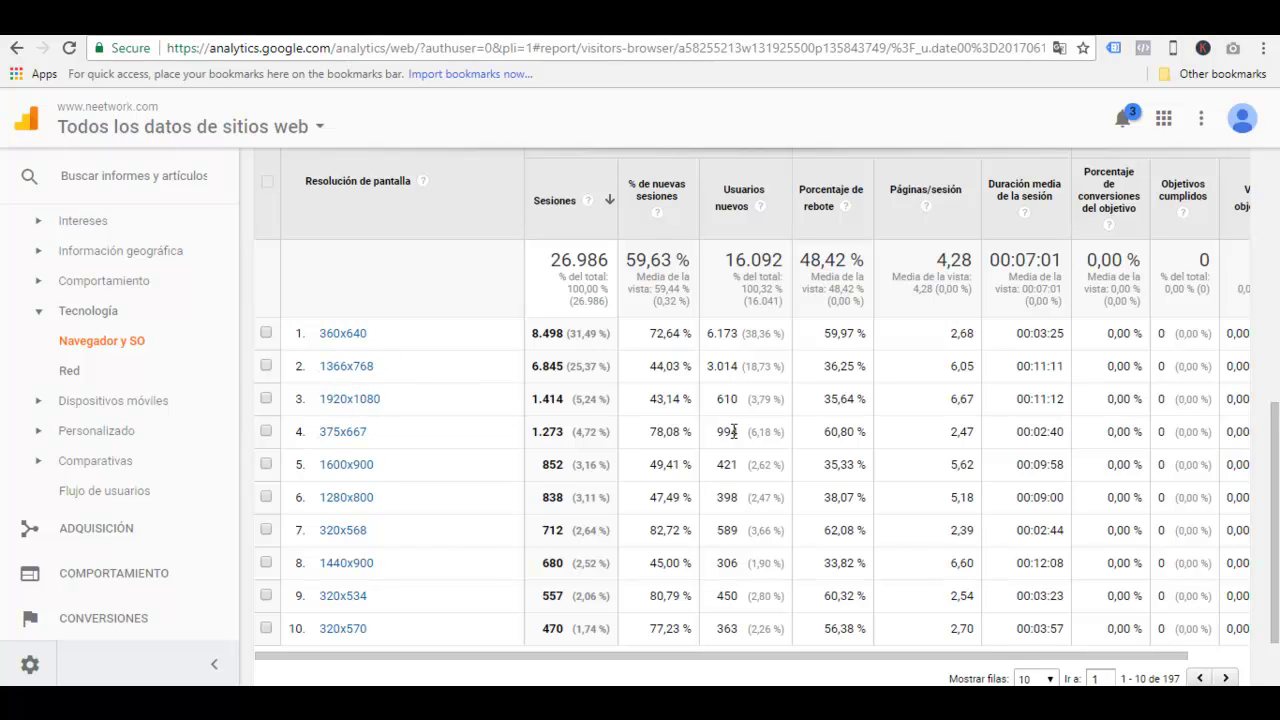
# Open the Red report under Tecnología and examine the sessions and behaviour metrics for each service provider.
pyautogui.click(76, 371)
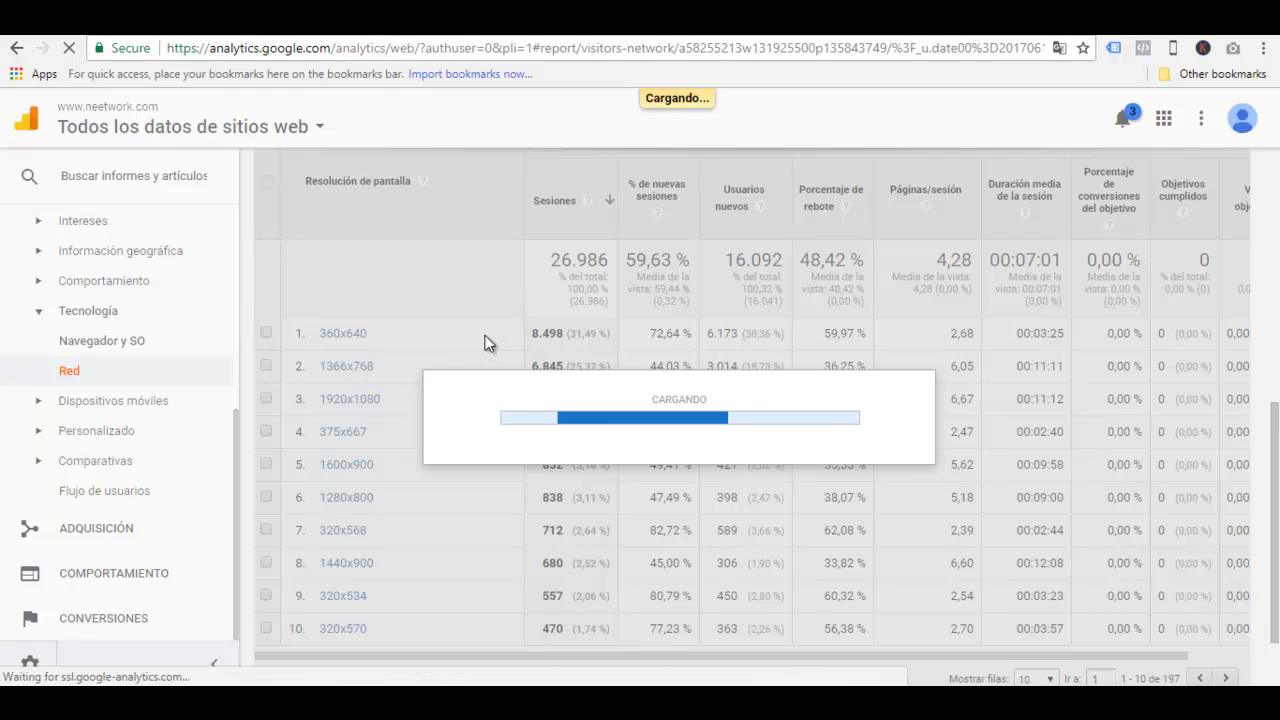
pyautogui.scroll(1, 480, 340)
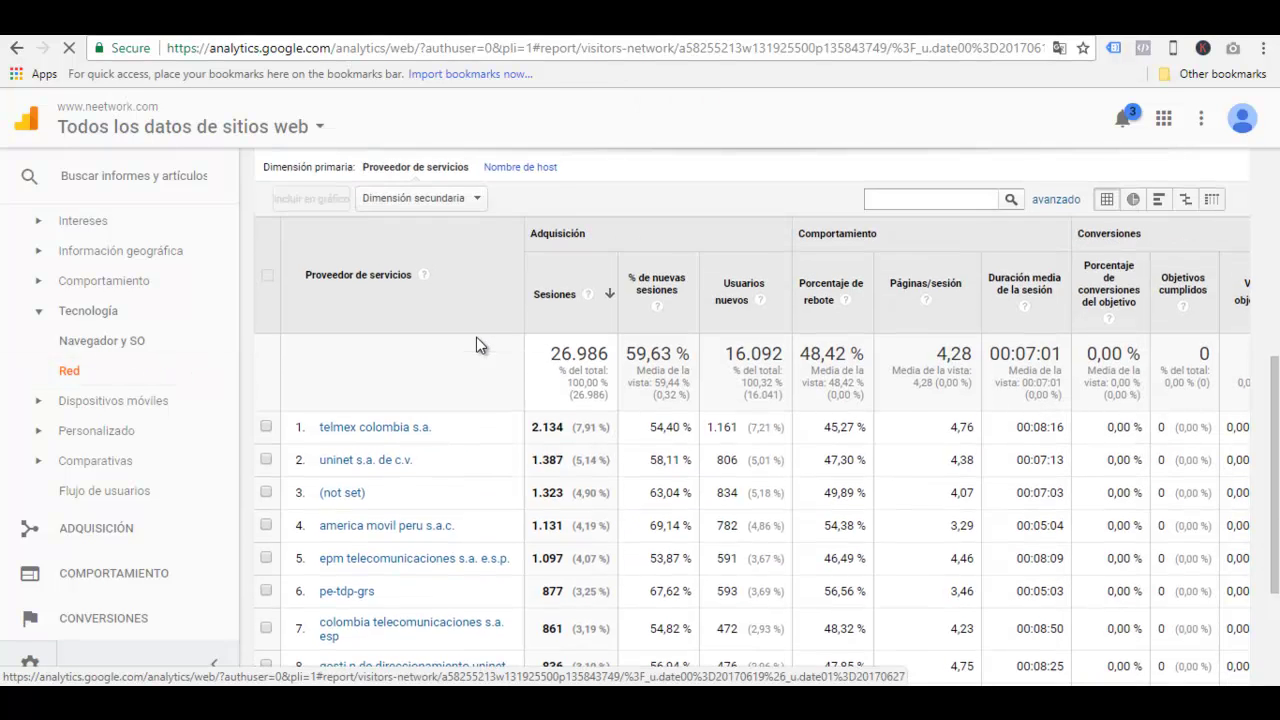
pyautogui.scroll(2, 476, 344)
pyautogui.scroll(-4, 476, 344)
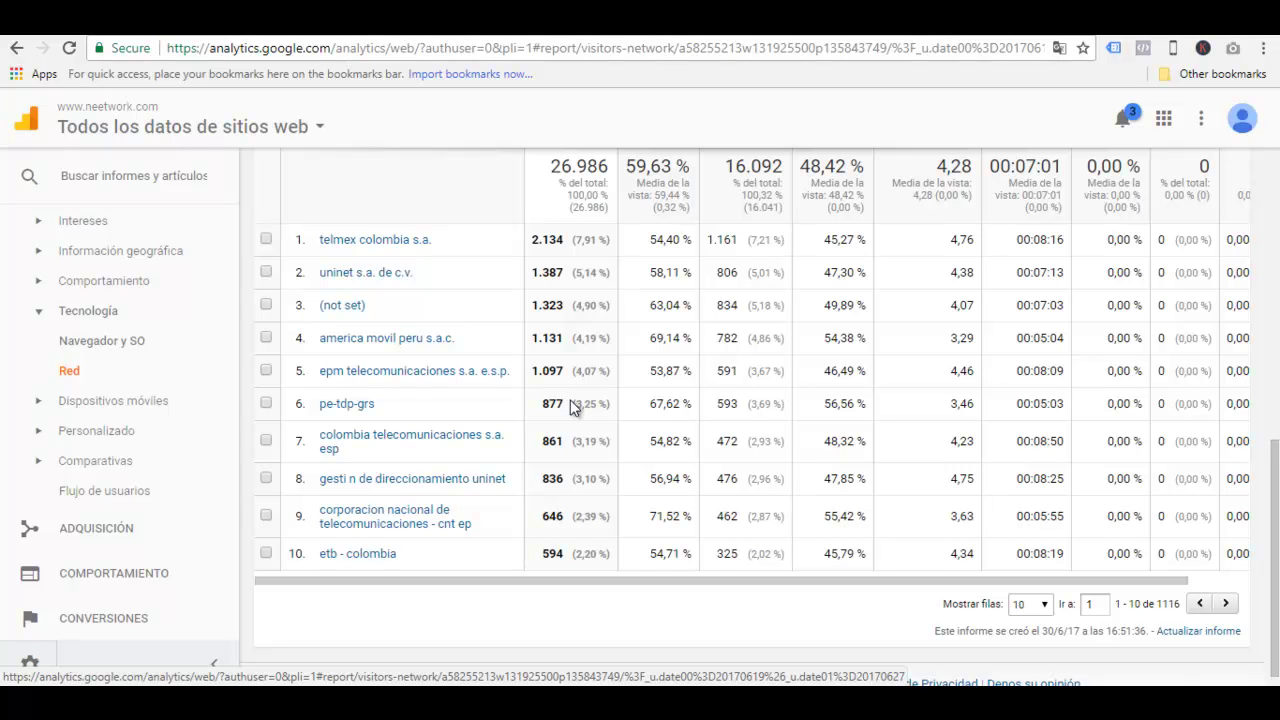
pyautogui.scroll(1, 573, 405)
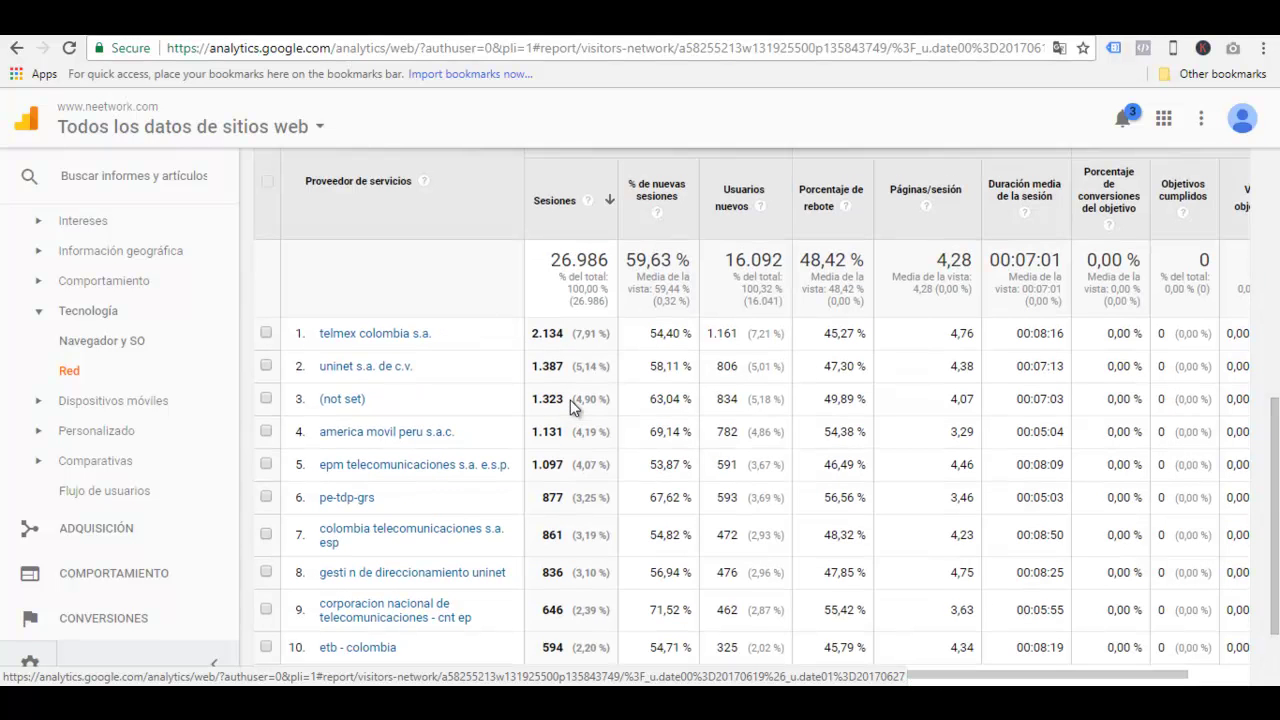
# View the Red report by Nombre de host, then return its primary dimension to Proveedor de servicios.
pyautogui.scroll(2, 570, 399)
pyautogui.click(525, 261)
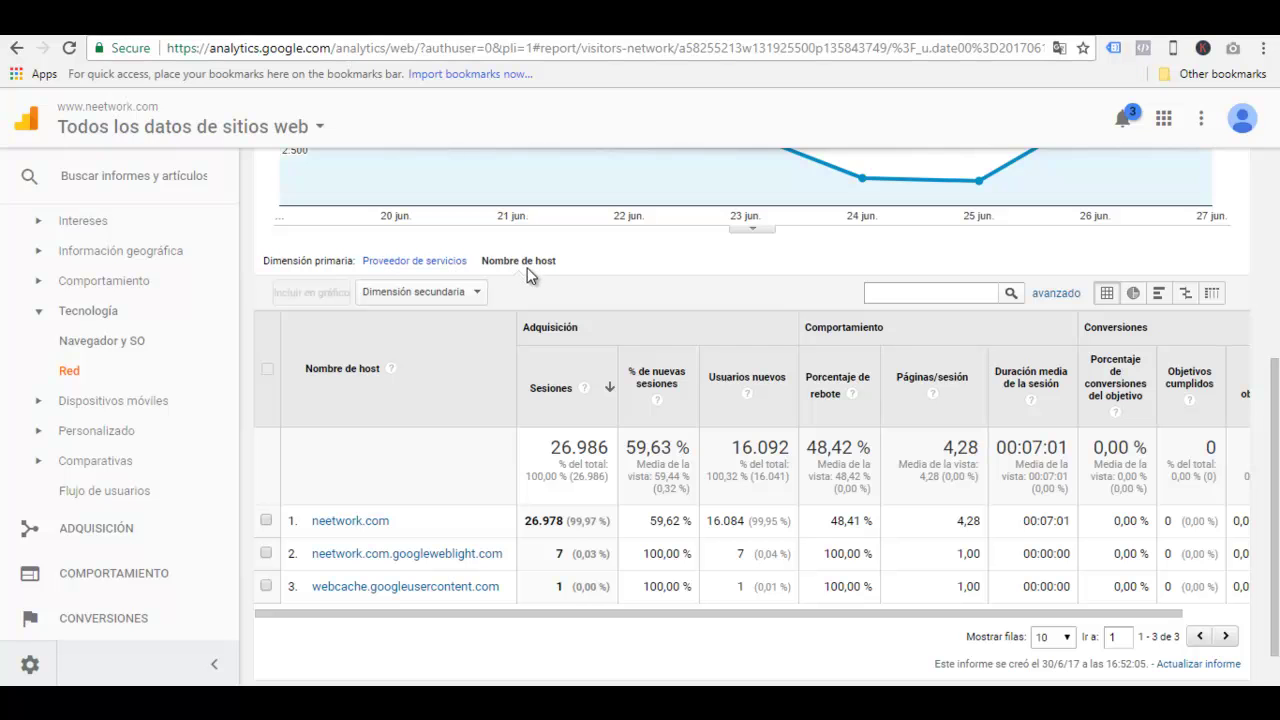
pyautogui.scroll(-1, 527, 267)
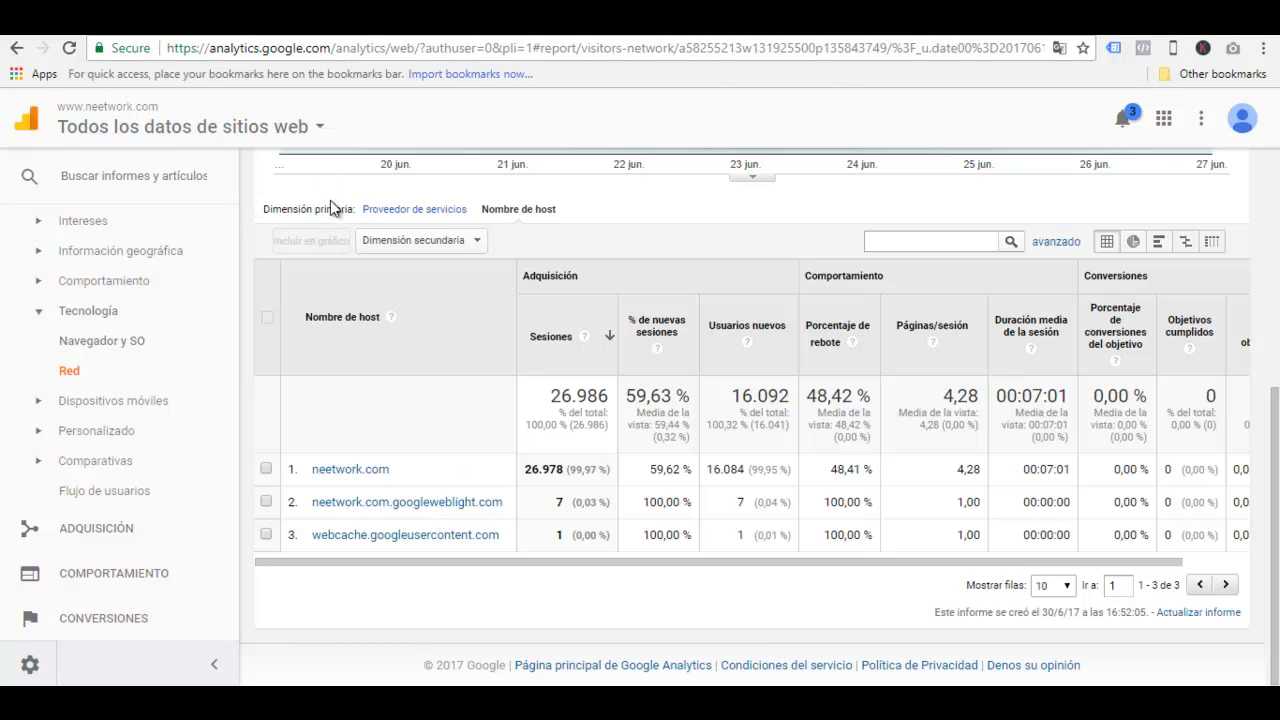
pyautogui.click(408, 209)
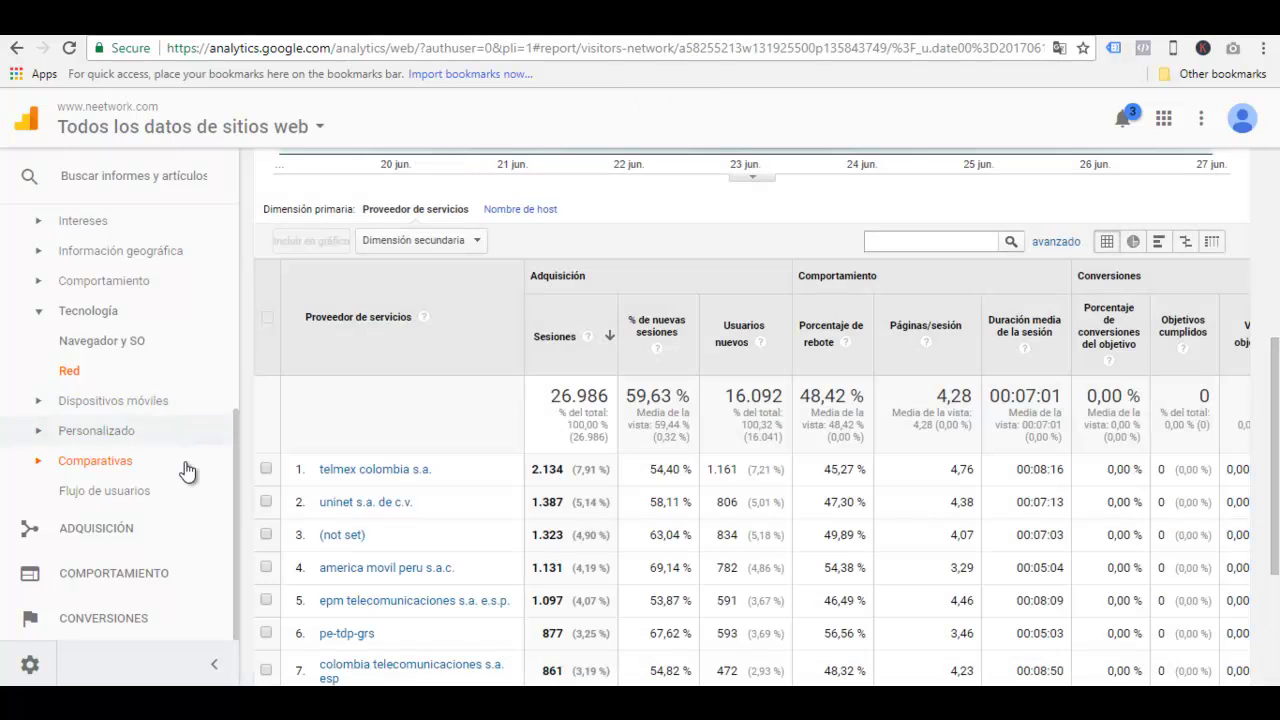
# Expand Dispositivos móviles, open its Visión general report and compare the metrics for mobile, desktop and tablet visitors.
pyautogui.click(140, 405)
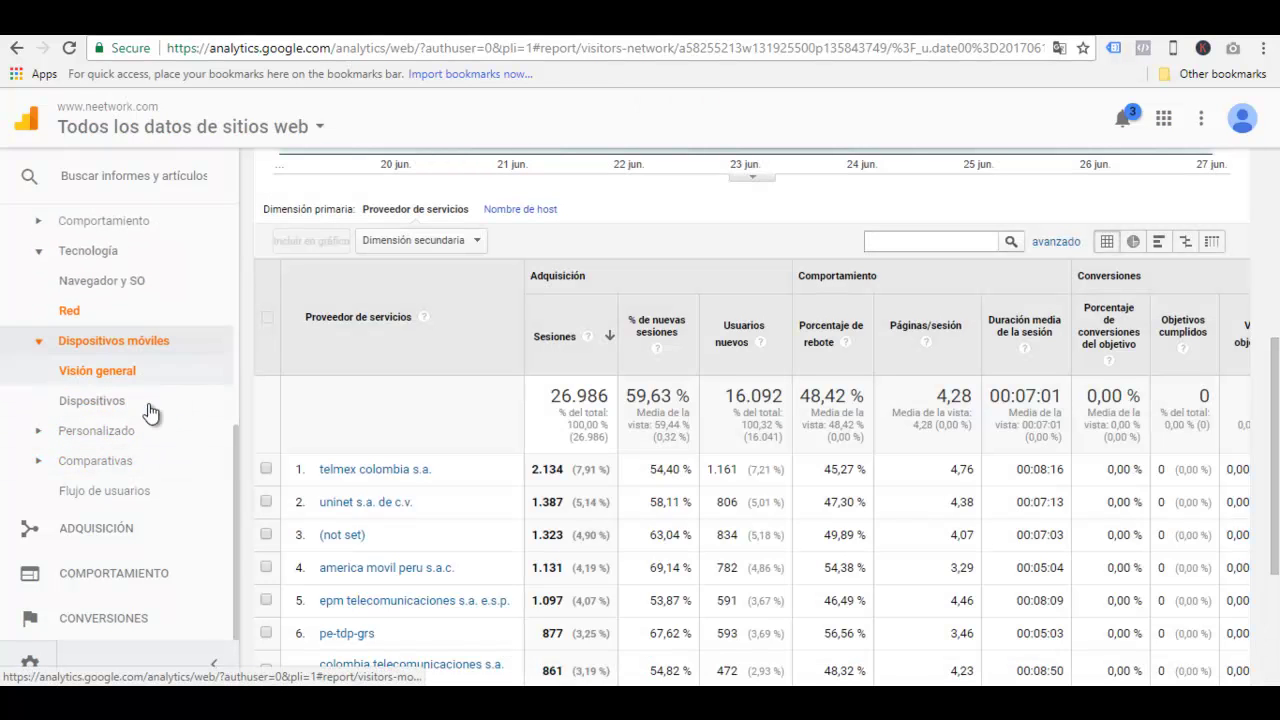
pyautogui.click(96, 375)
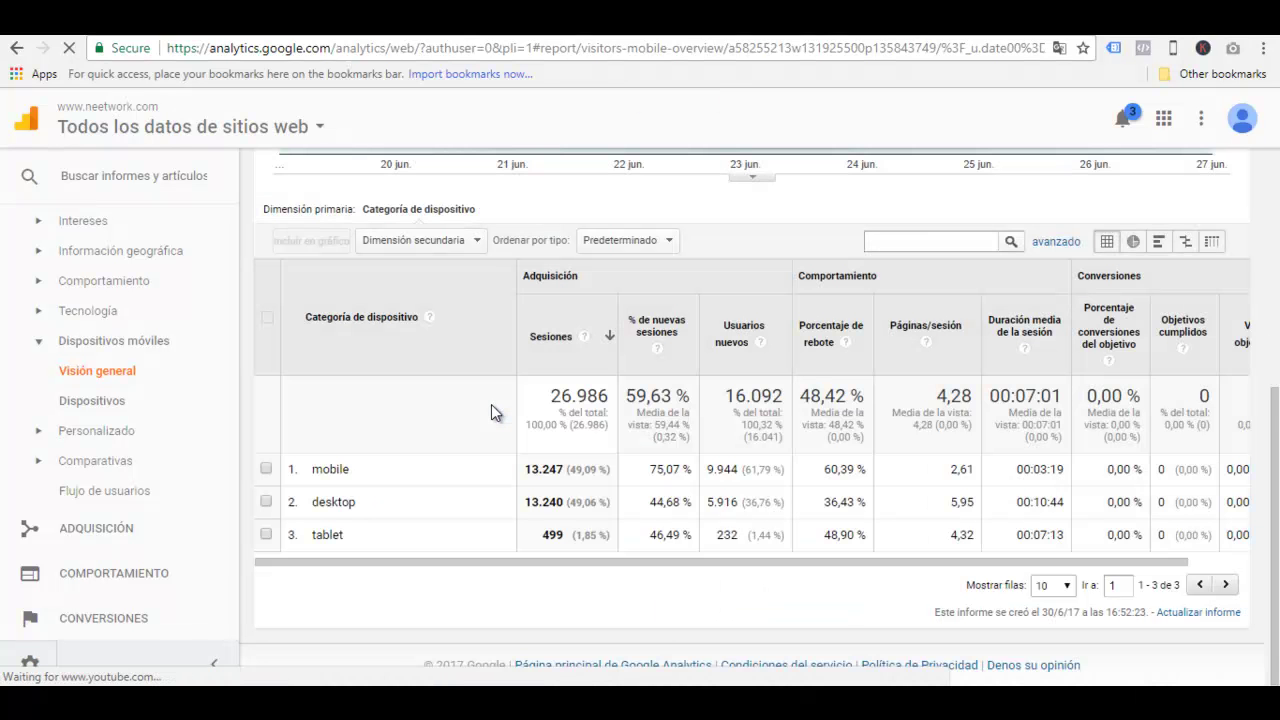
pyautogui.scroll(5, 491, 404)
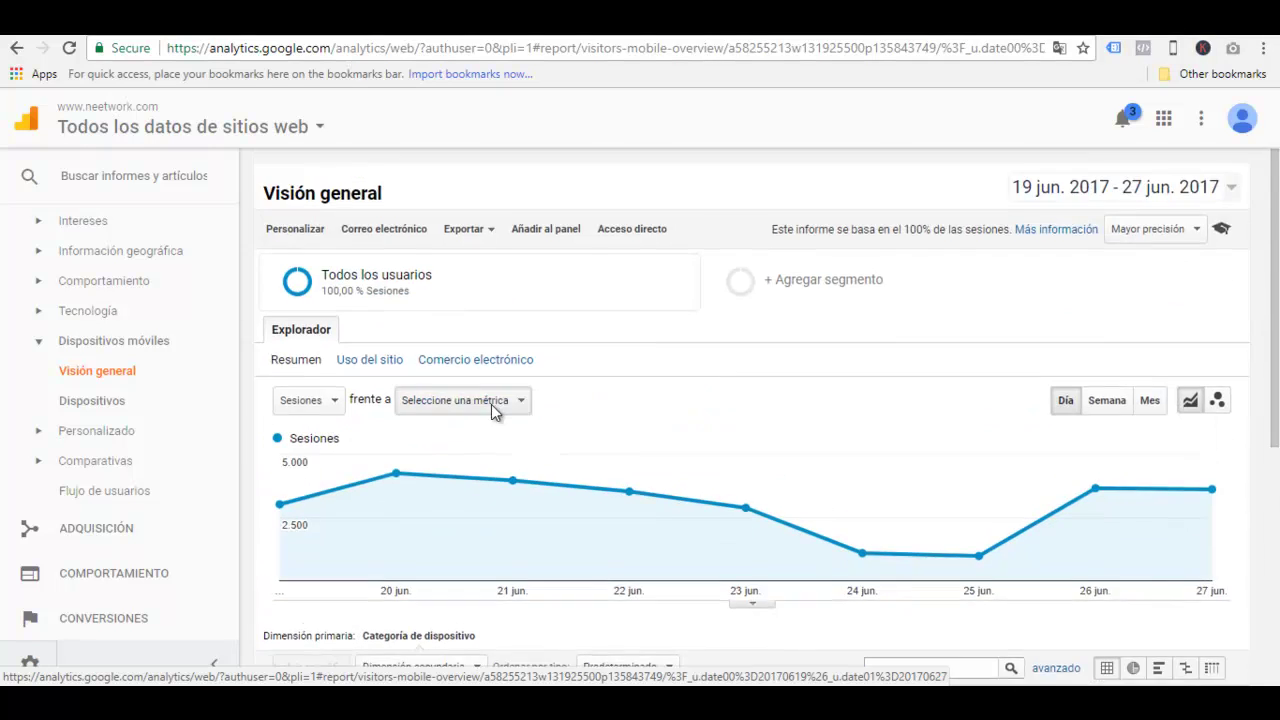
pyautogui.scroll(-3, 491, 404)
pyautogui.scroll(-2, 491, 410)
pyautogui.scroll(-1, 491, 404)
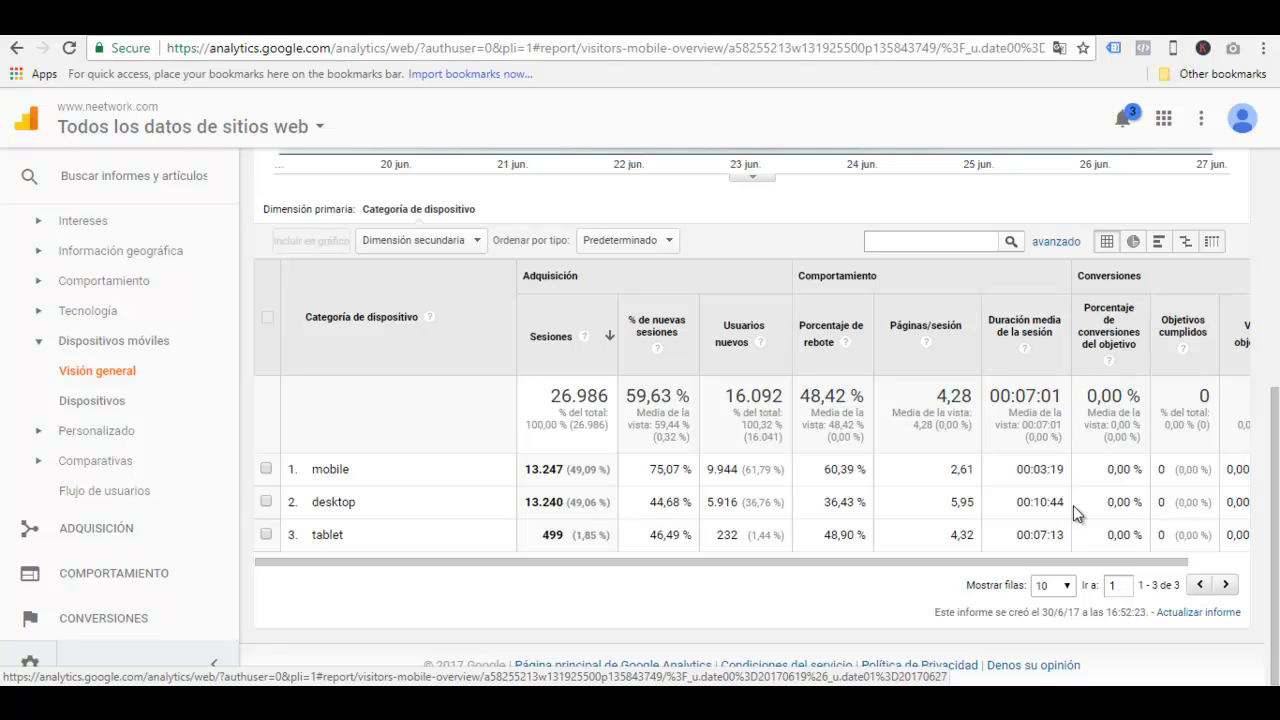
pyautogui.scroll(1, 889, 487)
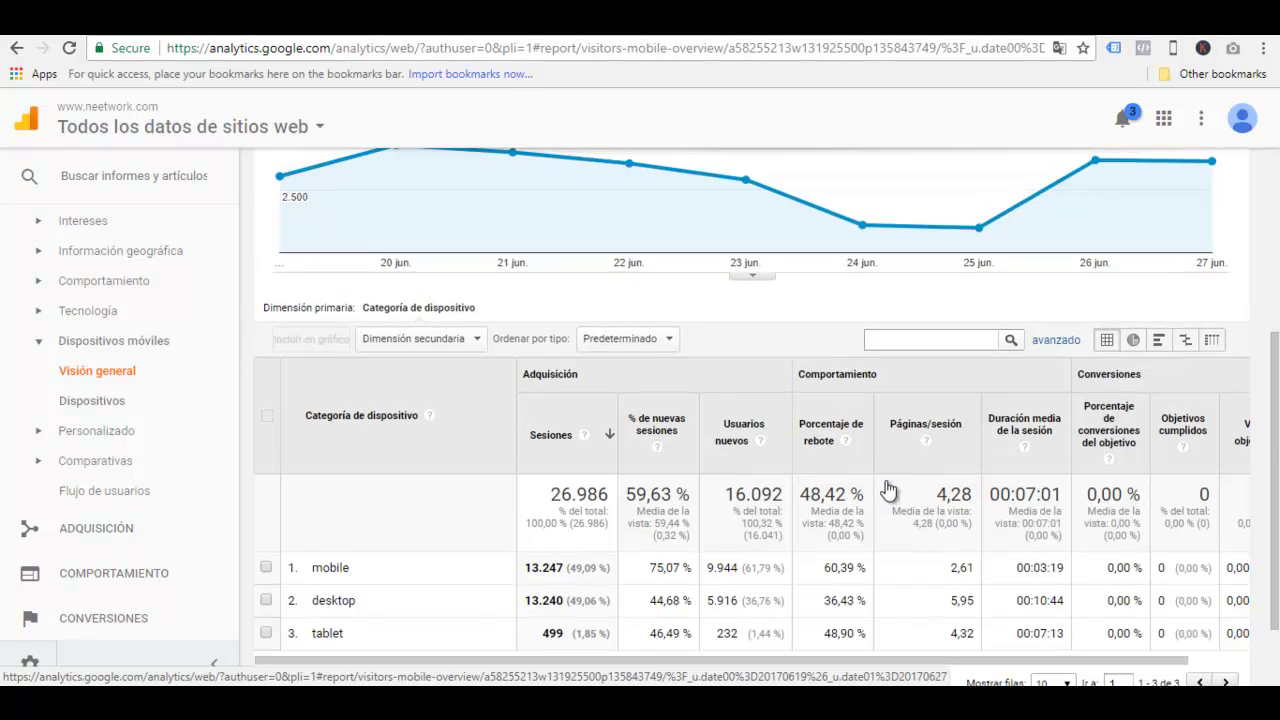
pyautogui.scroll(3, 887, 488)
pyautogui.scroll(-3, 883, 489)
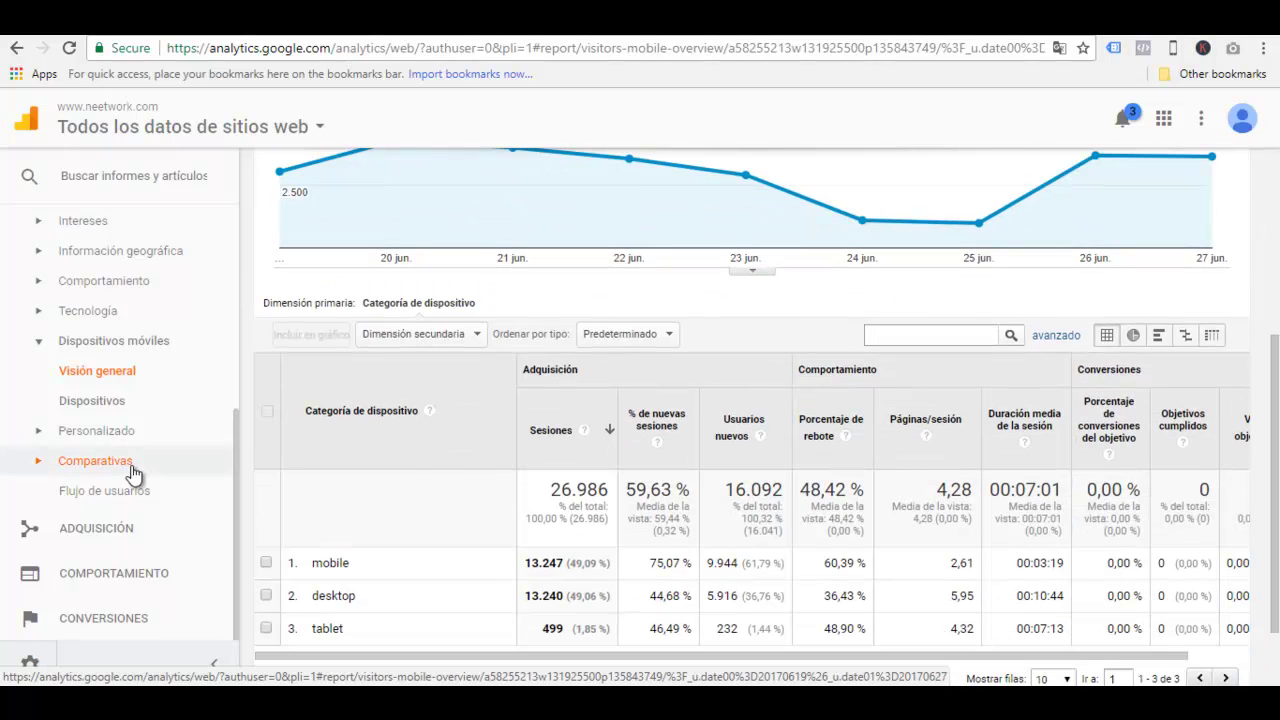
# Open the Dispositivos report under Dispositivos móviles and examine the sessions and behaviour metrics for each device model.
pyautogui.click(98, 404)
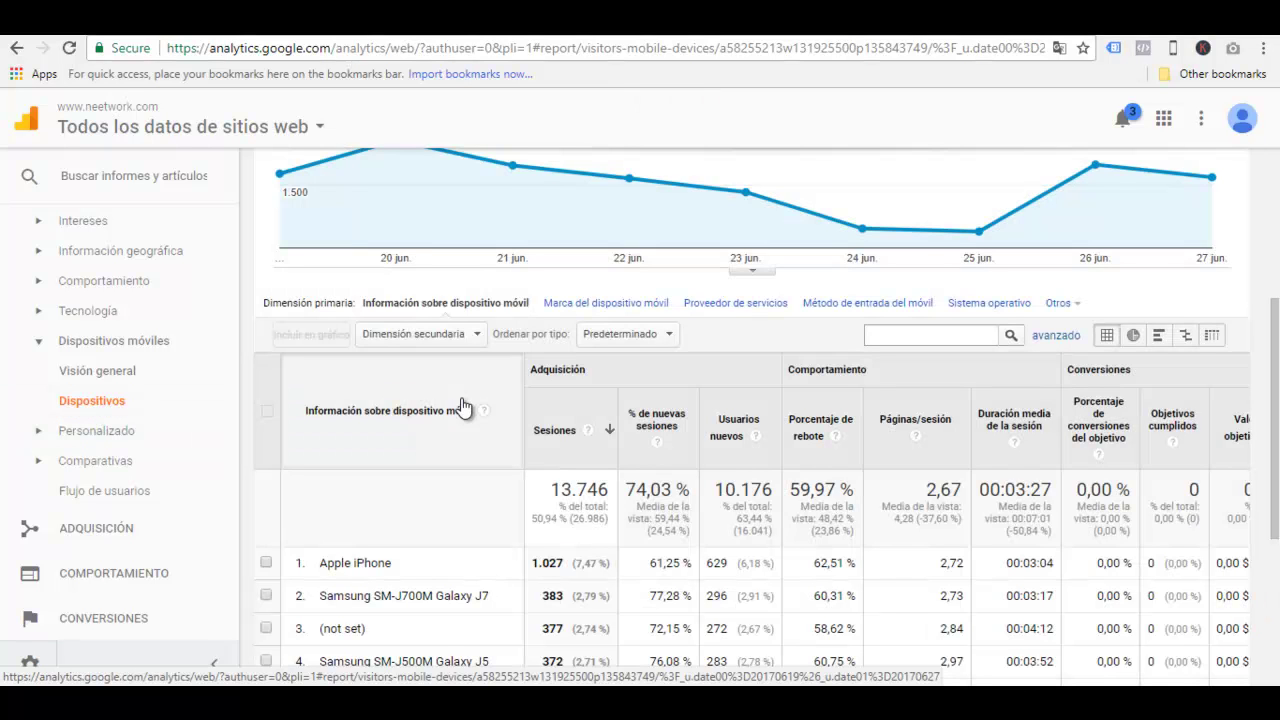
pyautogui.scroll(-3, 463, 405)
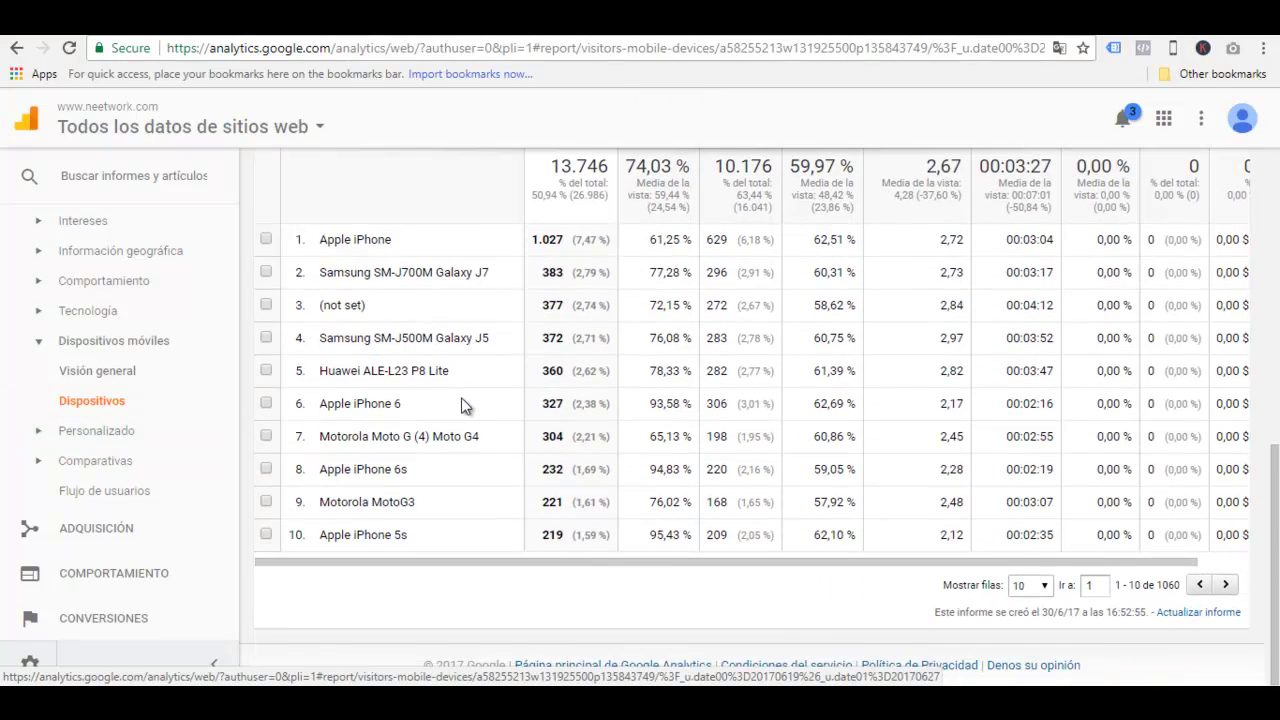
pyautogui.scroll(1, 463, 405)
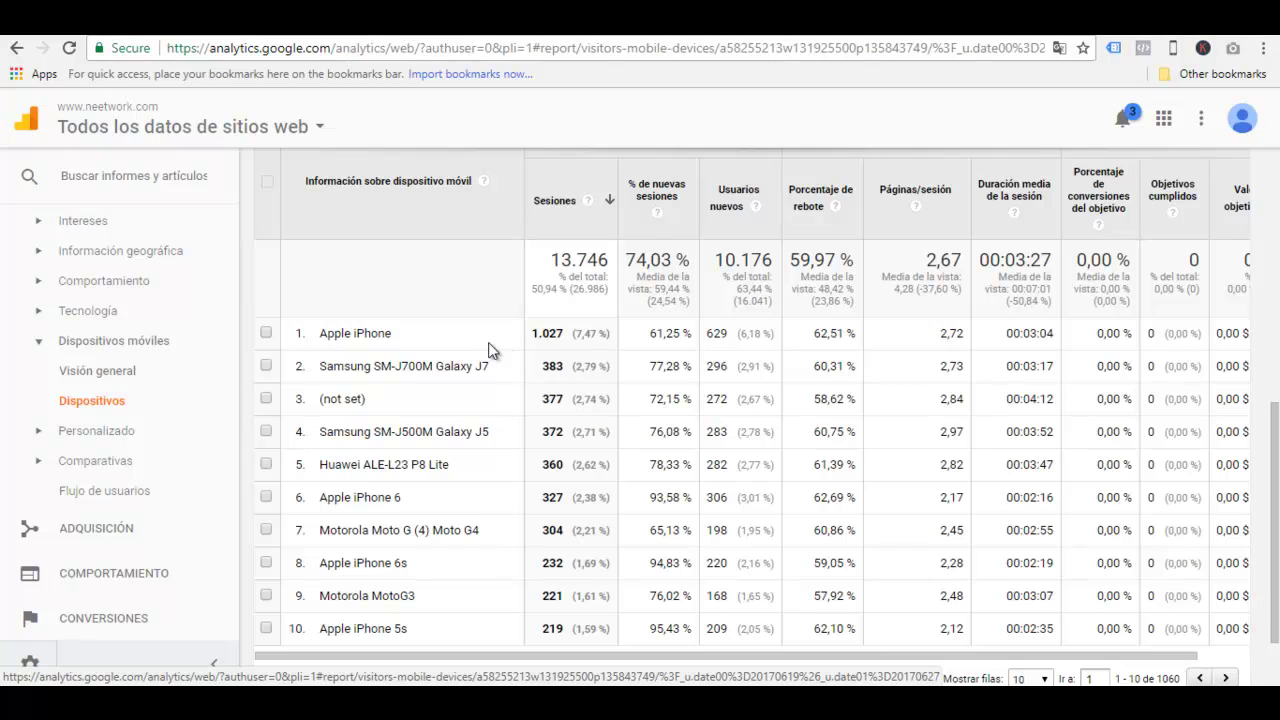
pyautogui.scroll(-1, 500, 348)
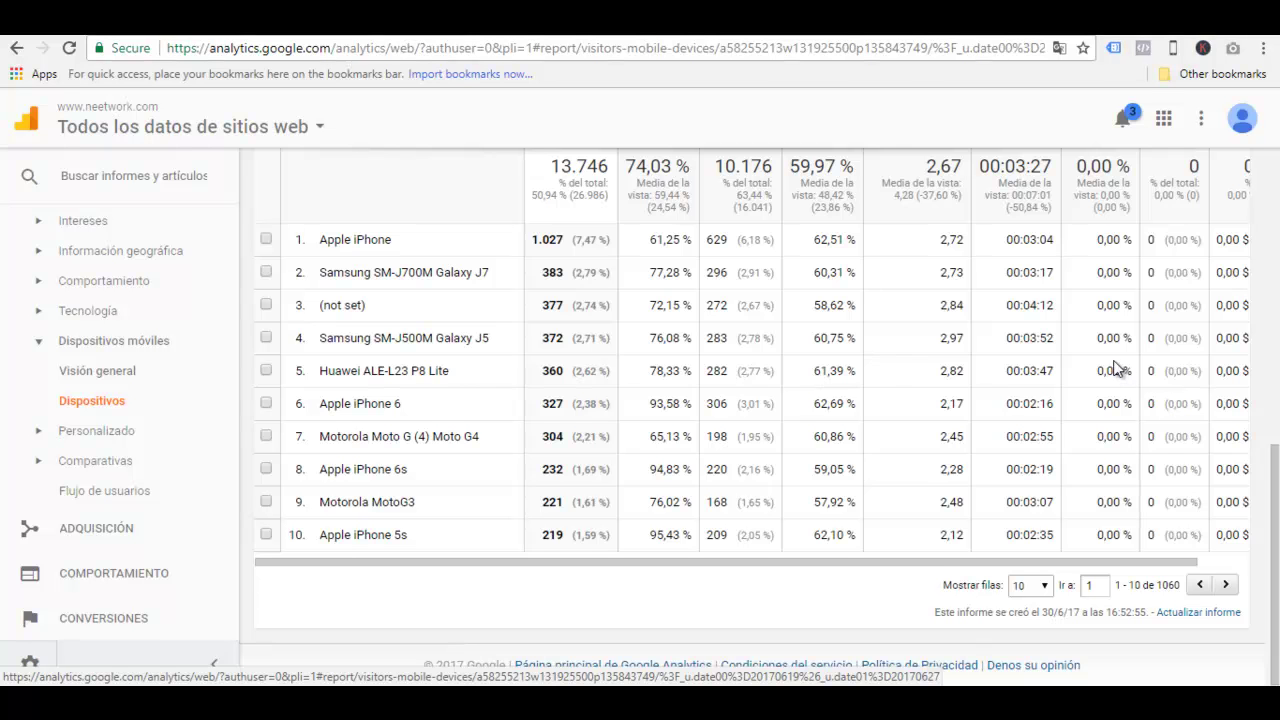
pyautogui.scroll(2, 1105, 360)
pyautogui.scroll(-2, 1025, 362)
pyautogui.scroll(2, 880, 458)
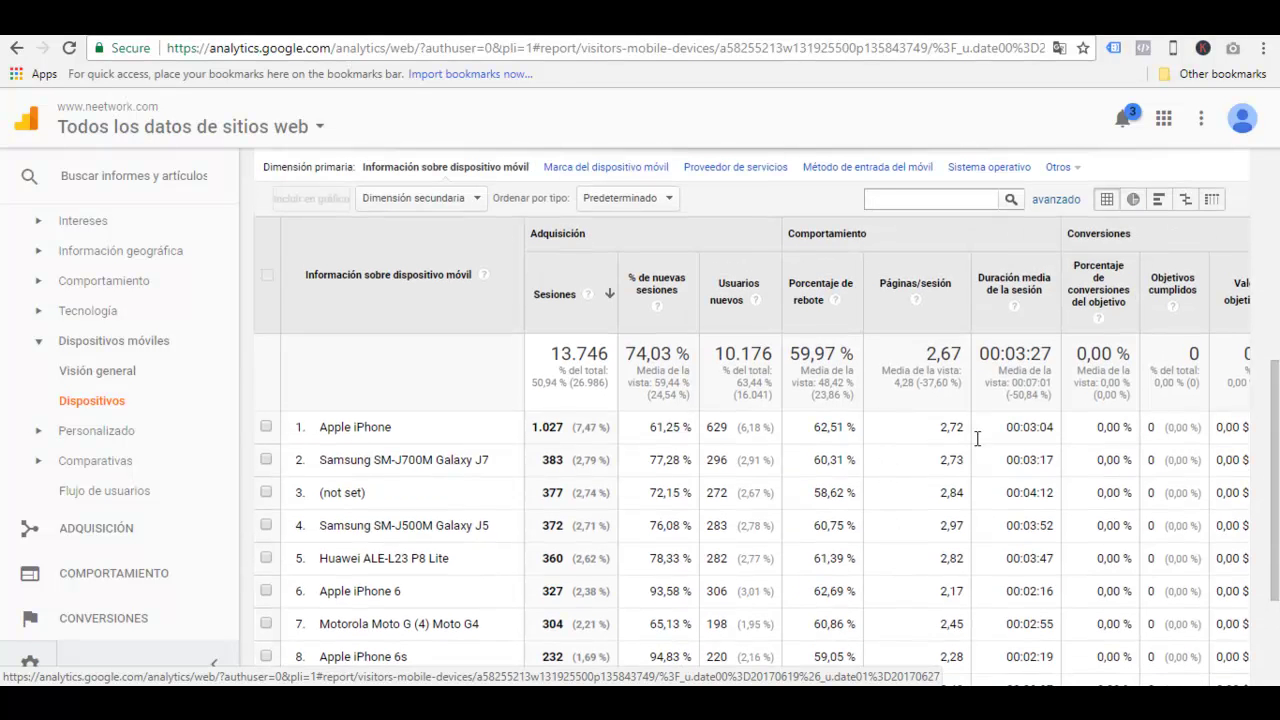
# Switch the Dispositivos report's primary dimension to Marca del dispositivo móvil and compare the metrics for each brand.
pyautogui.scroll(1, 914, 400)
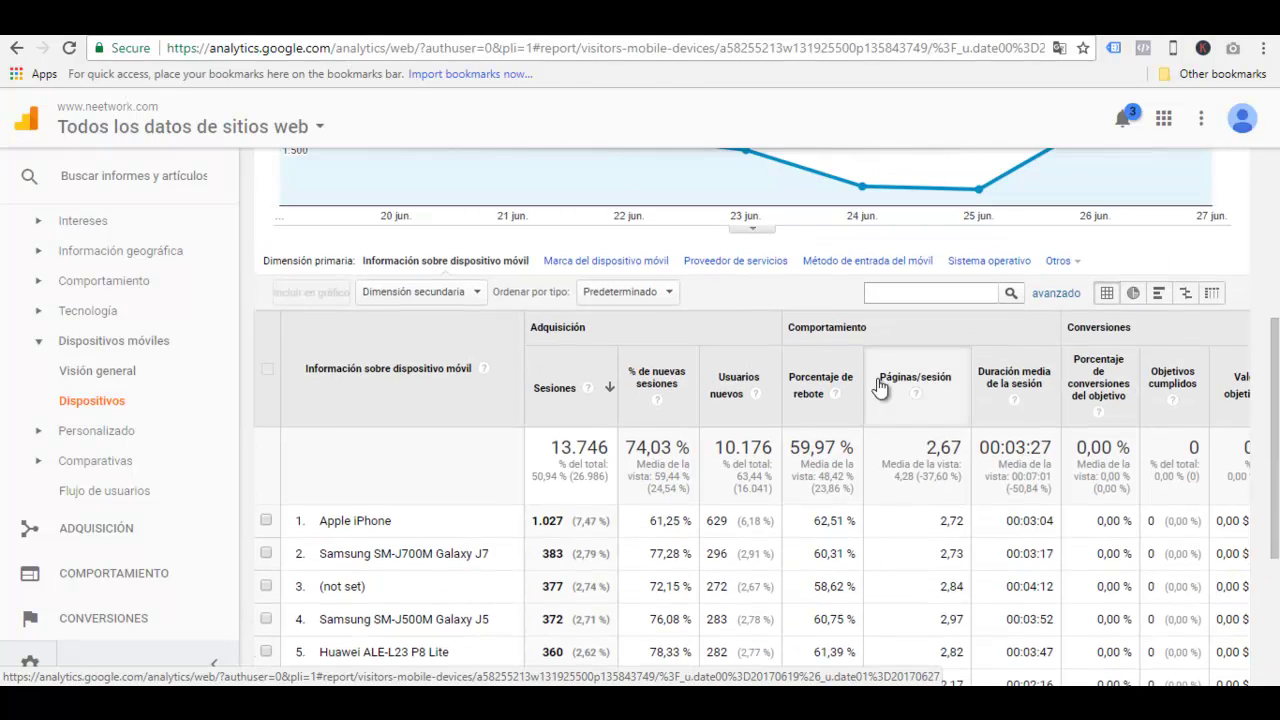
pyautogui.click(635, 261)
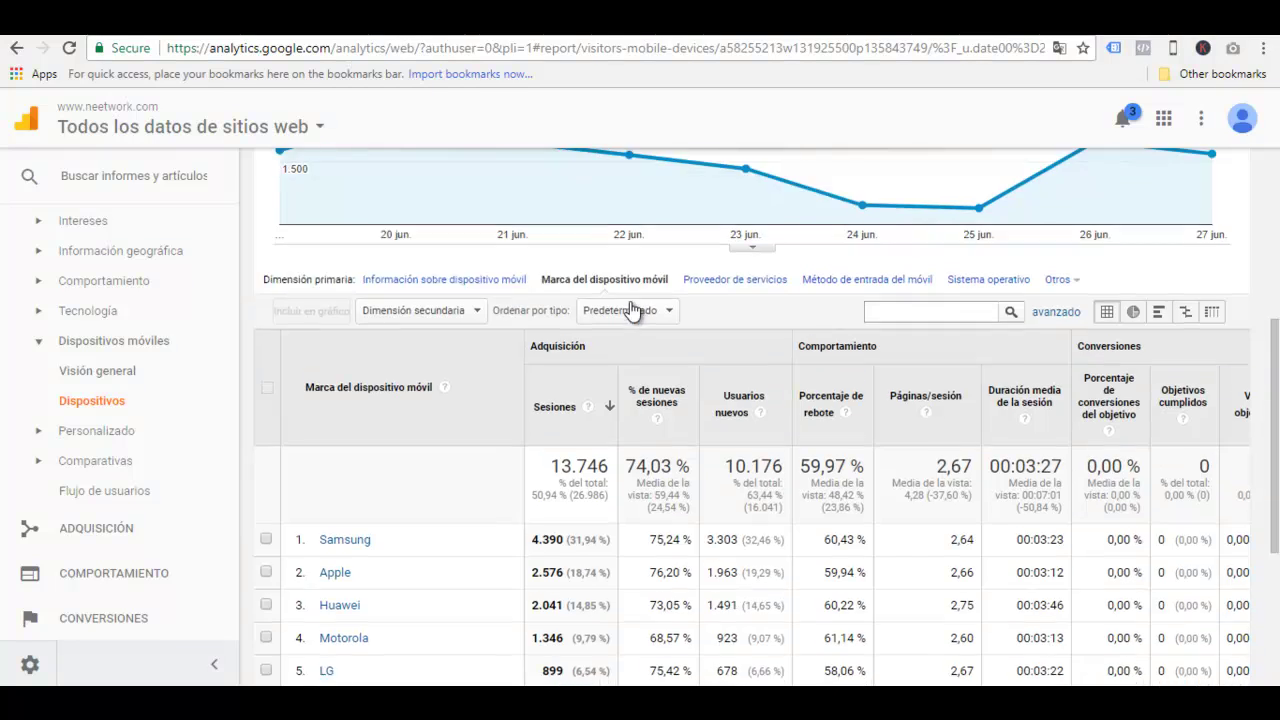
pyautogui.scroll(-3, 630, 310)
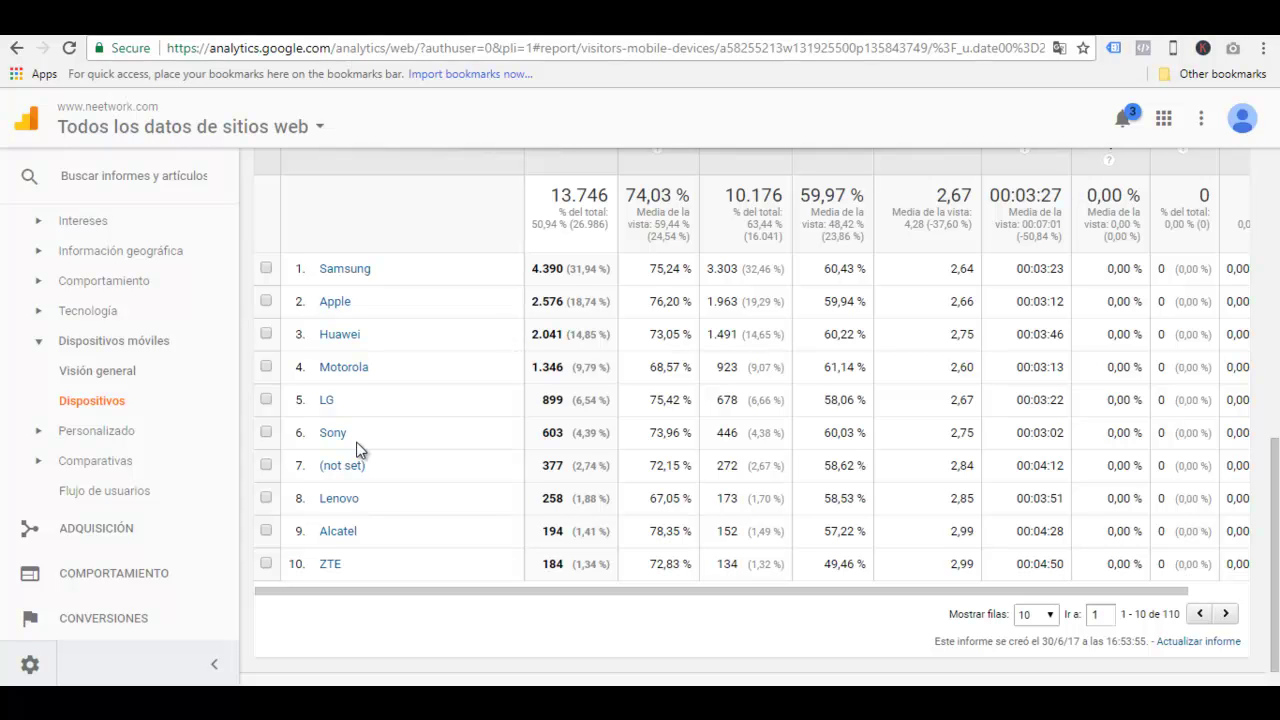
pyautogui.scroll(2, 357, 450)
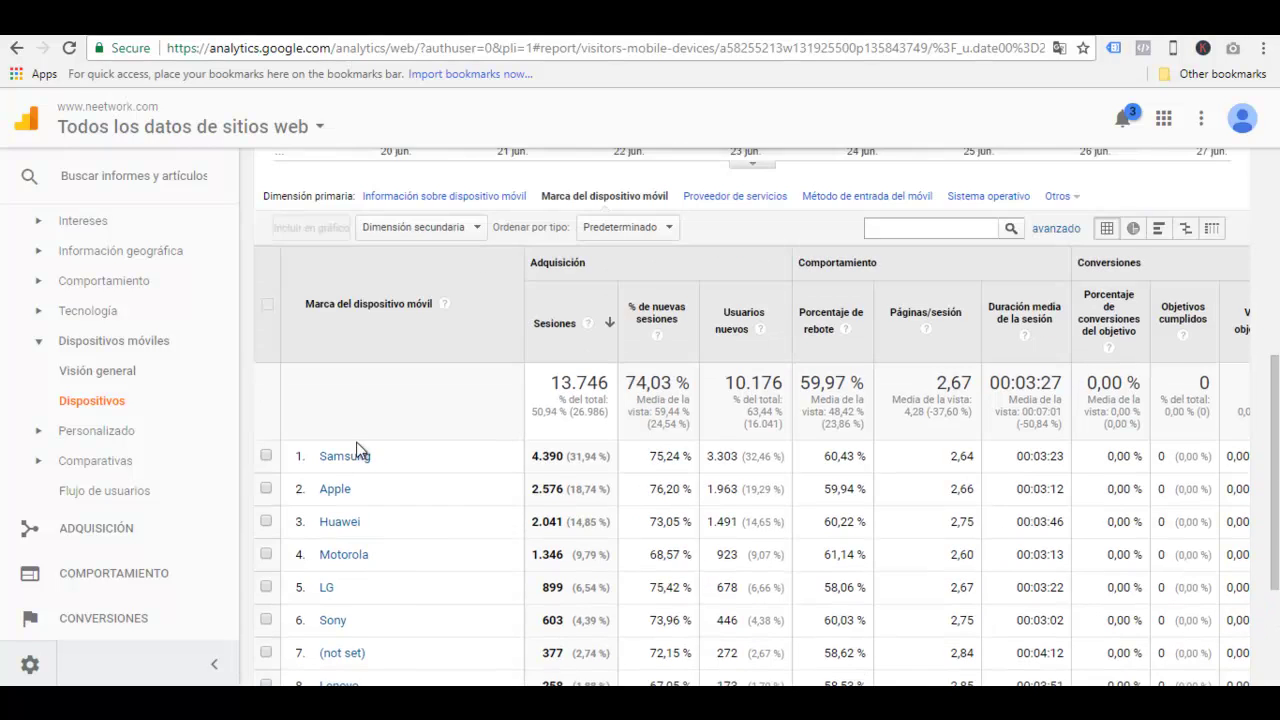
pyautogui.scroll(-2, 357, 450)
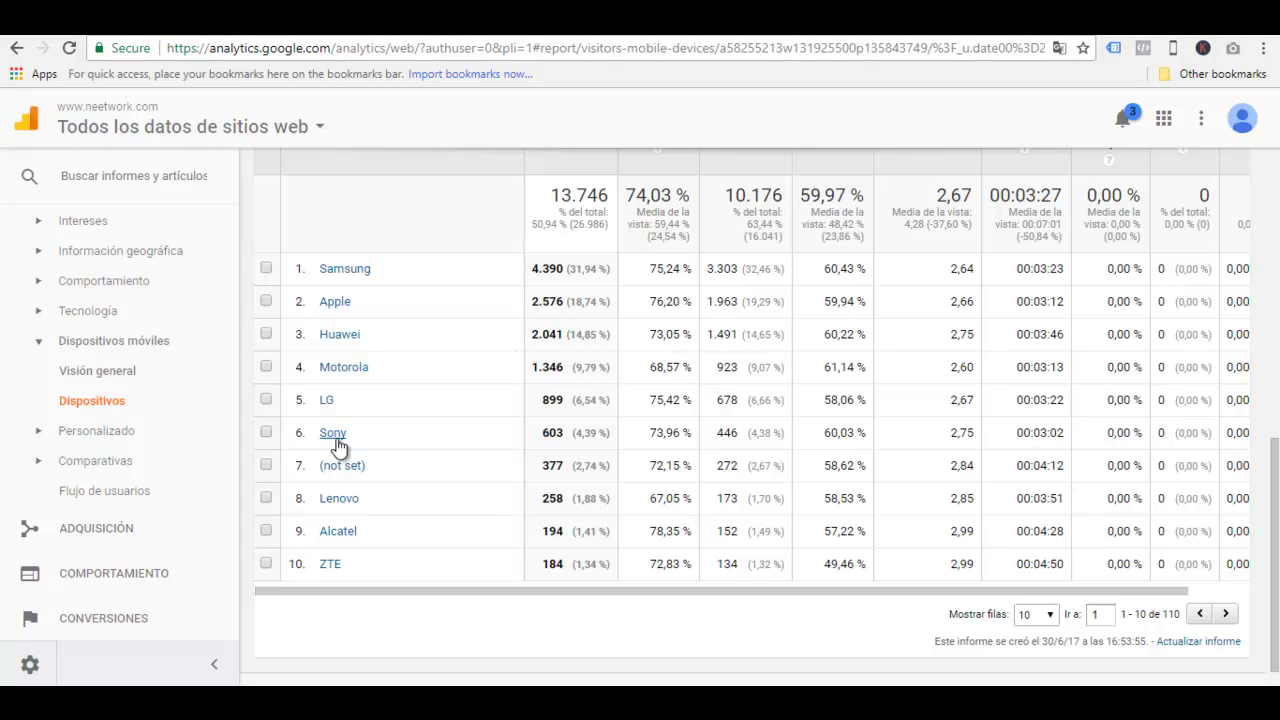
pyautogui.scroll(1, 765, 460)
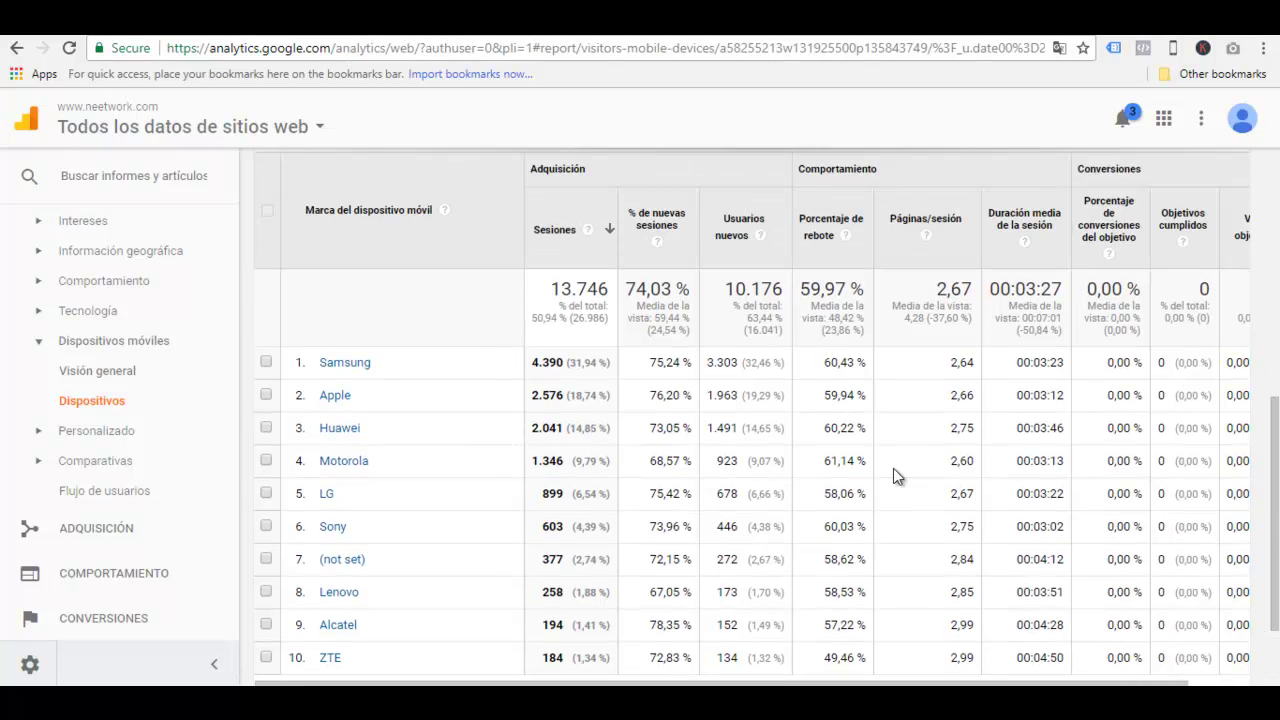
# Switch the Dispositivos report's primary dimension to Sistema operativo and examine the metrics for each mobile operating system.
pyautogui.scroll(3, 893, 468)
pyautogui.scroll(5, 893, 468)
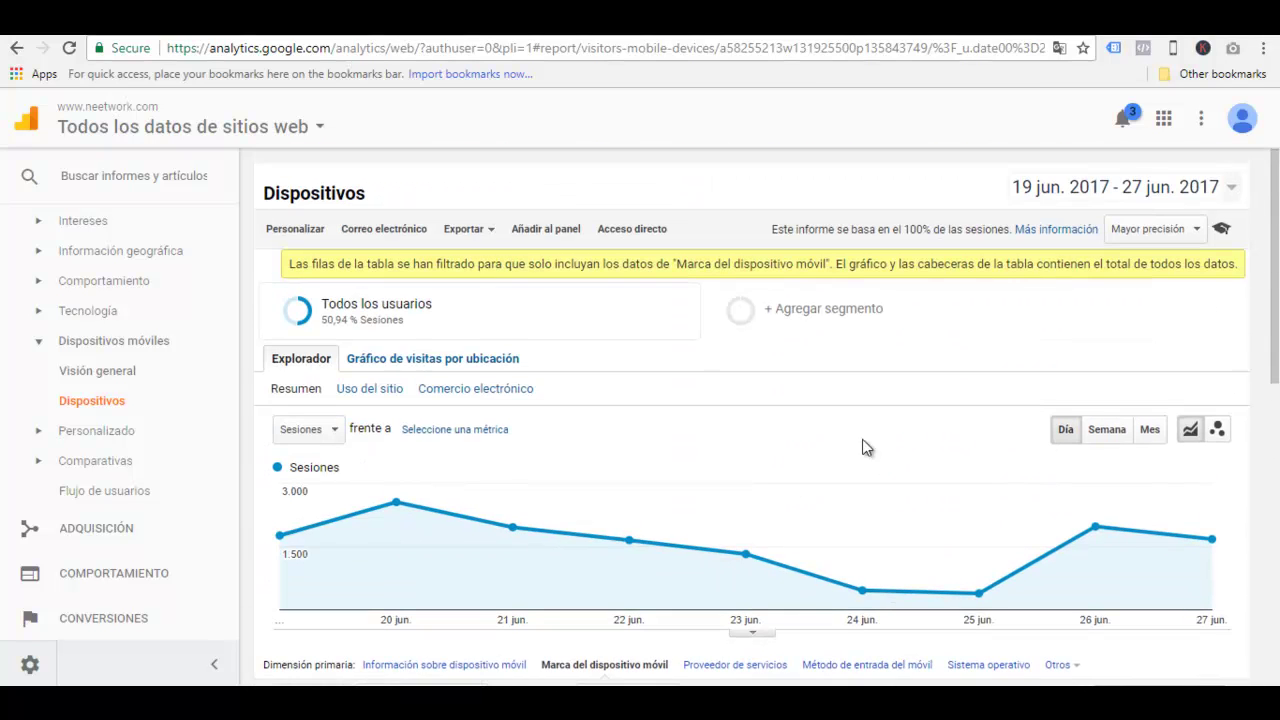
pyautogui.scroll(-1, 775, 389)
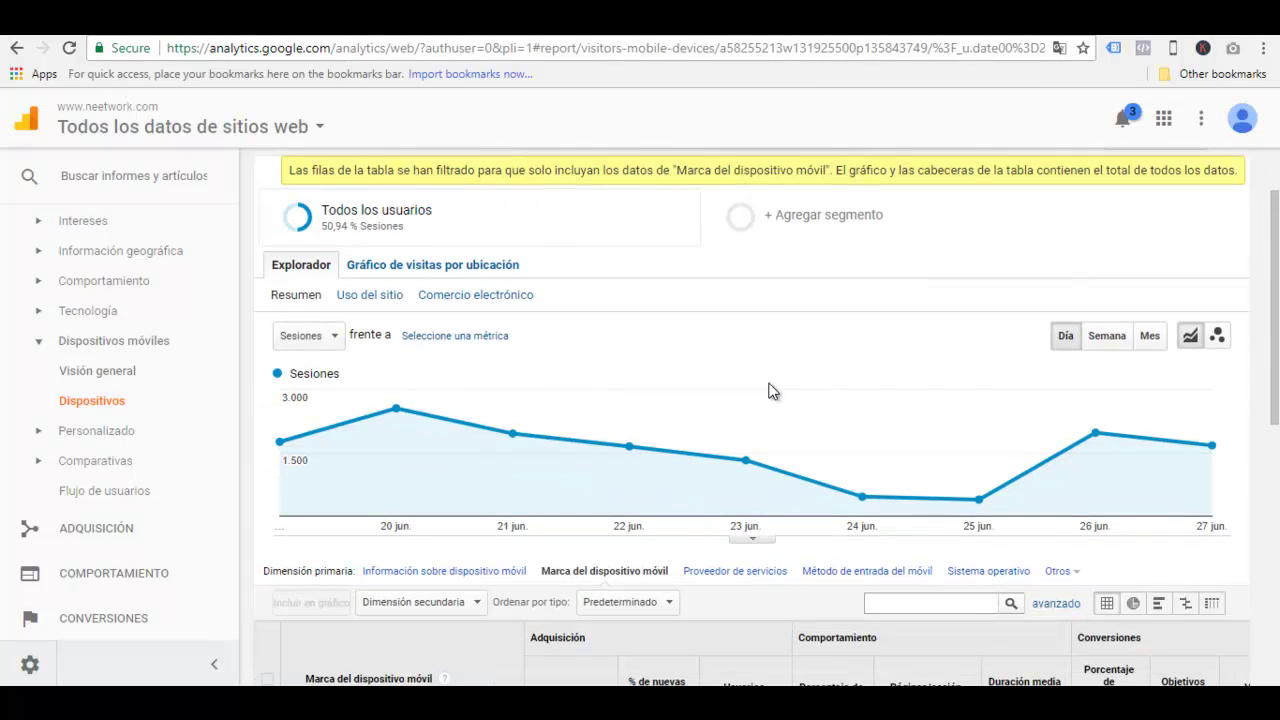
pyautogui.scroll(-1, 771, 391)
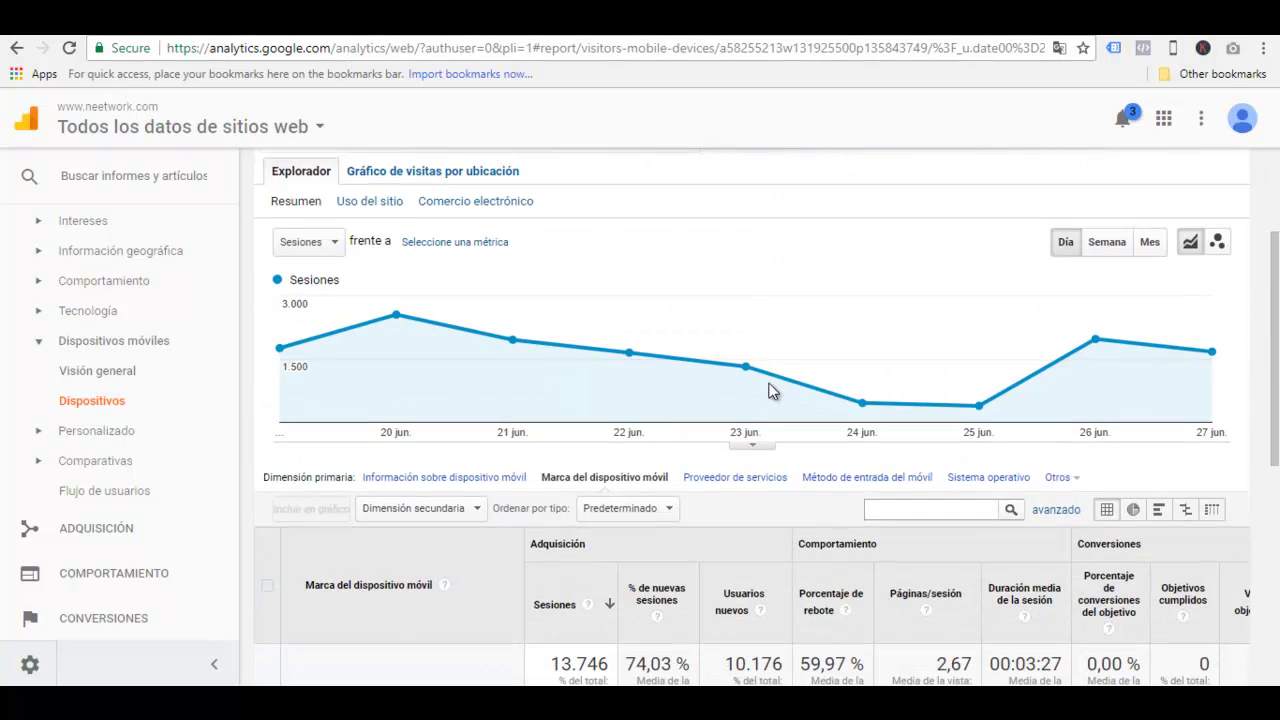
pyautogui.click(968, 477)
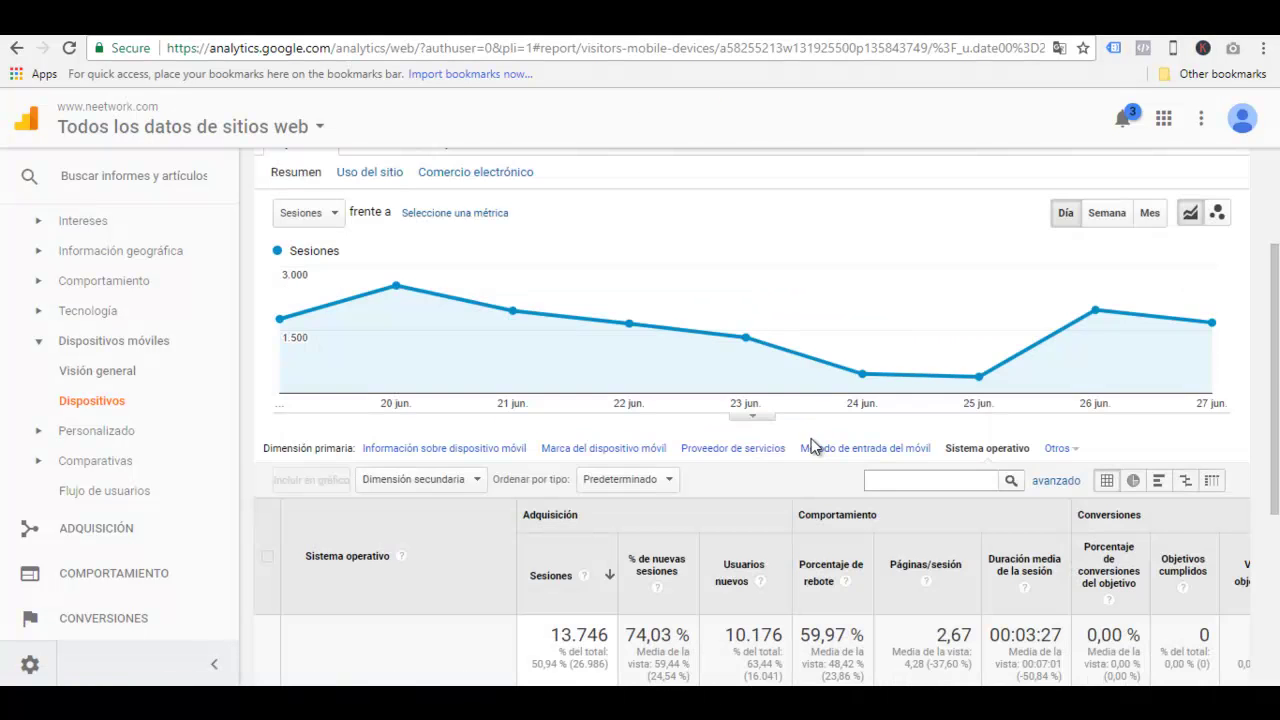
pyautogui.scroll(-3, 758, 436)
pyautogui.scroll(-1, 720, 440)
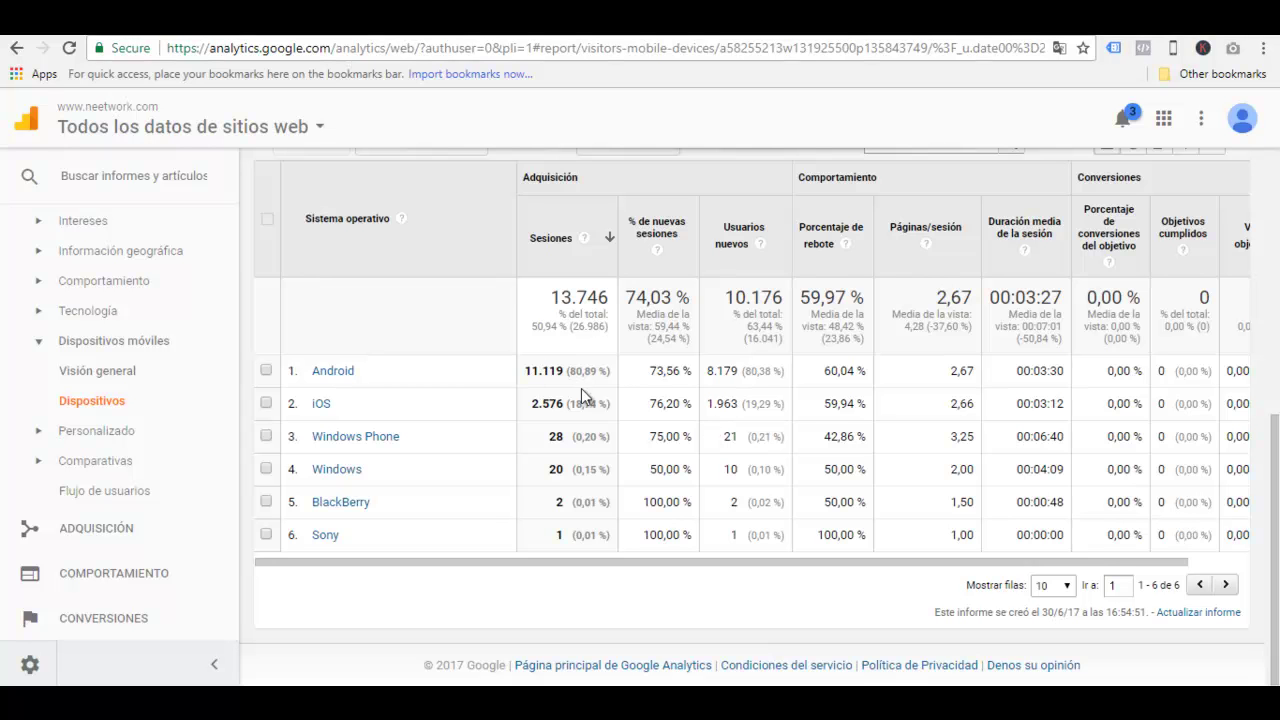
# Check which other primary dimensions the Dispositivos report offers besides the listed ones.
pyautogui.scroll(1, 930, 440)
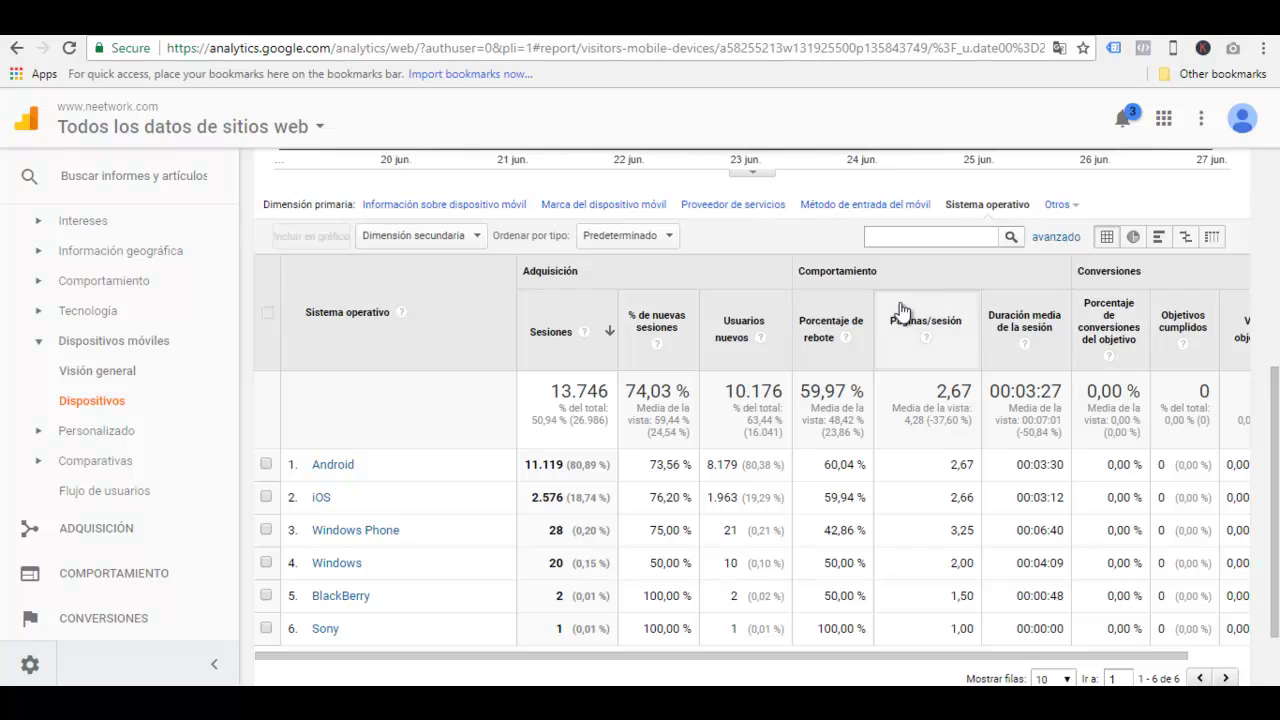
pyautogui.click(1070, 210)
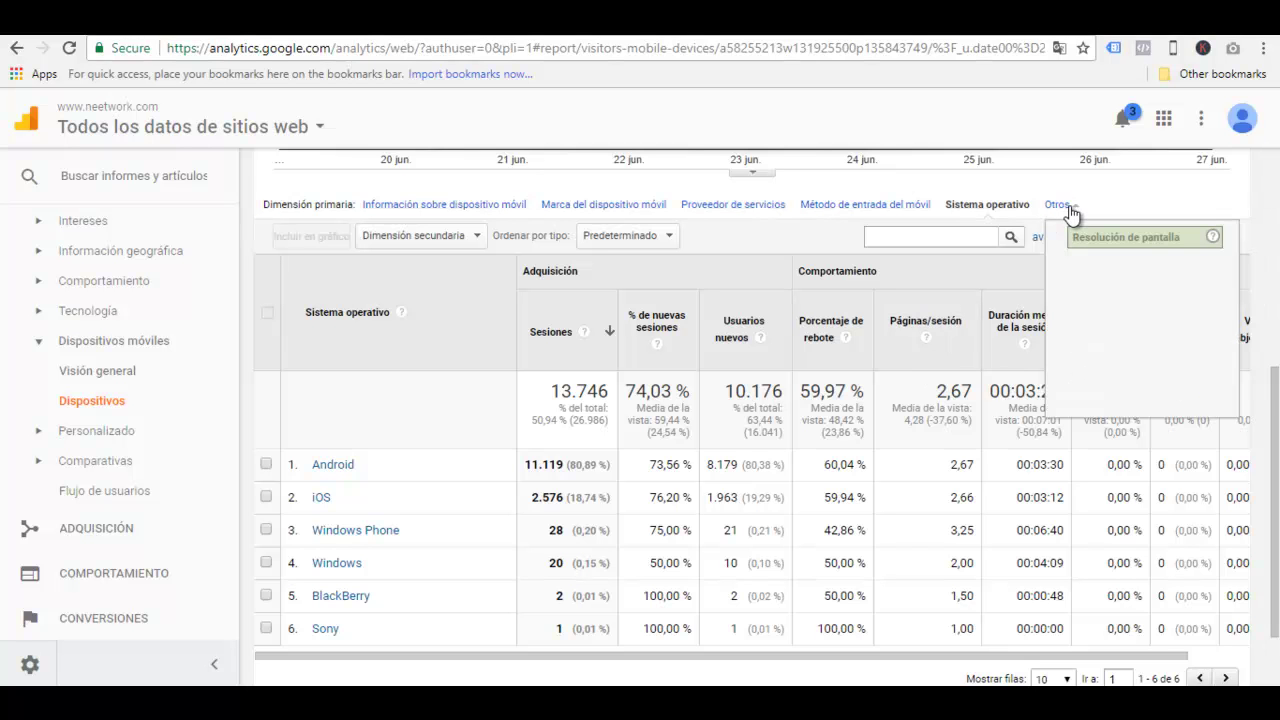
# Expand Personalizado, open its Variables personalizadas report and examine the sessions chart and the custom variable table.
pyautogui.click(96, 430)
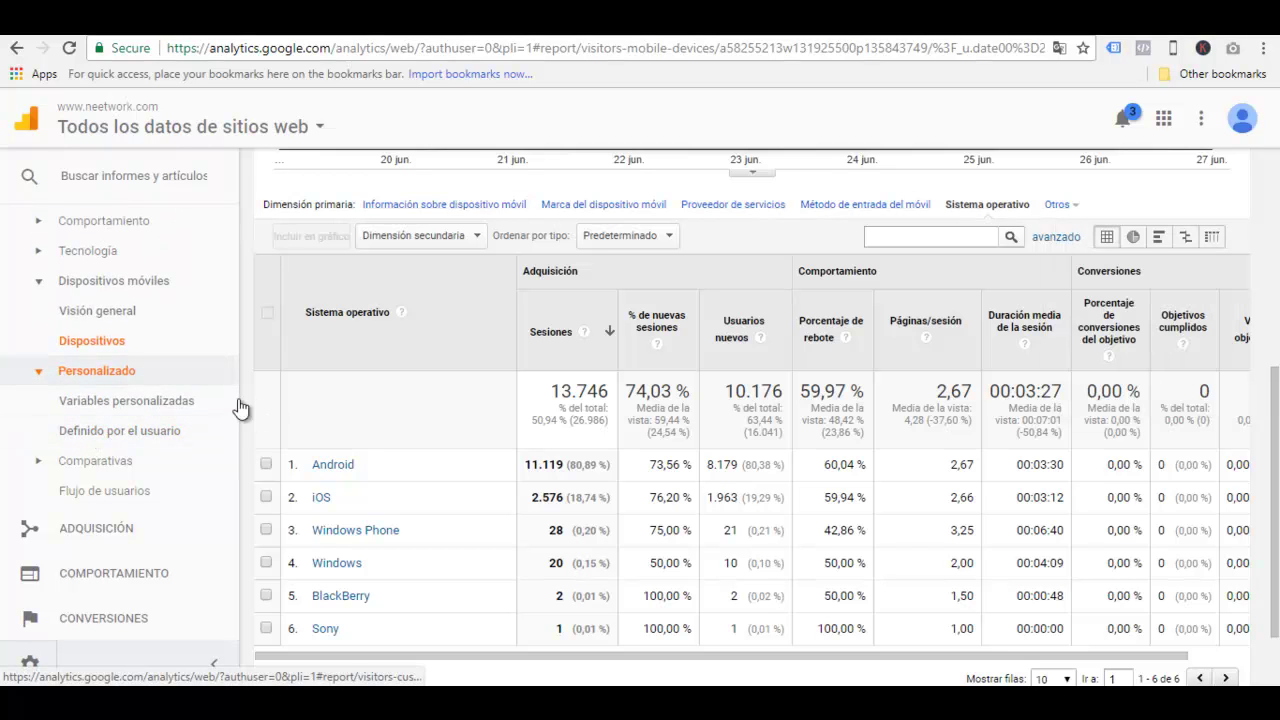
pyautogui.click(118, 403)
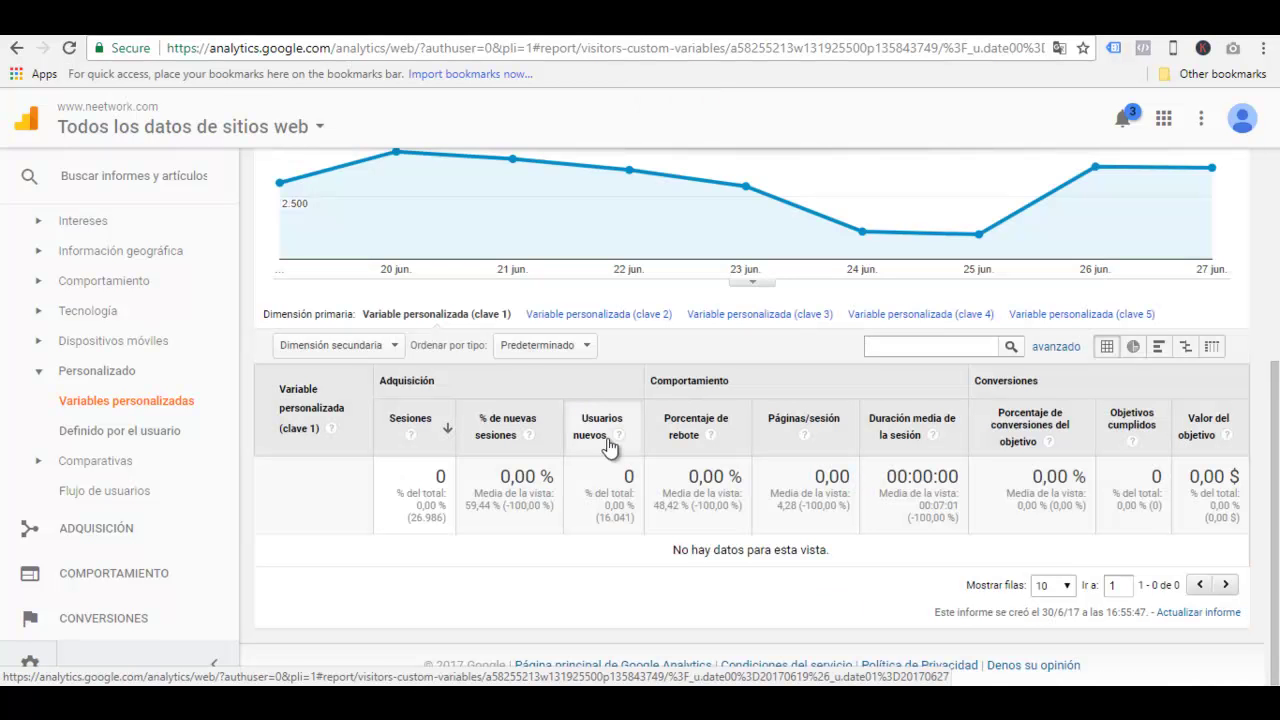
pyautogui.scroll(2, 605, 440)
pyautogui.scroll(1, 590, 445)
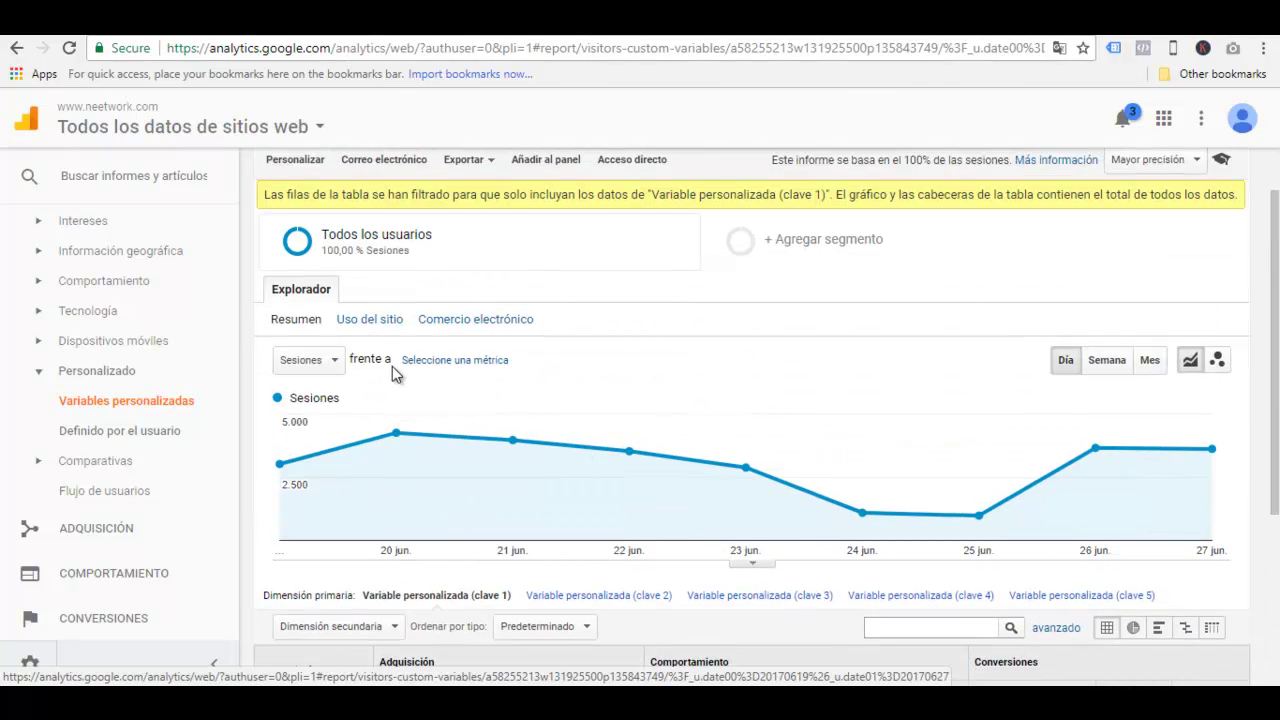
pyautogui.scroll(-3, 392, 366)
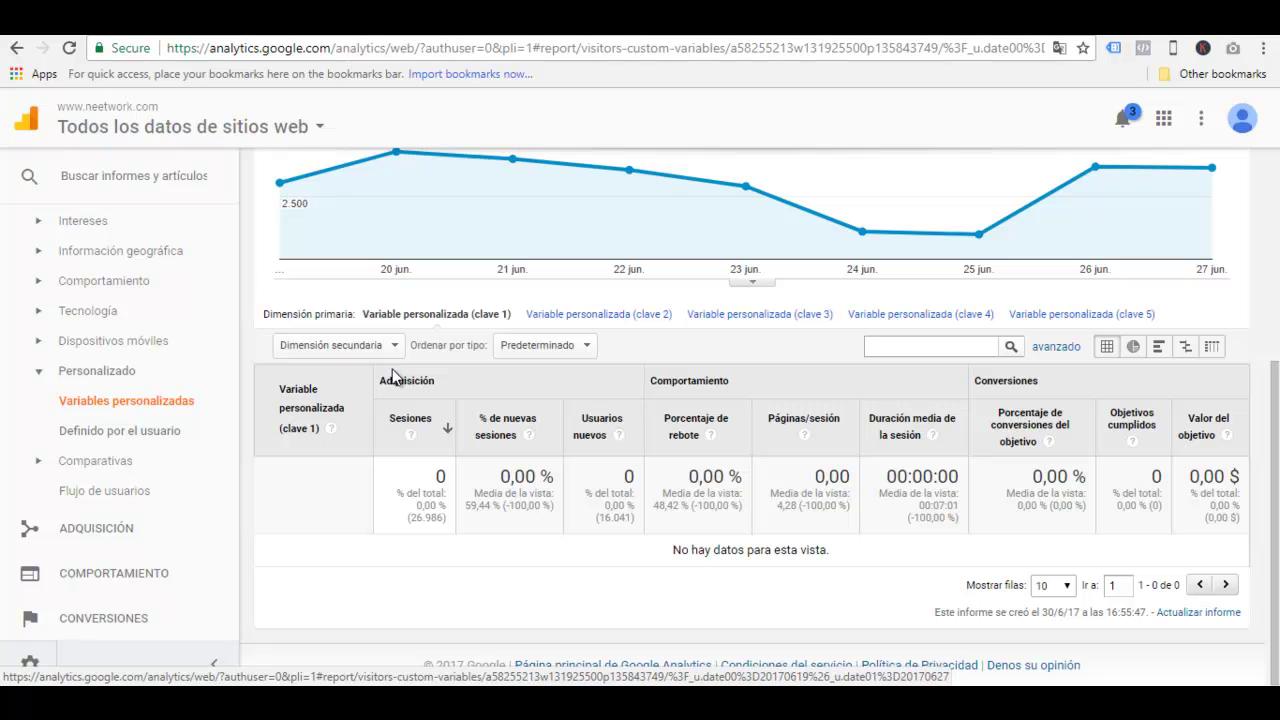
# Add % de nuevas sesiones as the comparison metric against Sesiones in the Variables personalizadas chart.
pyautogui.scroll(2, 390, 375)
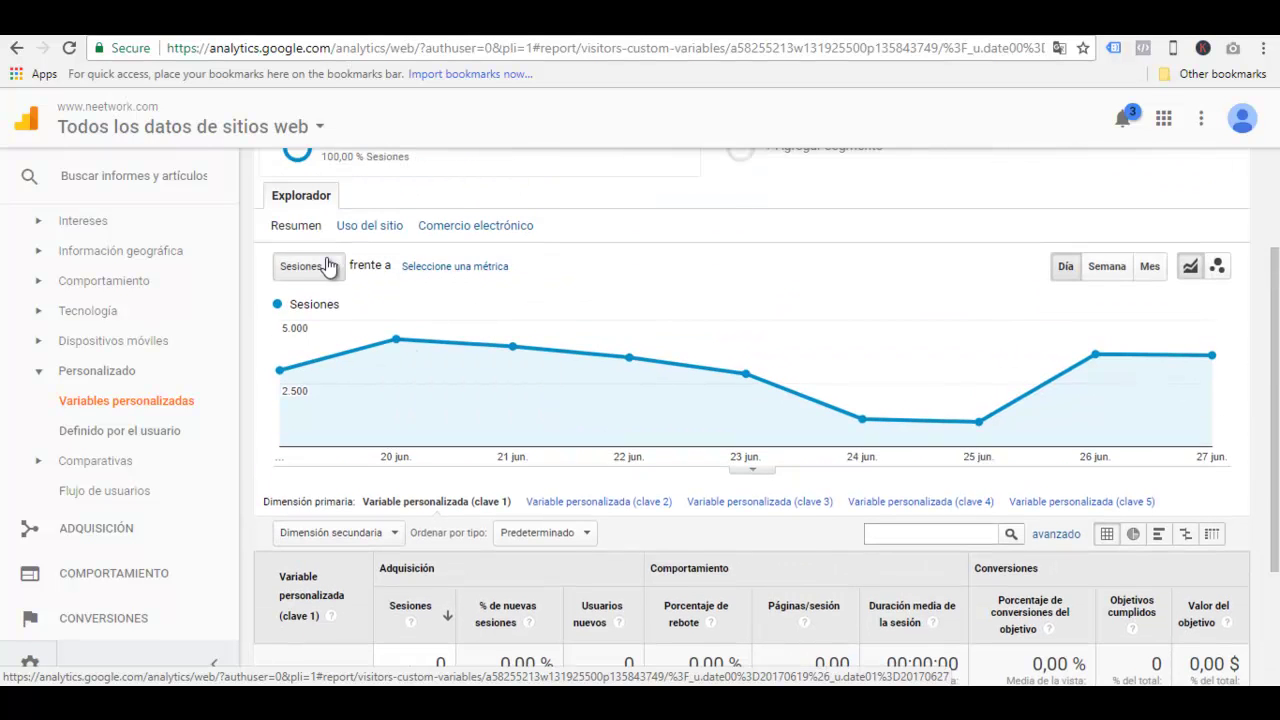
pyautogui.click(499, 268)
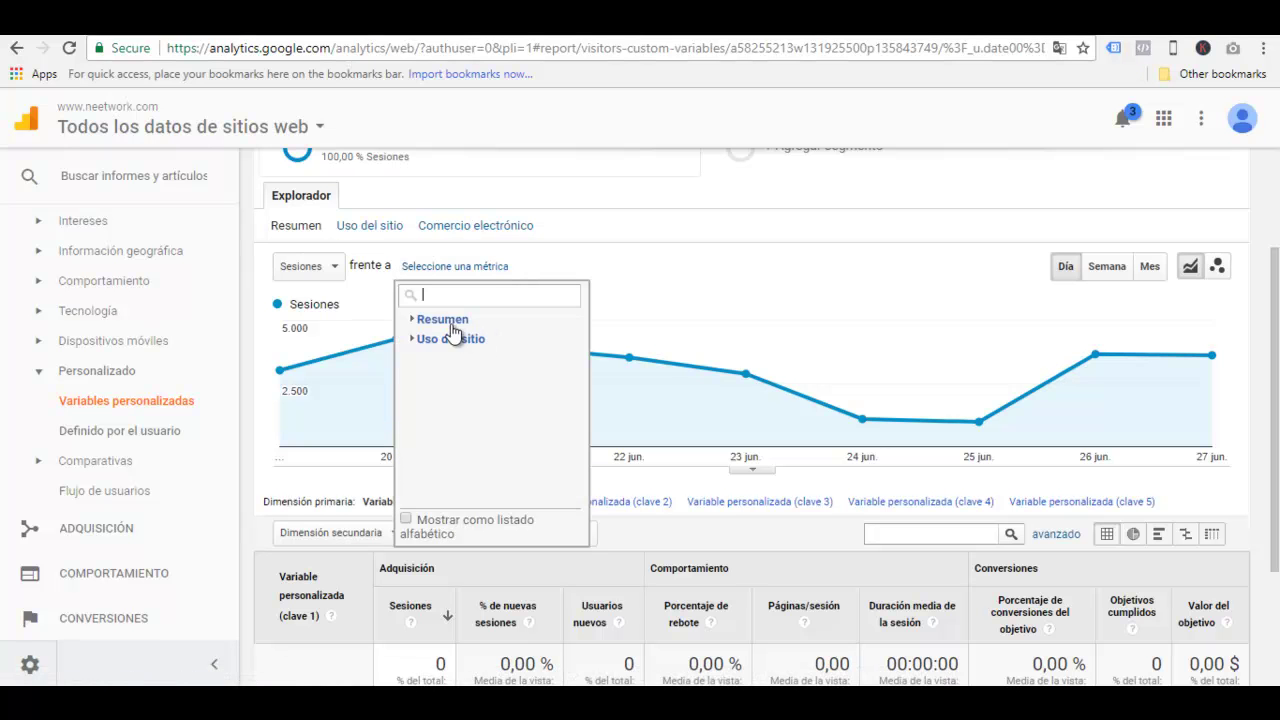
pyautogui.click(440, 339)
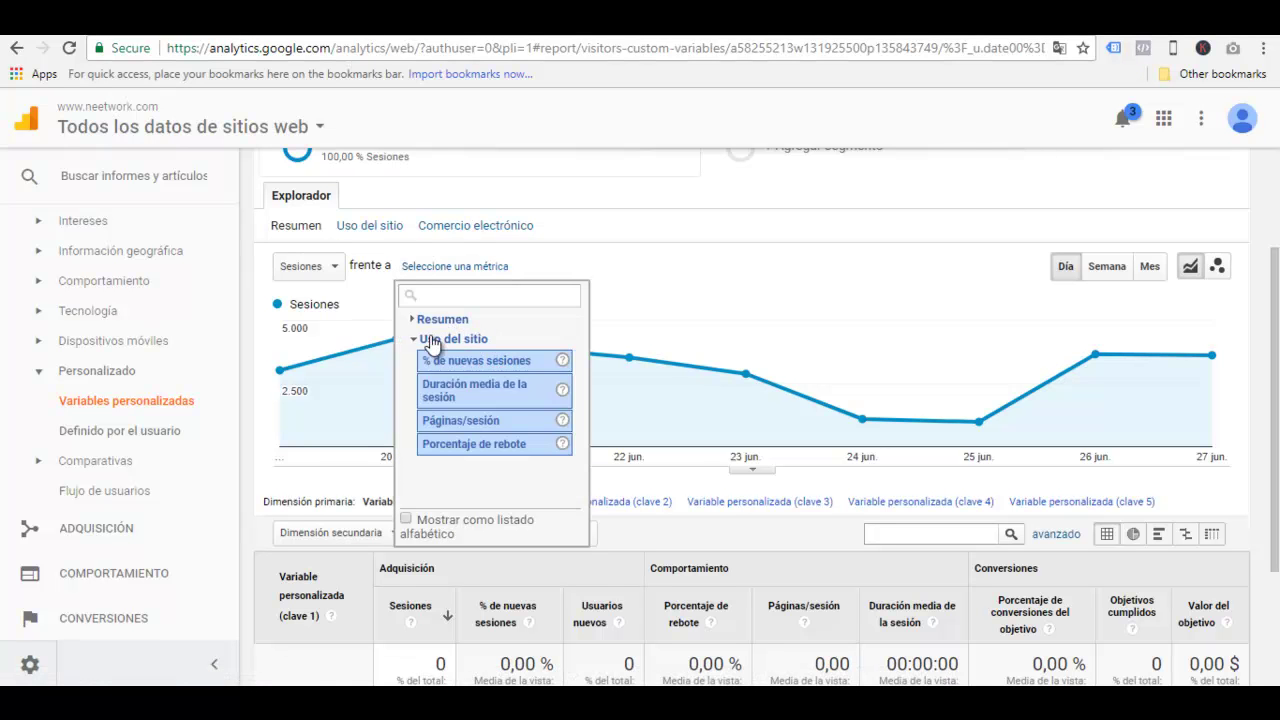
pyautogui.click(562, 360)
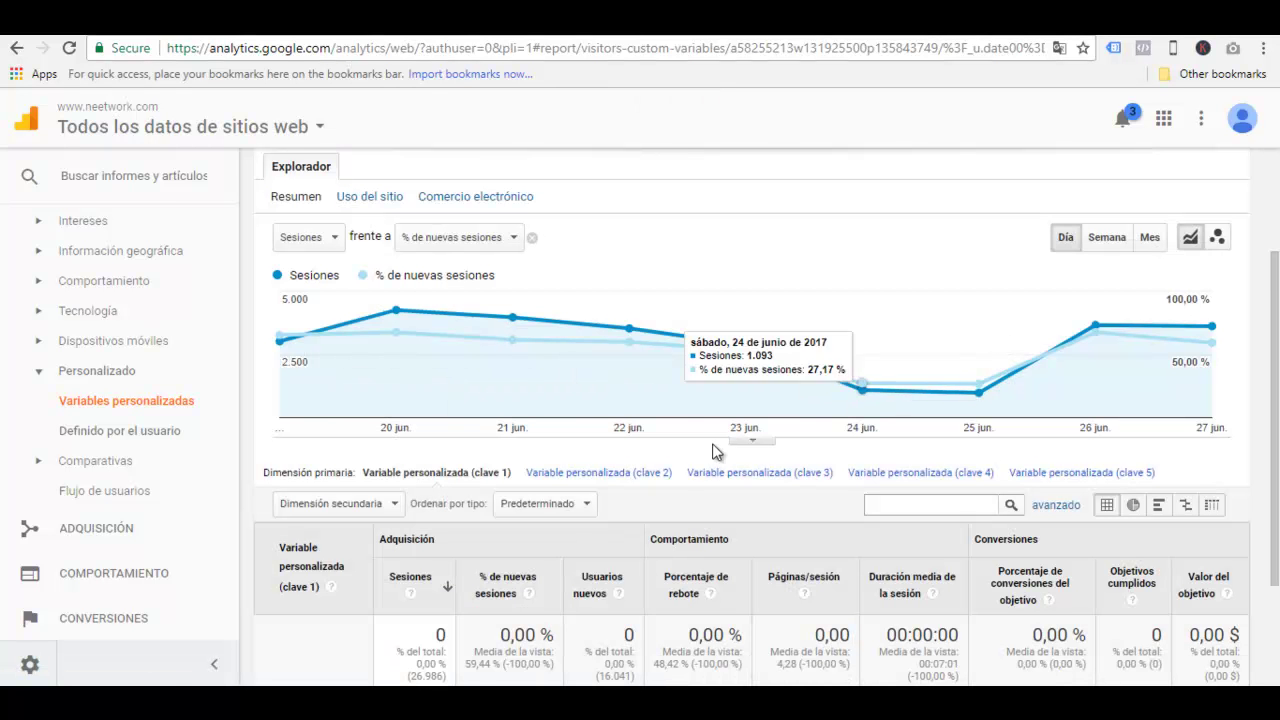
pyautogui.scroll(-3, 698, 460)
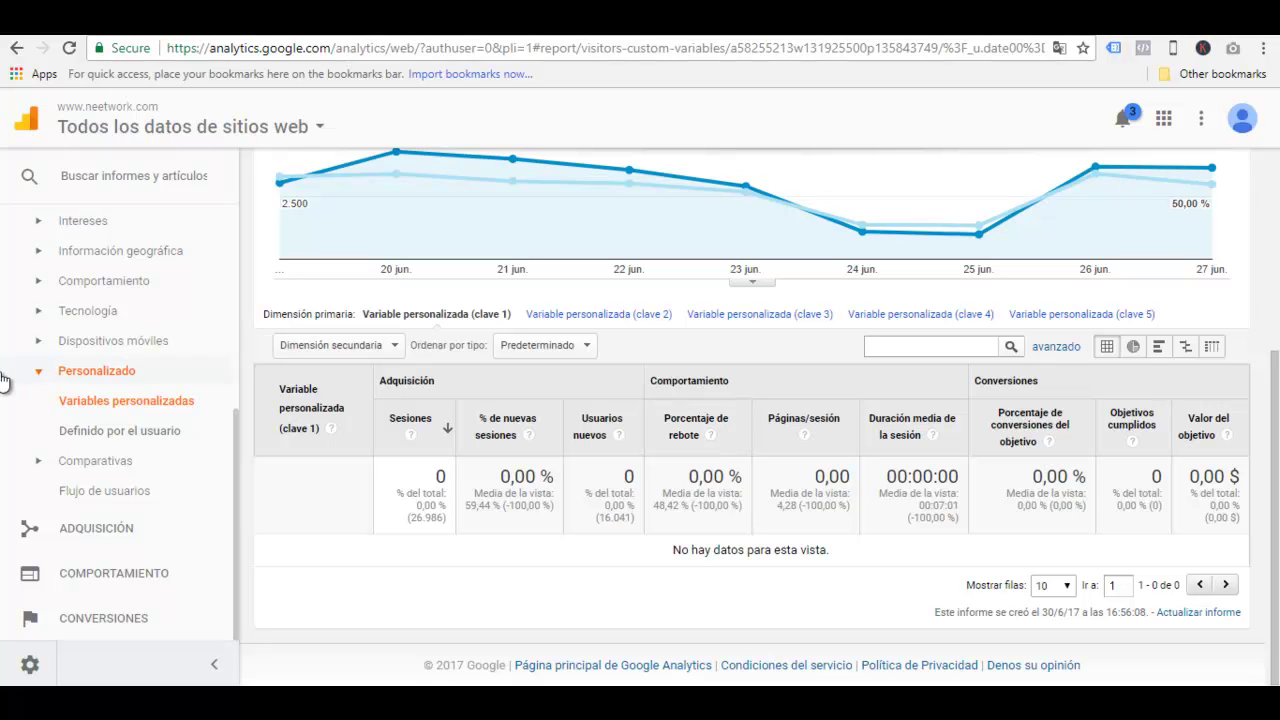
pyautogui.click(101, 405)
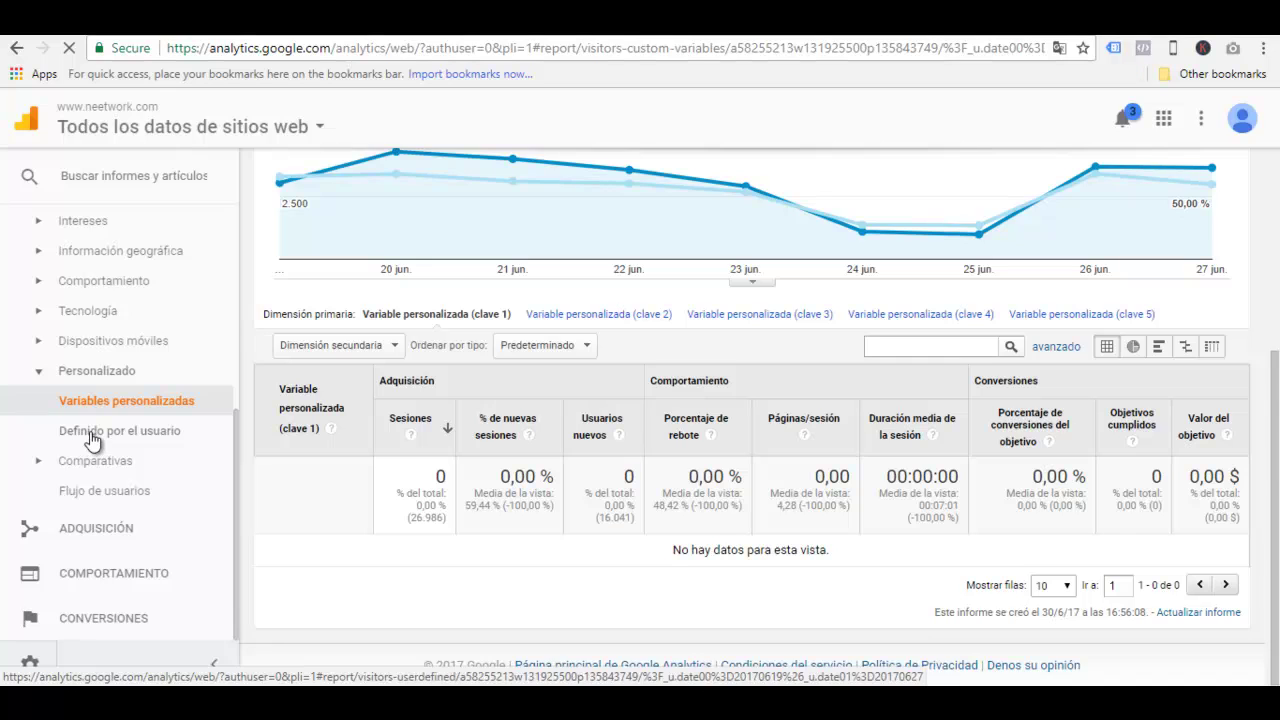
# Open the Definido por el usuario report under Personalizado and examine its sessions chart and user-defined value table.
pyautogui.click(94, 440)
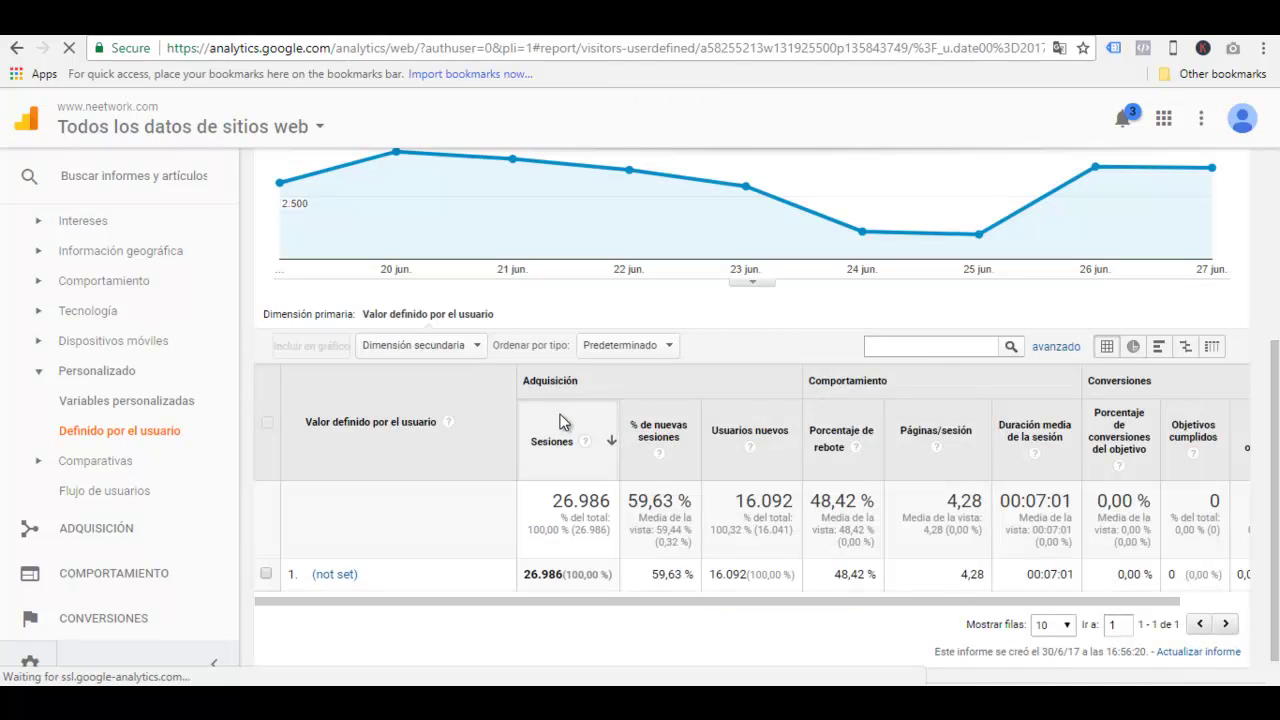
pyautogui.scroll(1, 562, 423)
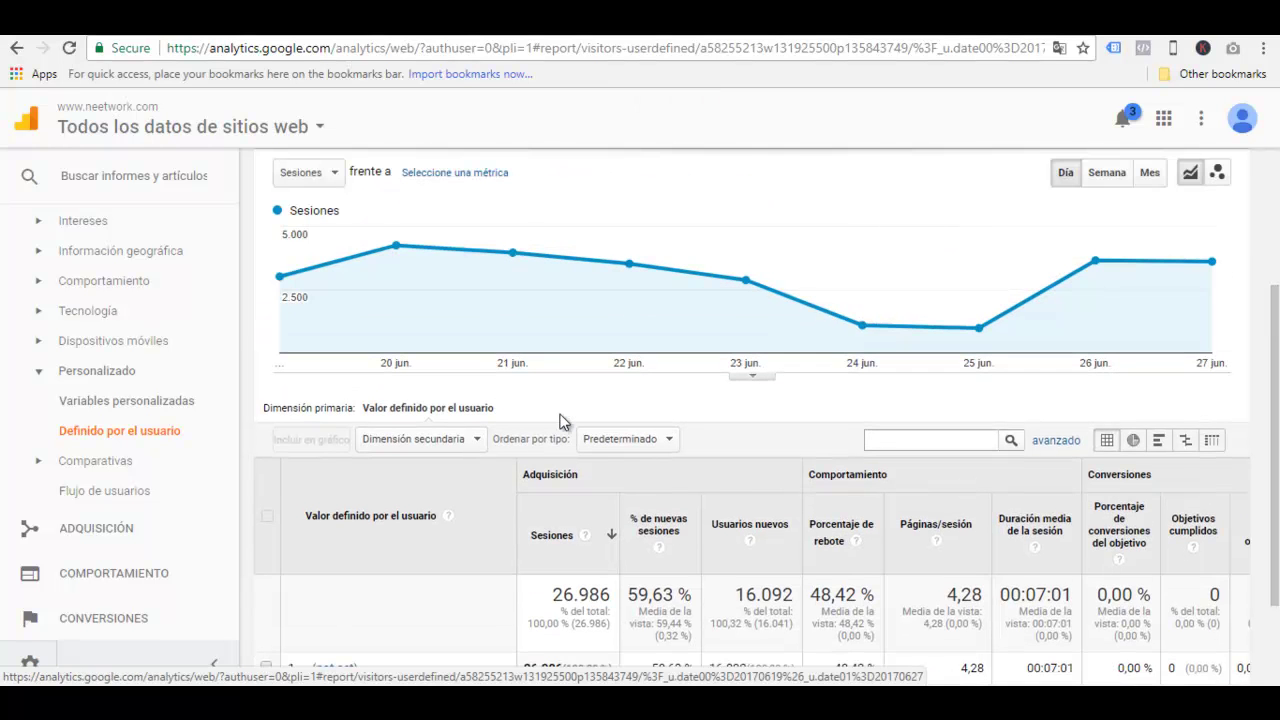
pyautogui.scroll(-1, 560, 180)
pyautogui.scroll(3, 323, 229)
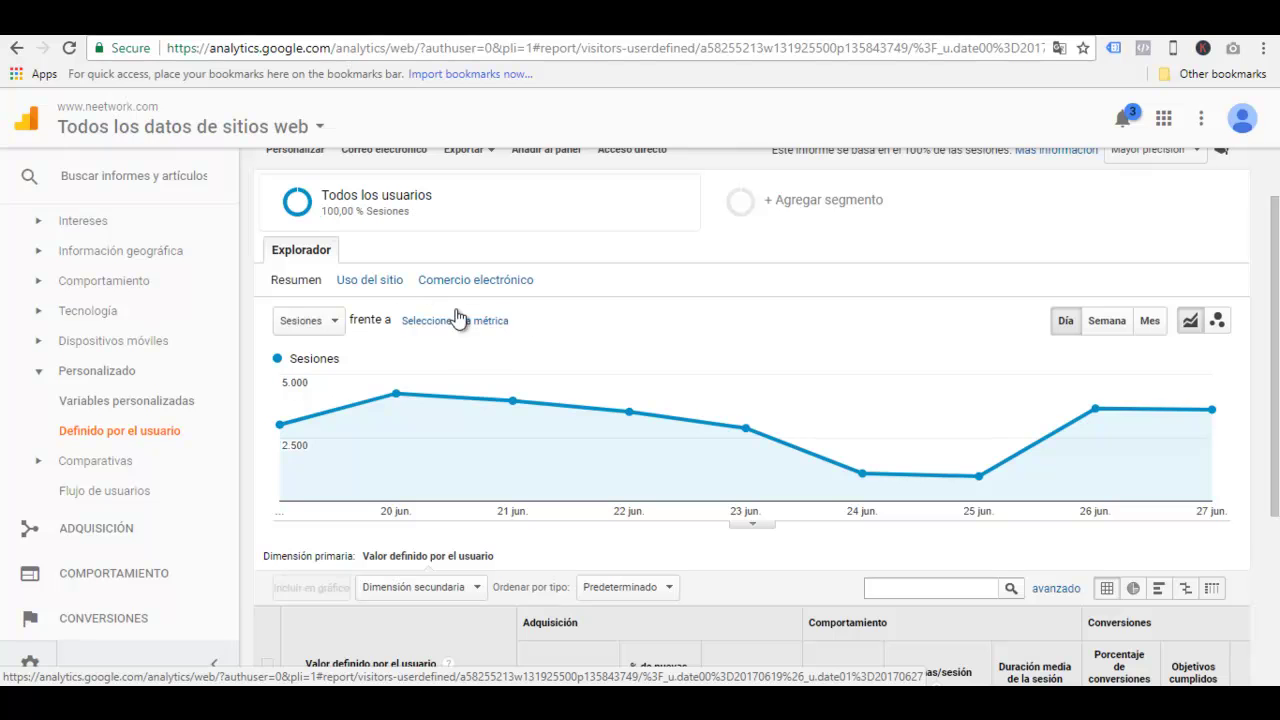
pyautogui.scroll(-2, 420, 478)
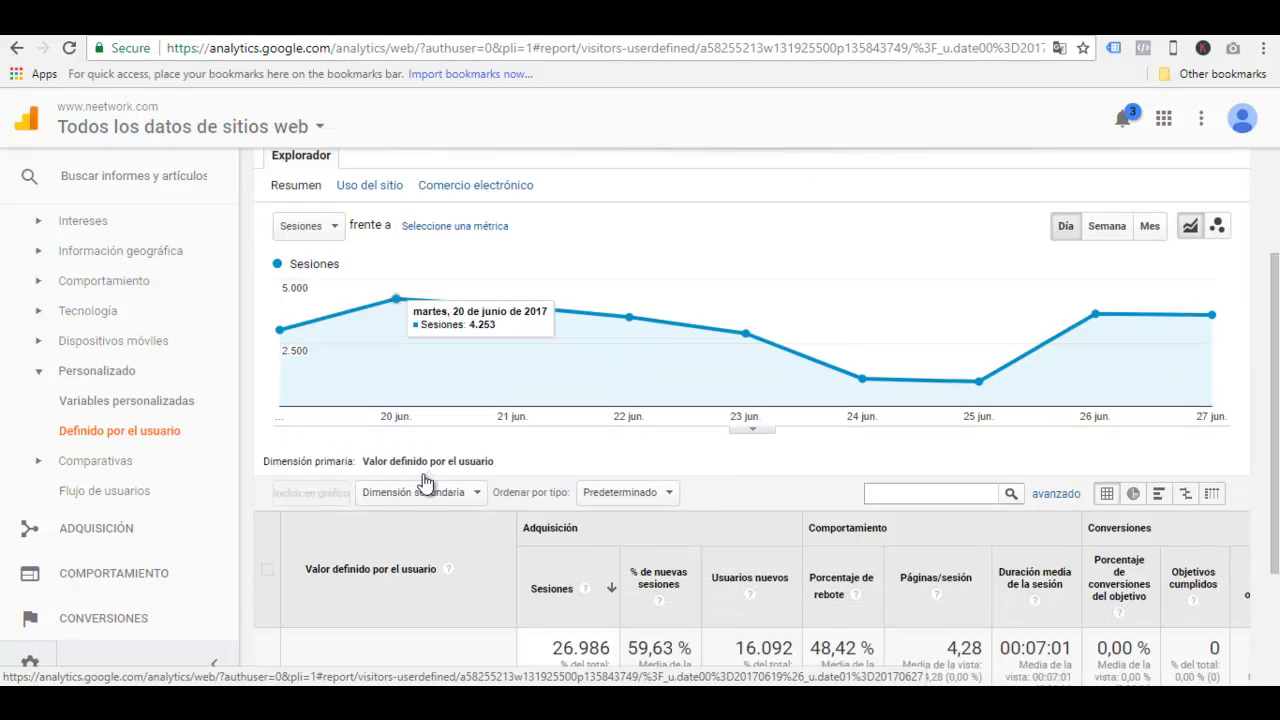
pyautogui.scroll(-1, 420, 478)
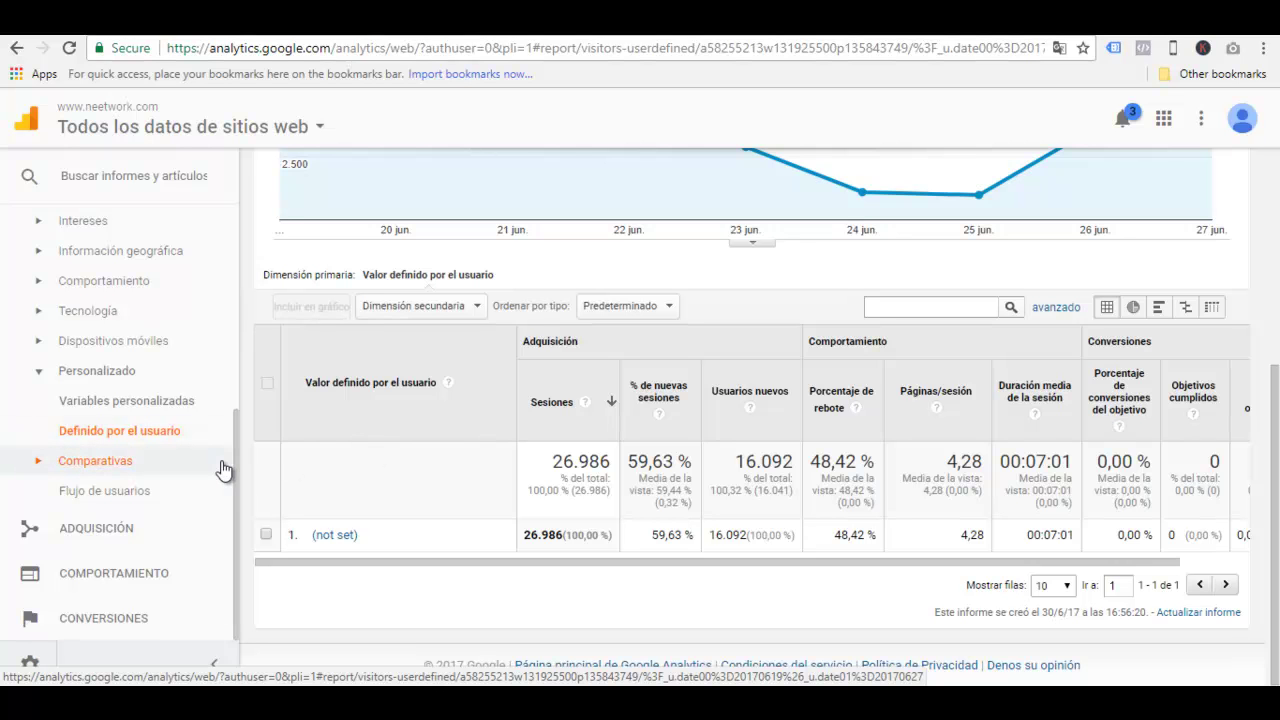
# Expand Comparativas, open its Canales report and examine how the site's sessions compare with the benchmark.
pyautogui.click(108, 466)
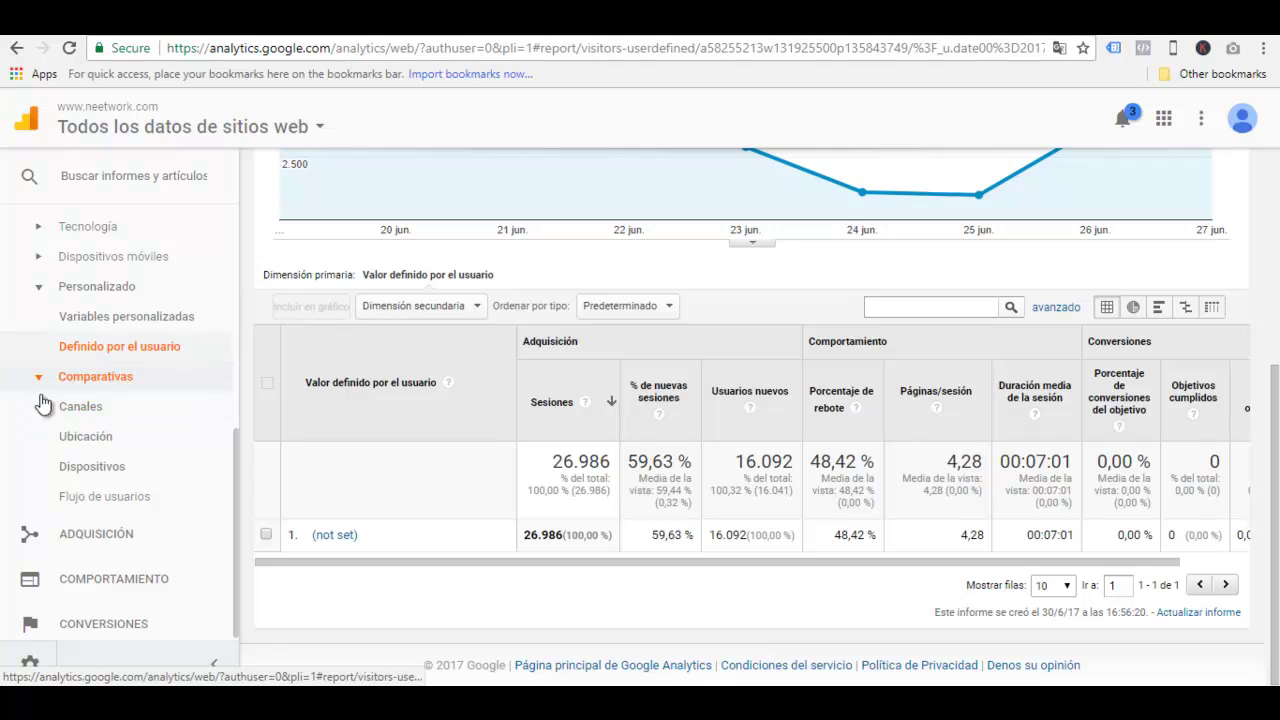
pyautogui.click(96, 412)
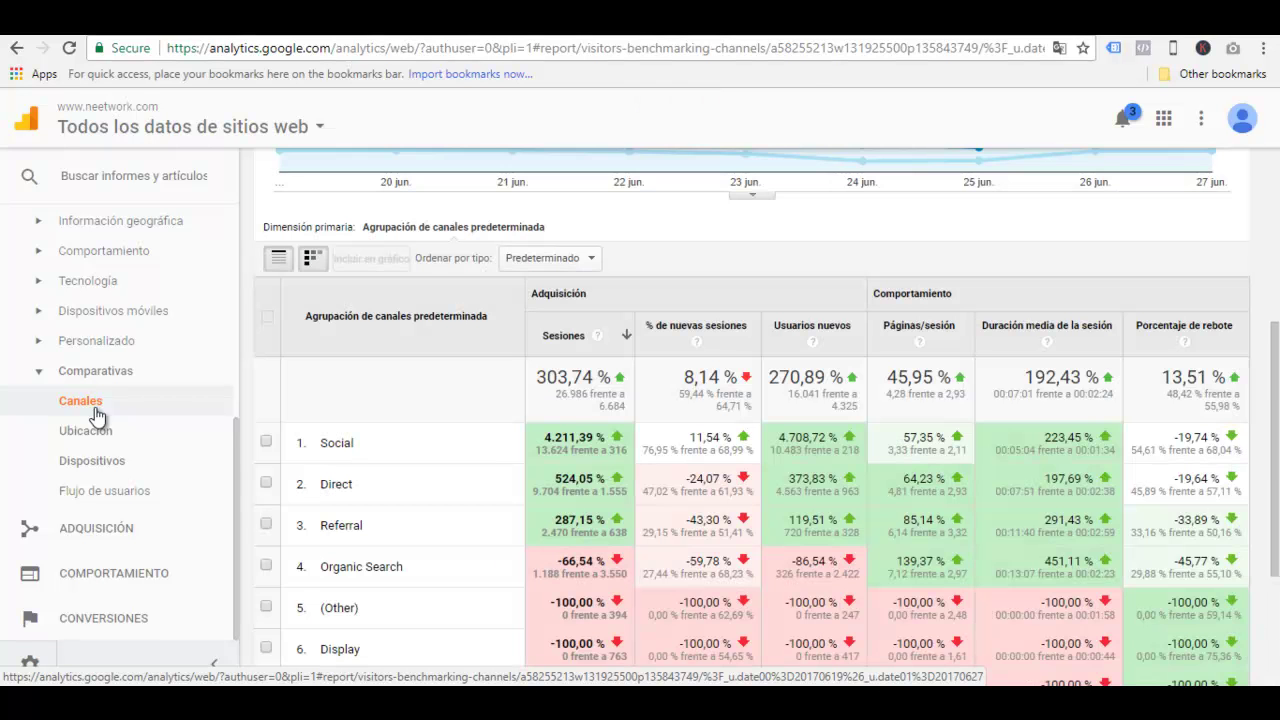
pyautogui.scroll(3, 703, 457)
pyautogui.scroll(1, 700, 462)
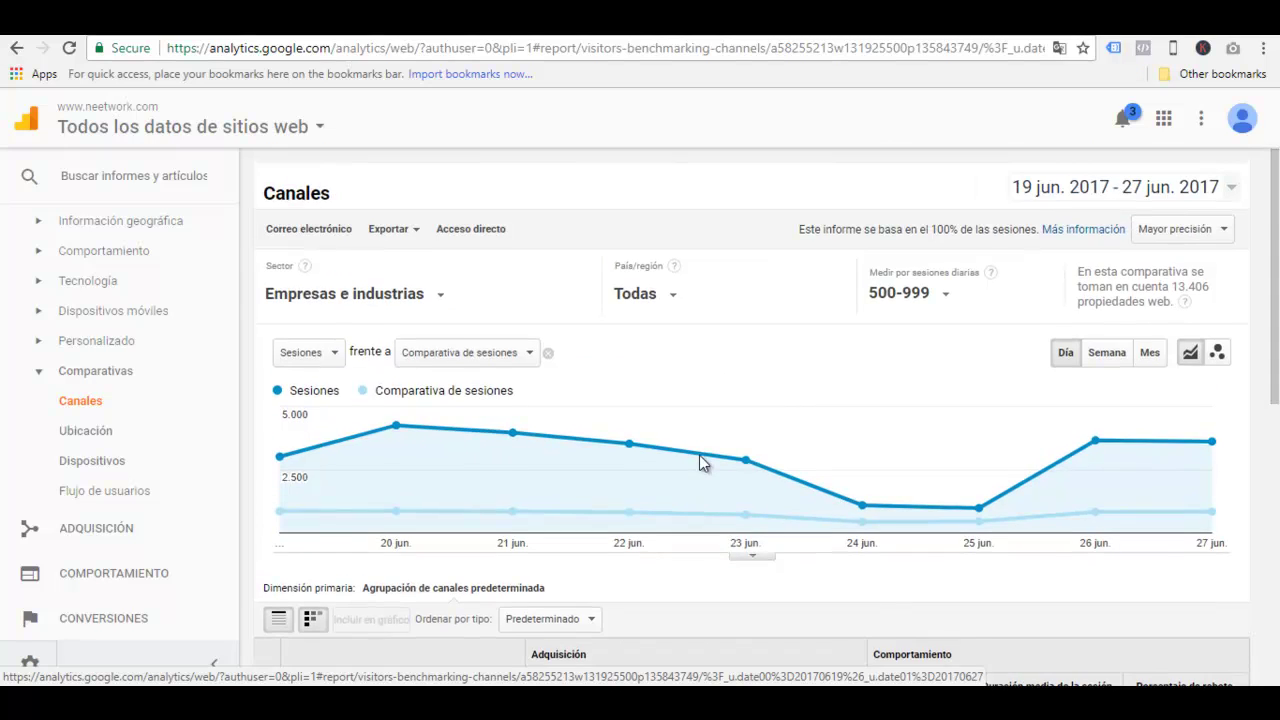
pyautogui.scroll(-1, 700, 462)
pyautogui.scroll(1, 700, 462)
# Browse the Sector choices of the Canales benchmark and expand the Internet y telecomunicaciones category.
pyautogui.click(441, 300)
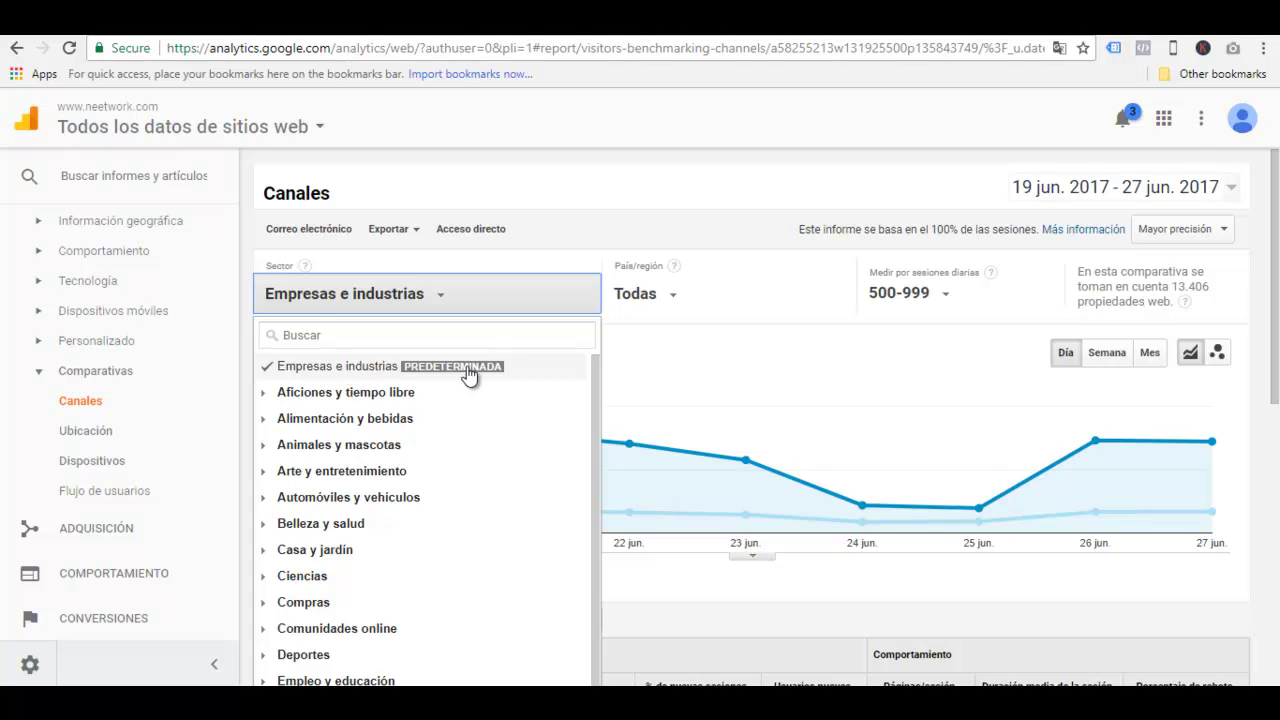
pyautogui.scroll(-1, 357, 414)
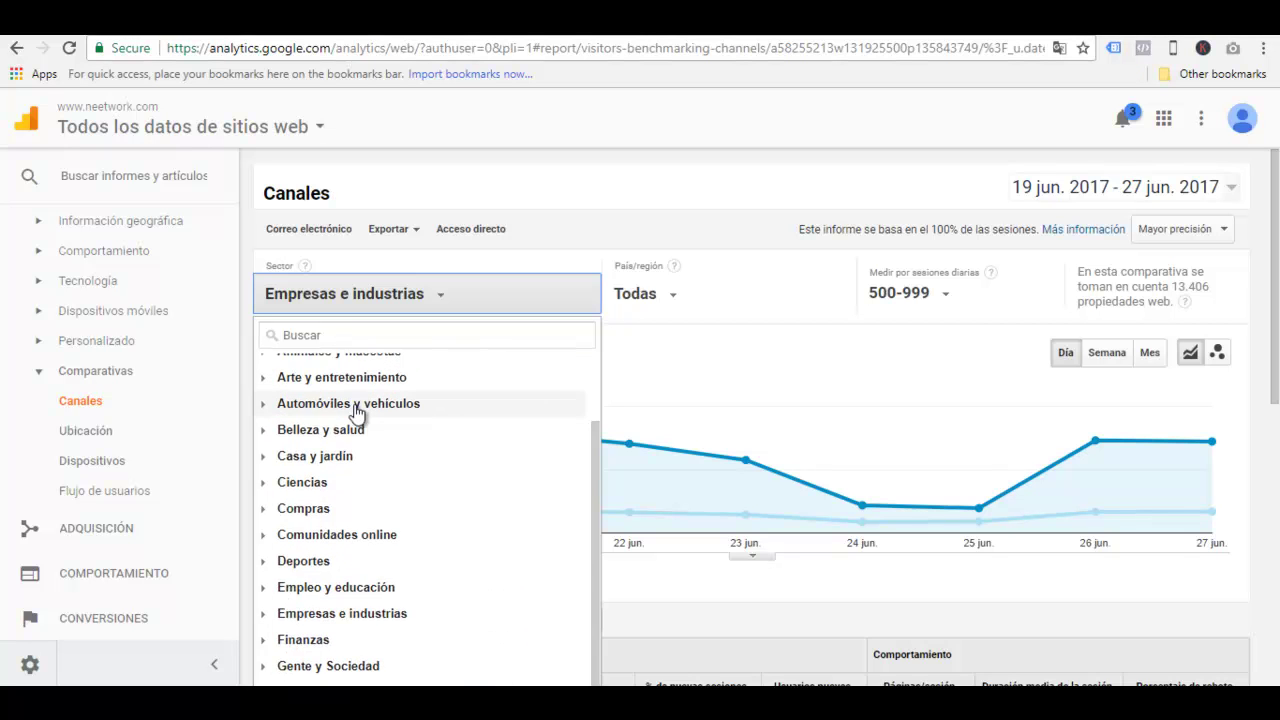
pyautogui.scroll(-1, 357, 414)
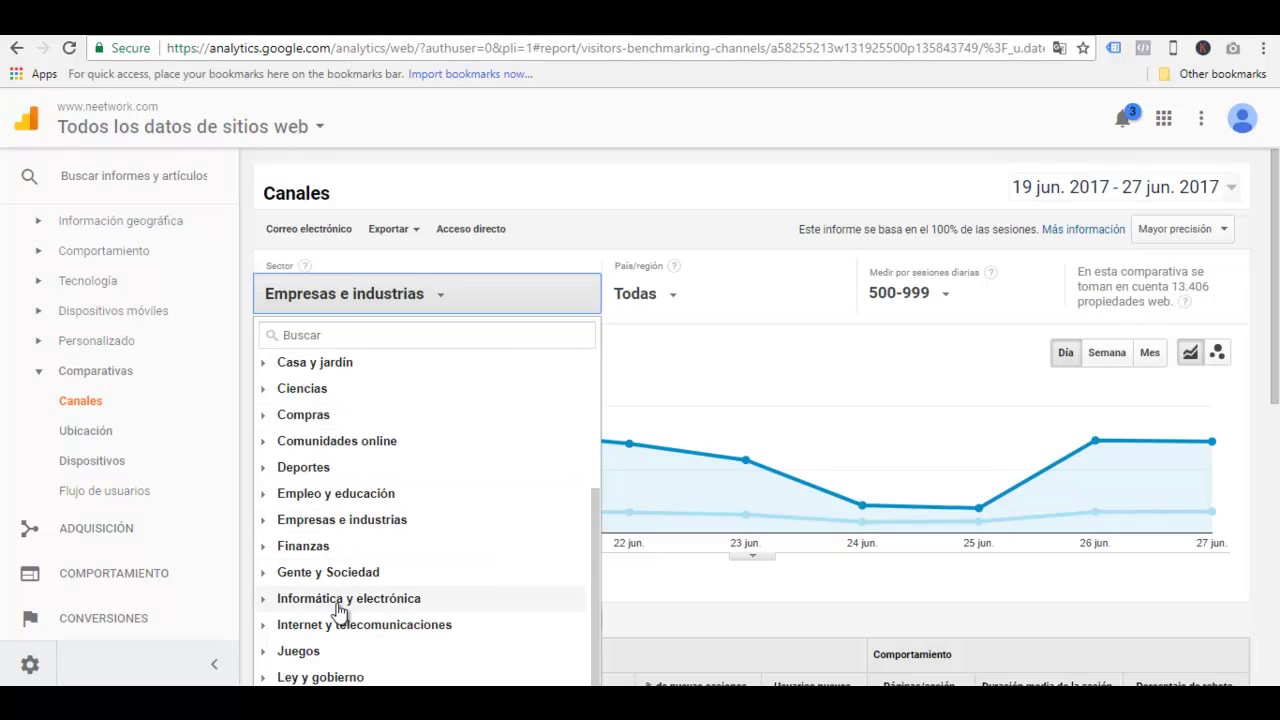
pyautogui.scroll(-1, 415, 591)
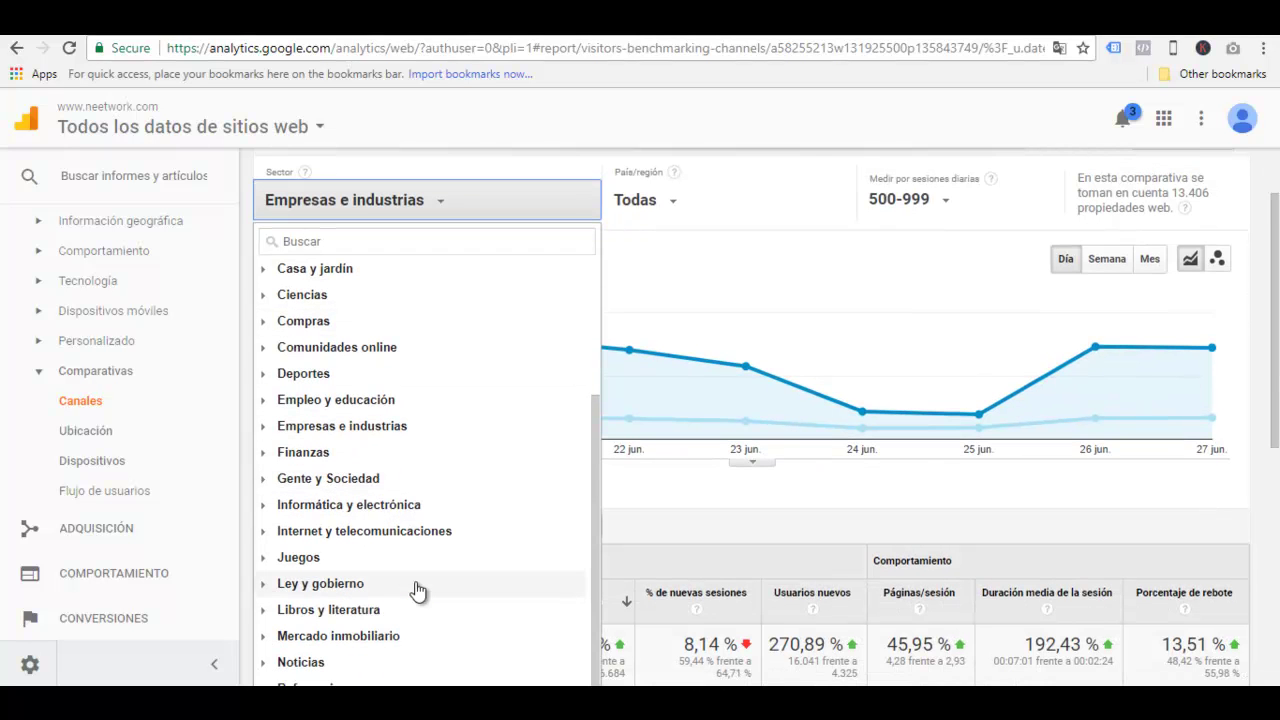
pyautogui.scroll(-1, 370, 500)
pyautogui.scroll(-2, 370, 500)
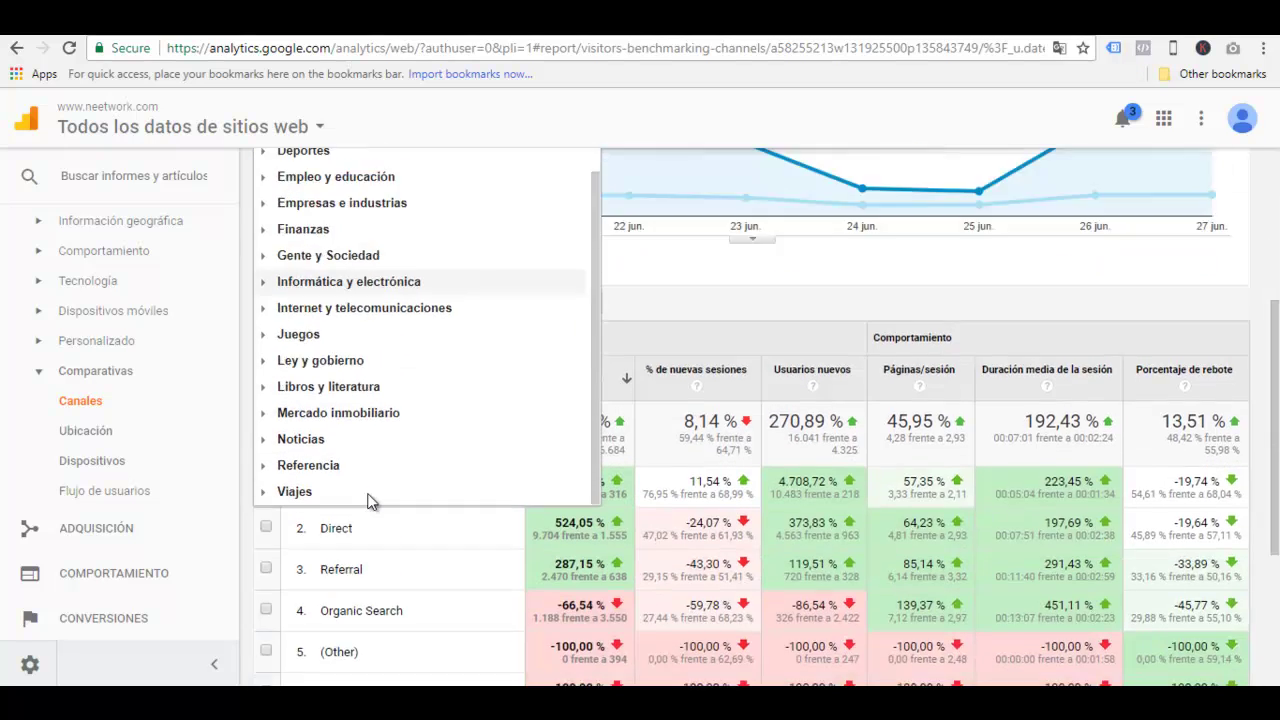
pyautogui.scroll(1, 368, 498)
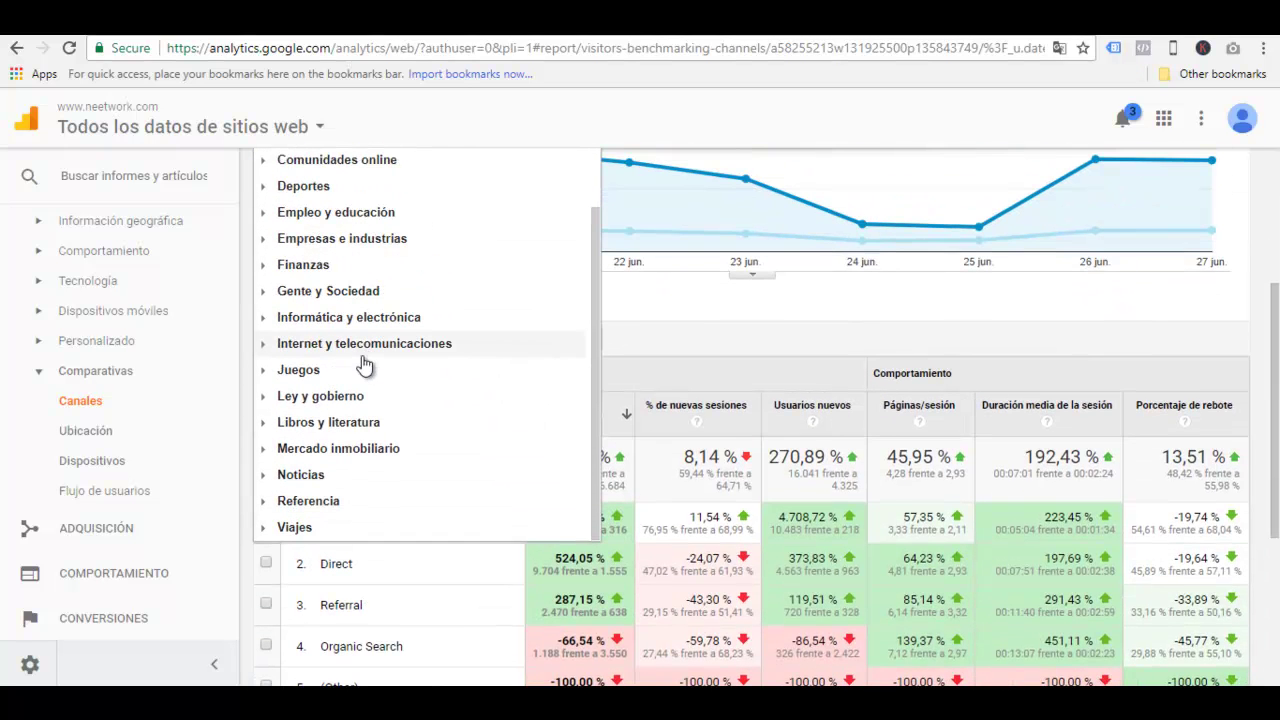
pyautogui.click(272, 348)
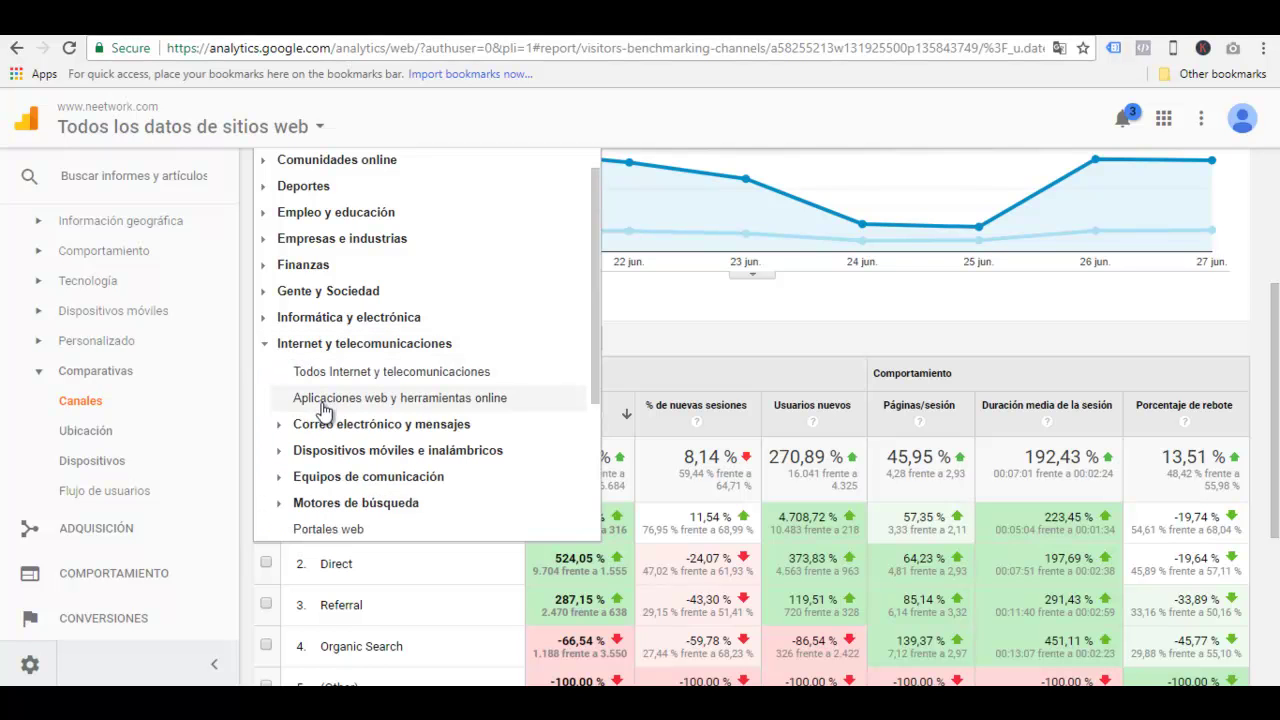
# Set the benchmark sector to Todos Educación continua y orientación profesional, within Empleo y educación > Educación, and examine the updated channel comparison.
pyautogui.scroll(1, 323, 410)
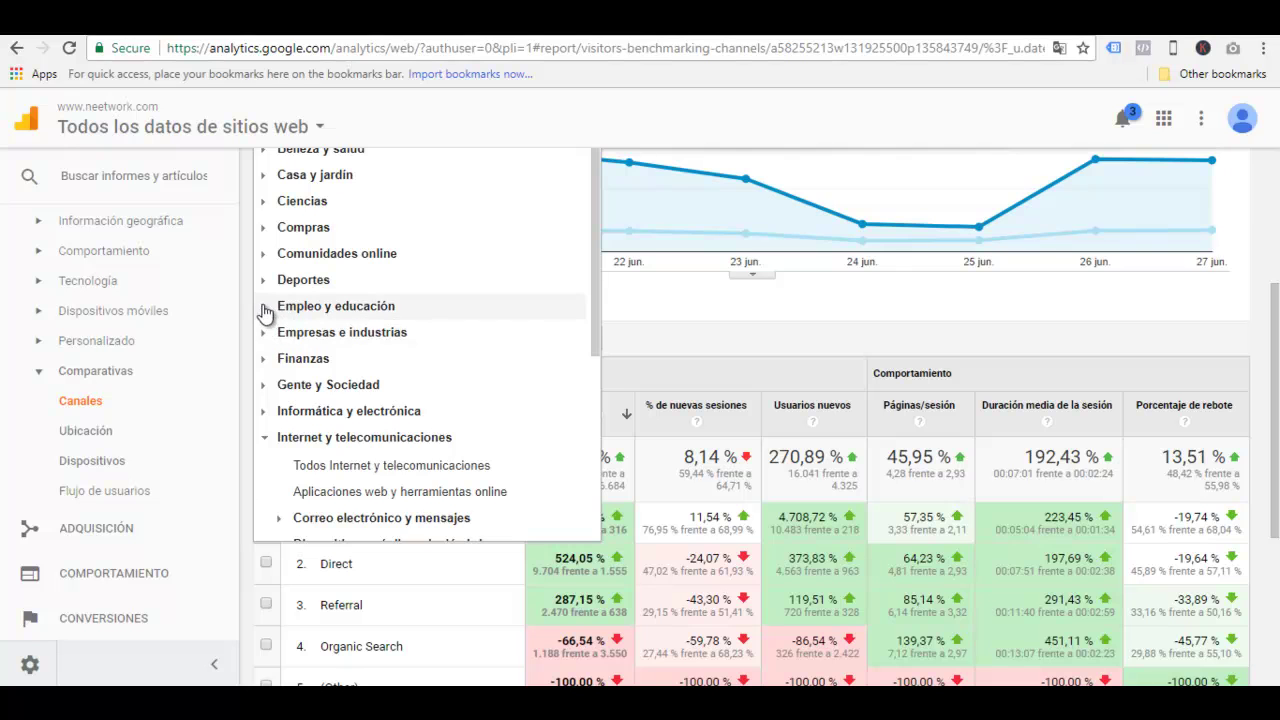
pyautogui.click(265, 310)
pyautogui.click(278, 362)
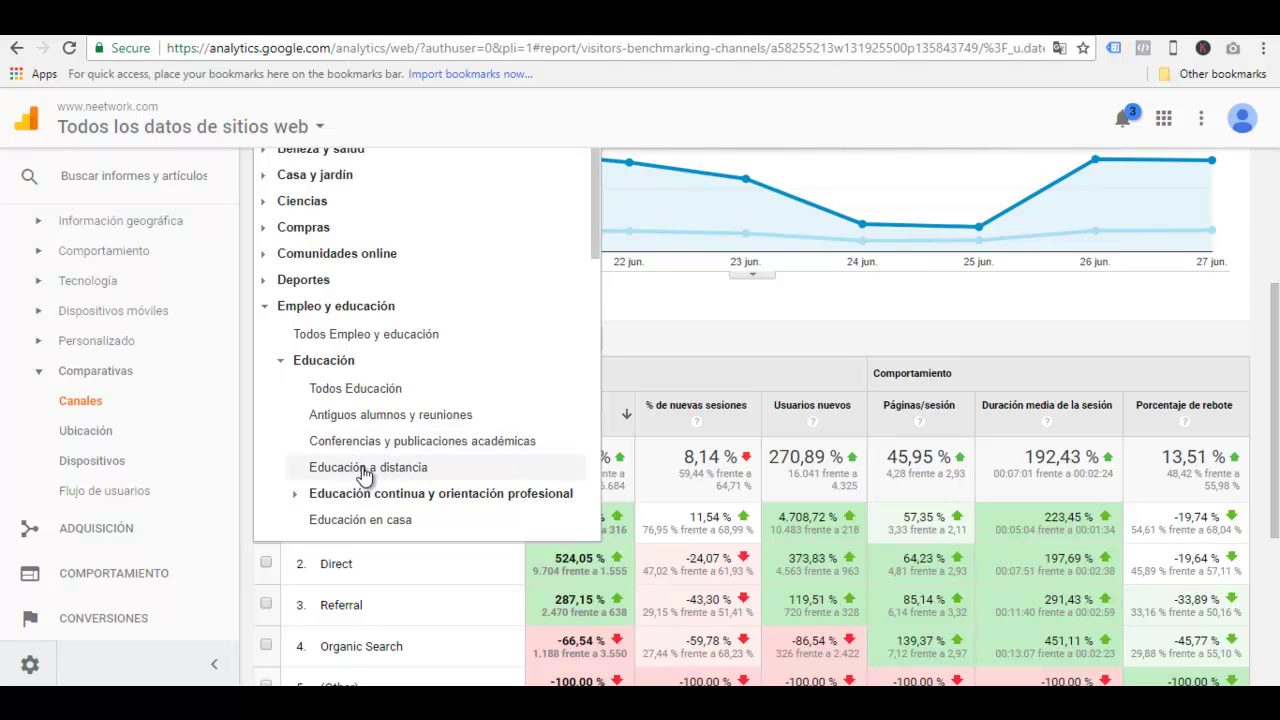
pyautogui.scroll(-1, 365, 475)
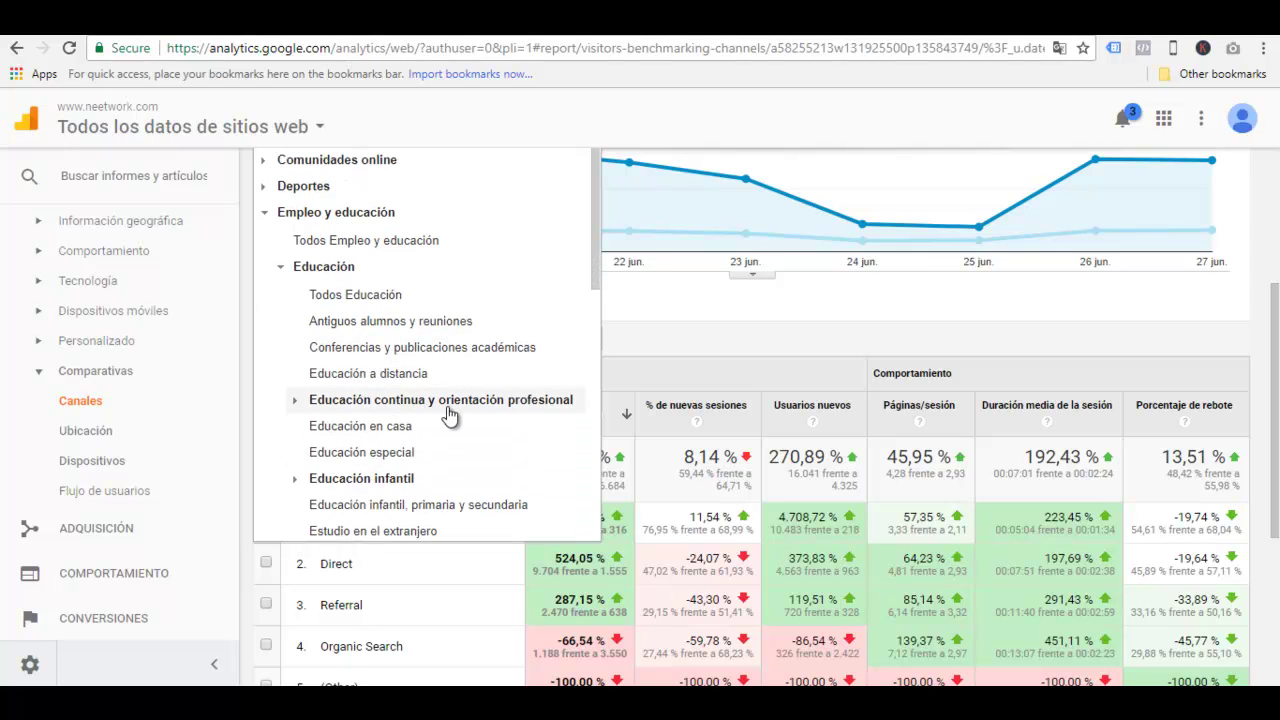
pyautogui.click(372, 402)
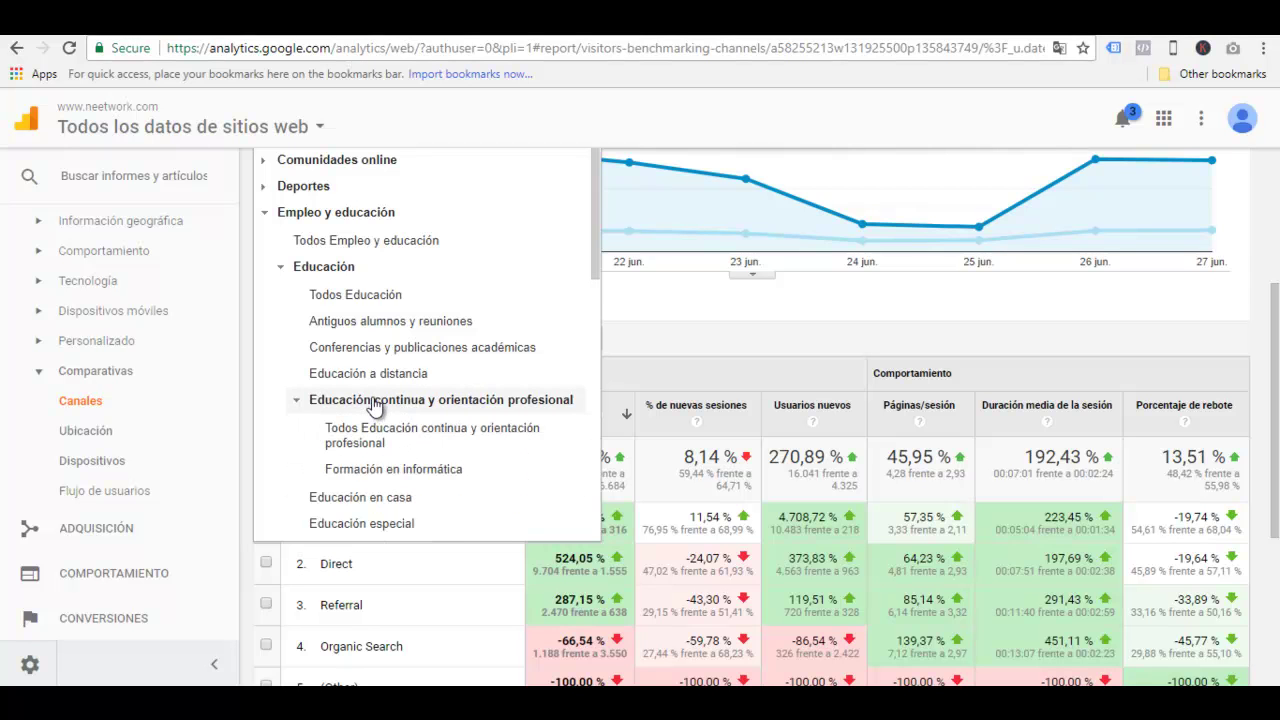
pyautogui.scroll(-1, 368, 440)
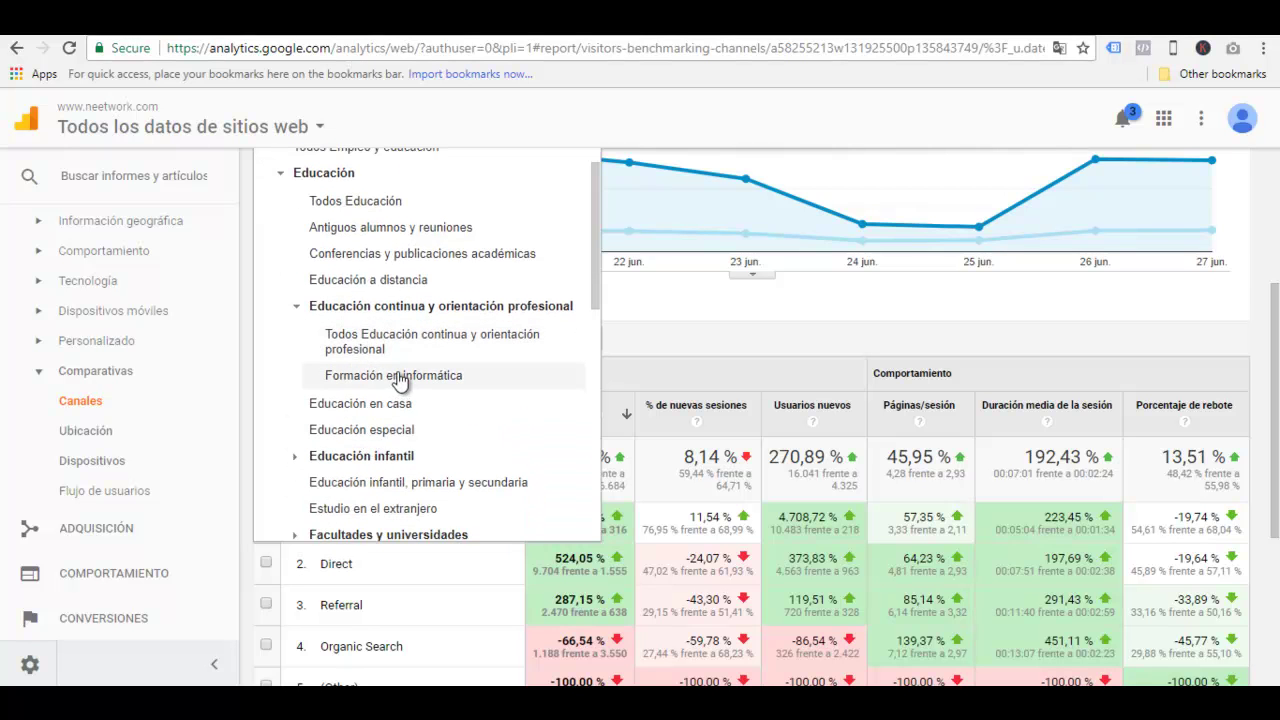
pyautogui.click(358, 344)
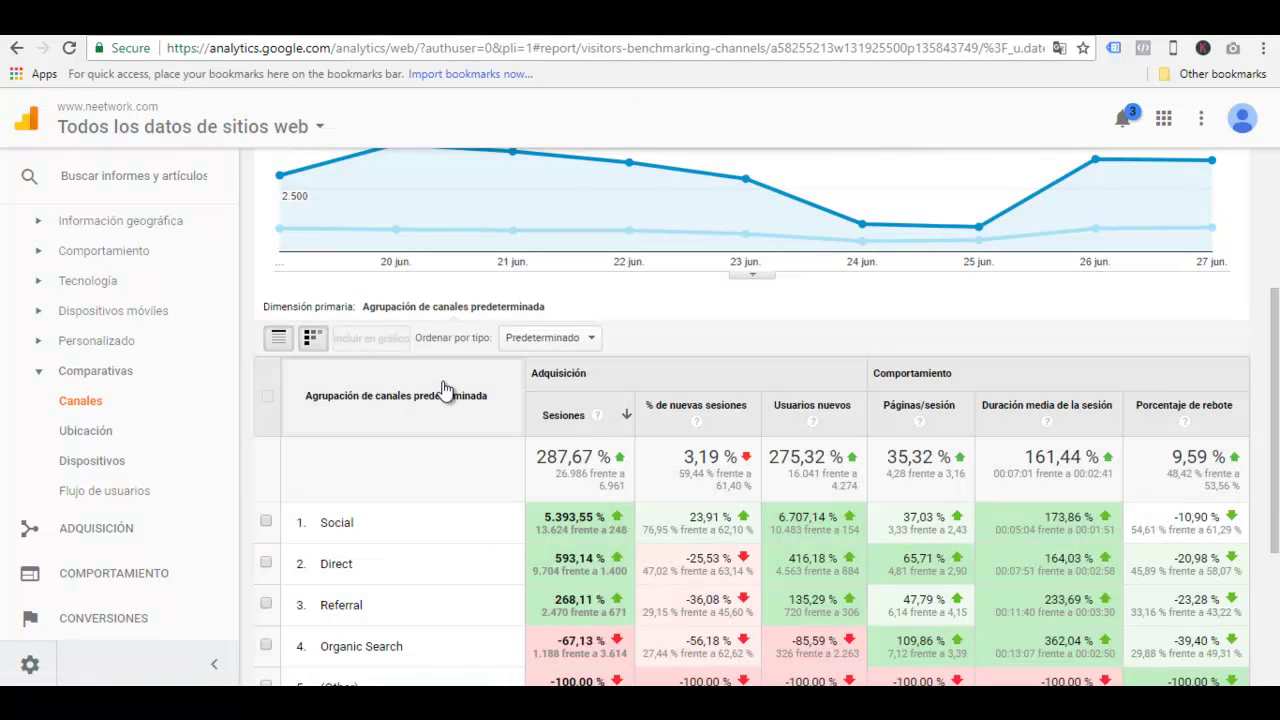
pyautogui.scroll(2, 445, 388)
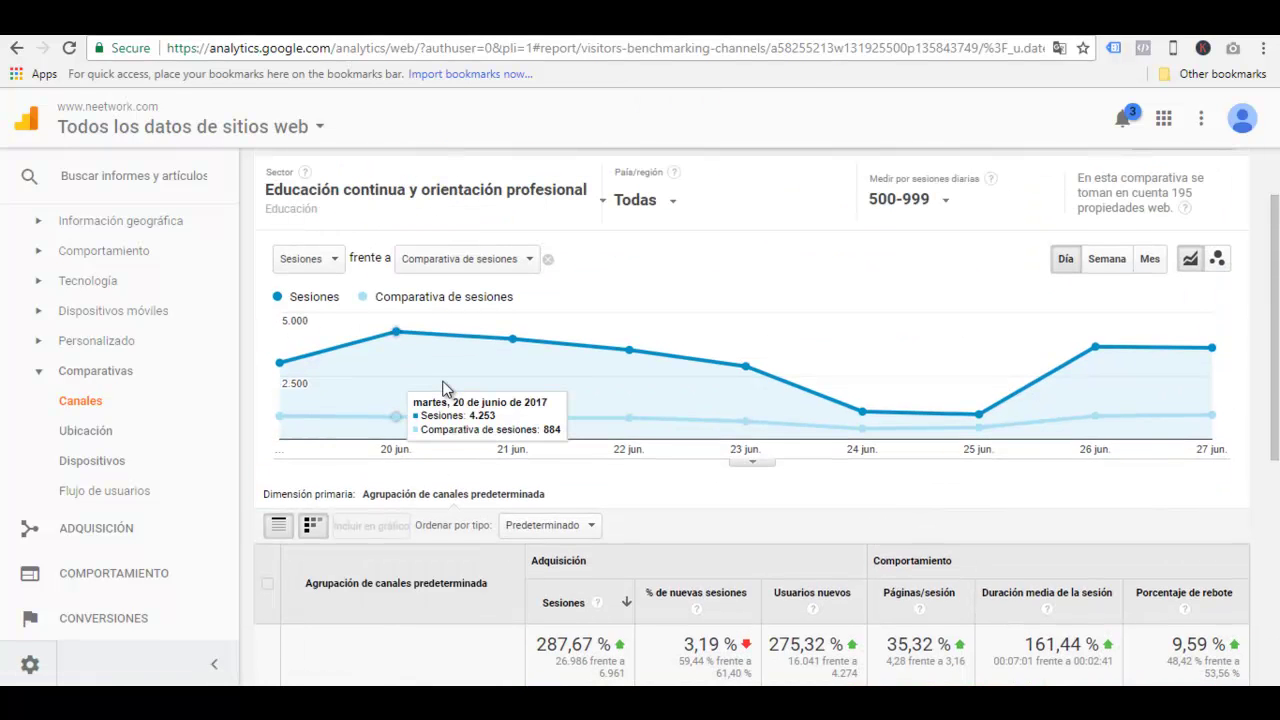
pyautogui.scroll(-2, 445, 388)
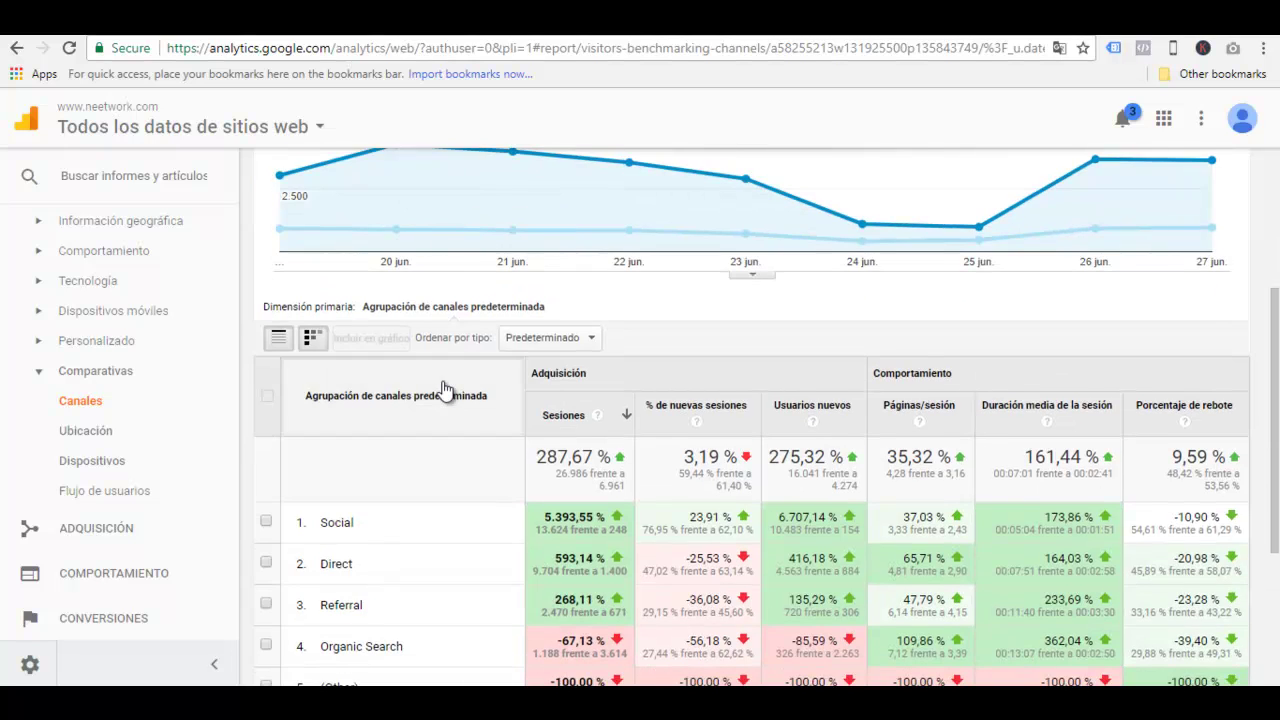
# Browse the País/región choices of the Canales benchmark, leaving the selection at Todas.
pyautogui.scroll(3, 445, 388)
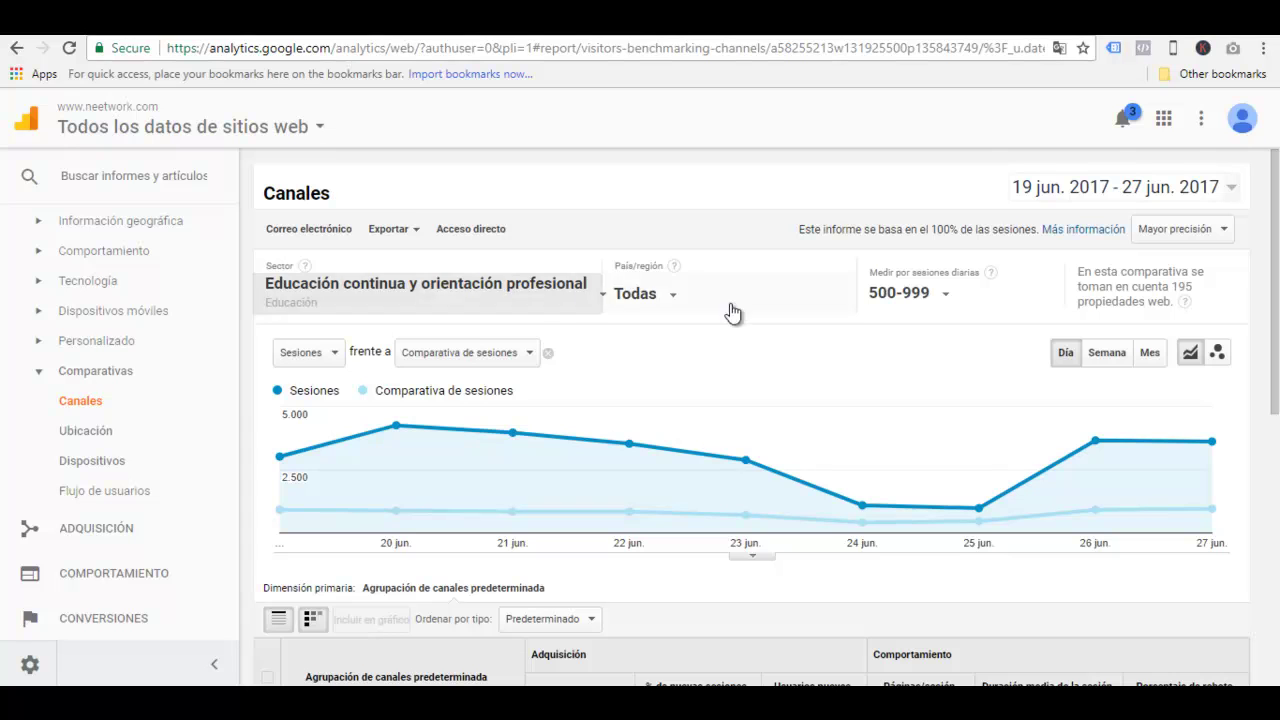
pyautogui.click(675, 297)
pyautogui.click(673, 299)
pyautogui.click(677, 302)
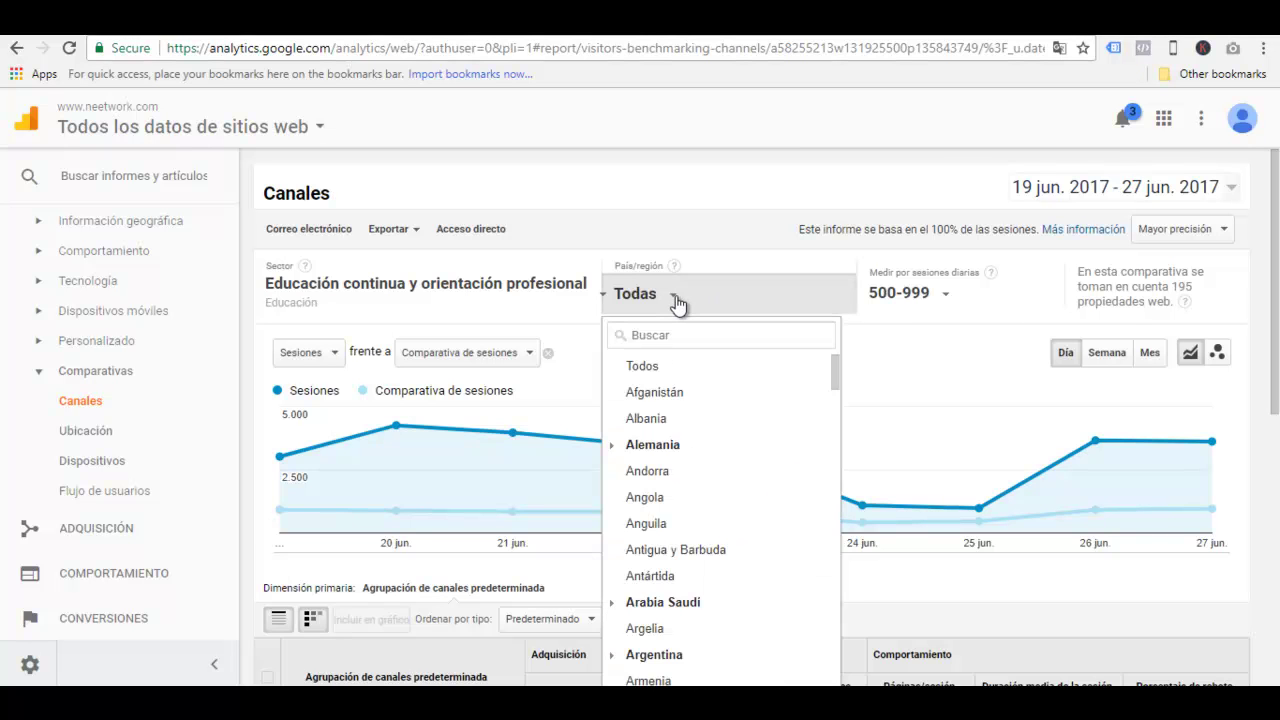
pyautogui.click(677, 302)
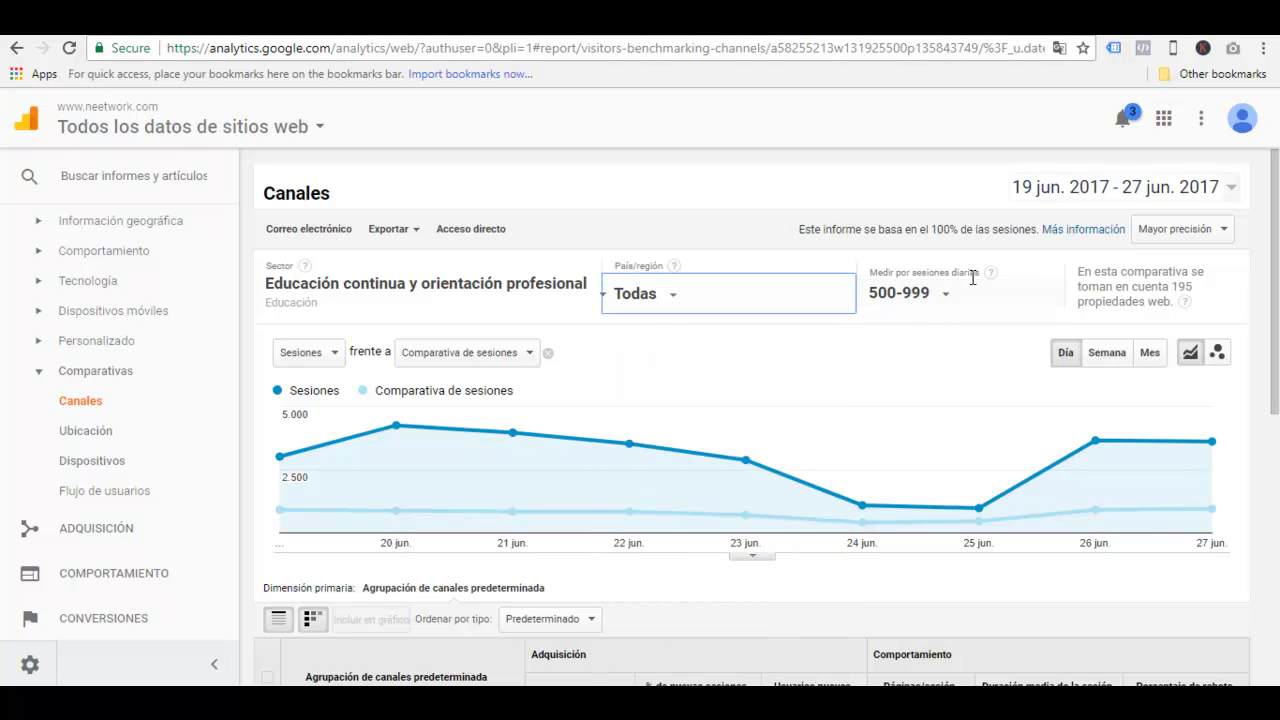
# Examine the daily sessions chart against the benchmark and browse the metrics available in place of Sesiones.
pyautogui.scroll(-1, 878, 343)
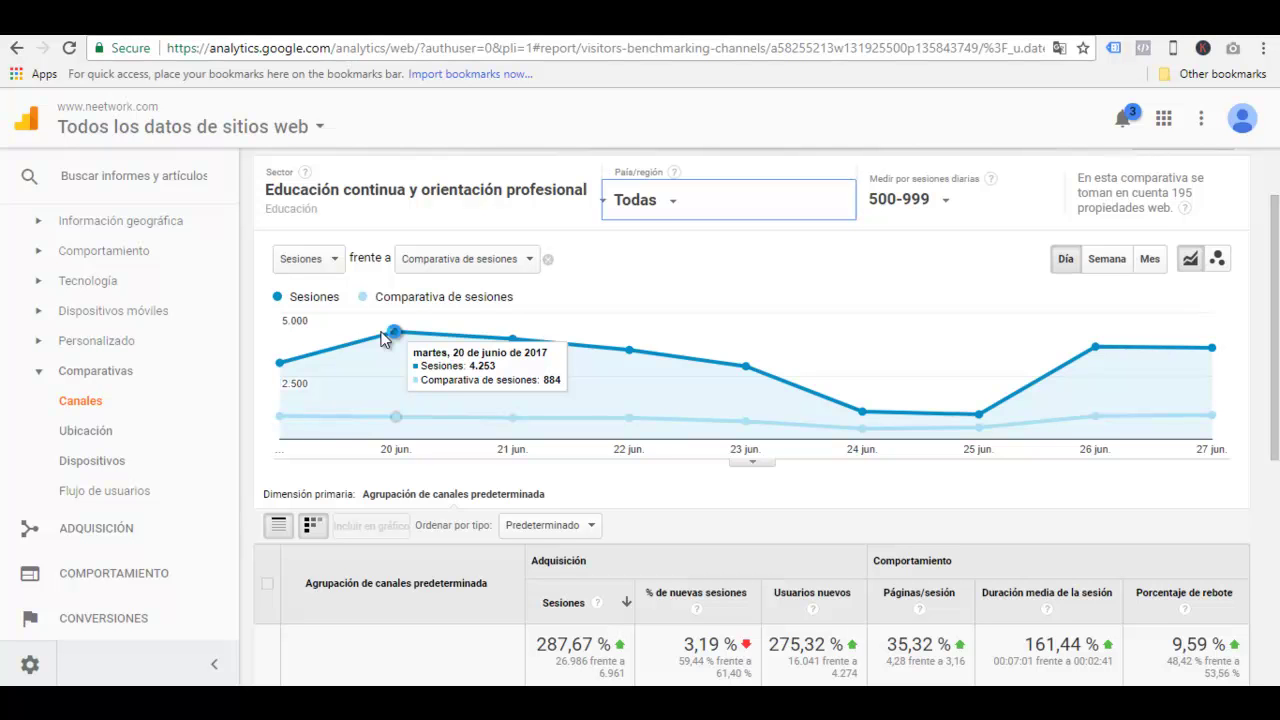
pyautogui.click(334, 262)
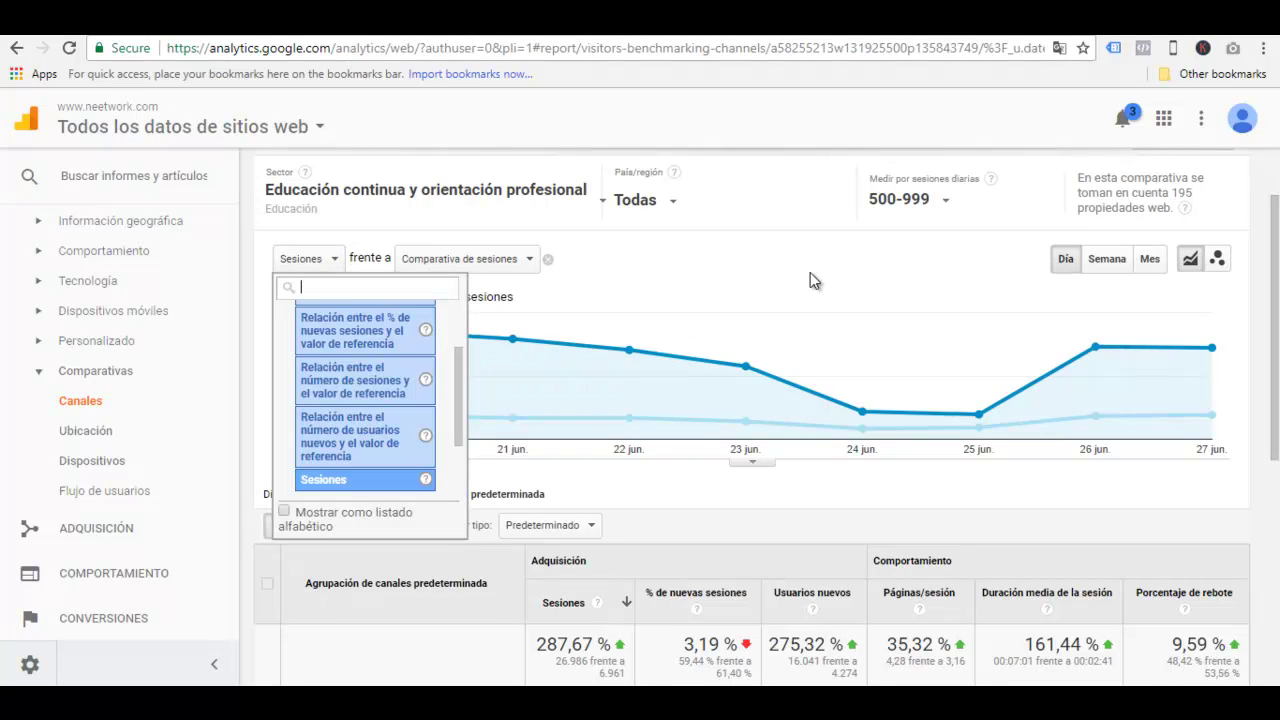
pyautogui.scroll(-1, 811, 273)
pyautogui.scroll(-3, 811, 272)
pyautogui.click(651, 314)
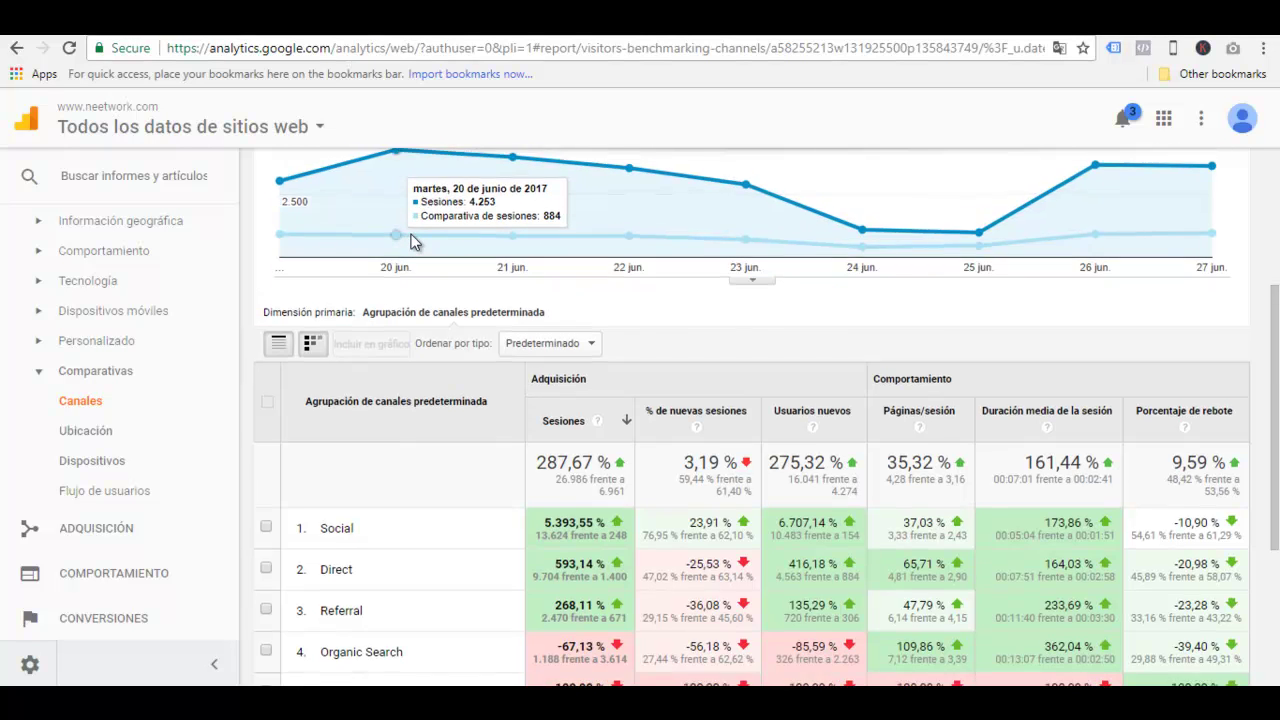
# Examine the channel table, comparing each channel's sessions, new users, pages per session, duration and bounce rate with the benchmark.
pyautogui.scroll(1, 410, 240)
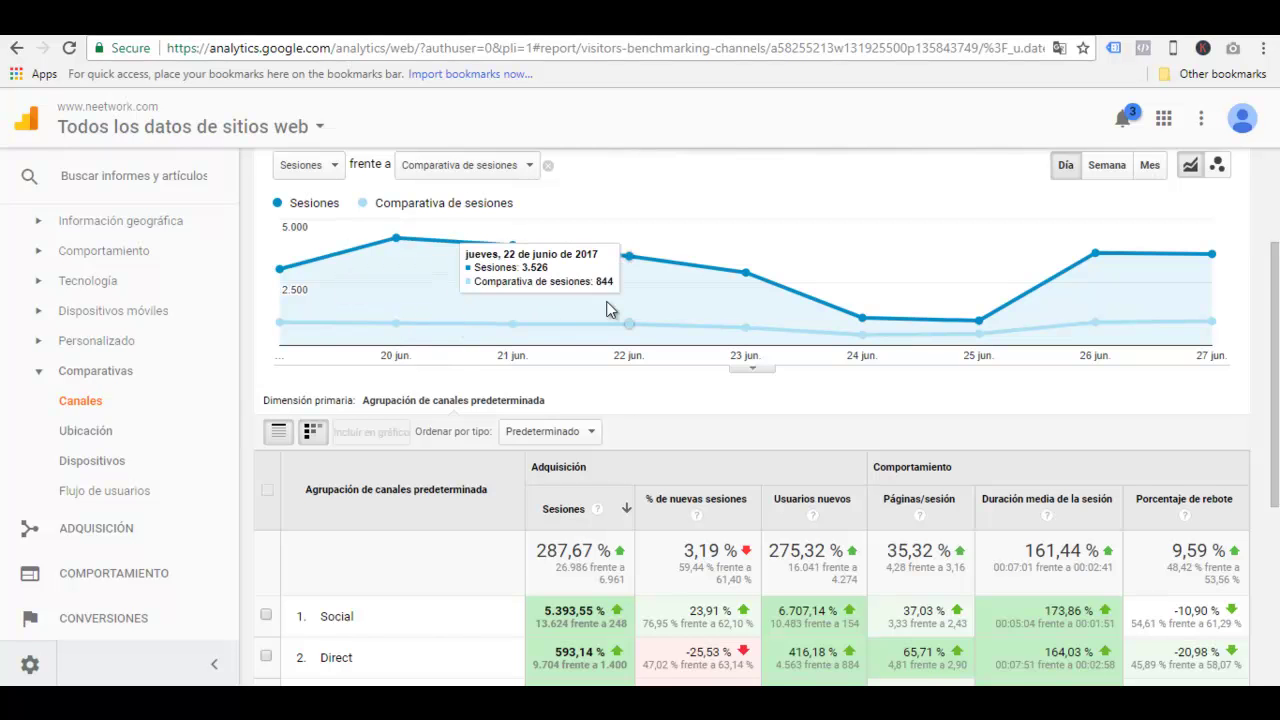
pyautogui.scroll(-1, 610, 300)
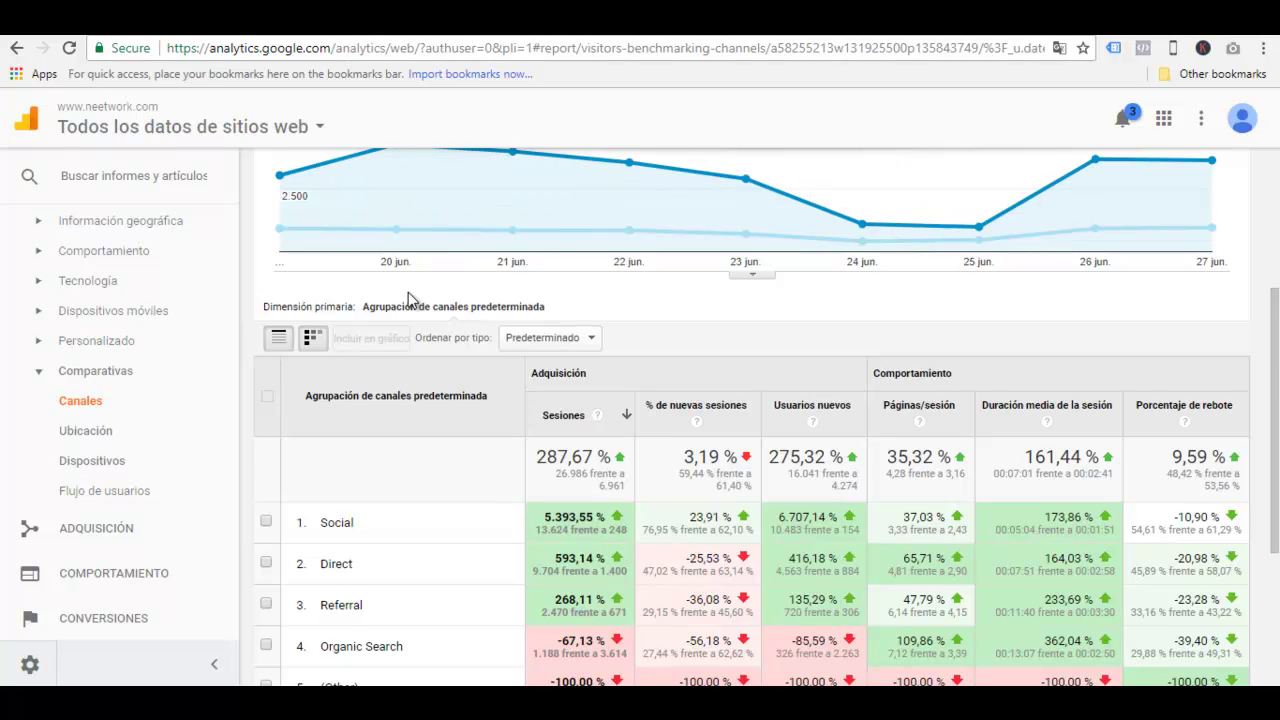
pyautogui.scroll(-3, 408, 292)
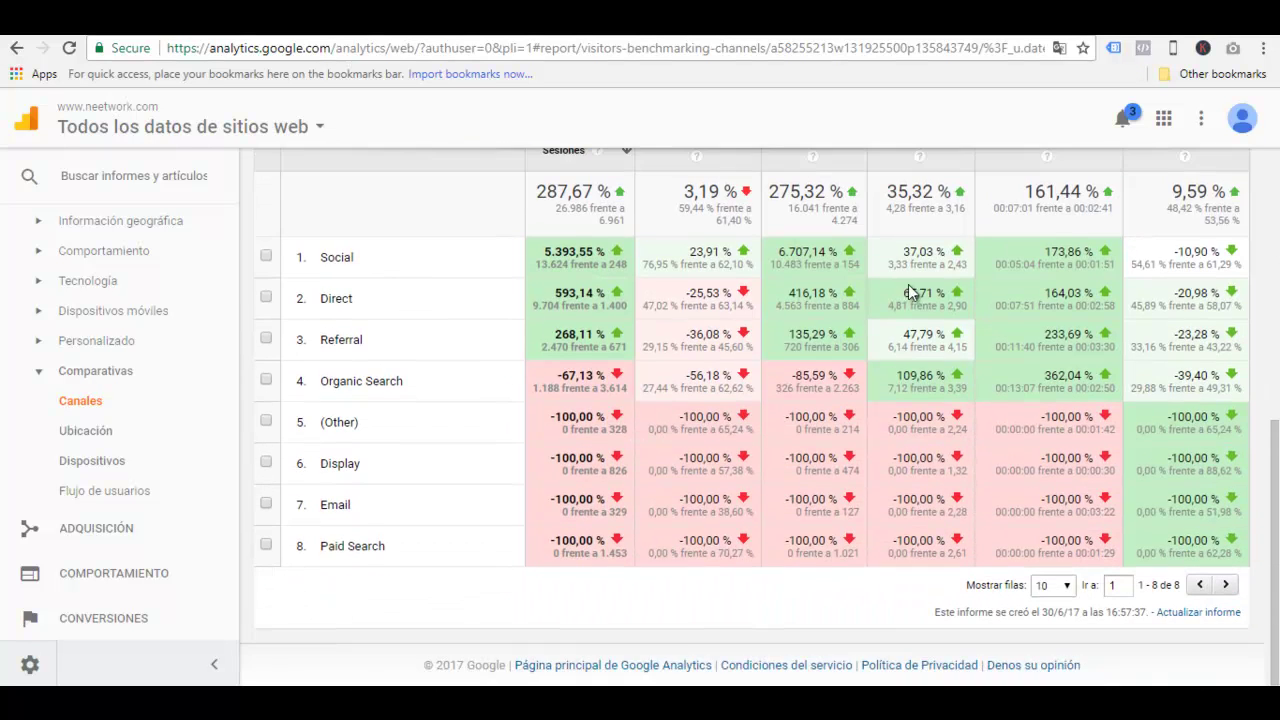
pyautogui.scroll(1, 808, 400)
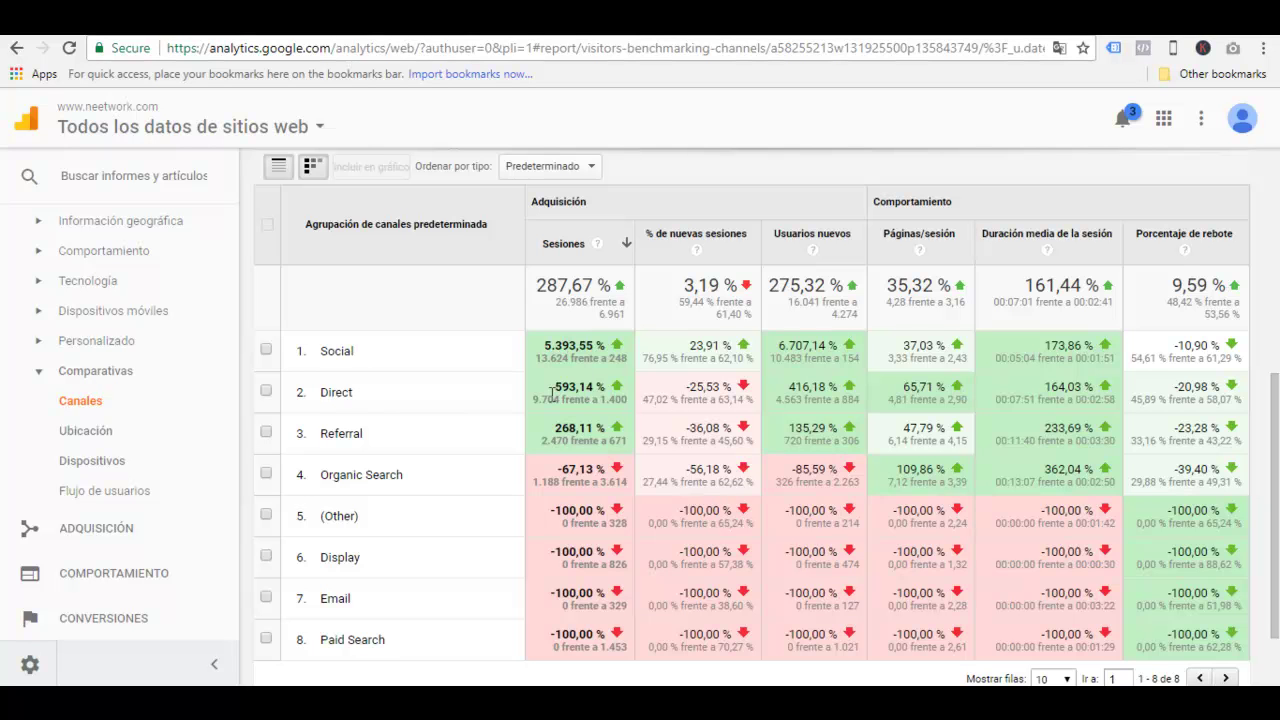
pyautogui.scroll(-2, 461, 406)
pyautogui.scroll(2, 512, 403)
pyautogui.scroll(-2, 503, 508)
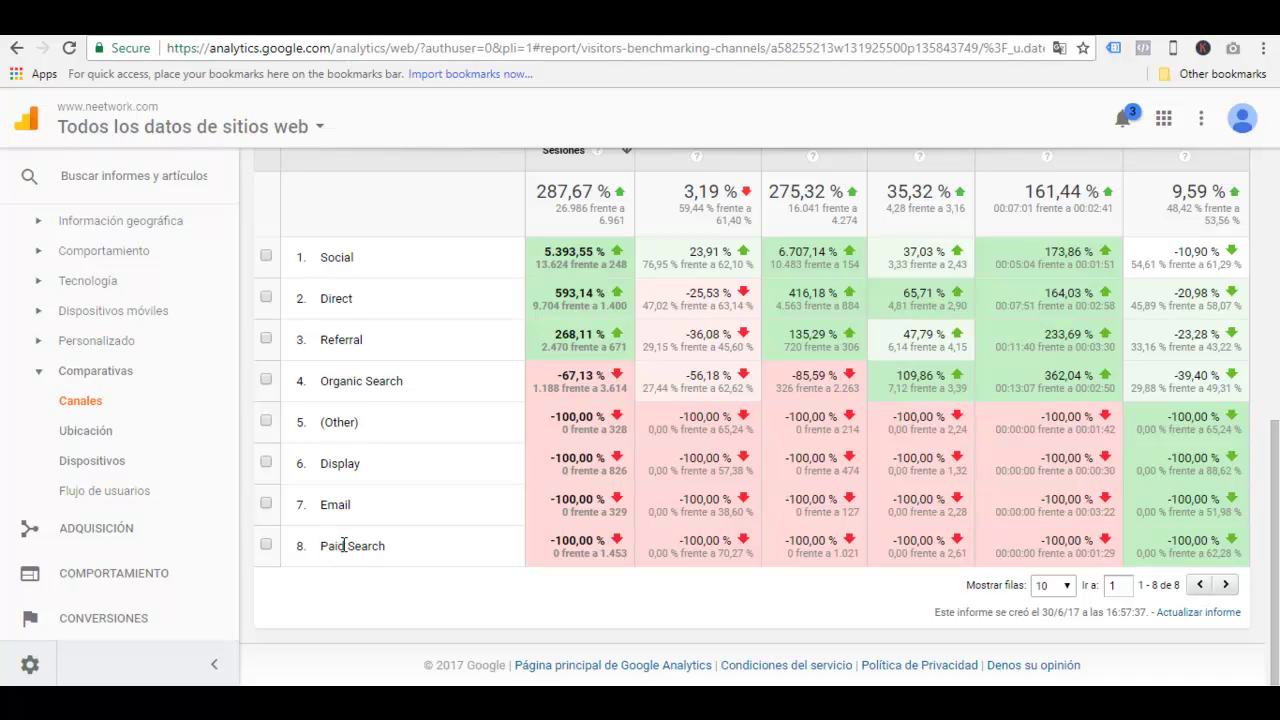
pyautogui.scroll(2, 770, 515)
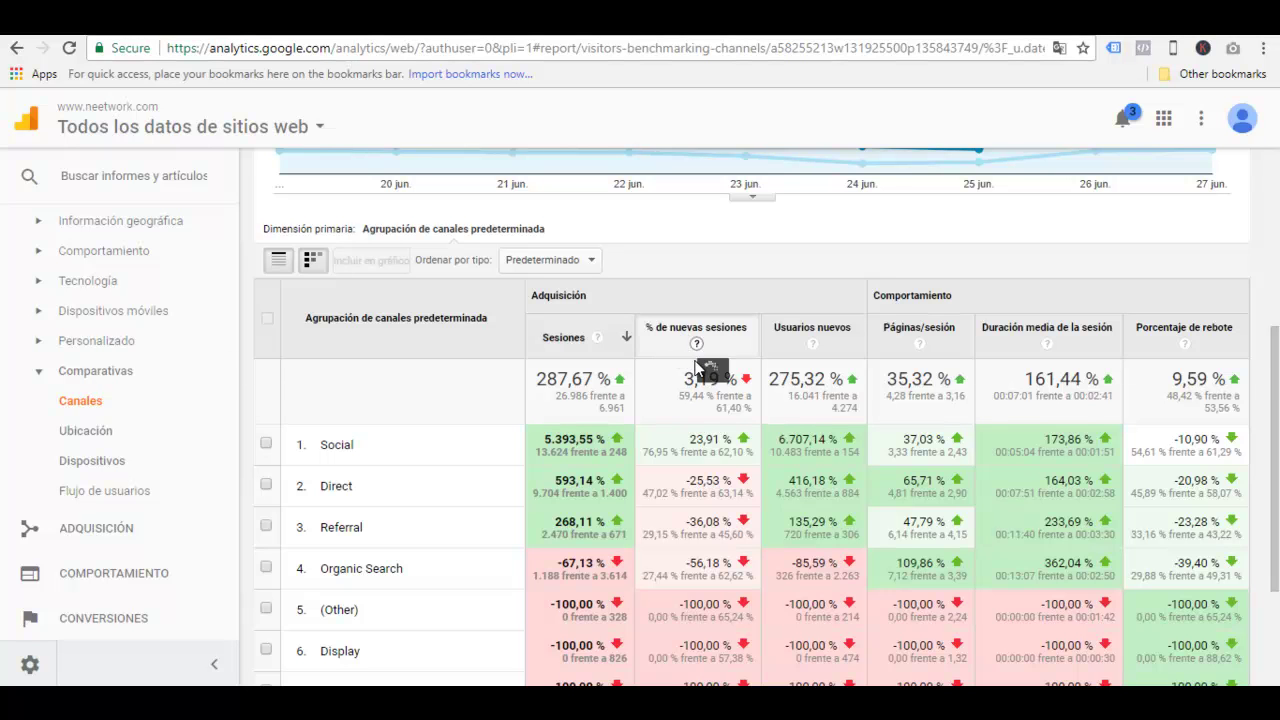
pyautogui.moveTo(697, 343)
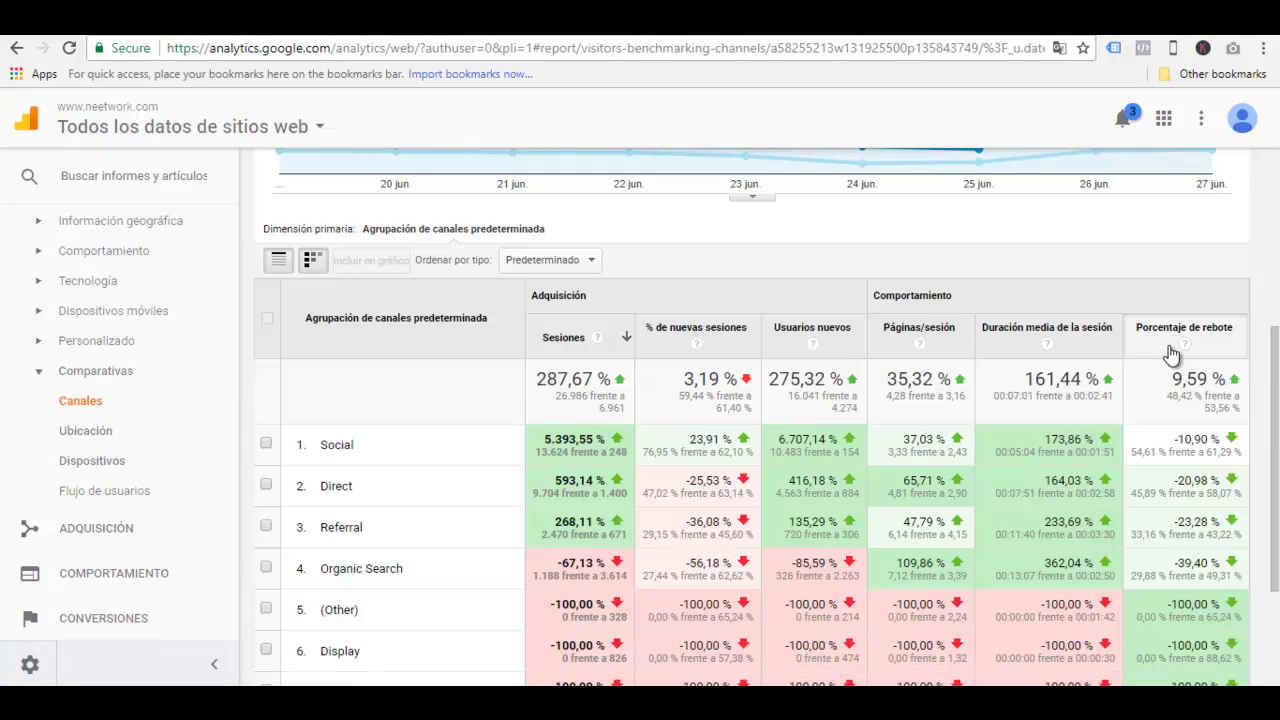
pyautogui.scroll(-2, 1068, 402)
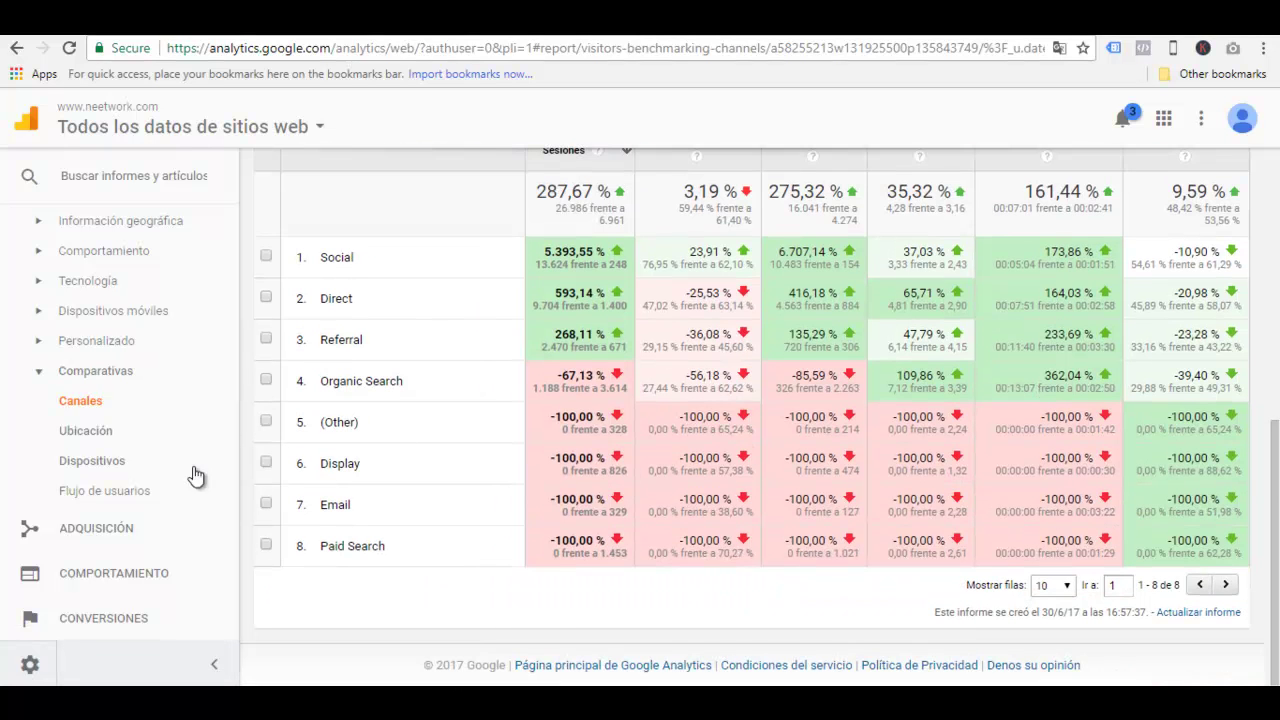
# Open the Ubicación report under Comparativas and examine how each country's acquisition and behavior compare with the benchmark.
pyautogui.click(85, 440)
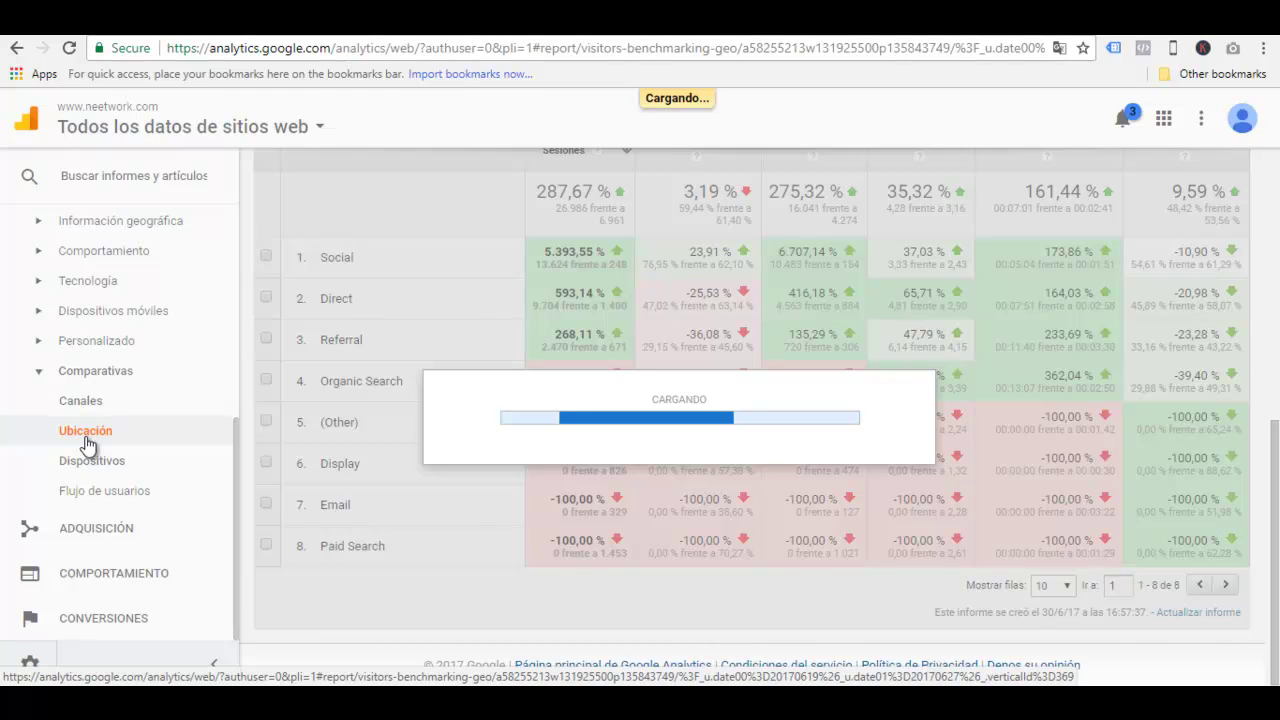
pyautogui.scroll(5, 657, 396)
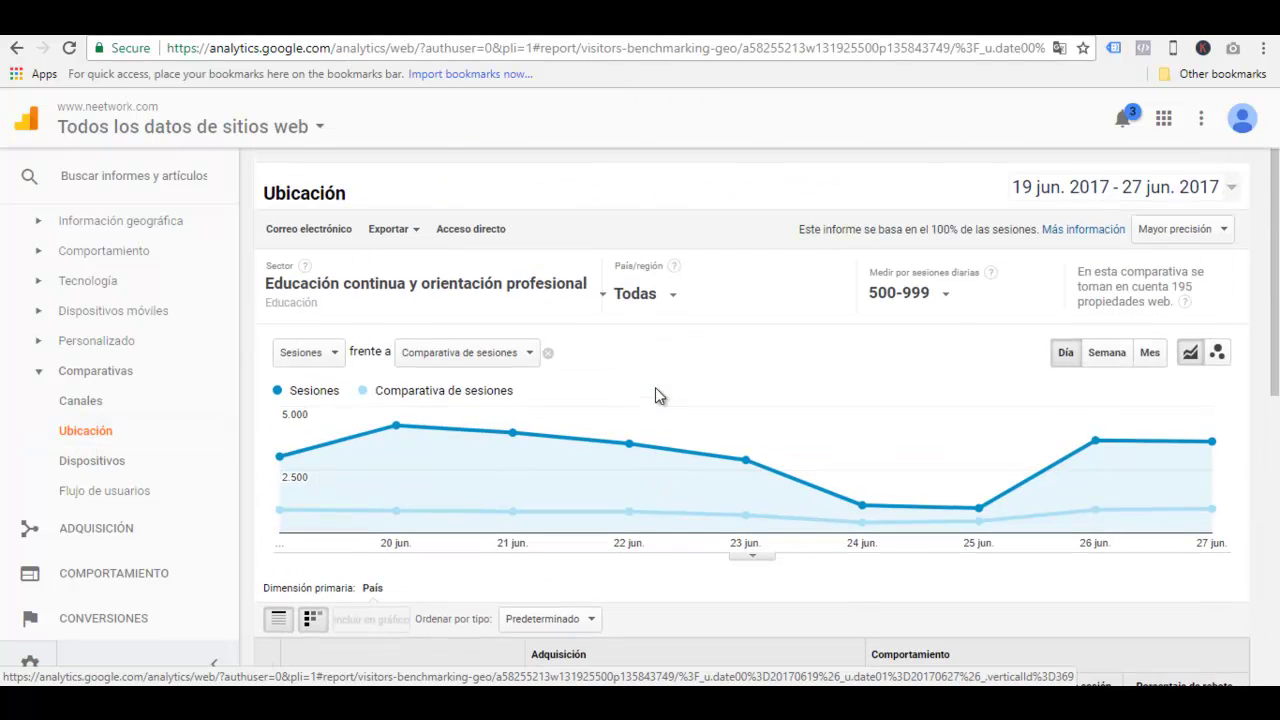
pyautogui.moveTo(530, 450)
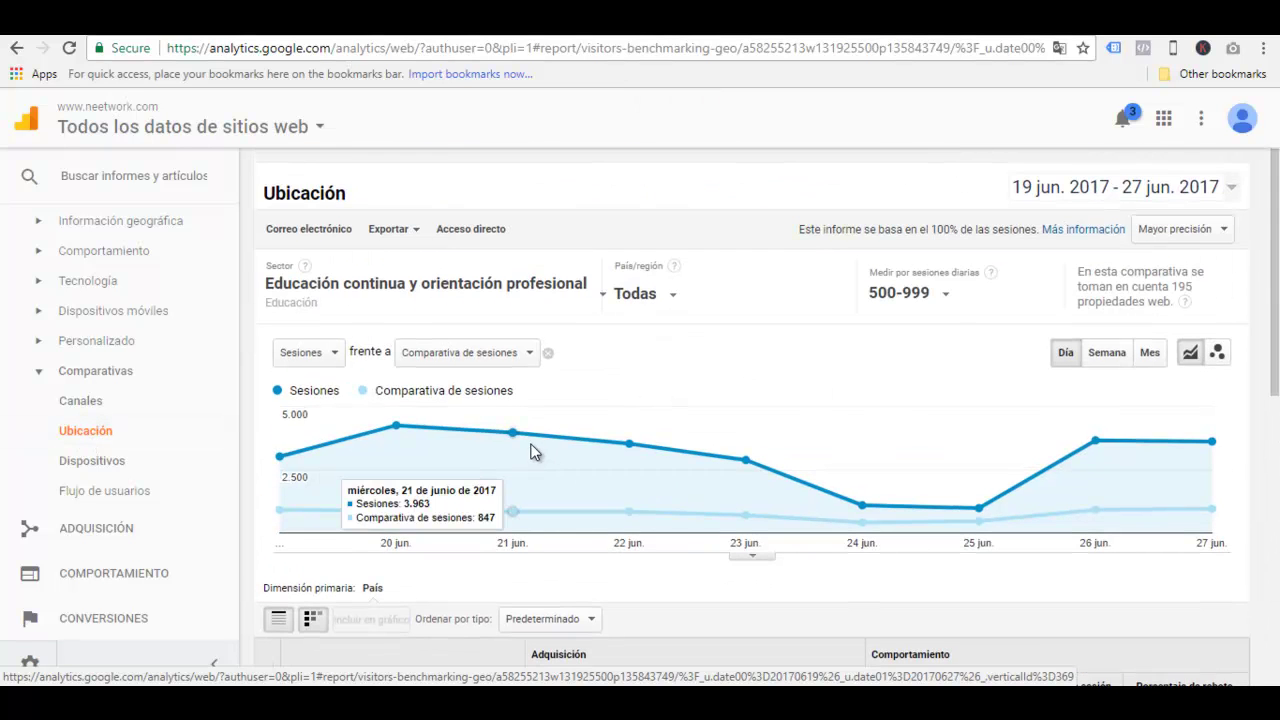
pyautogui.scroll(-5, 526, 444)
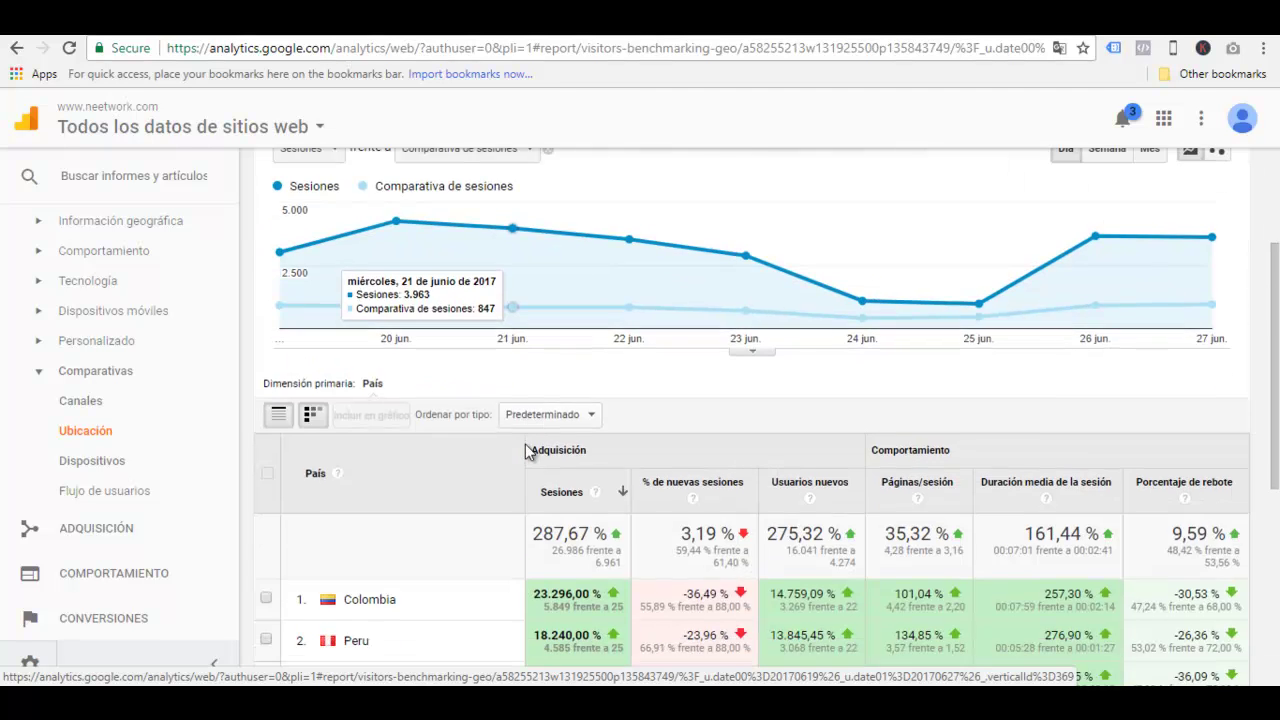
pyautogui.scroll(1, 525, 444)
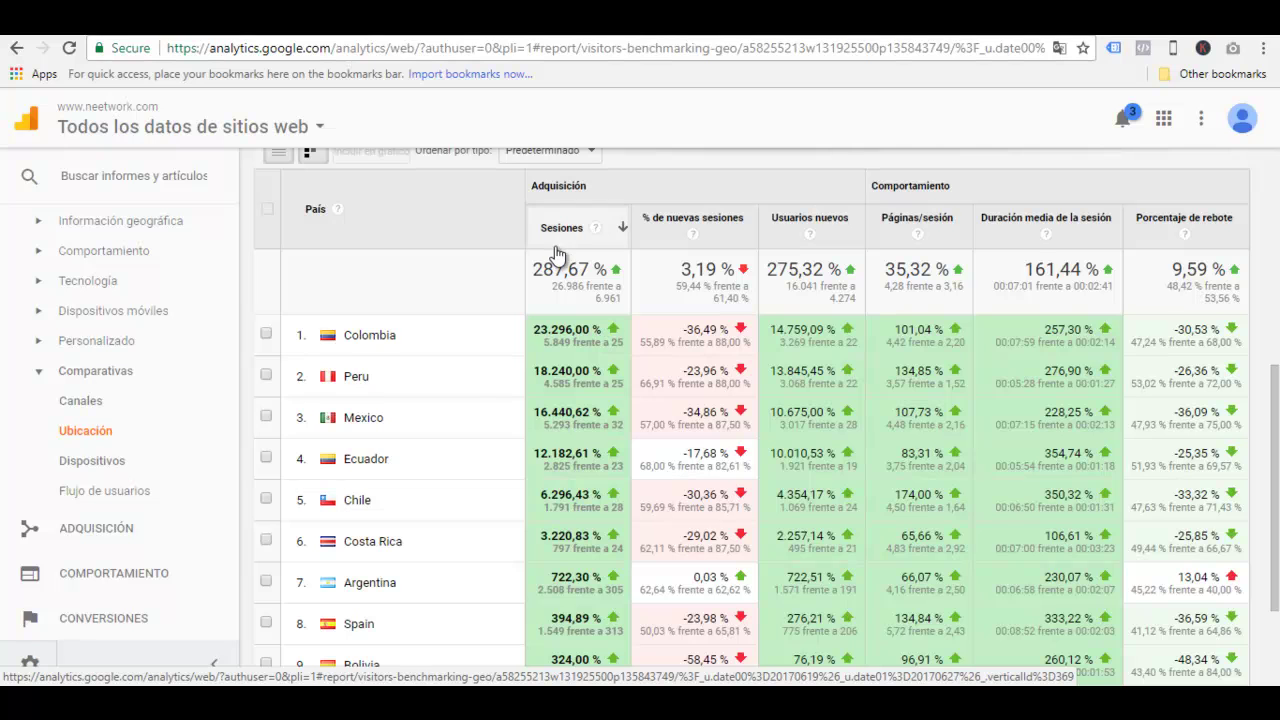
pyautogui.scroll(-1, 617, 285)
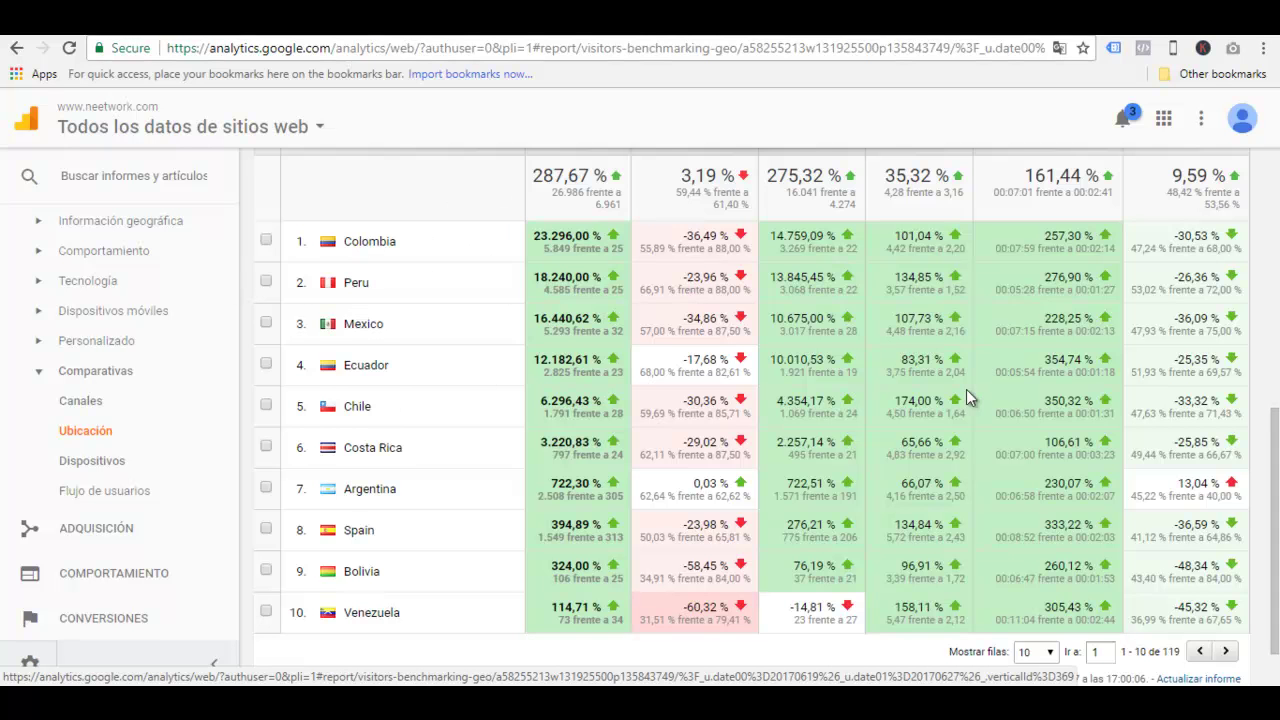
pyautogui.scroll(1, 677, 275)
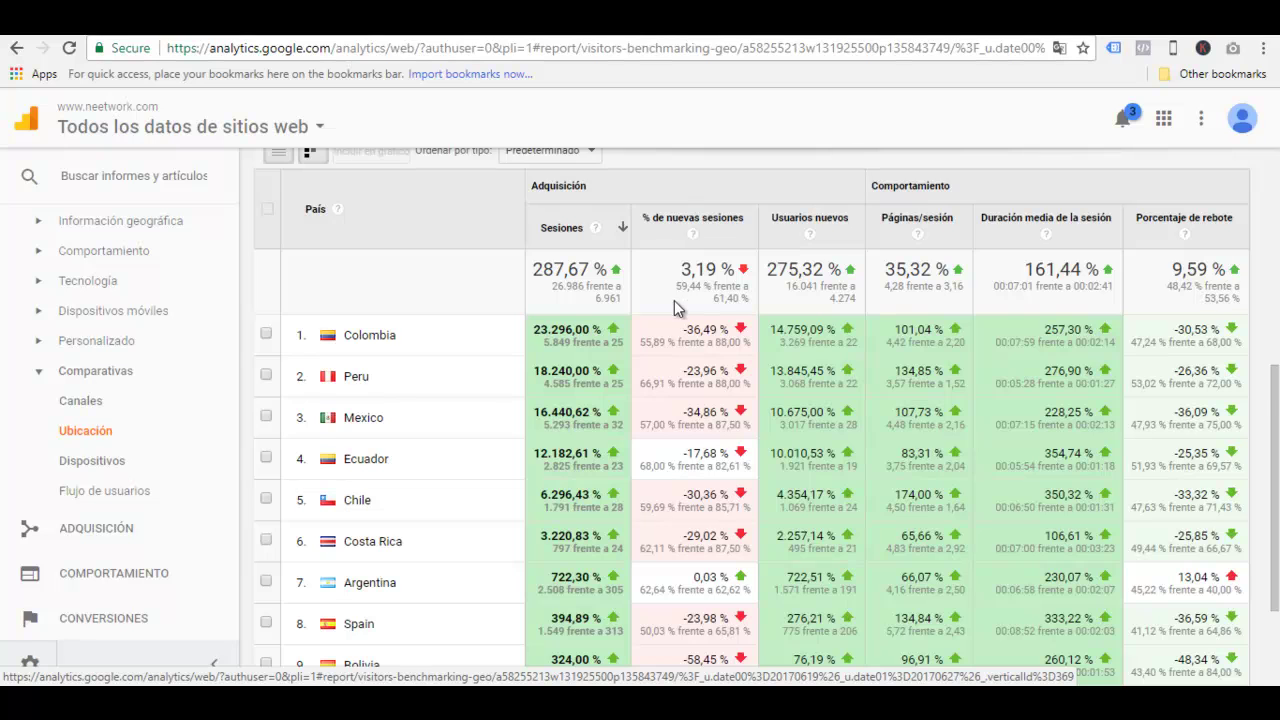
pyautogui.scroll(-1, 674, 300)
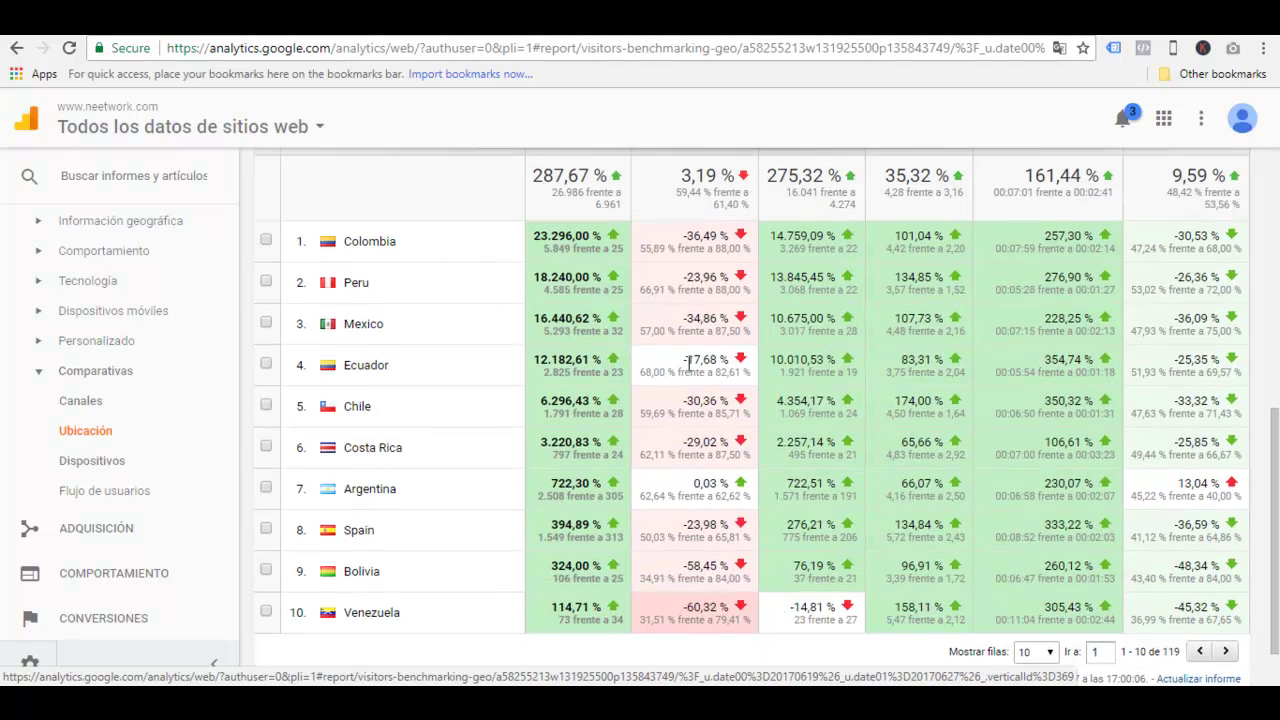
pyautogui.scroll(2, 693, 359)
# Open the Dispositivos report under Comparativas and examine the benchmark comparison for mobile, desktop and tablet.
pyautogui.click(150, 461)
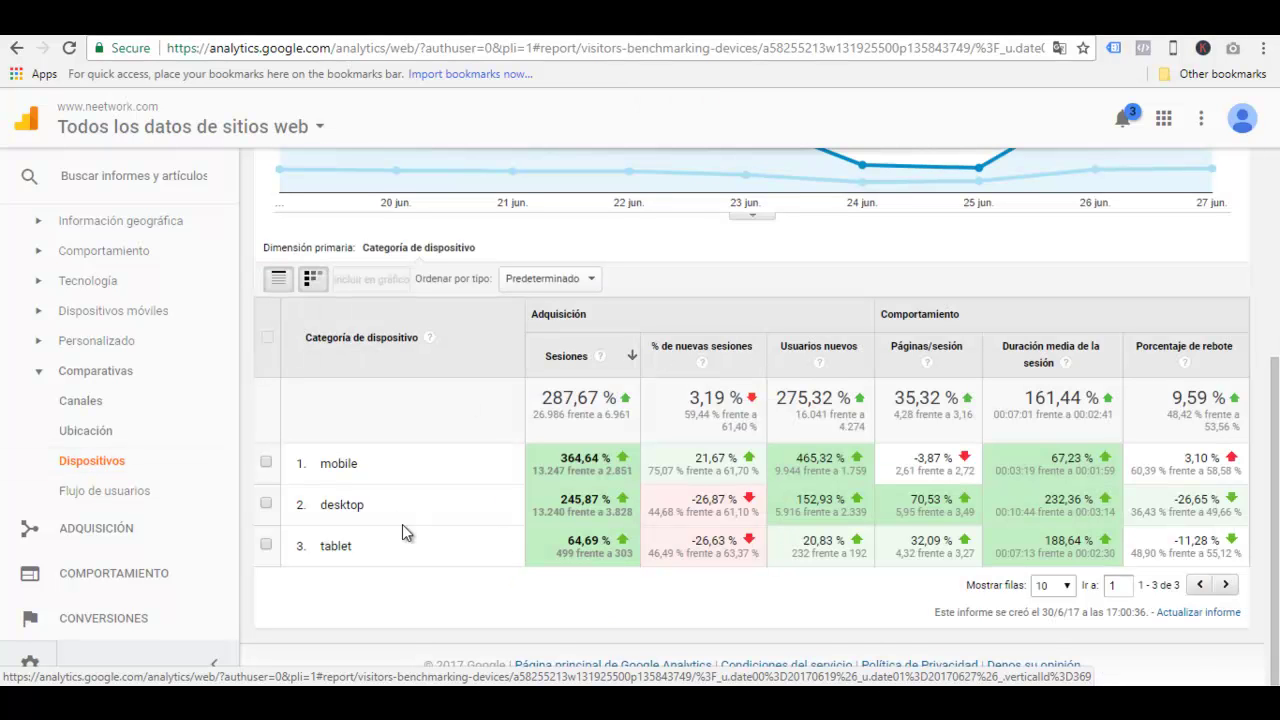
pyautogui.scroll(3, 402, 534)
pyautogui.scroll(-2, 402, 534)
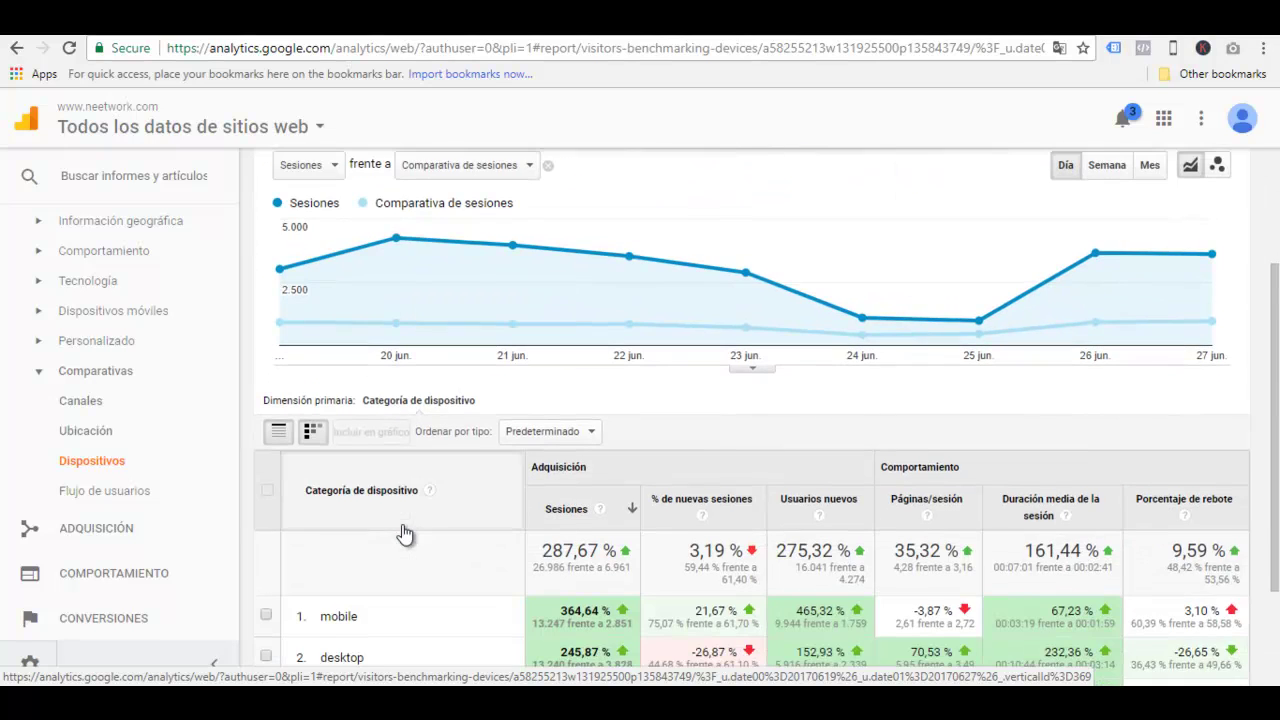
pyautogui.scroll(1, 68, 310)
pyautogui.scroll(3, 68, 308)
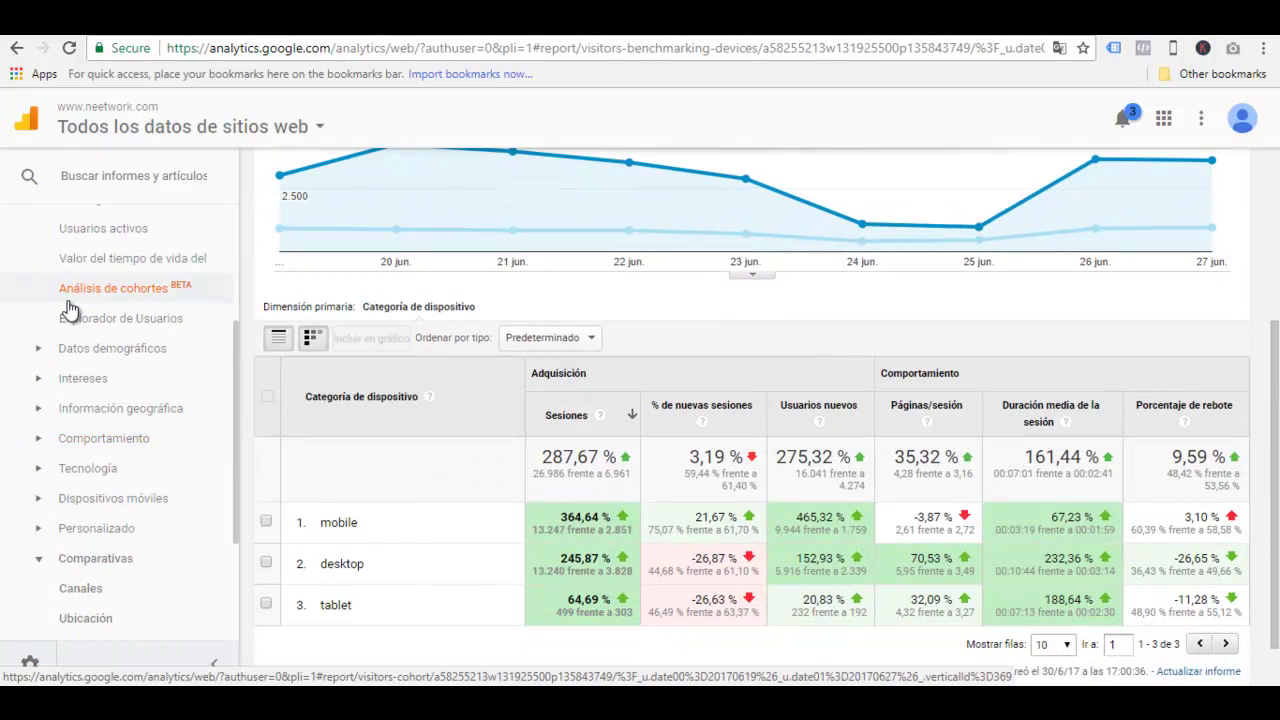
pyautogui.scroll(-3, 80, 325)
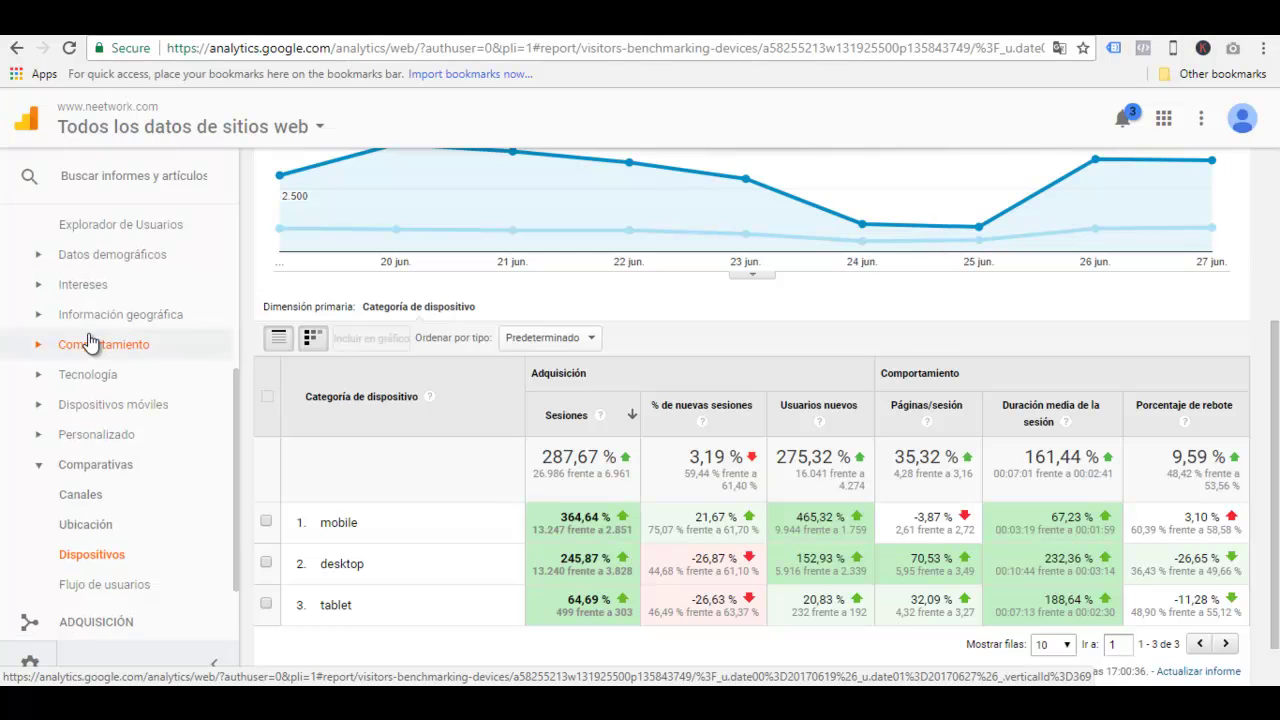
pyautogui.scroll(-1, 88, 342)
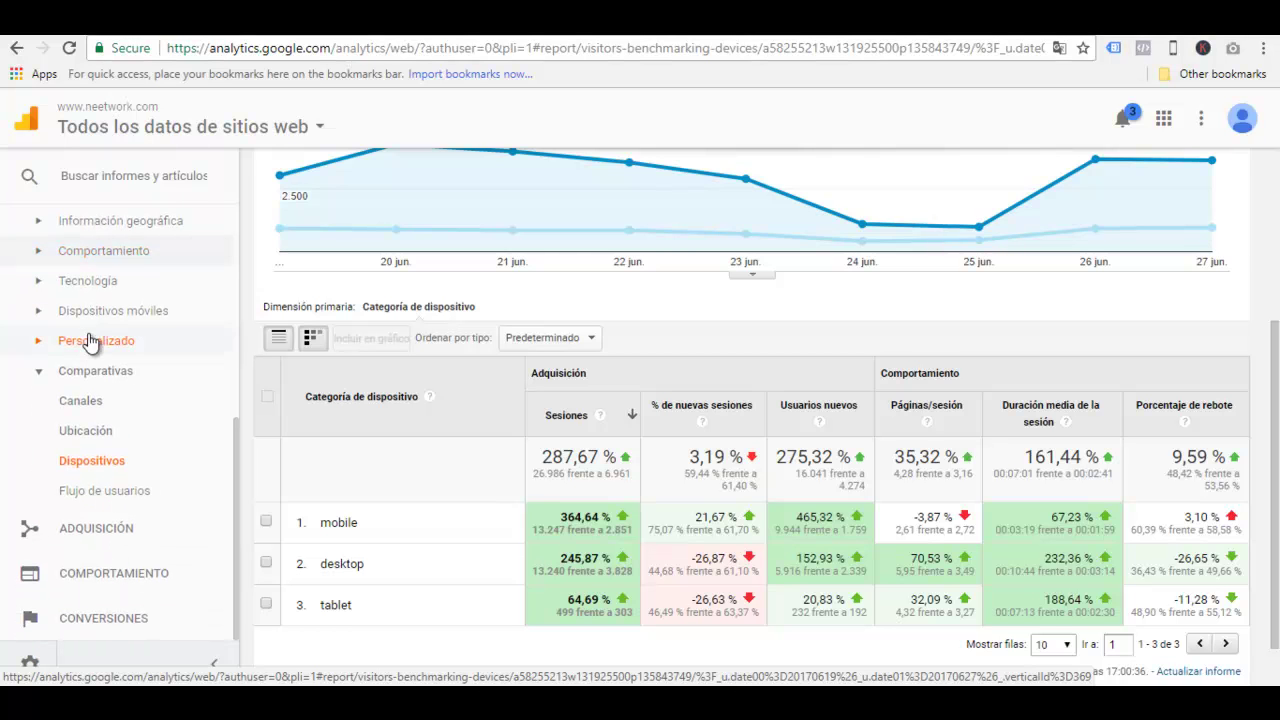
# Open the Flujo de usuarios report and examine the paths from countries through start pages and interactions.
pyautogui.click(168, 500)
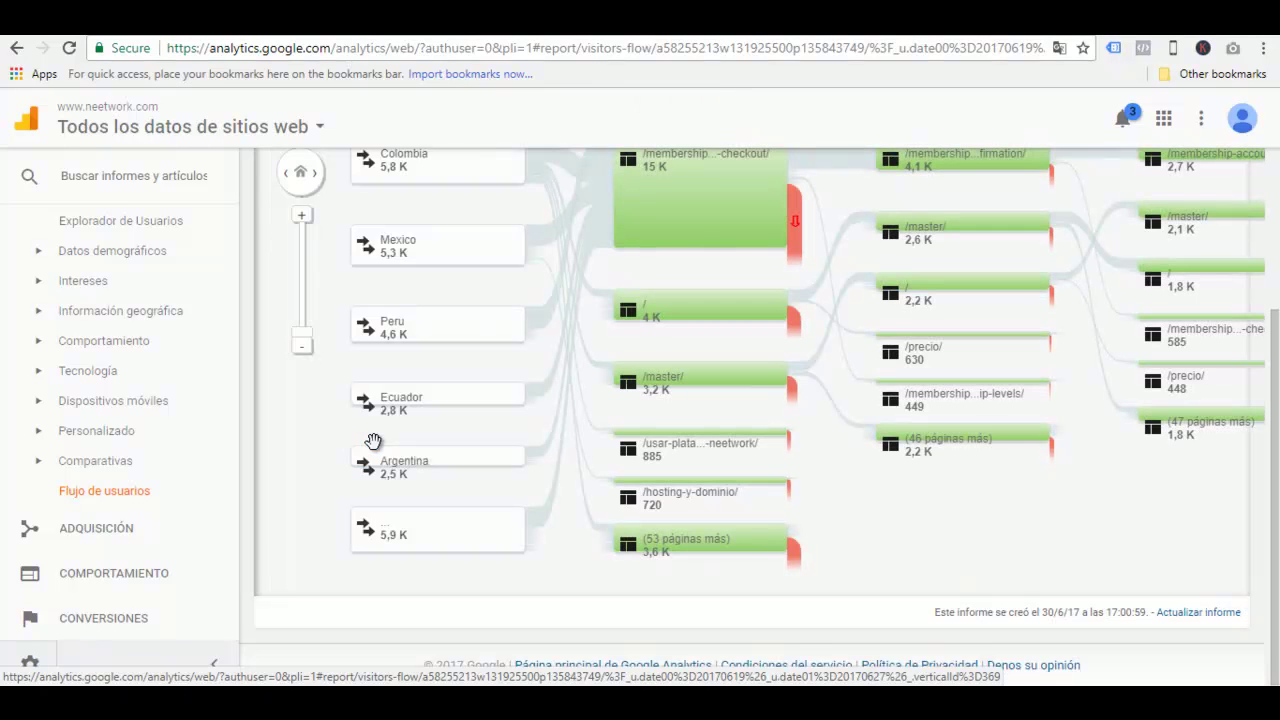
pyautogui.scroll(1, 419, 405)
pyautogui.scroll(1, 419, 405)
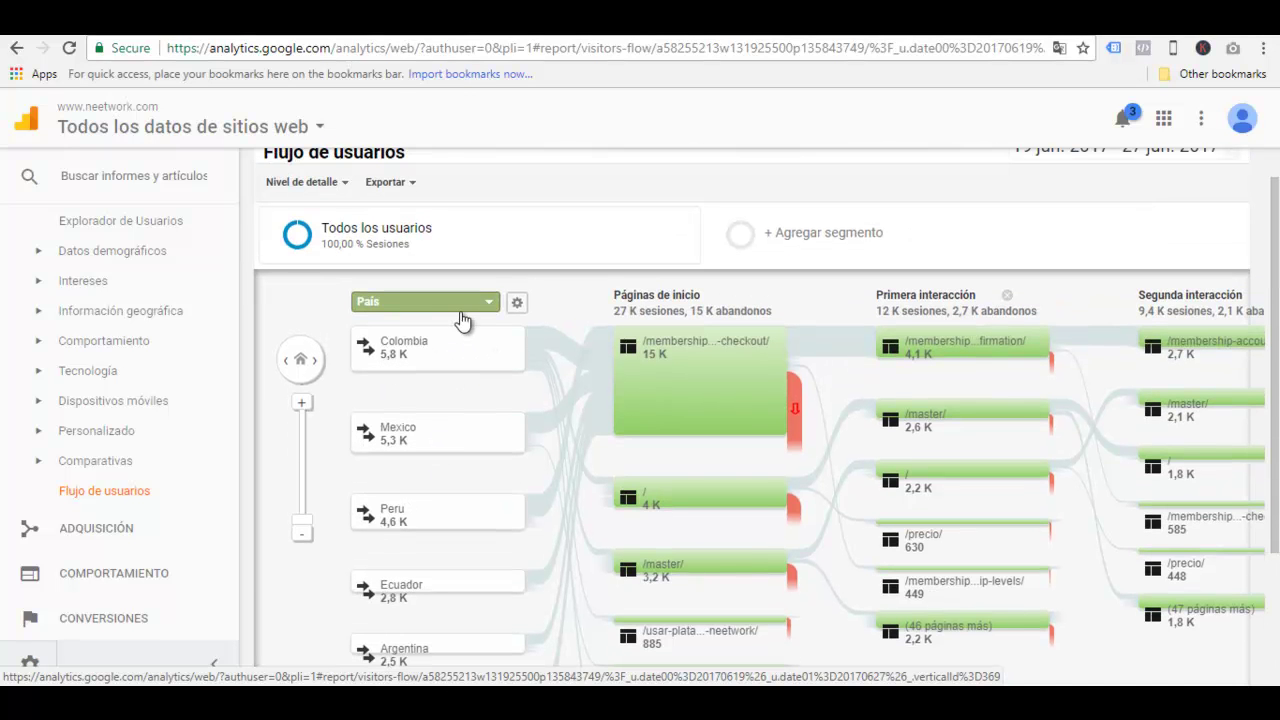
# Browse the dimensions available for the start of the user flow, such as Navegador and Sistema operativo, keeping País.
pyautogui.click(462, 308)
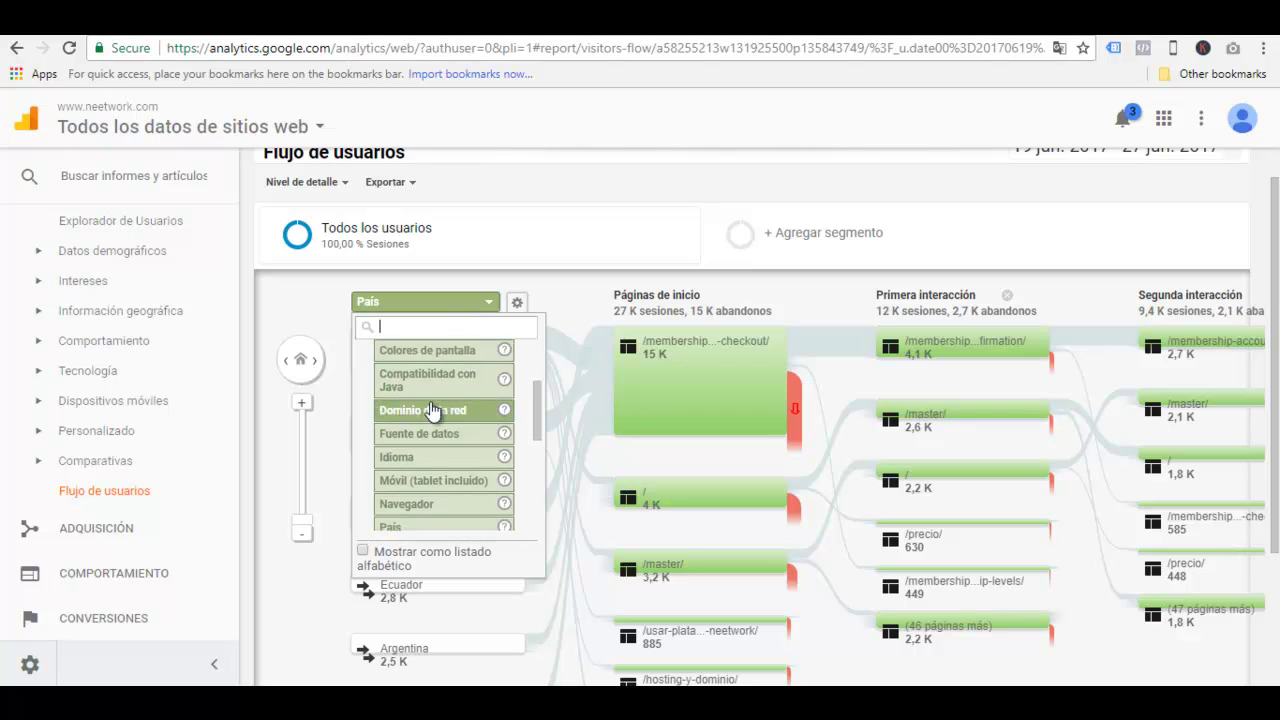
pyautogui.scroll(-1, 430, 415)
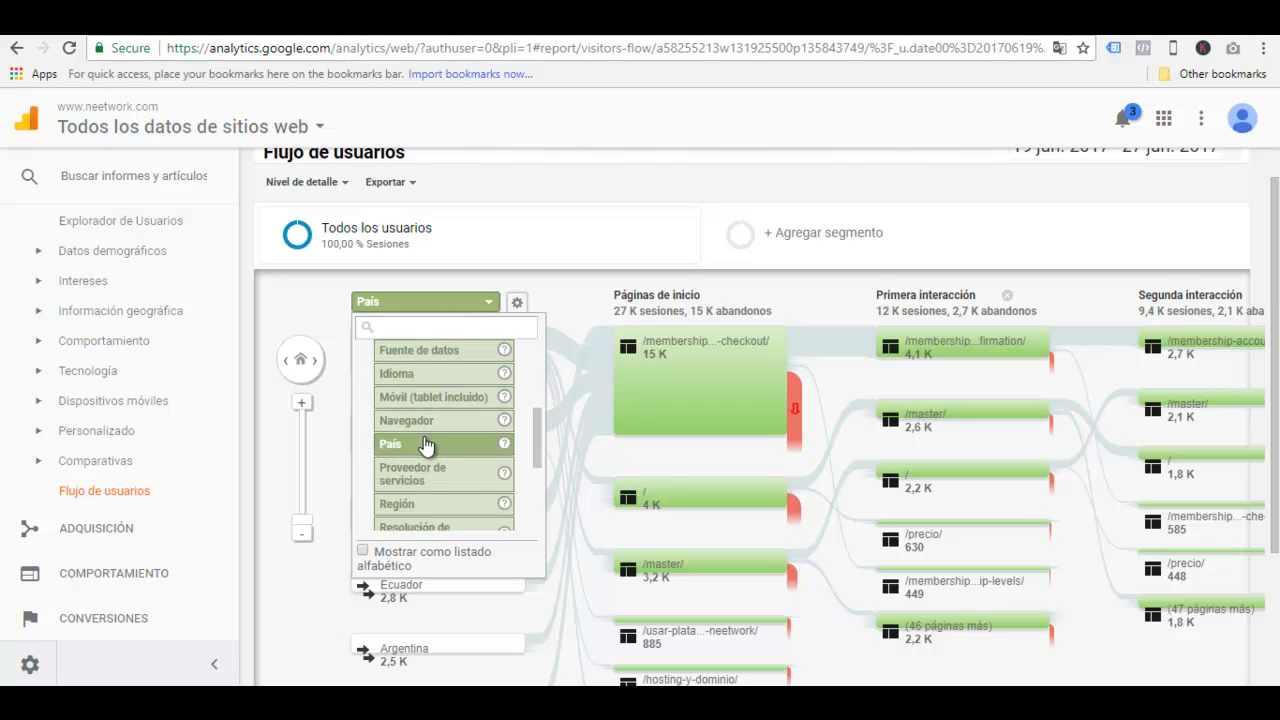
pyautogui.scroll(-1, 423, 450)
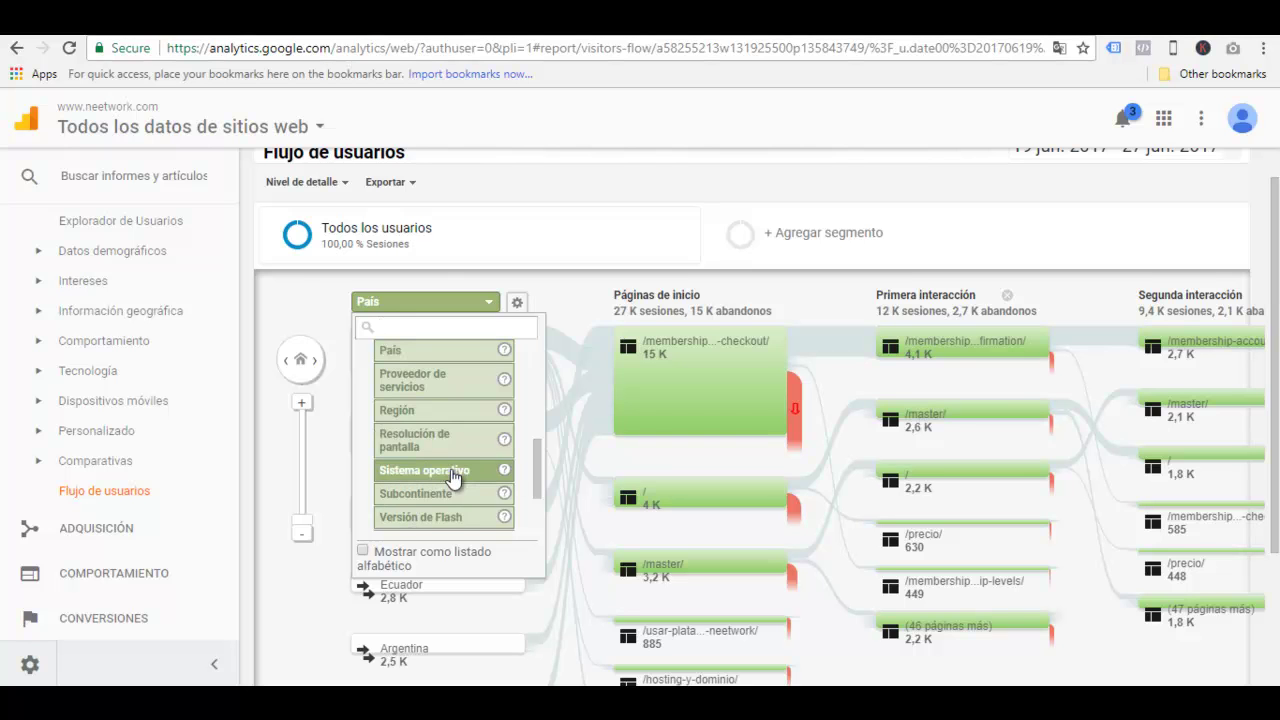
pyautogui.click(304, 293)
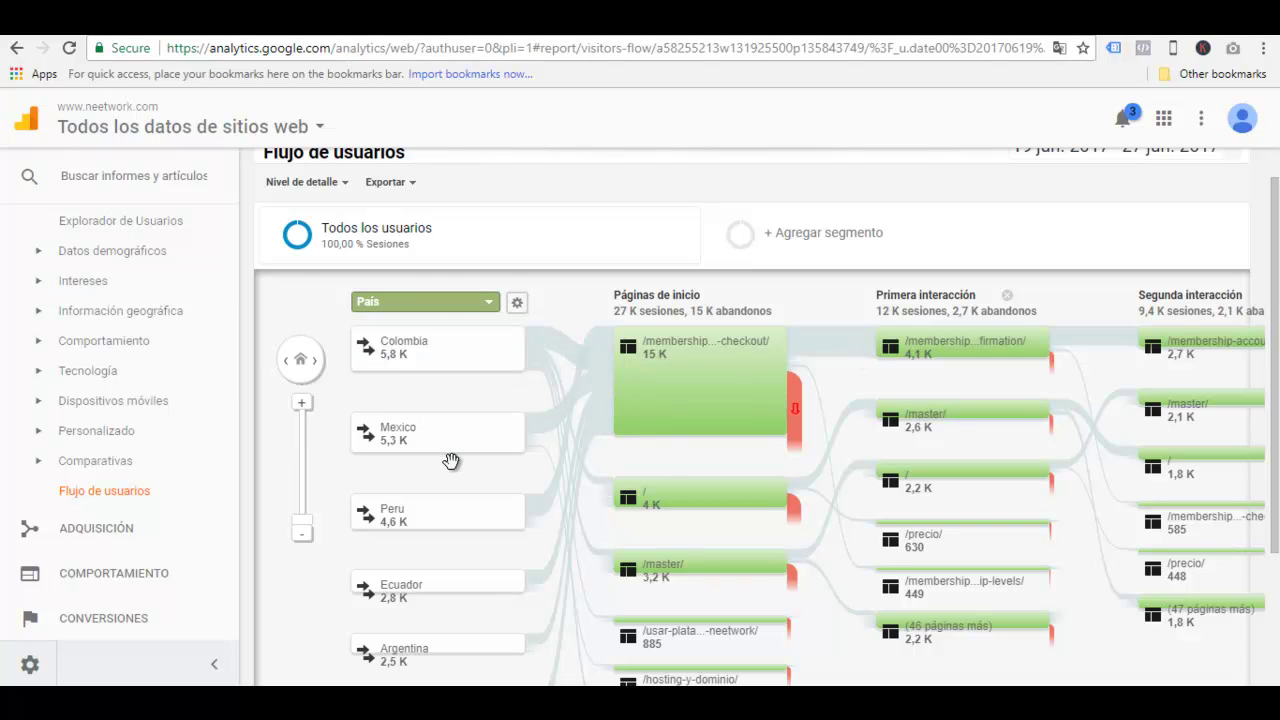
# View the options available for the Colombia node and inspect its connection to the membership checkout page.
pyautogui.click(402, 352)
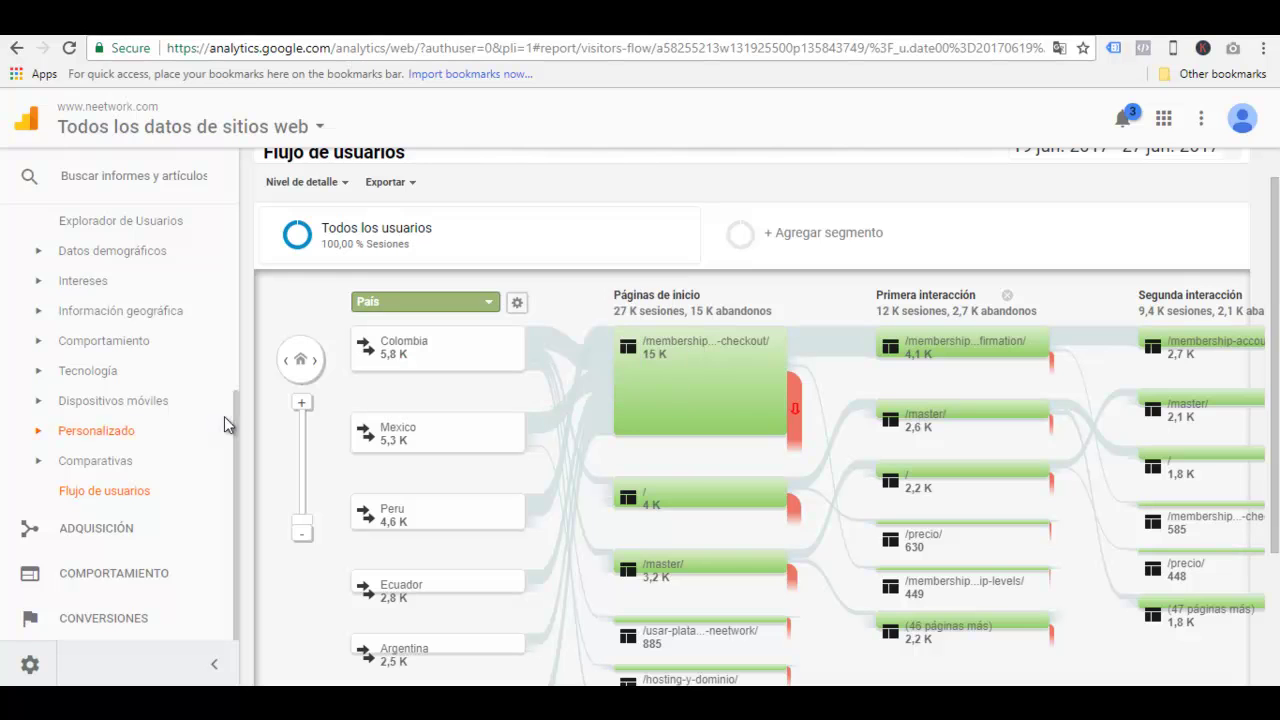
pyautogui.click(392, 354)
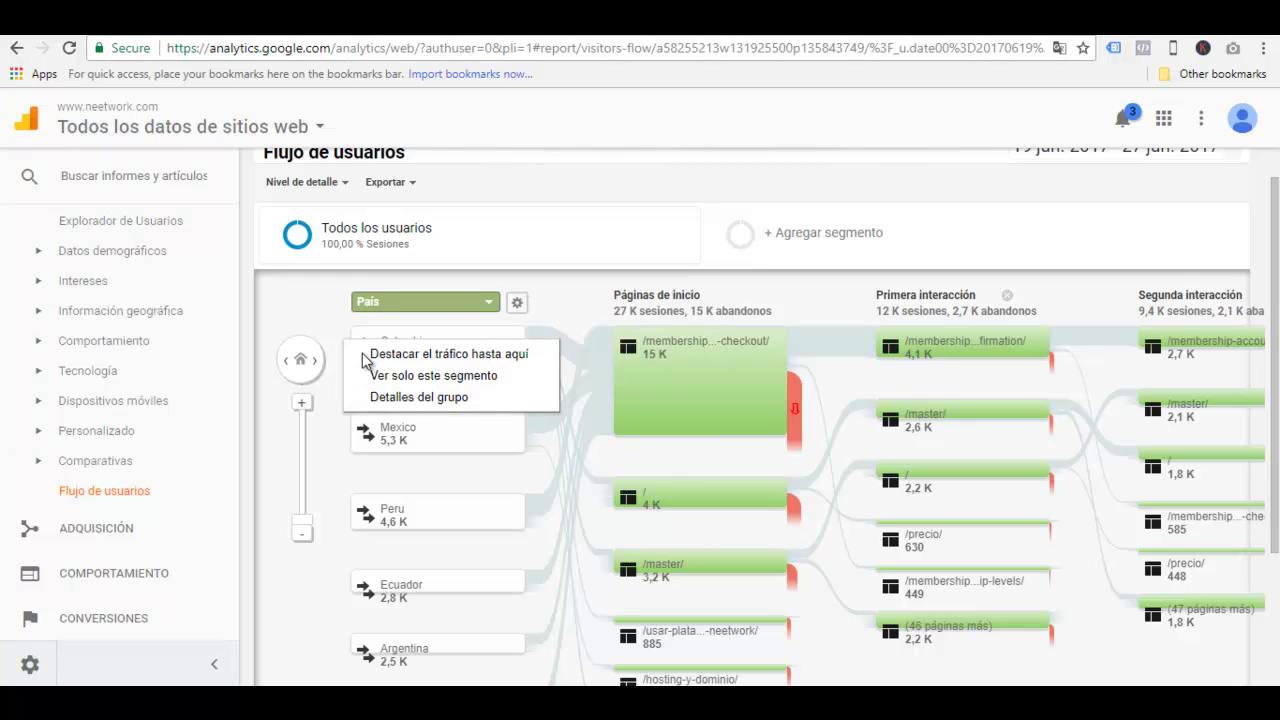
pyautogui.click(418, 332)
pyautogui.click(300, 313)
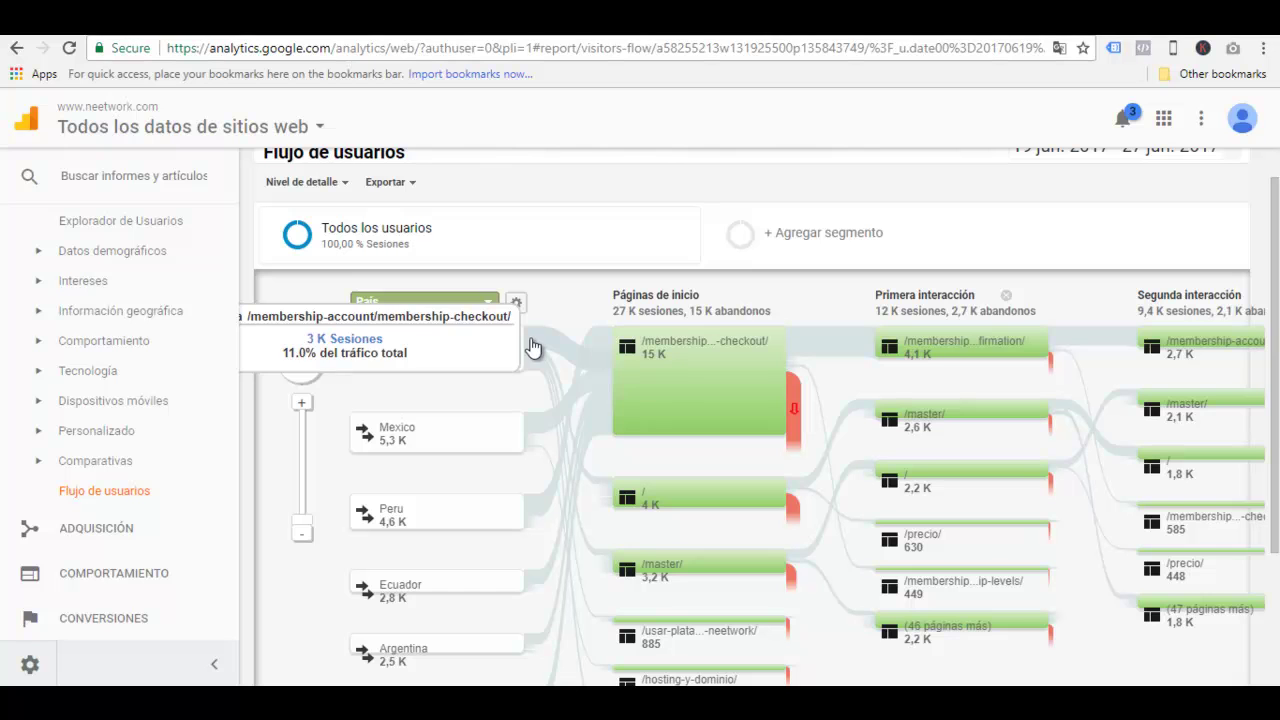
pyautogui.moveTo(629, 371)
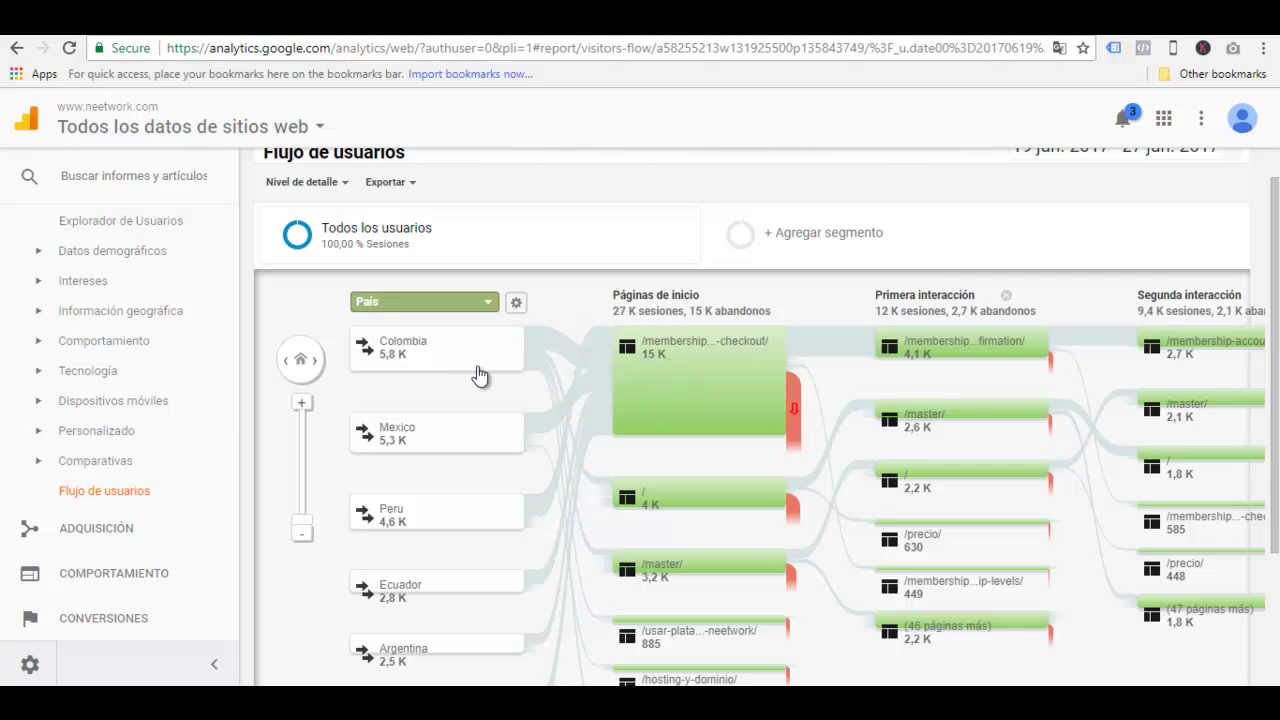
pyautogui.moveTo(581, 357)
pyautogui.scroll(-1, 443, 366)
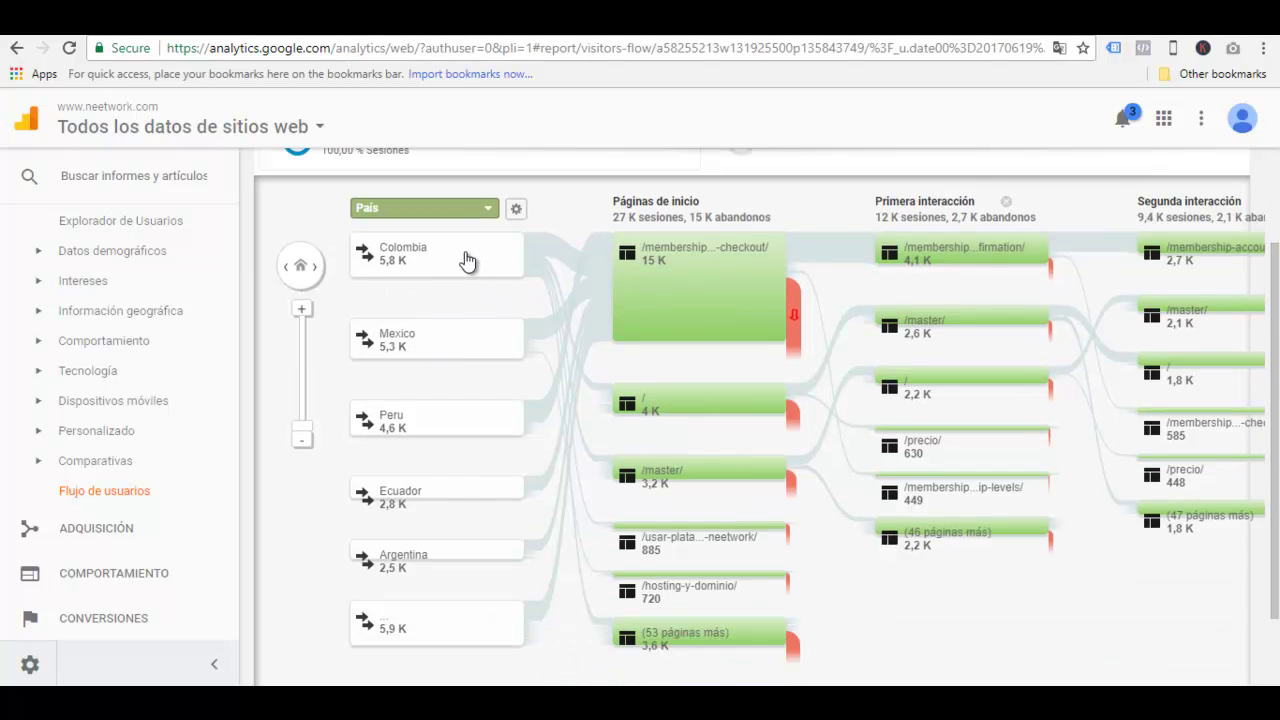
# Examine the traffic and connections from the countries to each start page, including the home, /master/ and /usar-plataforma-neetwork/ pages.
pyautogui.moveTo(683, 254)
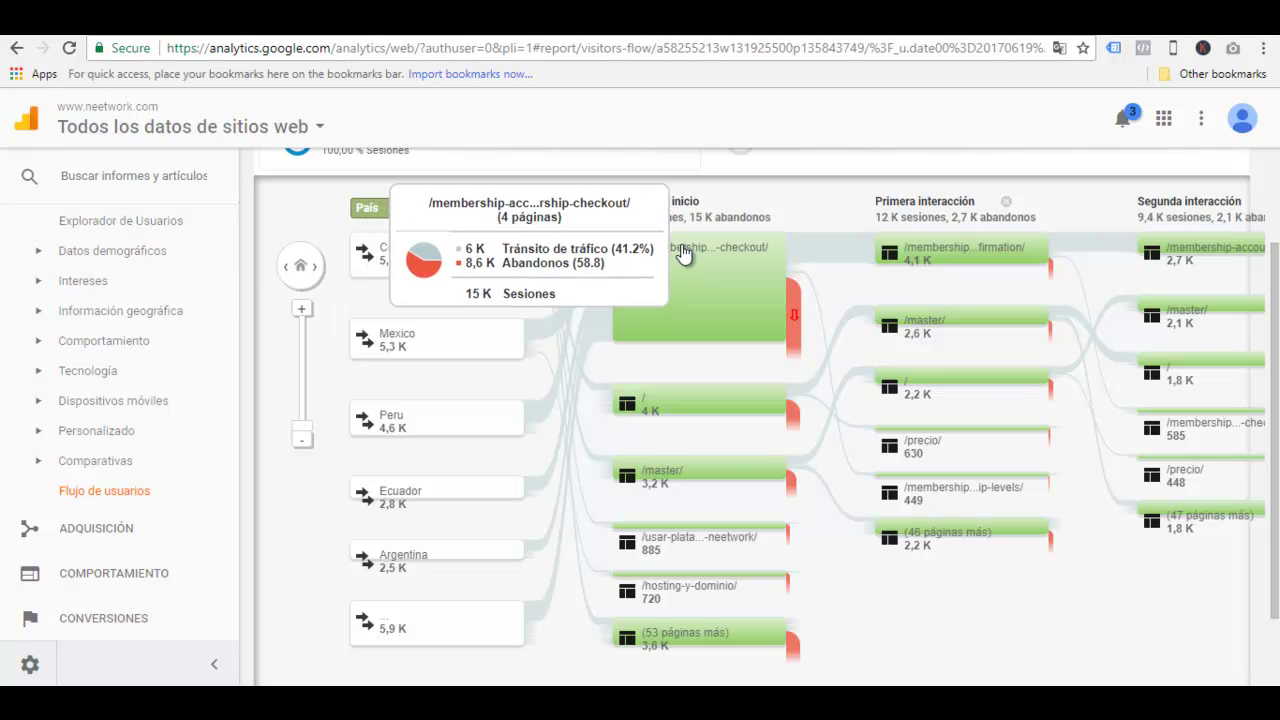
pyautogui.moveTo(595, 278)
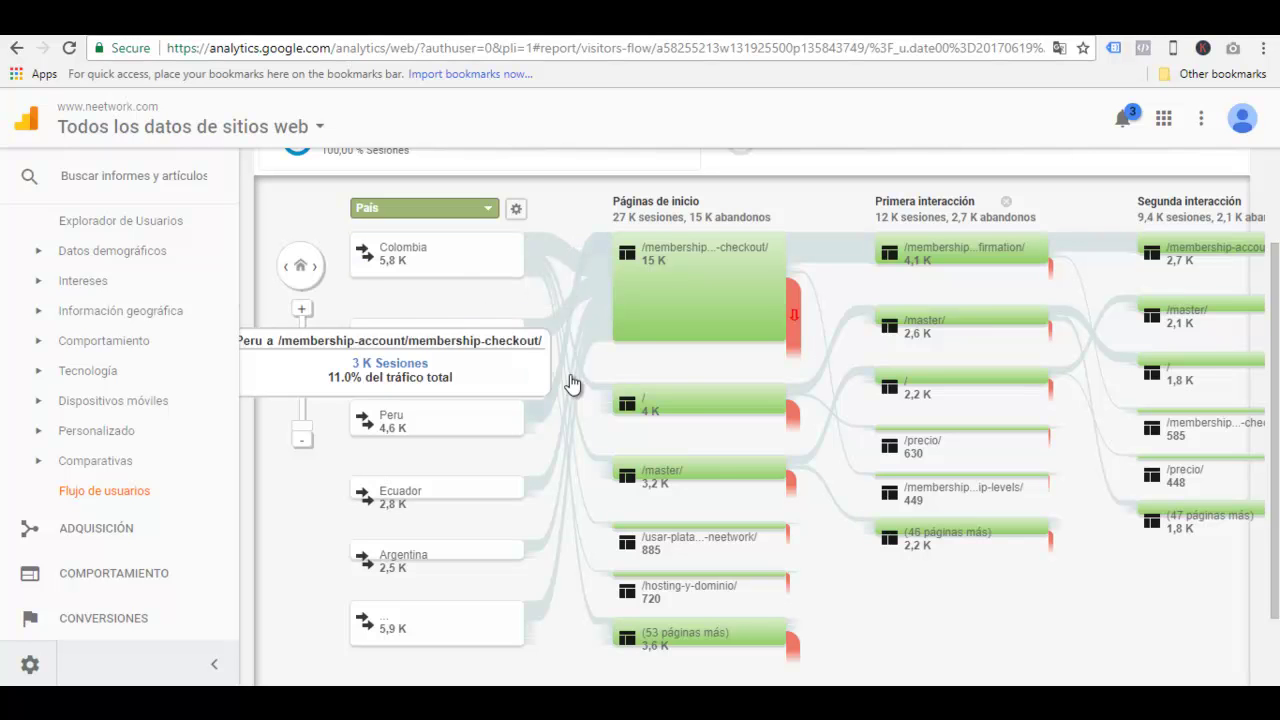
pyautogui.moveTo(588, 392)
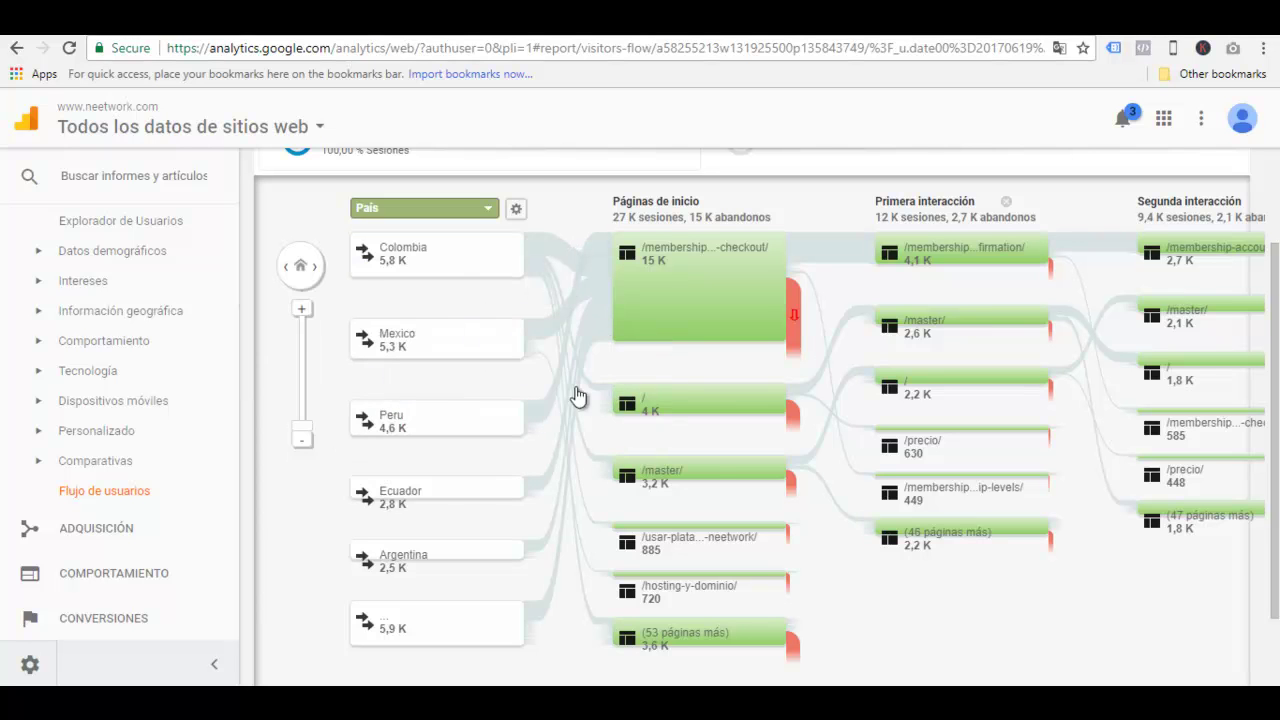
pyautogui.moveTo(648, 403)
pyautogui.moveTo(652, 485)
pyautogui.moveTo(695, 545)
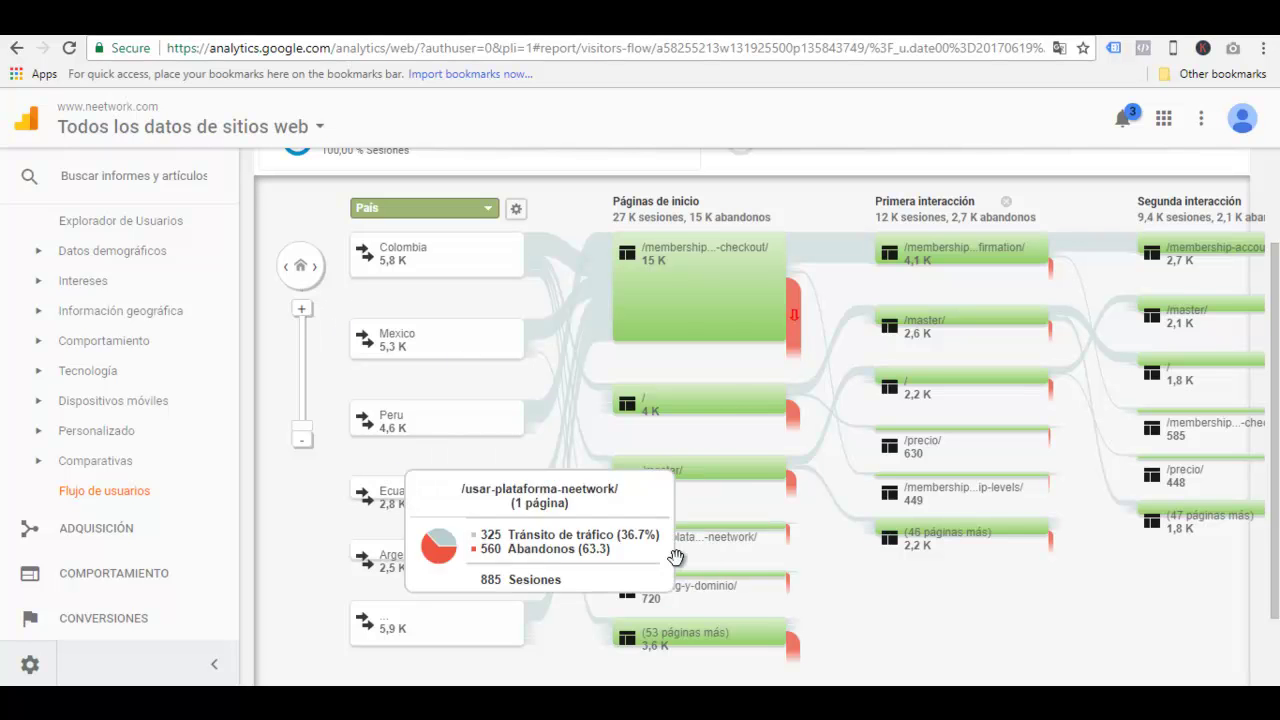
pyautogui.scroll(-2, 503, 375)
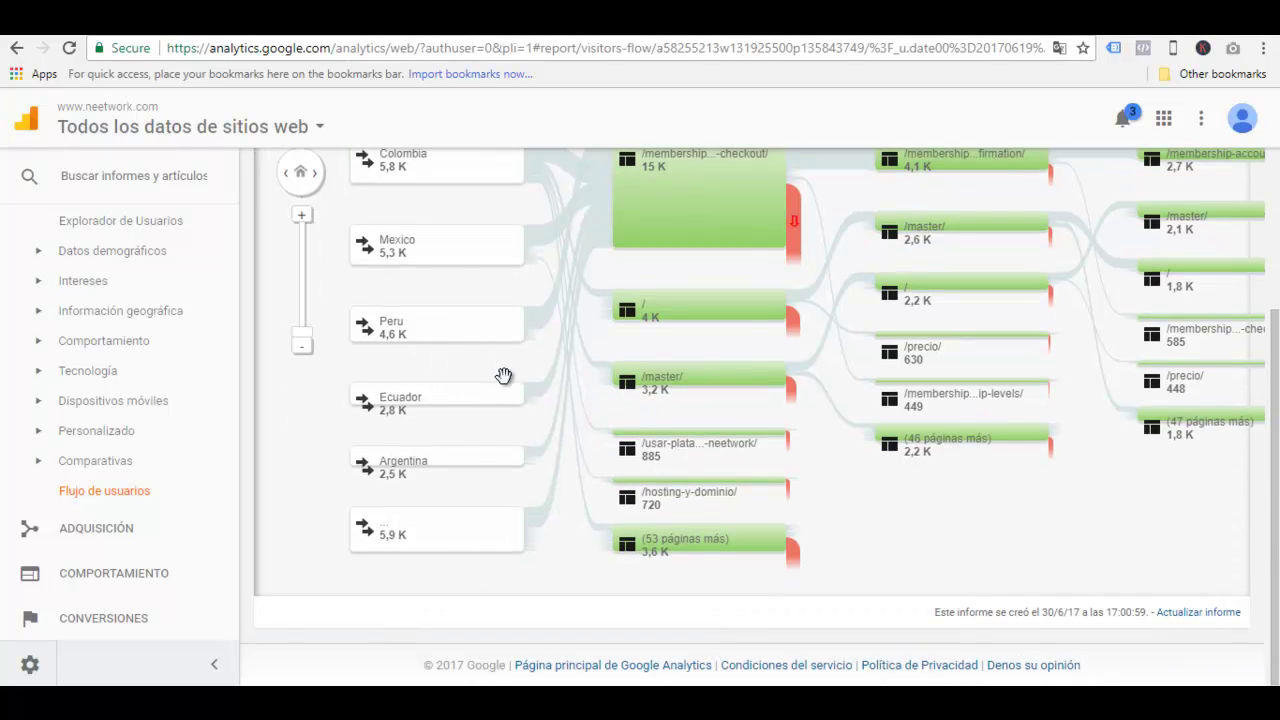
pyautogui.scroll(3, 517, 362)
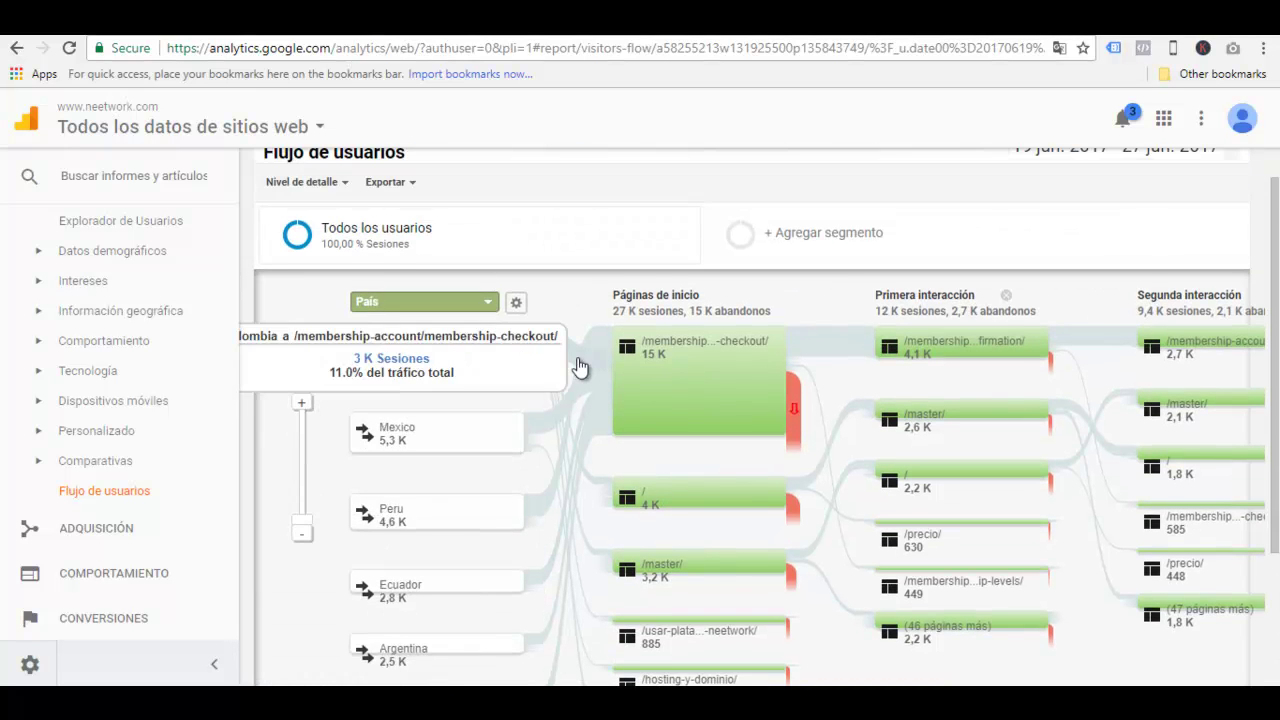
pyautogui.scroll(-1, 577, 367)
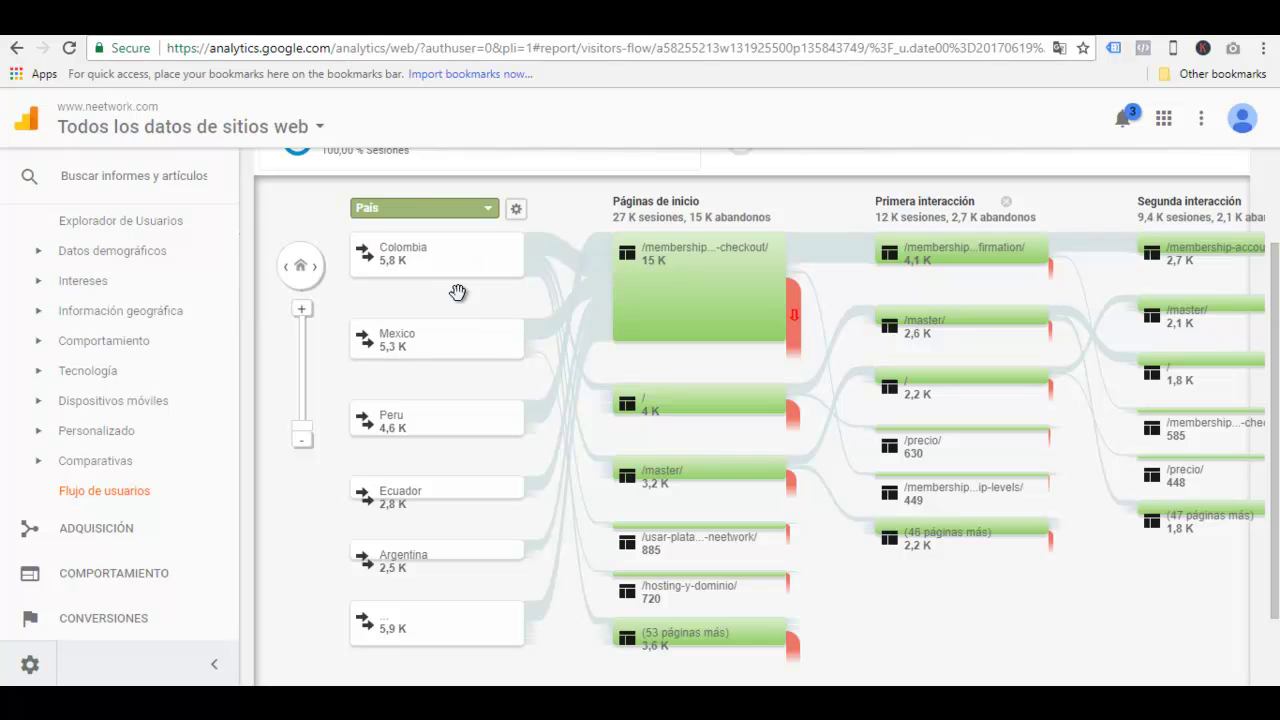
# Compare through-traffic and abandonment for the membership checkout and home start pages.
pyautogui.moveTo(632, 285)
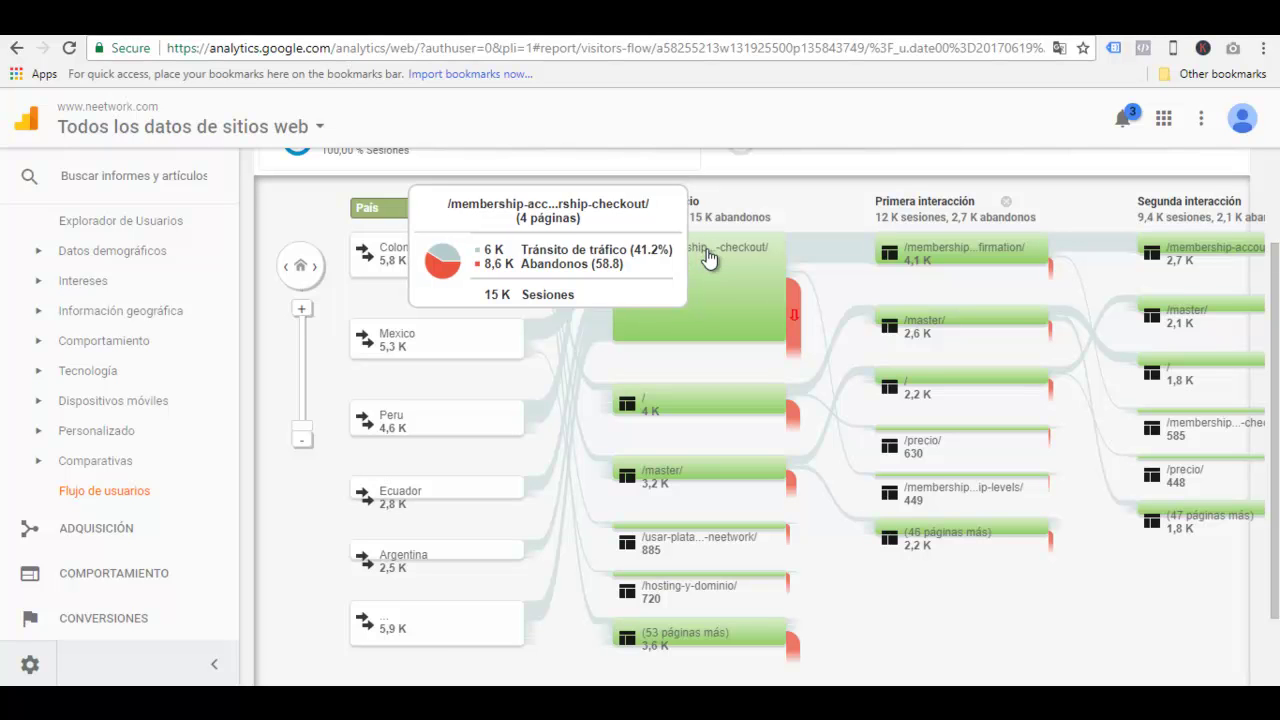
pyautogui.moveTo(791, 314)
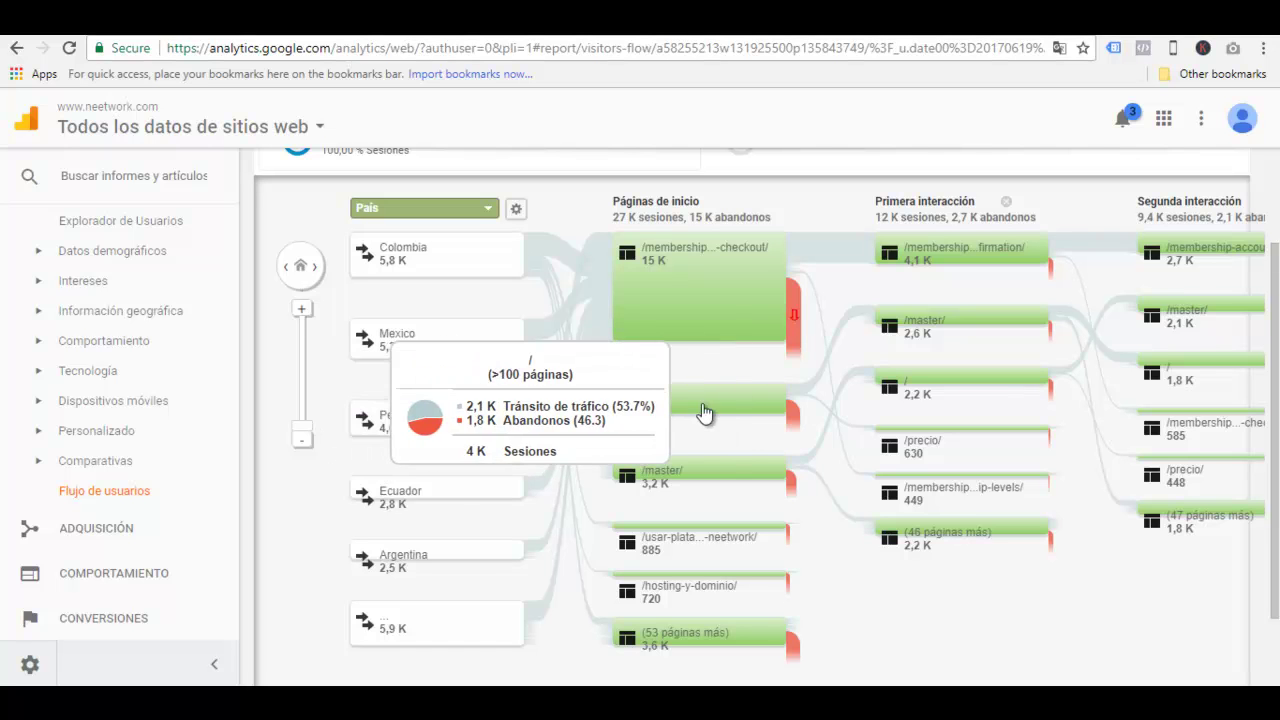
pyautogui.moveTo(790, 422)
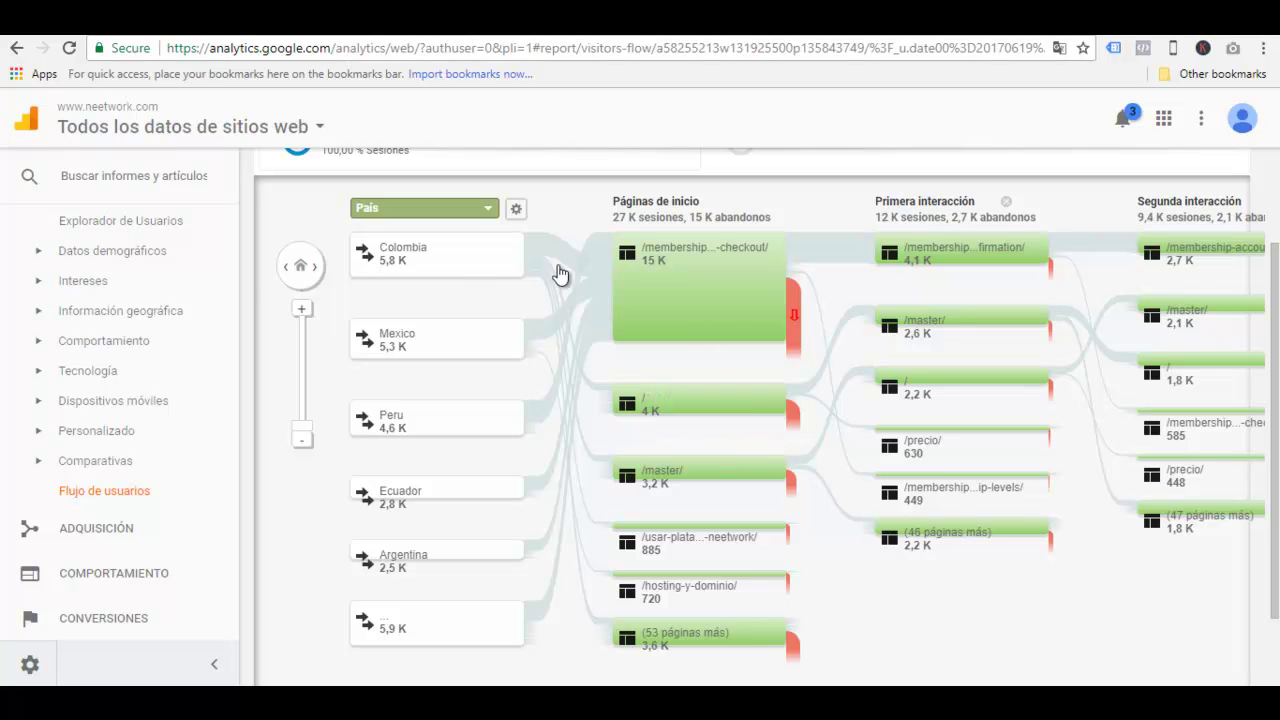
pyautogui.moveTo(688, 312)
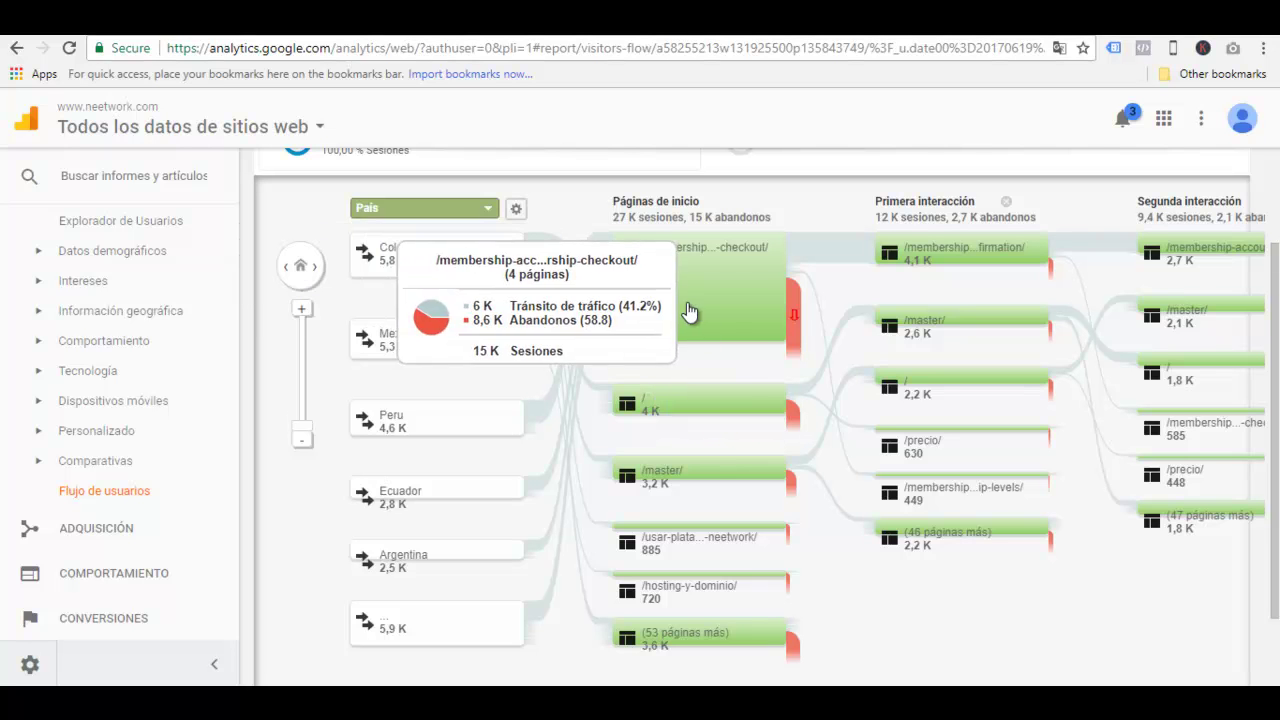
pyautogui.moveTo(537, 330)
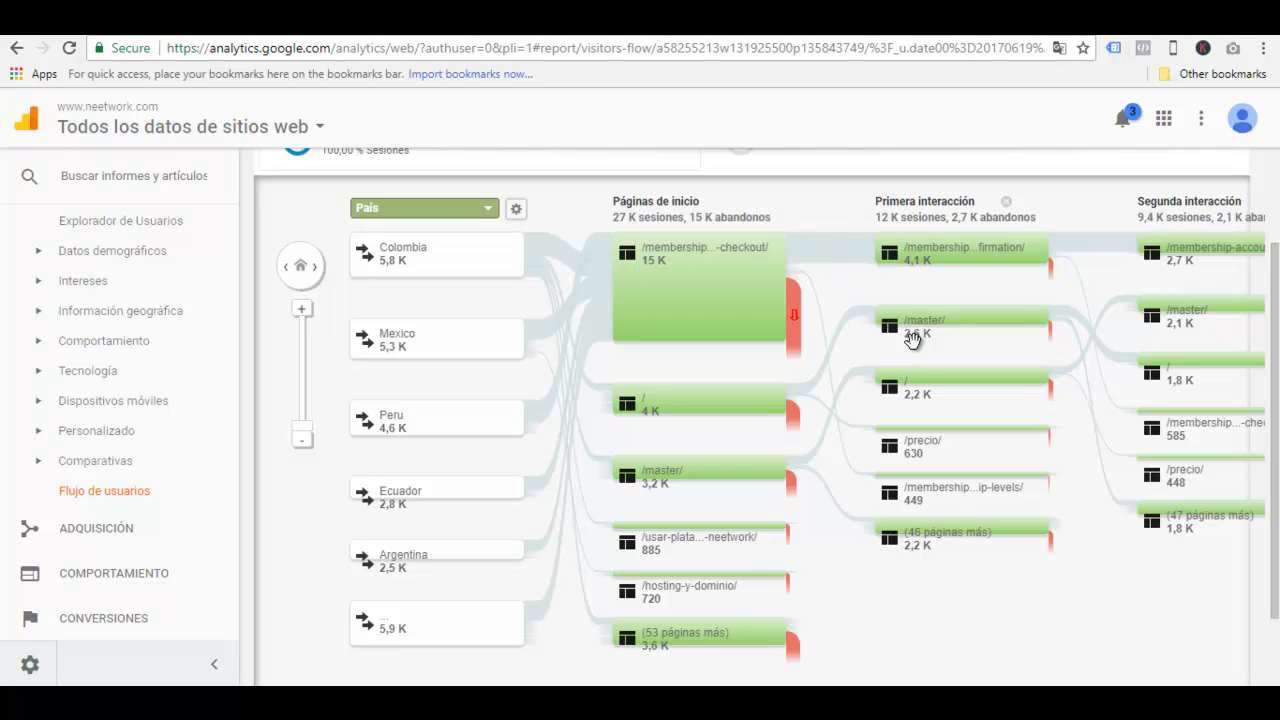
# Examine the pages visited in the first, second and third interactions, and return to the start of the flow.
pyautogui.moveTo(913, 342)
pyautogui.moveTo(913, 398)
pyautogui.moveTo(920, 452)
pyautogui.moveTo(891, 500)
pyautogui.moveTo(995, 320)
pyautogui.moveTo(1031, 316); pyautogui.dragTo(482, 362)
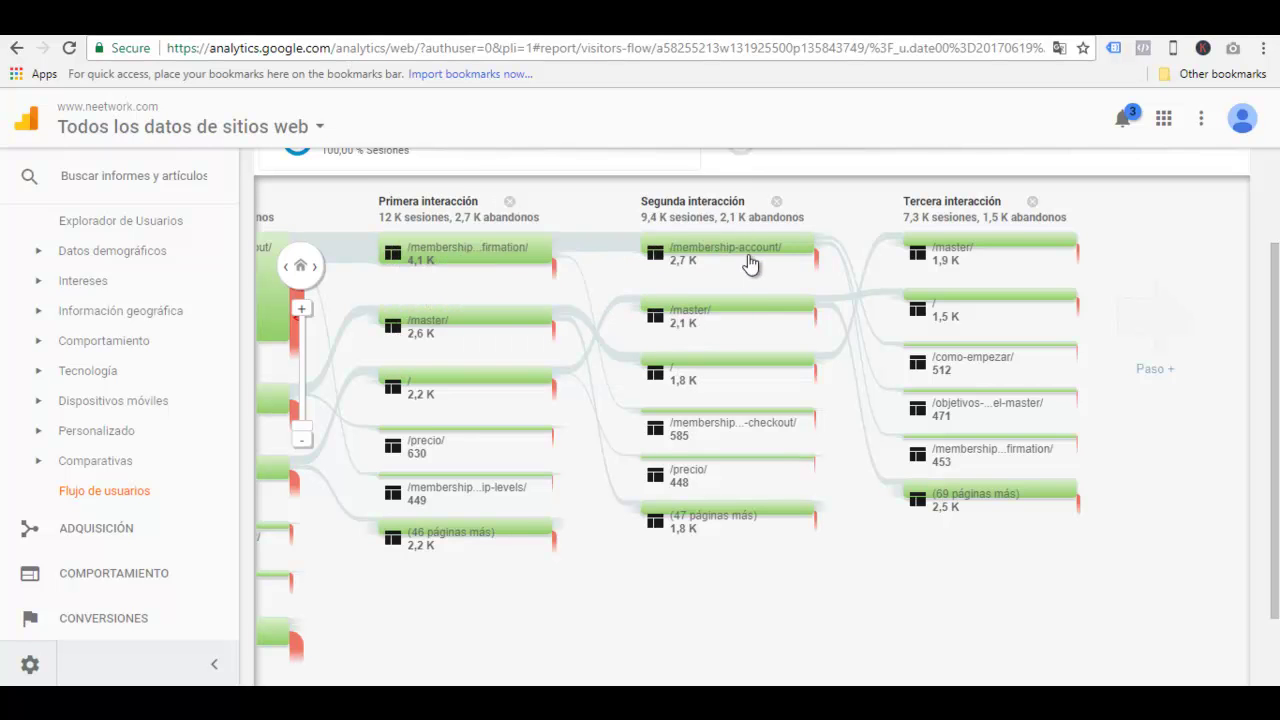
pyautogui.moveTo(406, 265)
pyautogui.moveTo(460, 272); pyautogui.dragTo(918, 274)
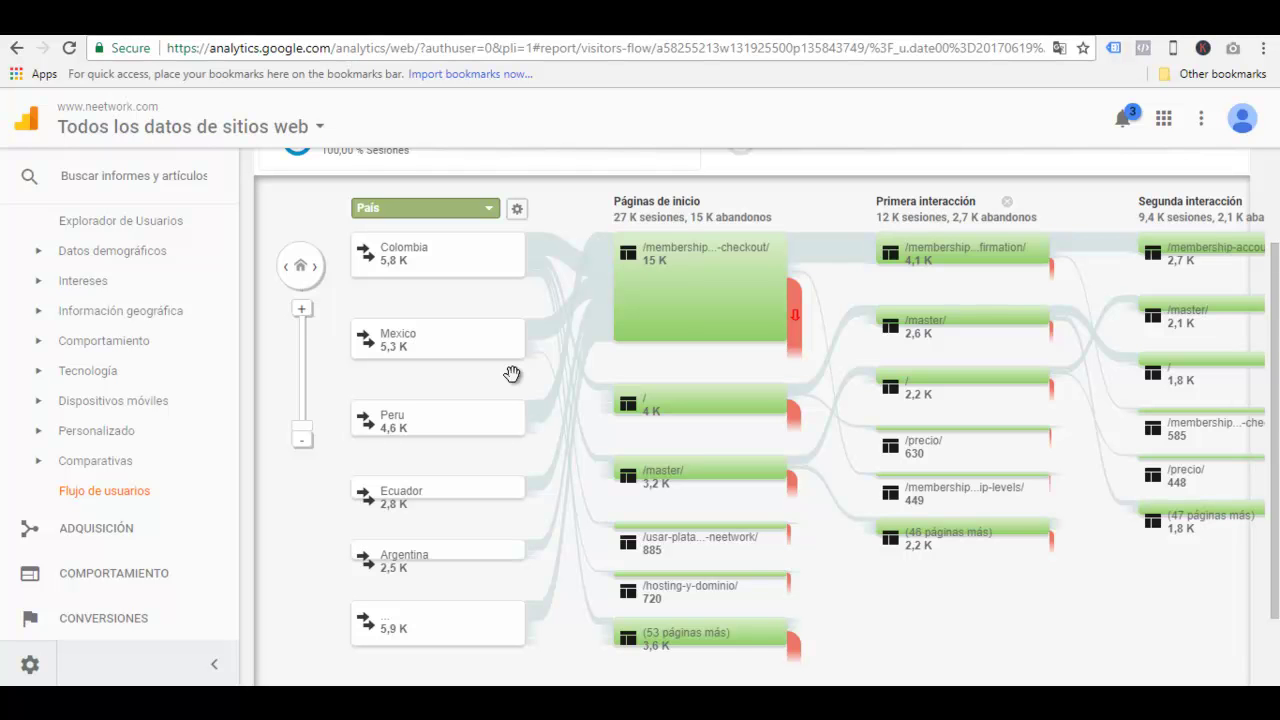
# Change the starting dimension of the user flow to Sistema operativo.
pyautogui.click(480, 208)
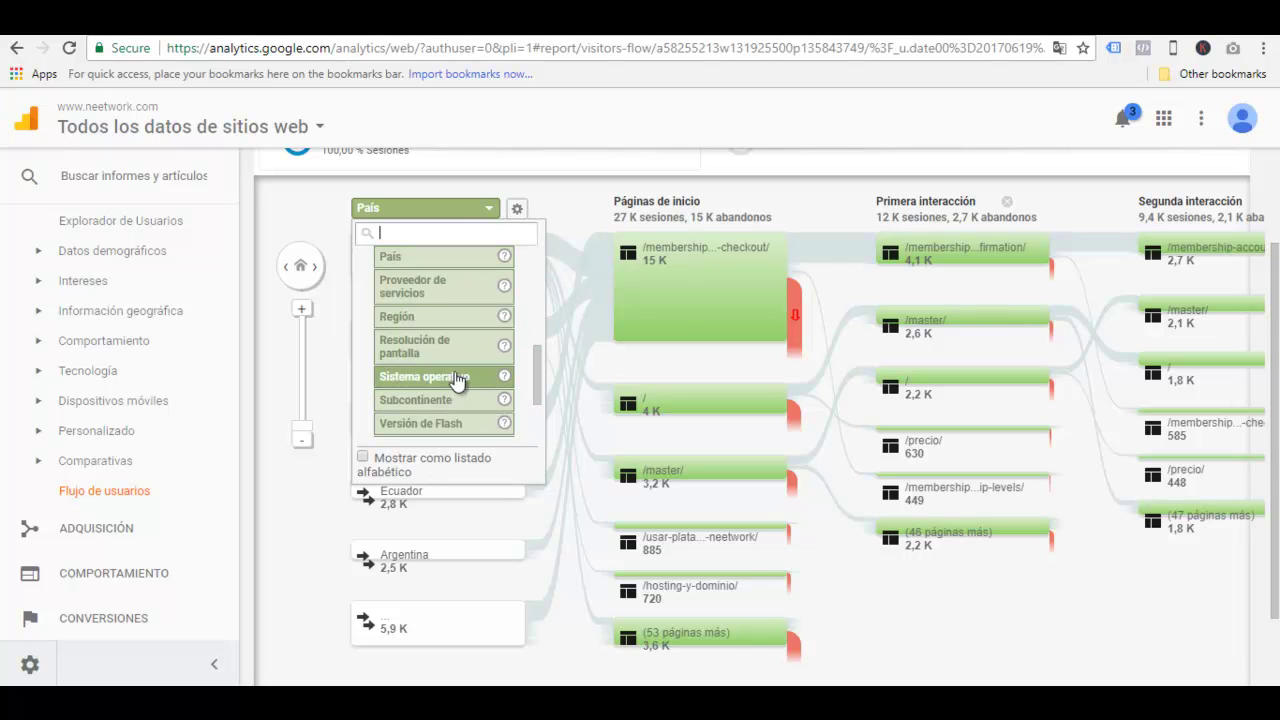
pyautogui.scroll(2, 470, 380)
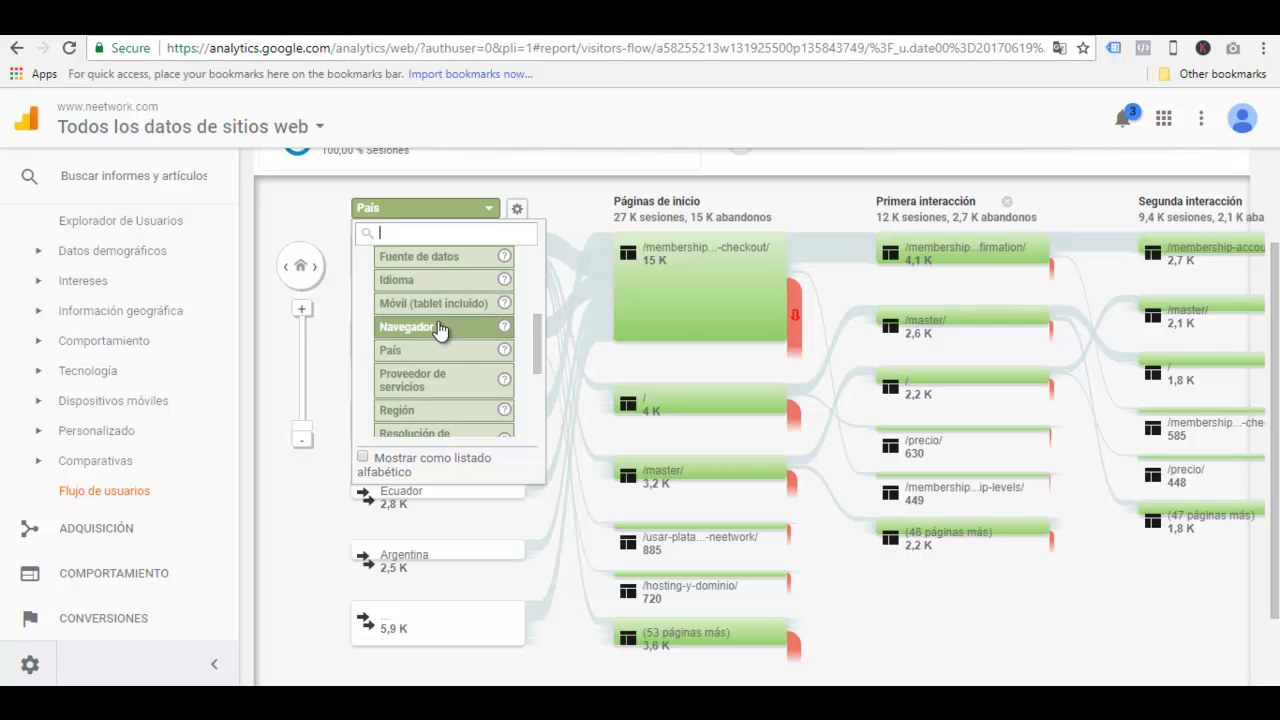
pyautogui.scroll(-3, 440, 330)
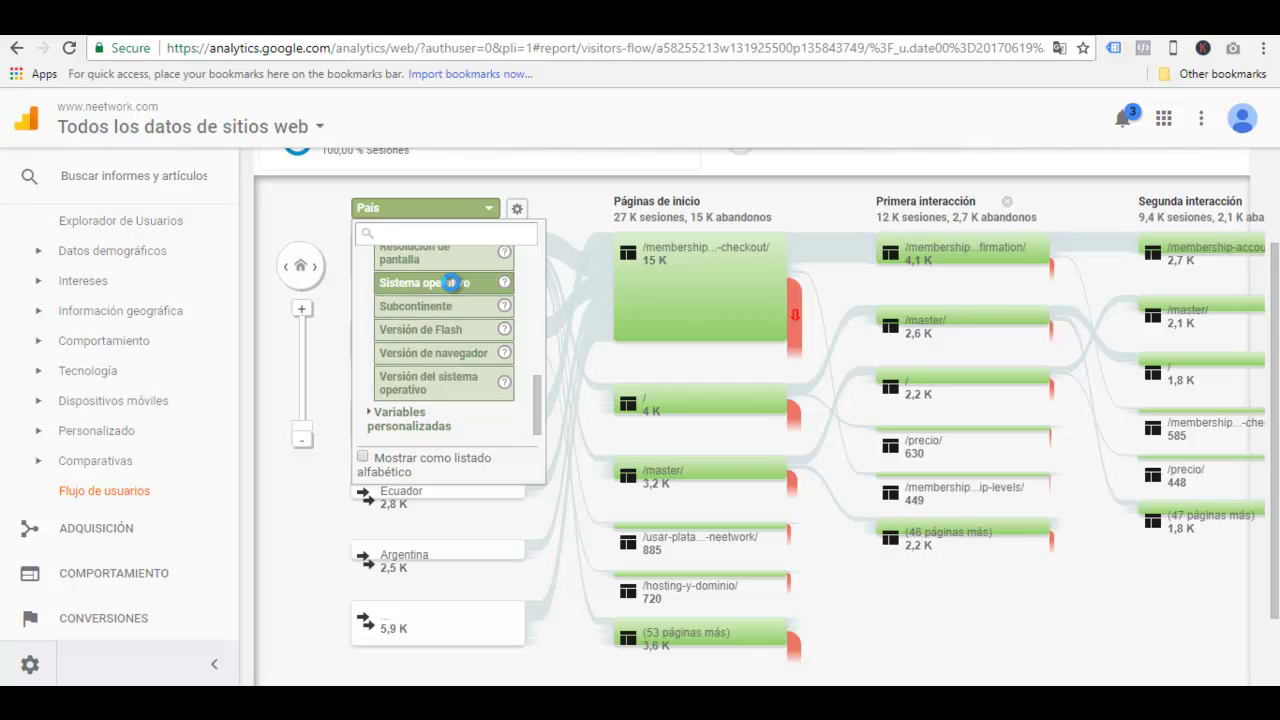
pyautogui.click(451, 283)
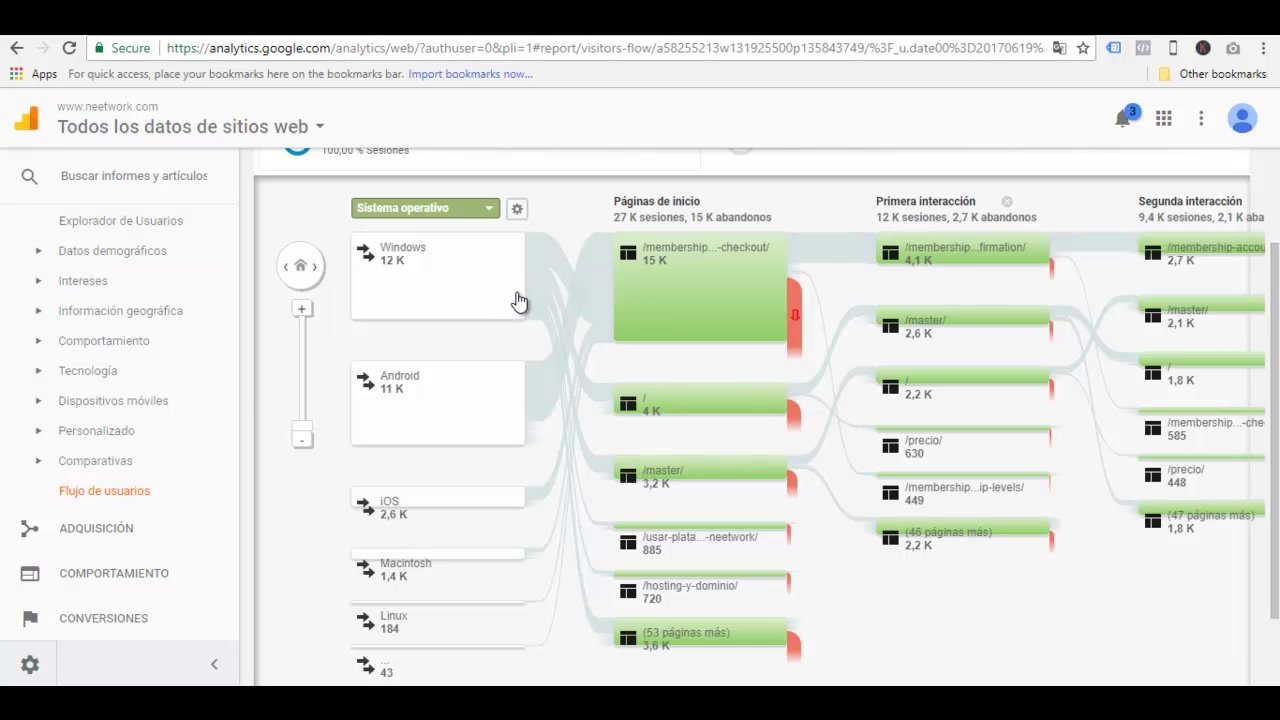
# Examine how visitors on each operating system, such as Windows, Android and Macintosh, flow through the start pages and interactions.
pyautogui.moveTo(548, 373)
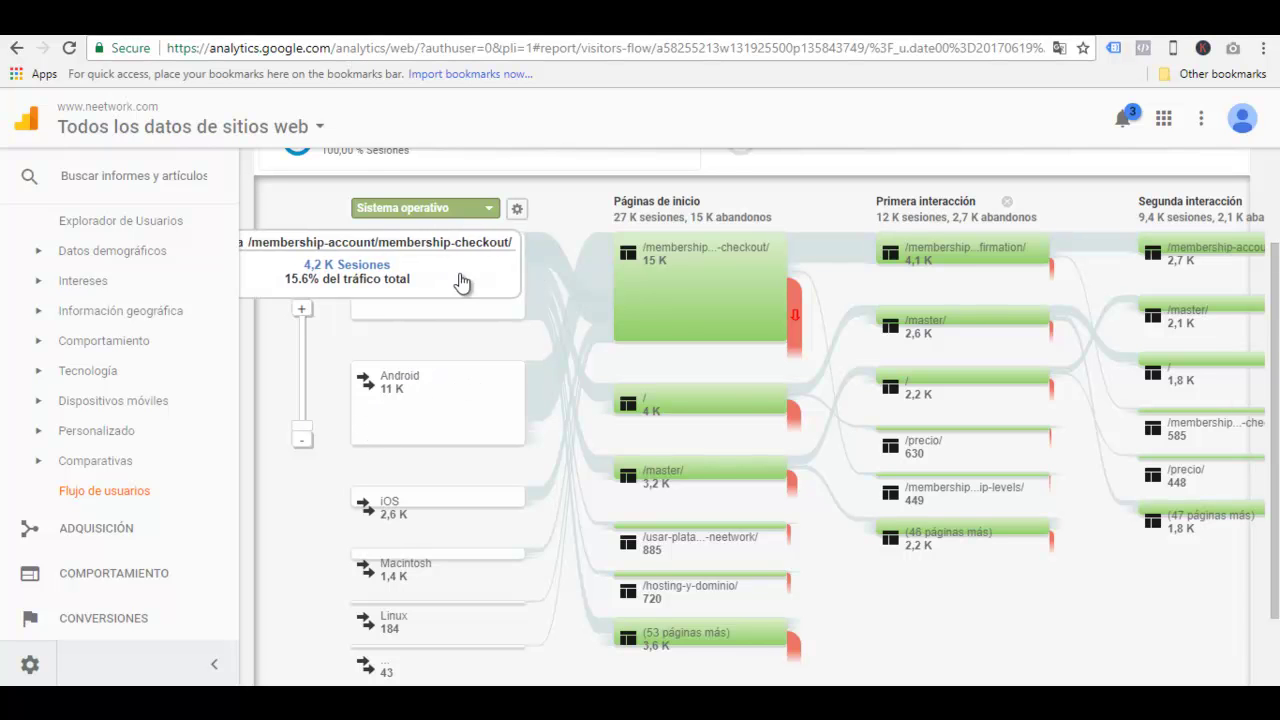
pyautogui.moveTo(555, 288)
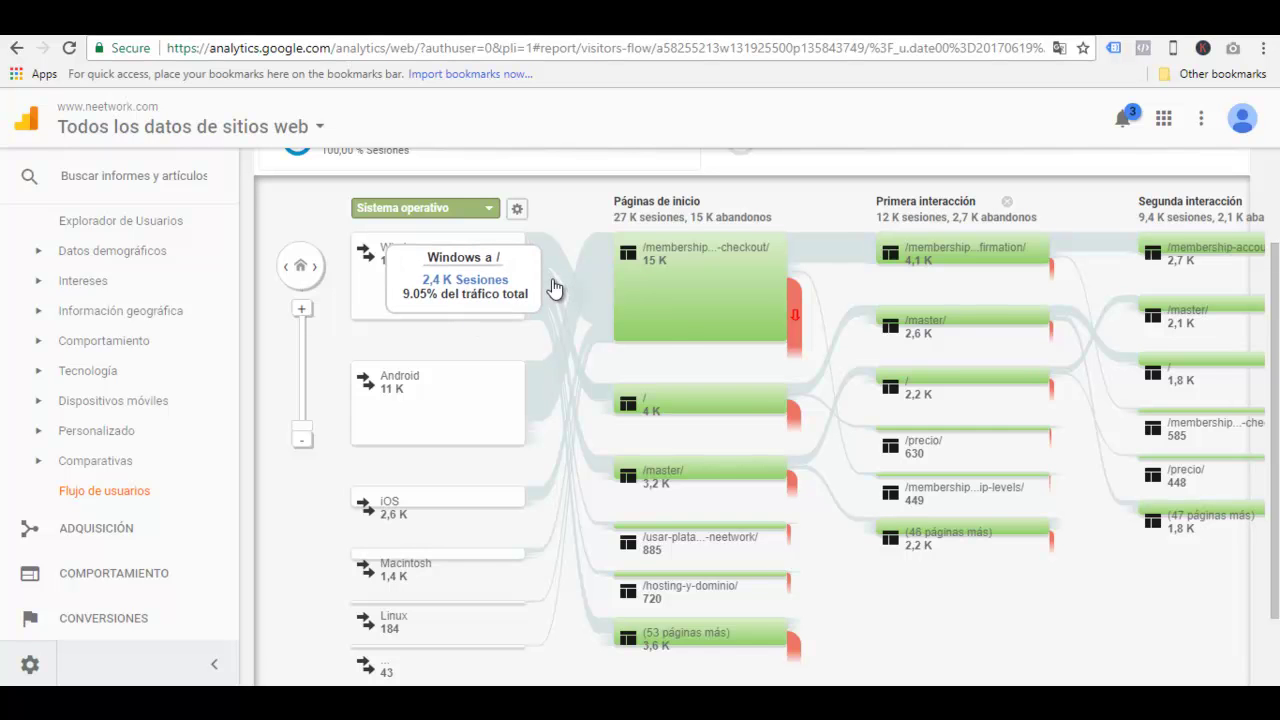
pyautogui.scroll(-1, 686, 338)
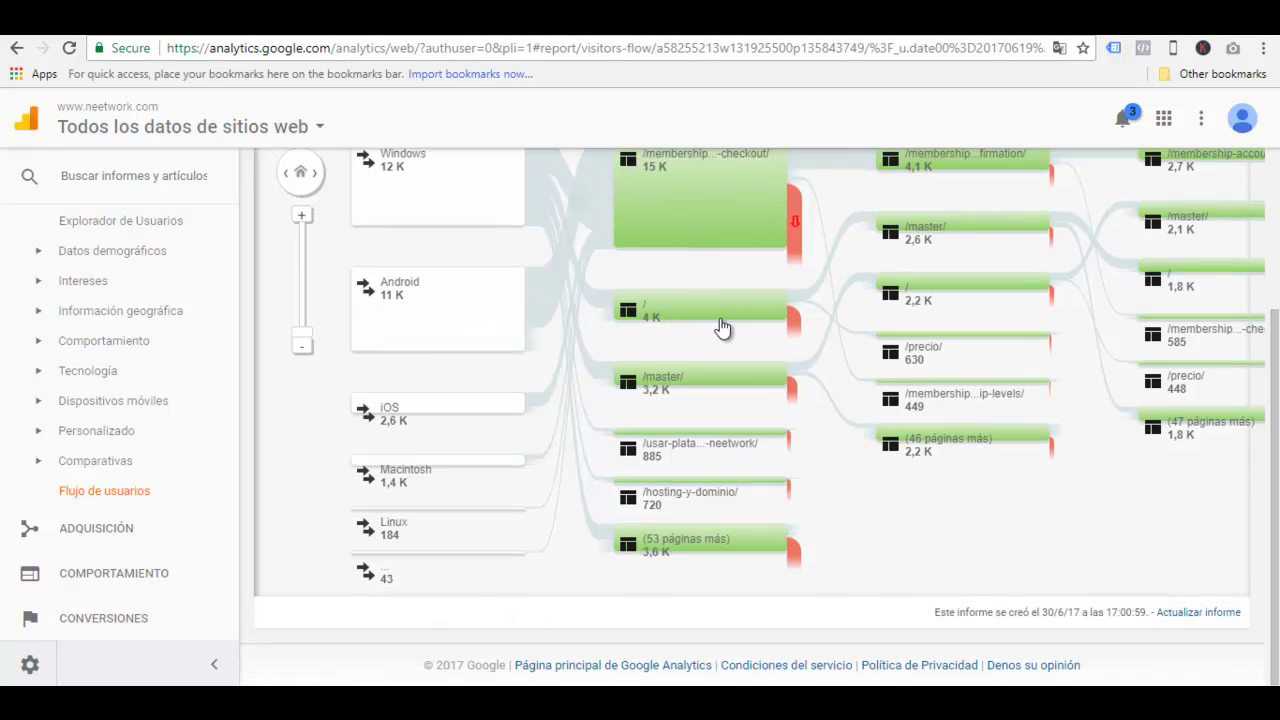
pyautogui.scroll(1, 480, 425)
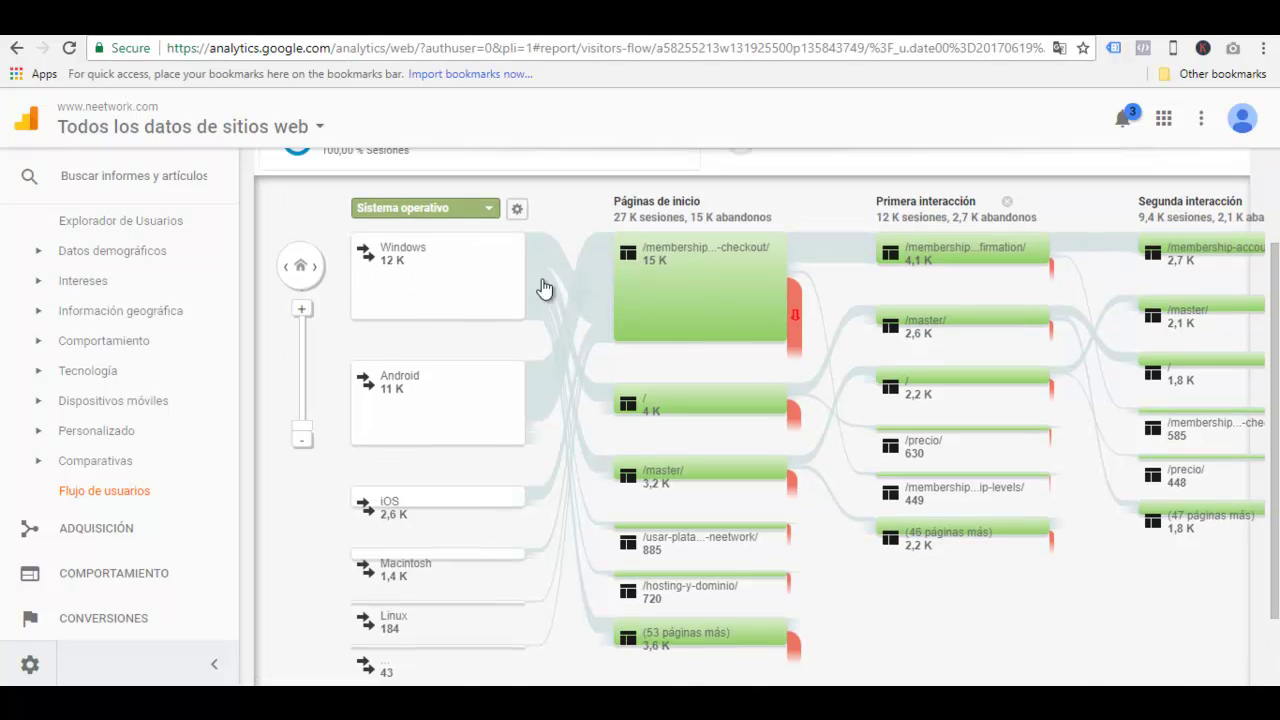
pyautogui.scroll(-1, 686, 328)
pyautogui.scroll(1, 686, 328)
pyautogui.moveTo(980, 258)
pyautogui.scroll(-1, 897, 363)
pyautogui.scroll(3, 1088, 403)
pyautogui.moveTo(1049, 480); pyautogui.dragTo(957, 434)
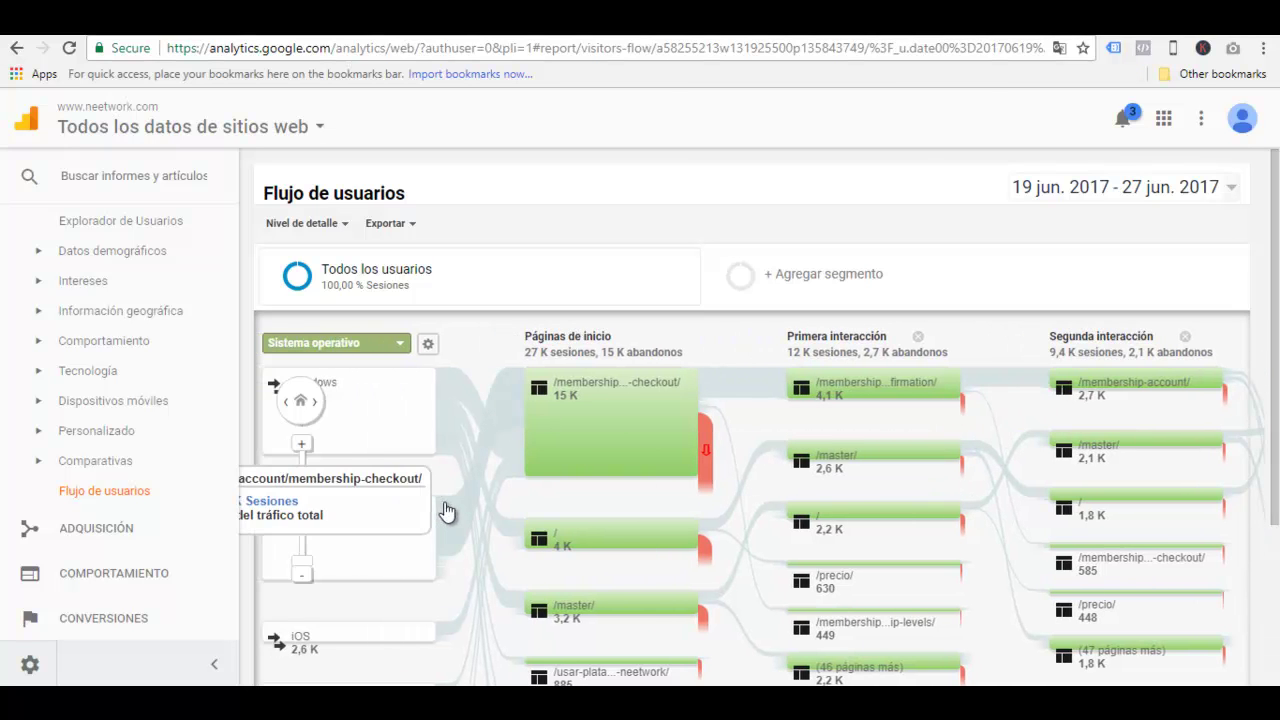
pyautogui.scroll(-3, 452, 514)
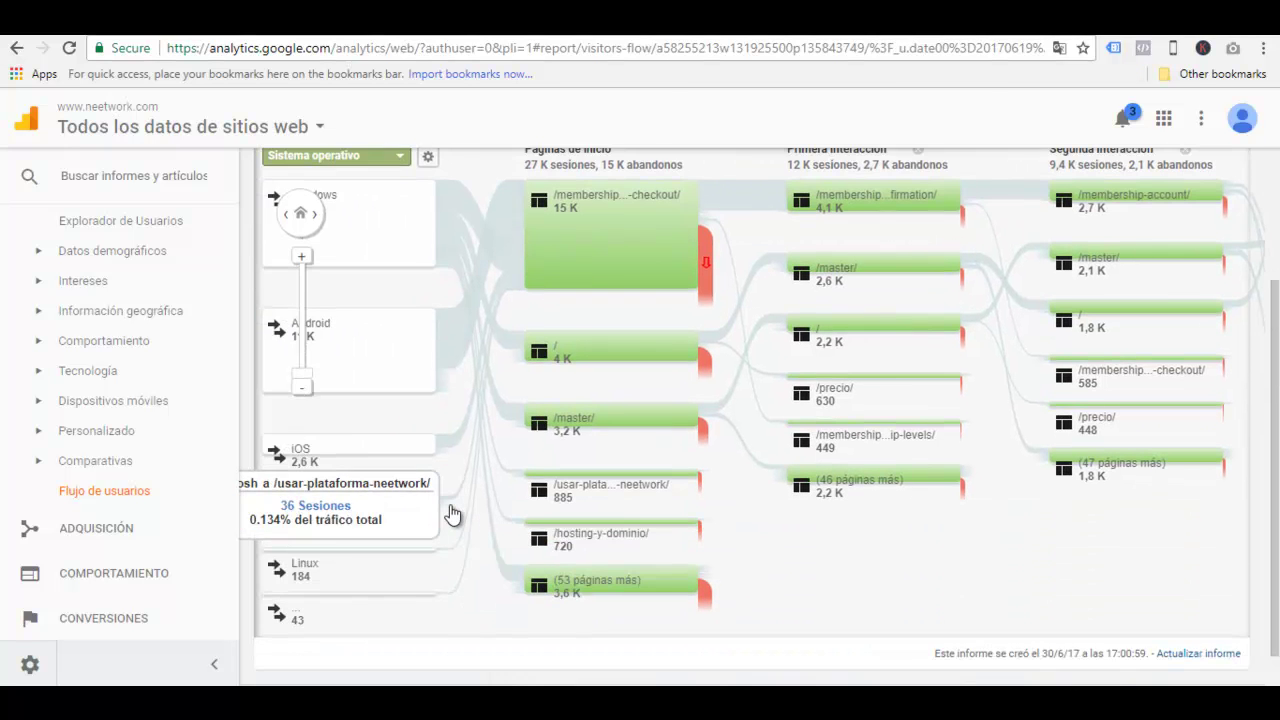
pyautogui.scroll(3, 457, 501)
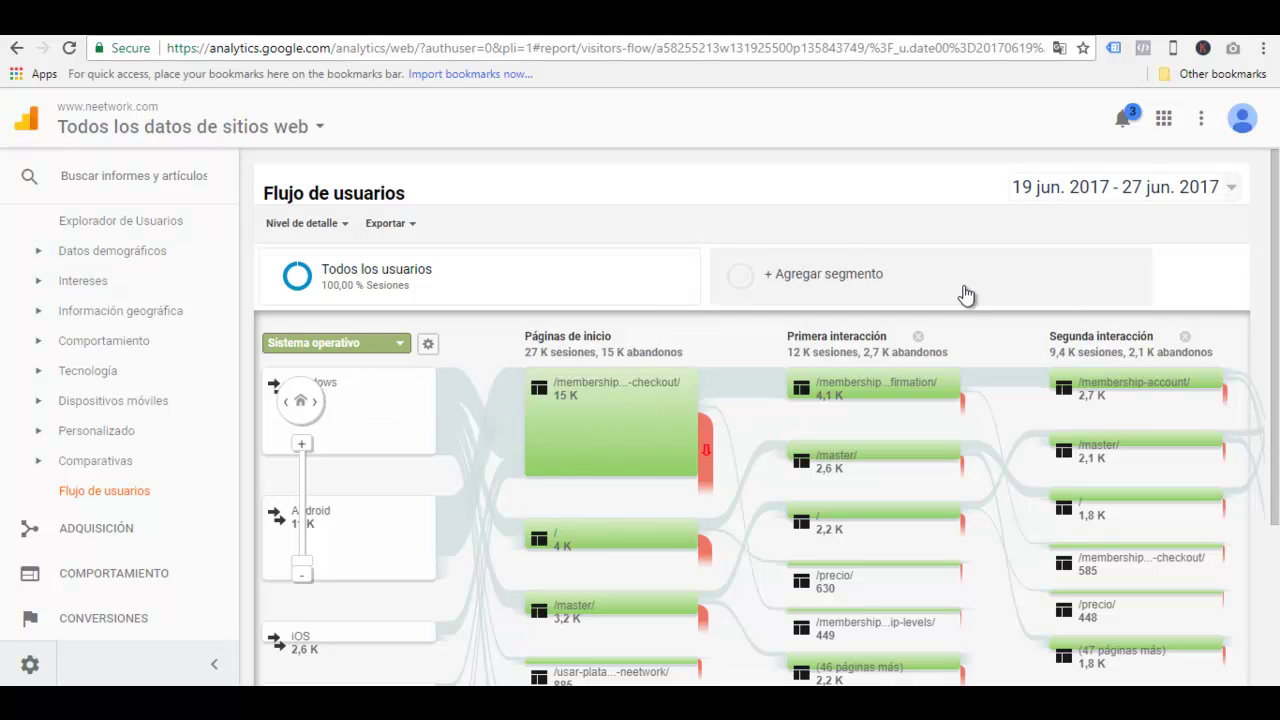
# View the Nivel de detalle setting for the number of connections shown, leaving it unchanged, and review the whole flow chart.
pyautogui.click(335, 232)
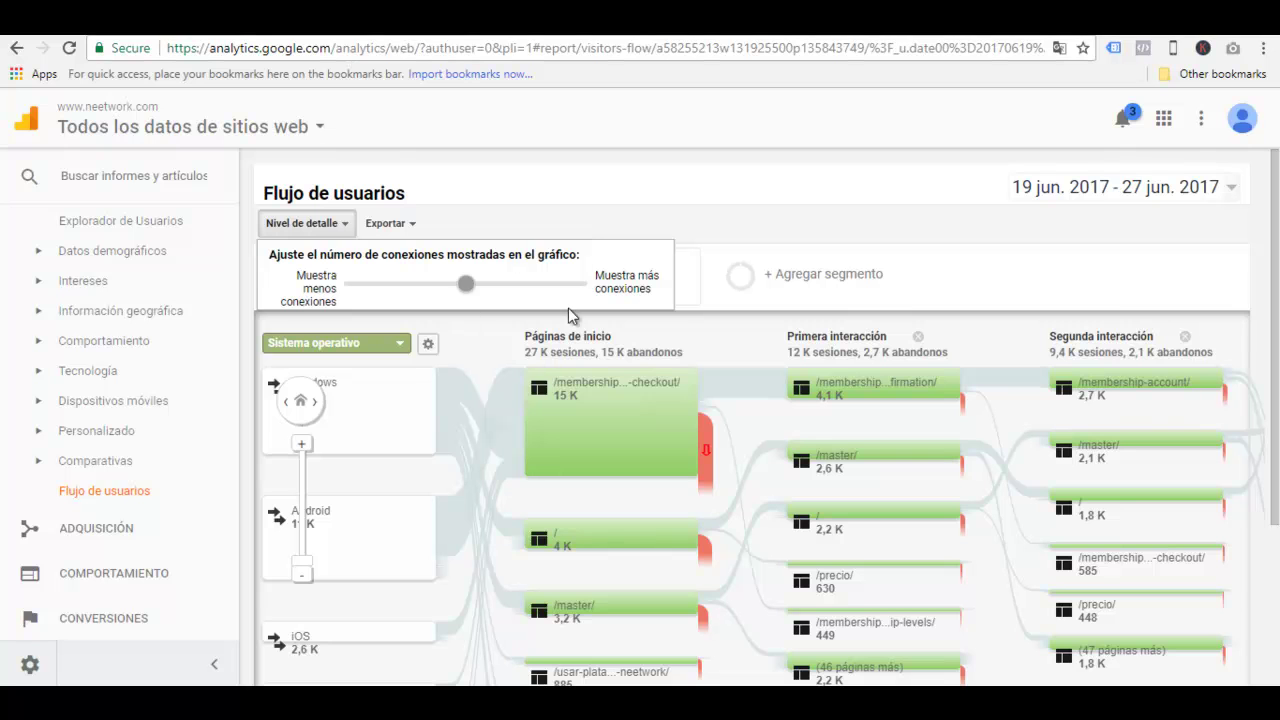
pyautogui.click(645, 228)
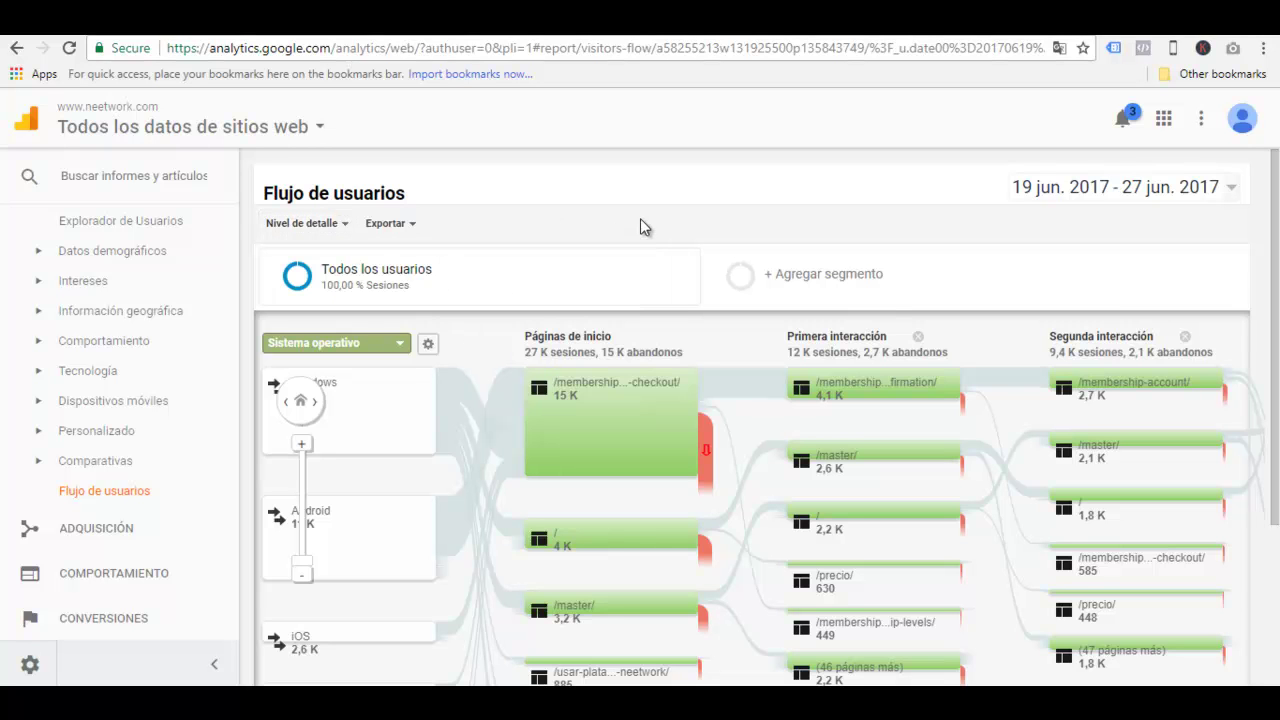
pyautogui.scroll(-3, 455, 329)
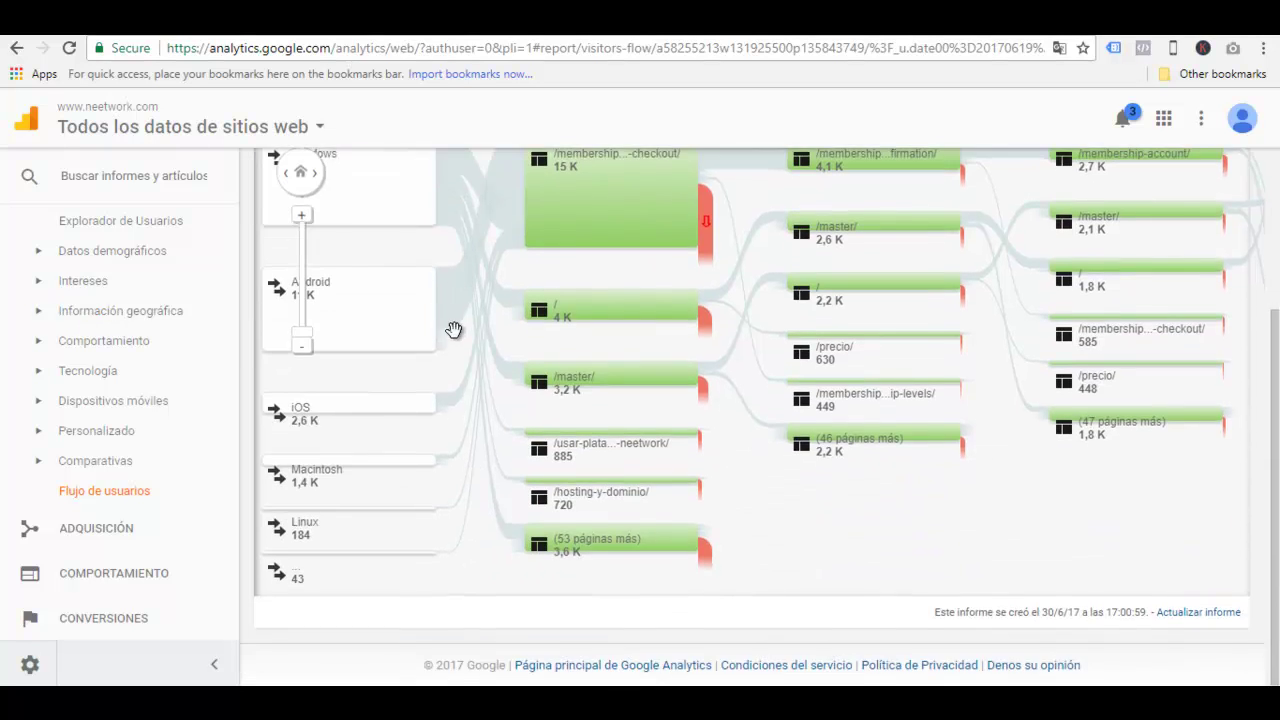
pyautogui.scroll(3, 451, 334)
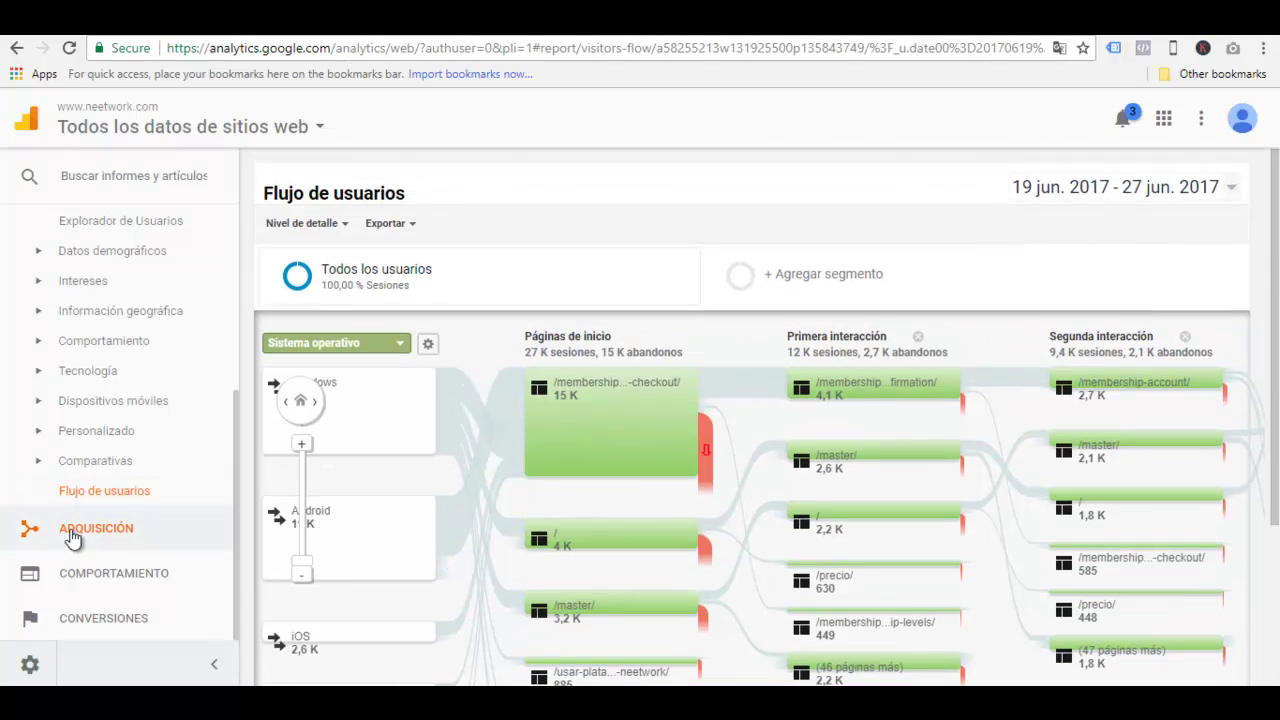
# Open the Visión general report under Audiencia.
pyautogui.scroll(3, 72, 538)
pyautogui.scroll(-1, 72, 538)
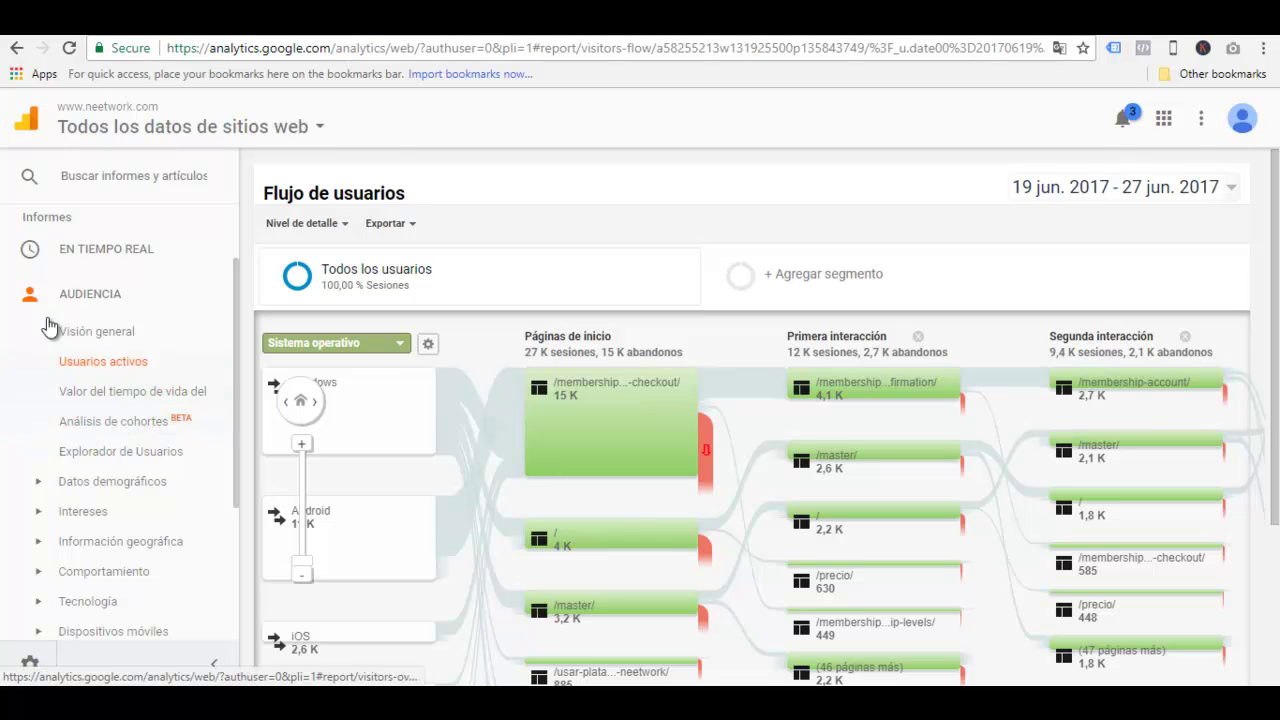
pyautogui.click(104, 294)
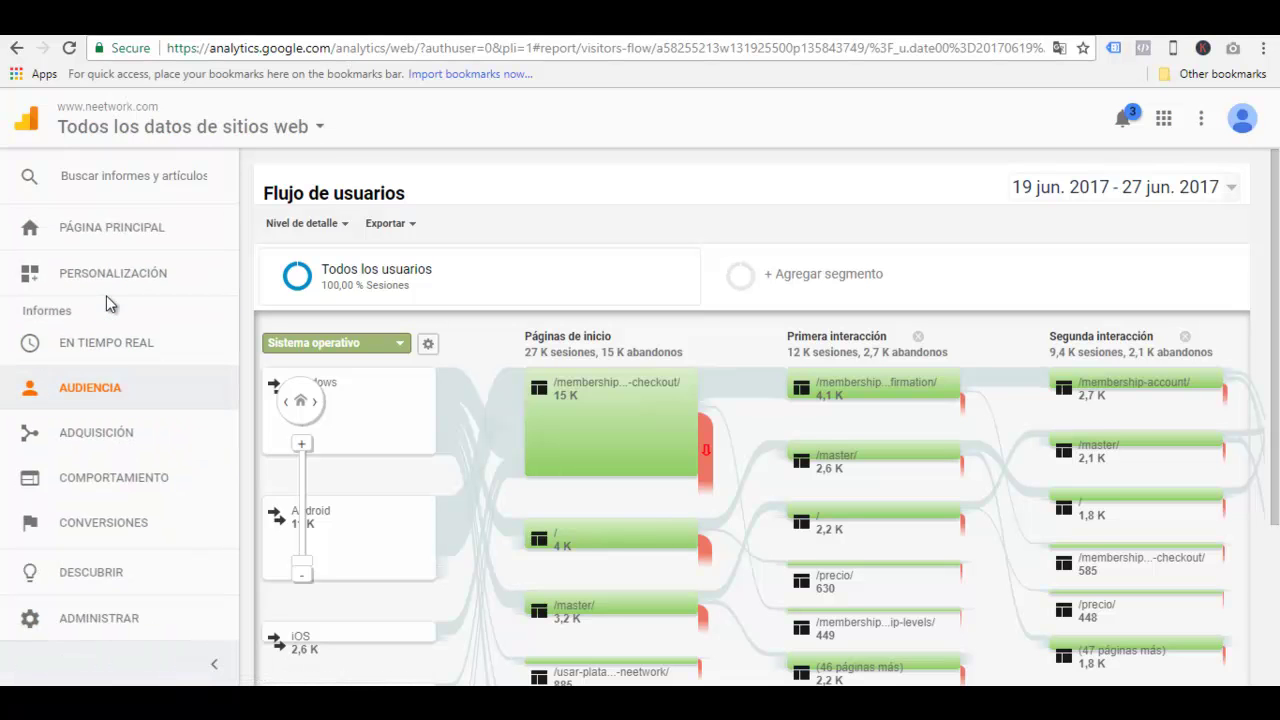
pyautogui.click(106, 382)
pyautogui.click(98, 425)
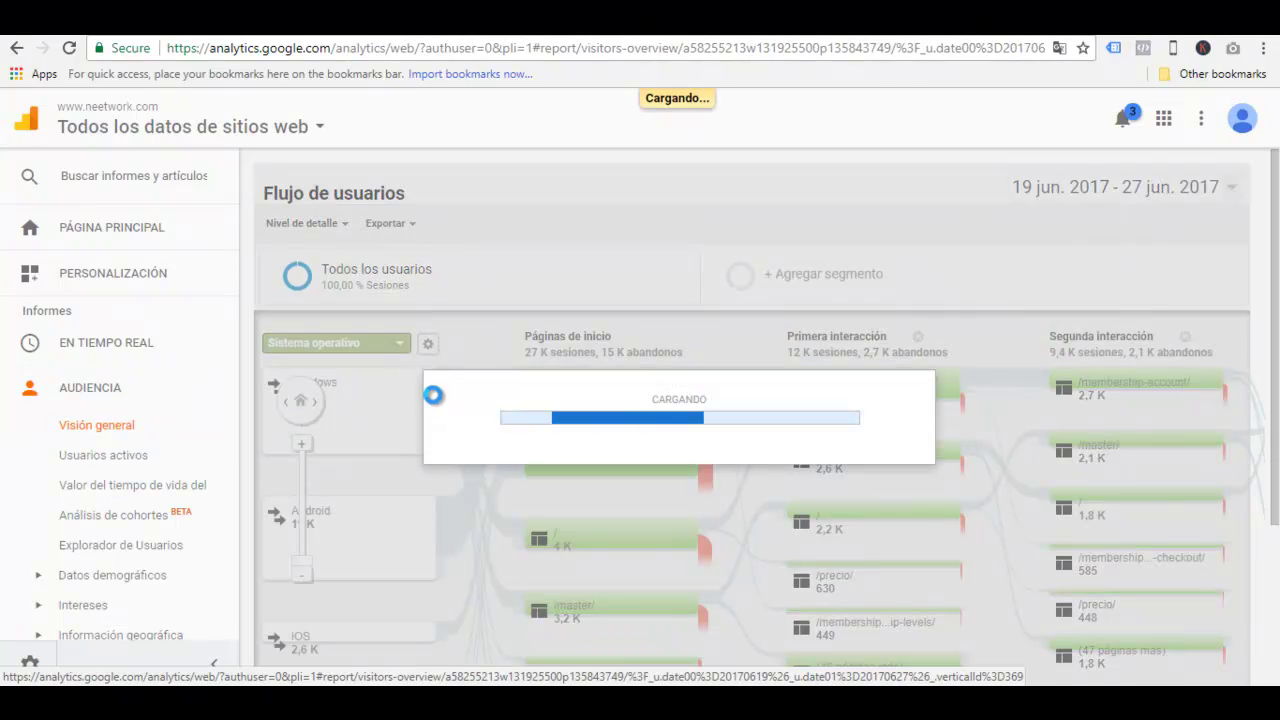